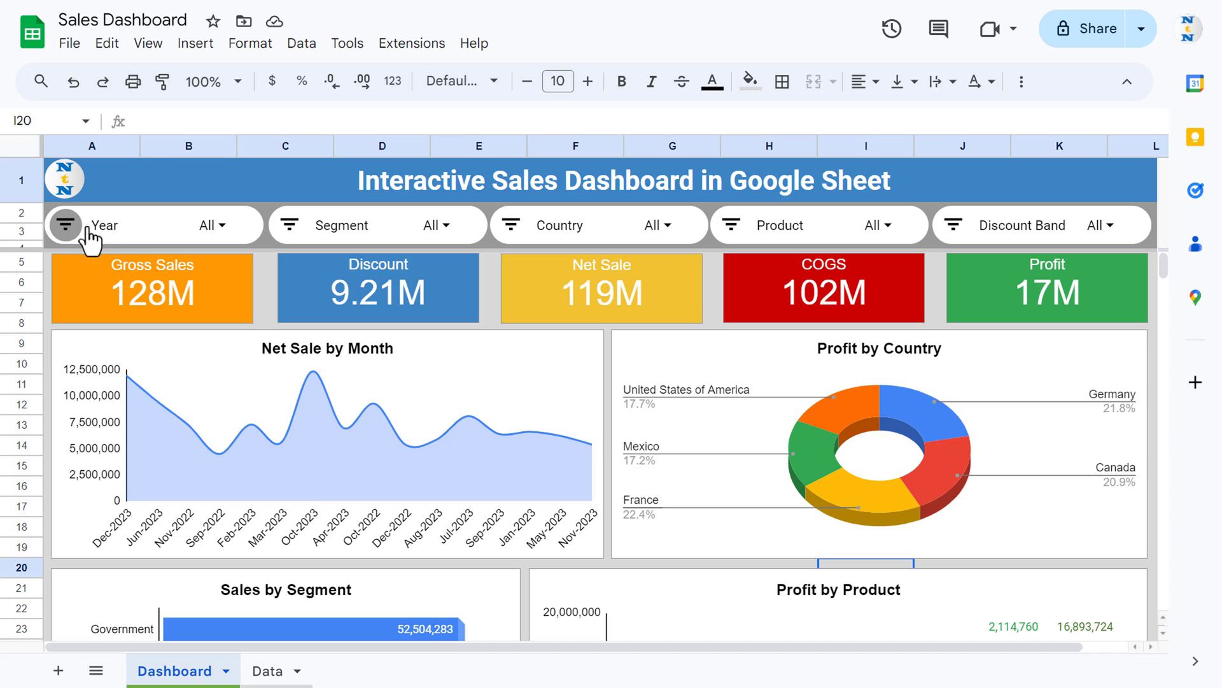
Filter the dashboard by year to include only 2022.
click(219, 233)
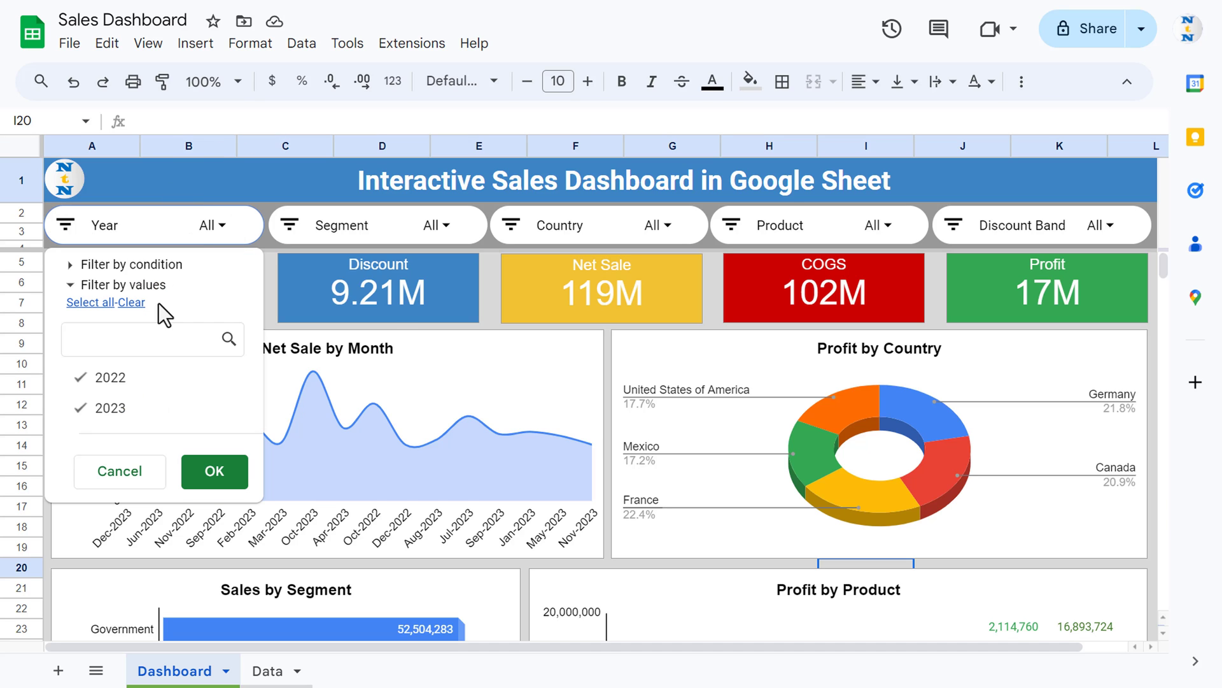
click(134, 303)
click(113, 378)
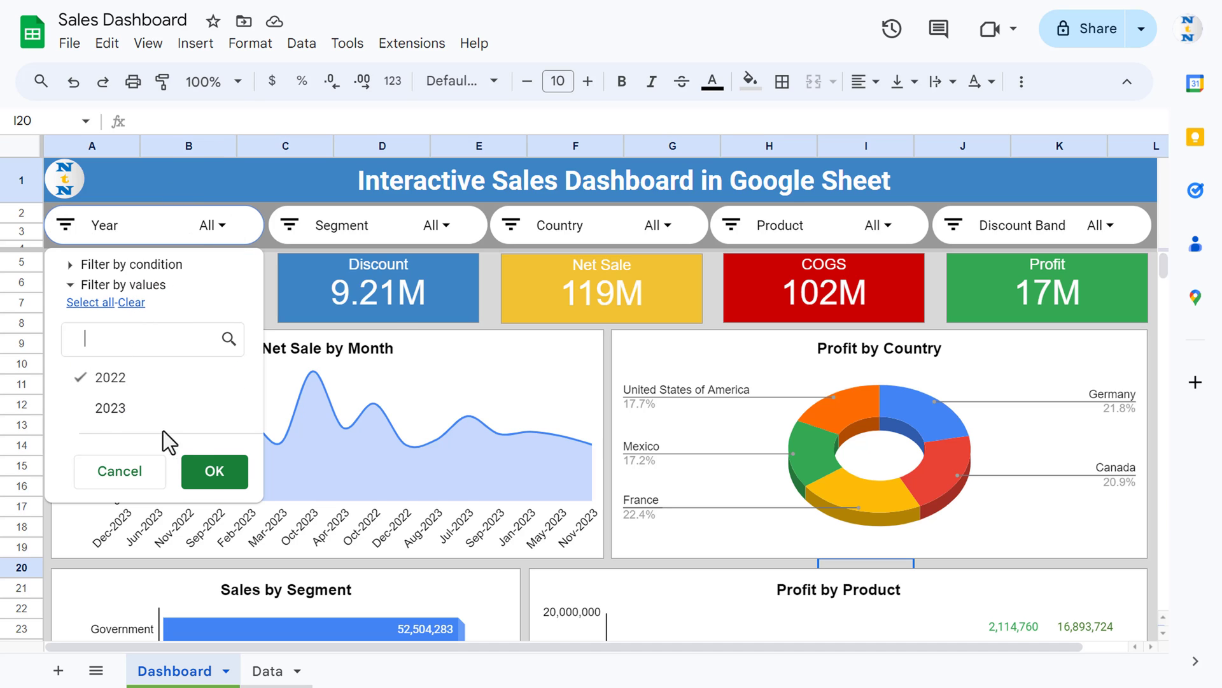
click(203, 474)
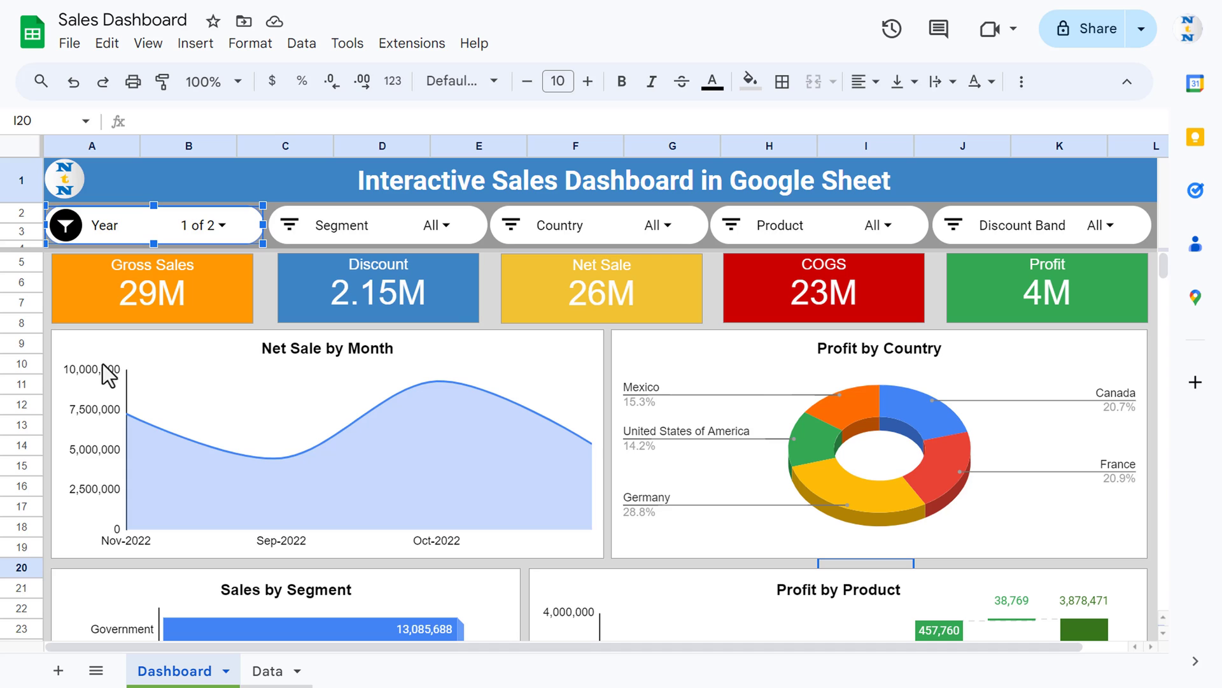
Reset the Year filter to include all years.
click(238, 230)
click(102, 304)
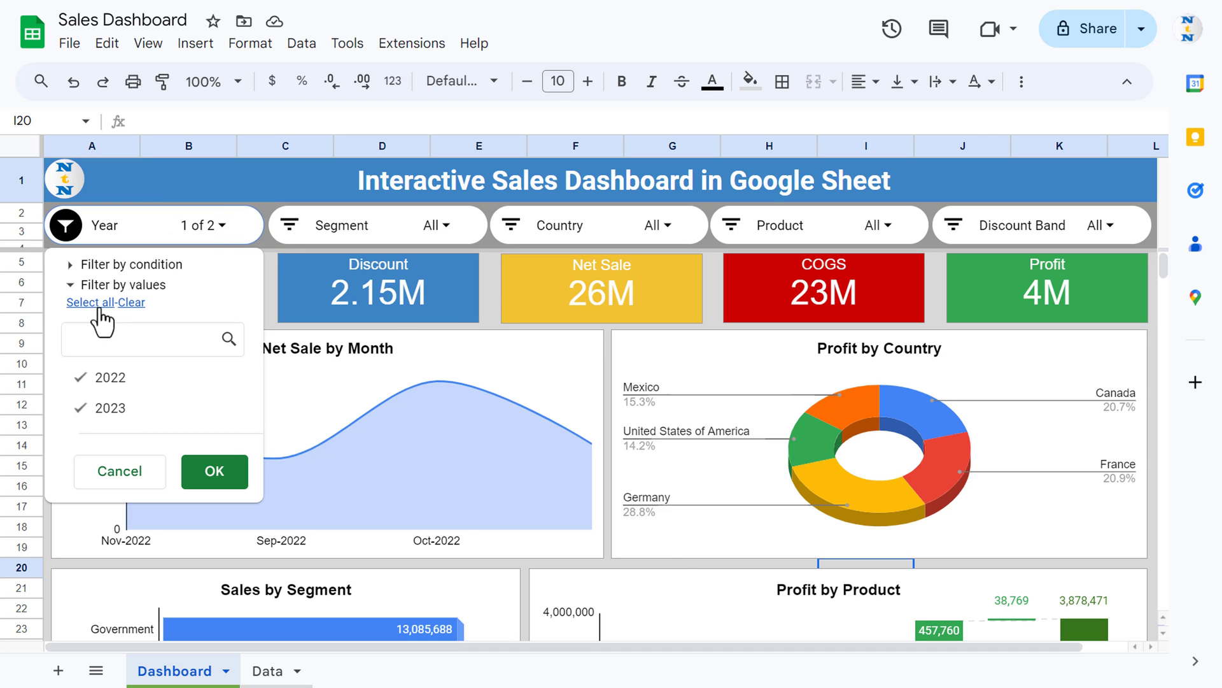
click(226, 453)
Examine the Segment, Country, Product and Discount Band filter choices, plus the dashboard's charts and segment summary table.
click(439, 229)
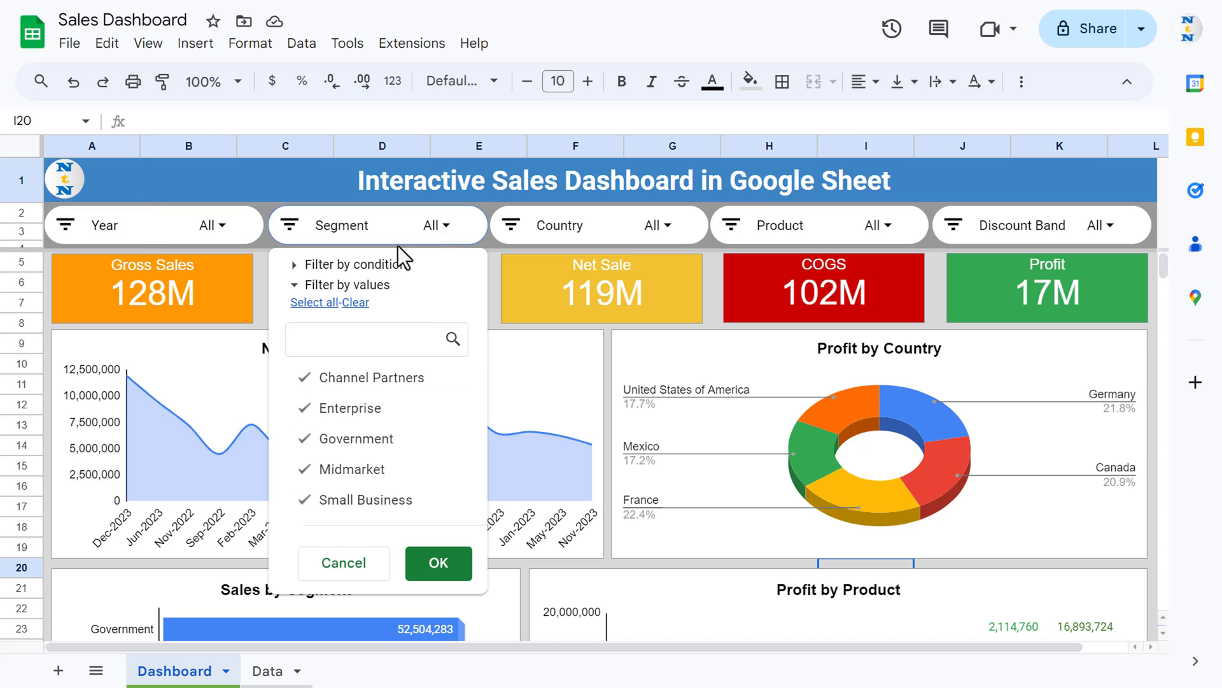
click(654, 226)
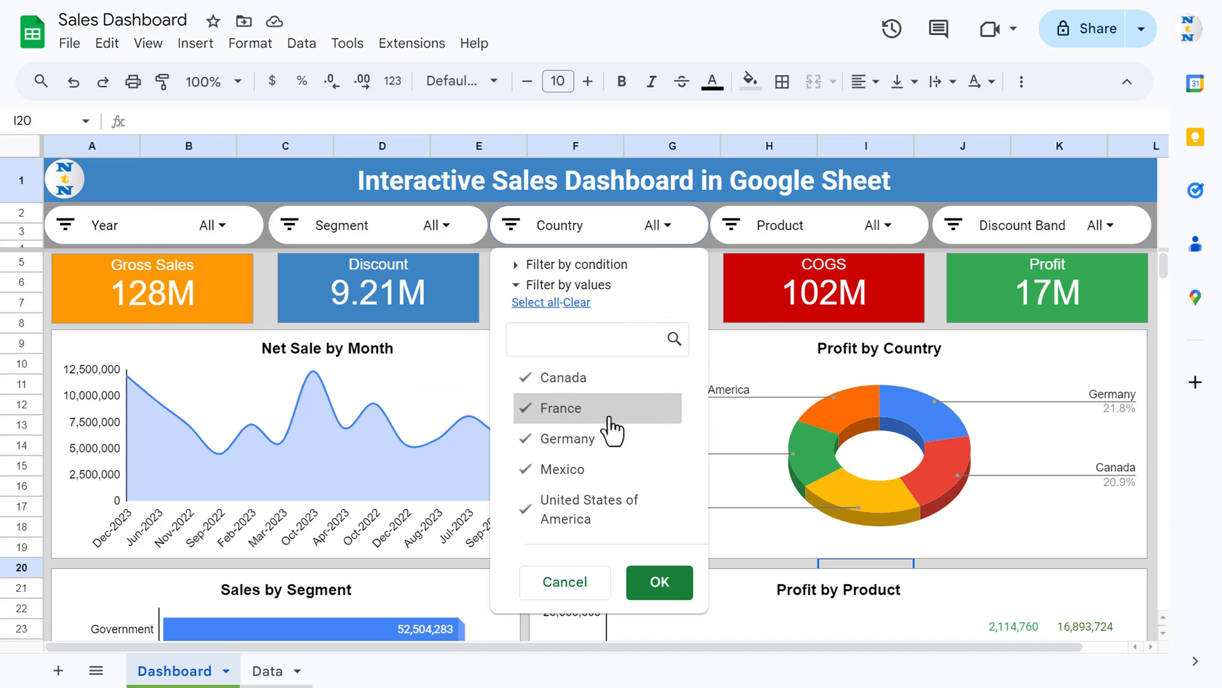
click(874, 227)
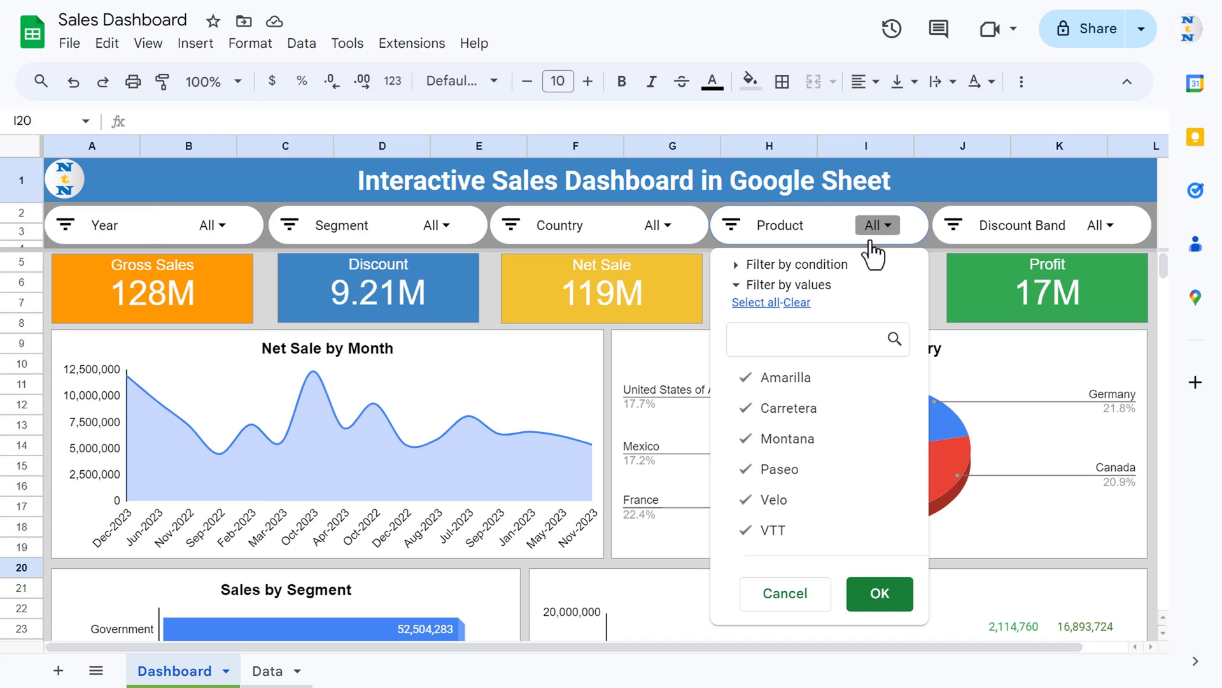
click(1090, 229)
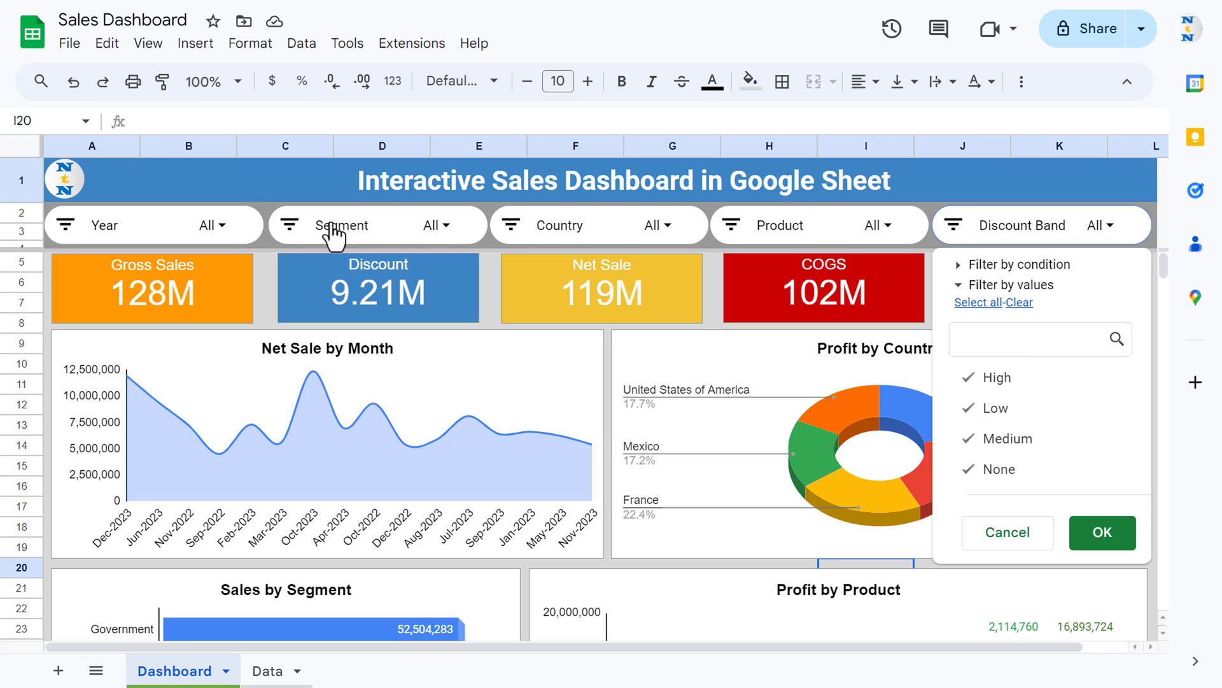
click(239, 179)
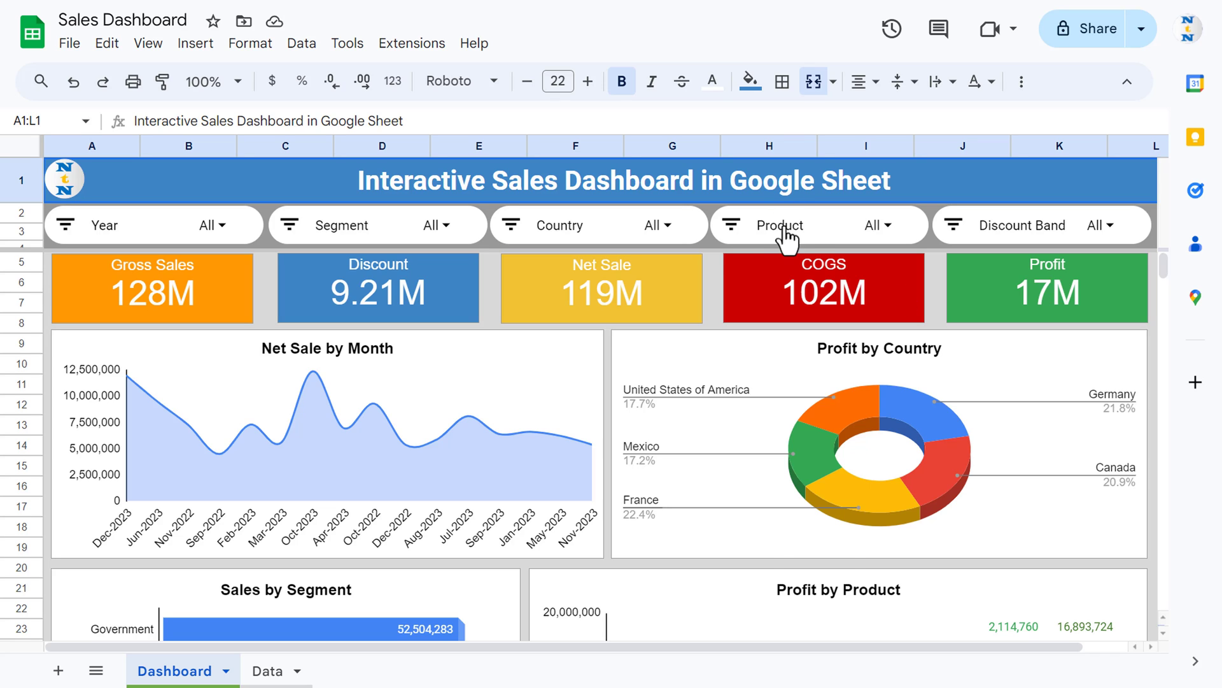
scroll(545, 318, down, 1)
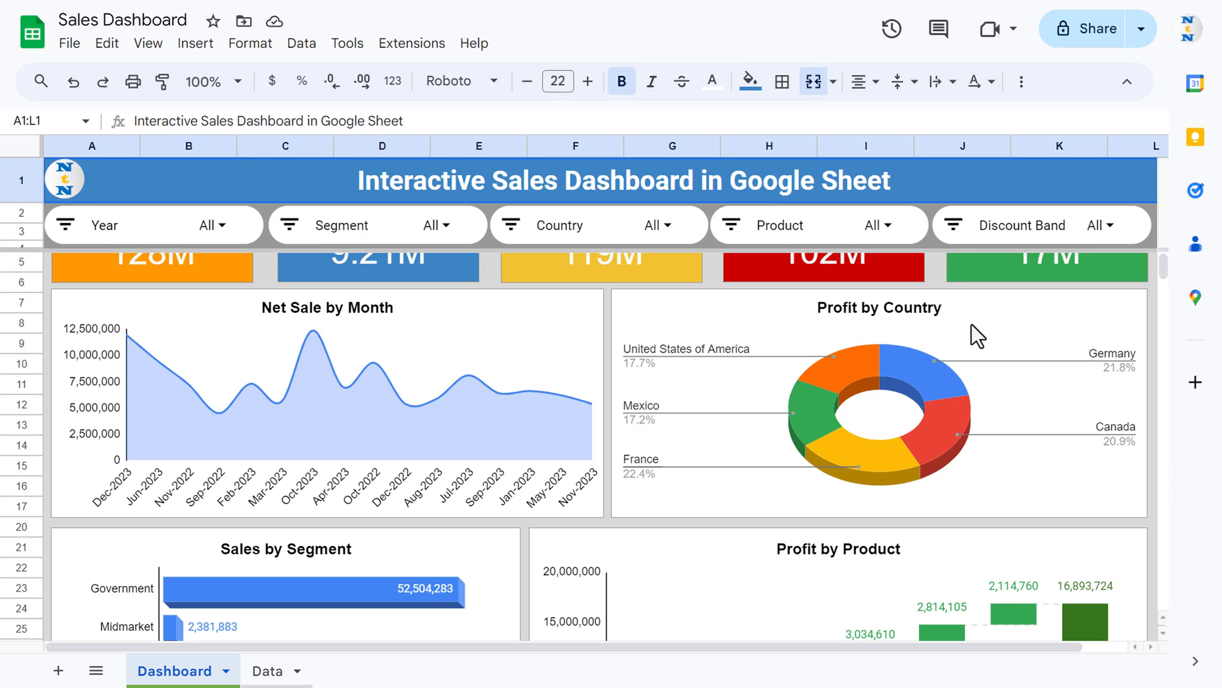
scroll(972, 323, down, 2)
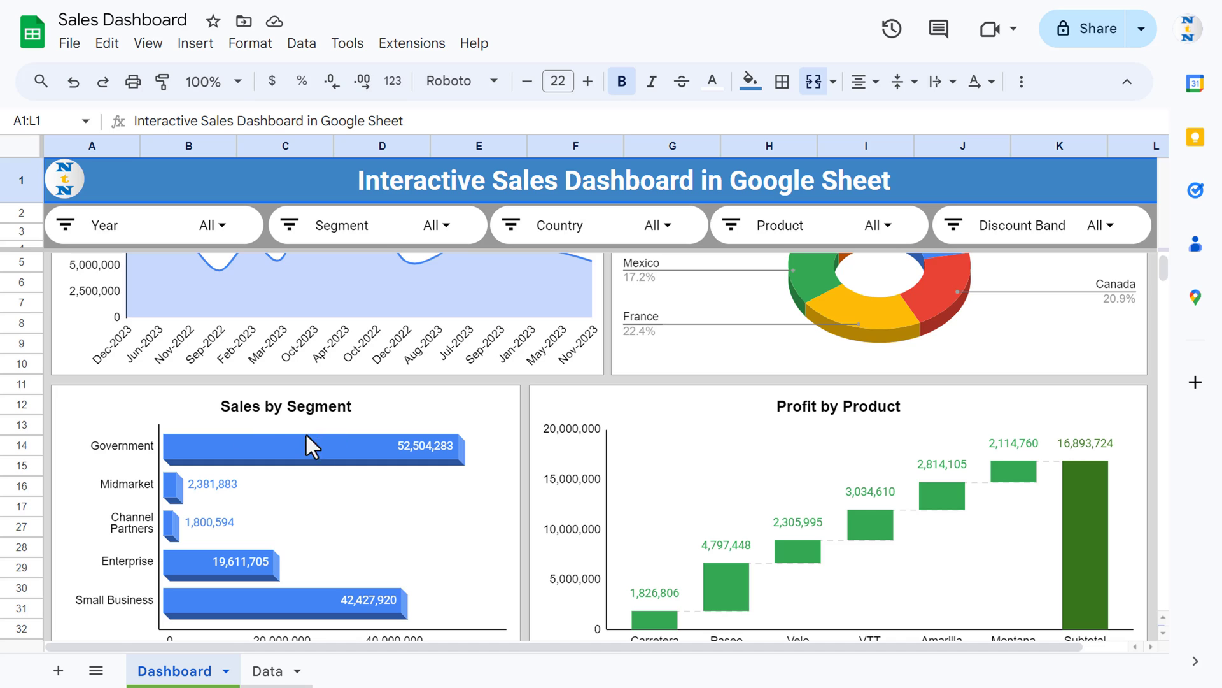
scroll(305, 446, down, 1)
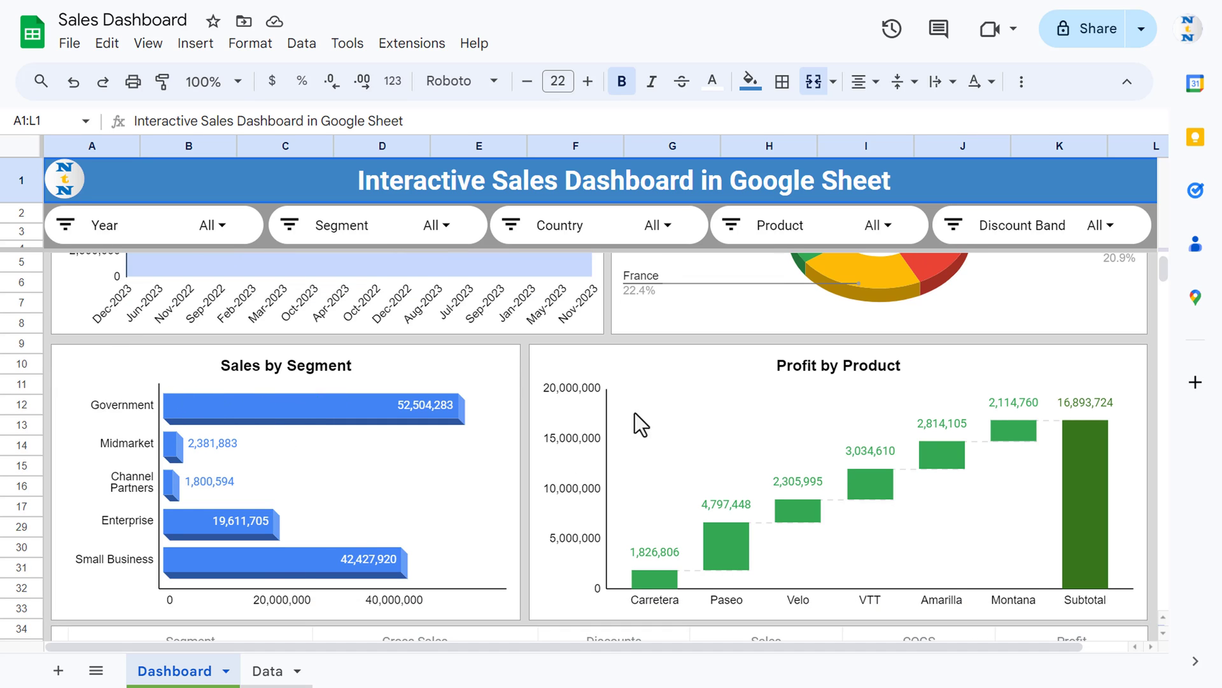
scroll(865, 541, down, 4)
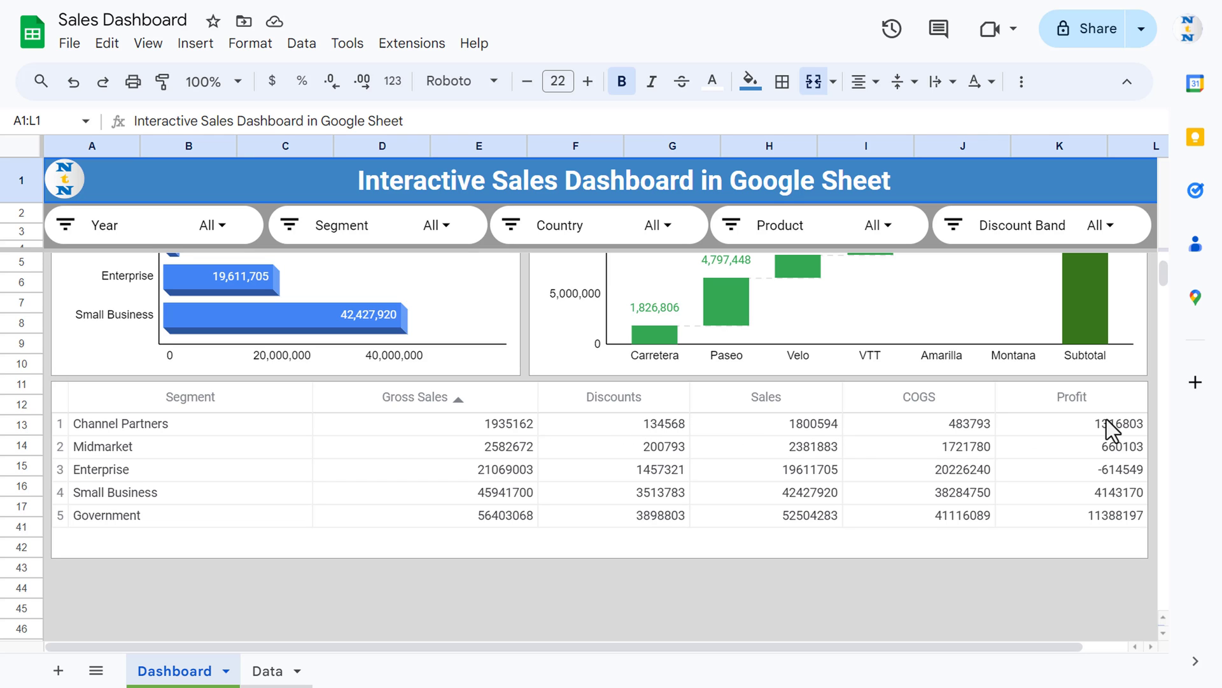
scroll(1107, 419, up, 10)
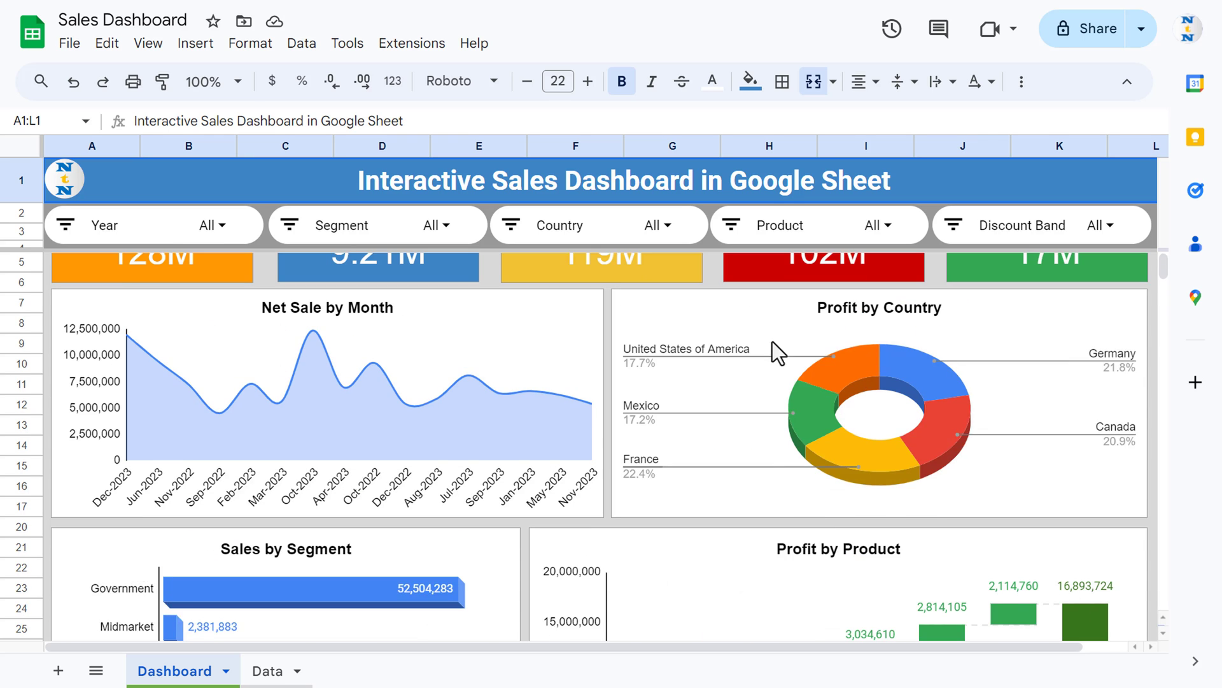
Open the Data sheet, check its first column headers, and fit the Manufacturing Price column's width to its contents.
click(267, 669)
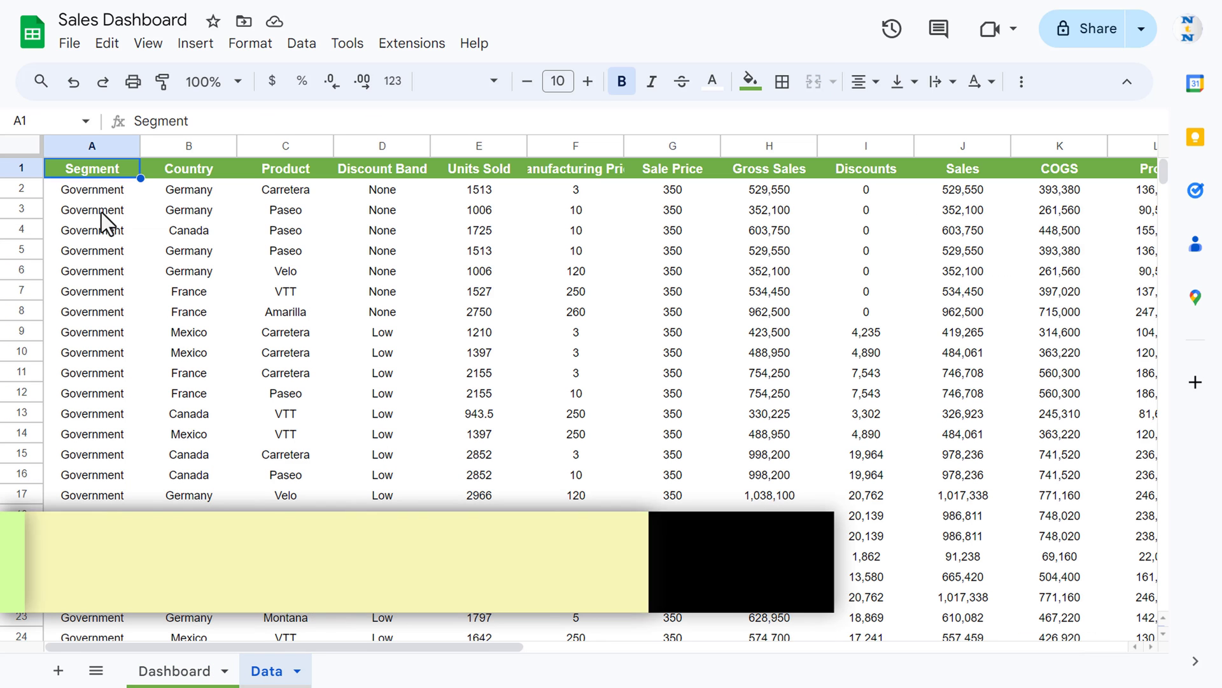
click(182, 170)
click(284, 170)
click(388, 168)
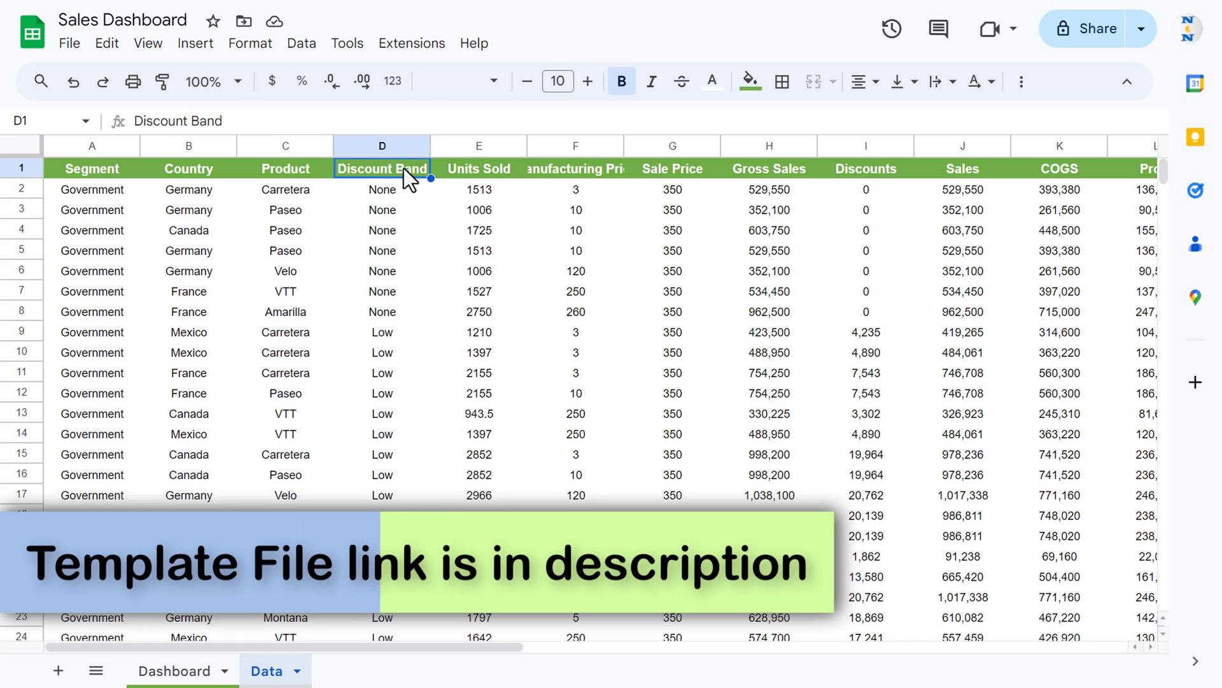
click(493, 168)
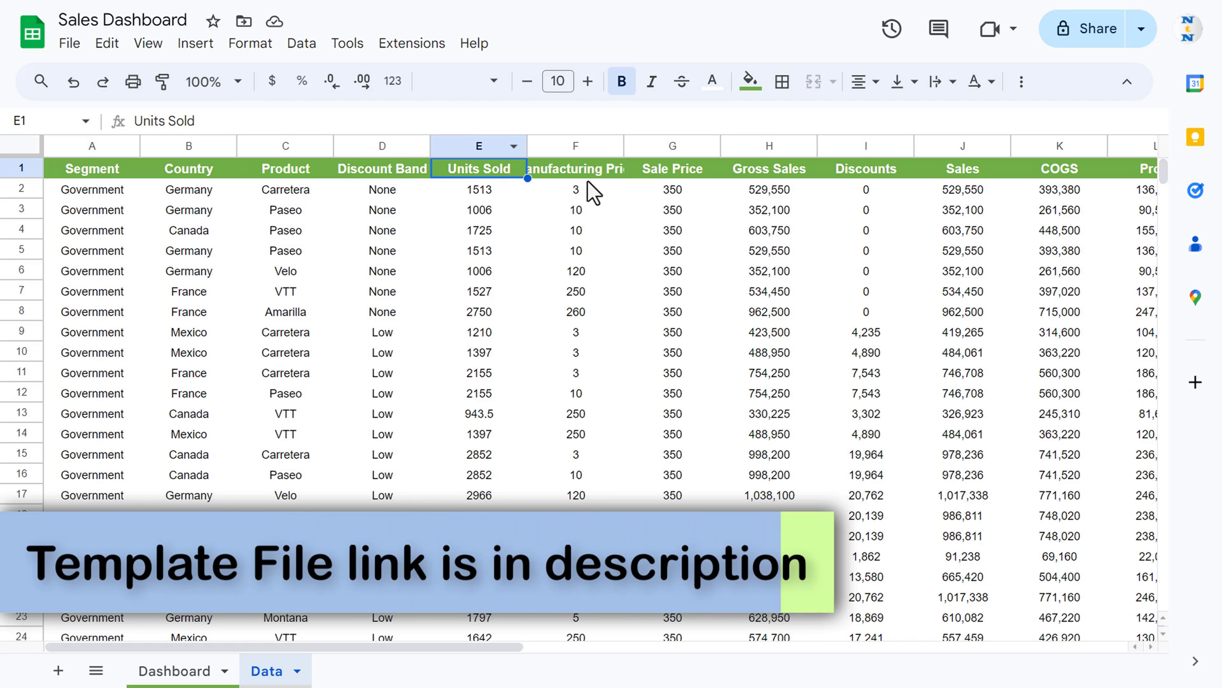
click(587, 173)
double_click(625, 146)
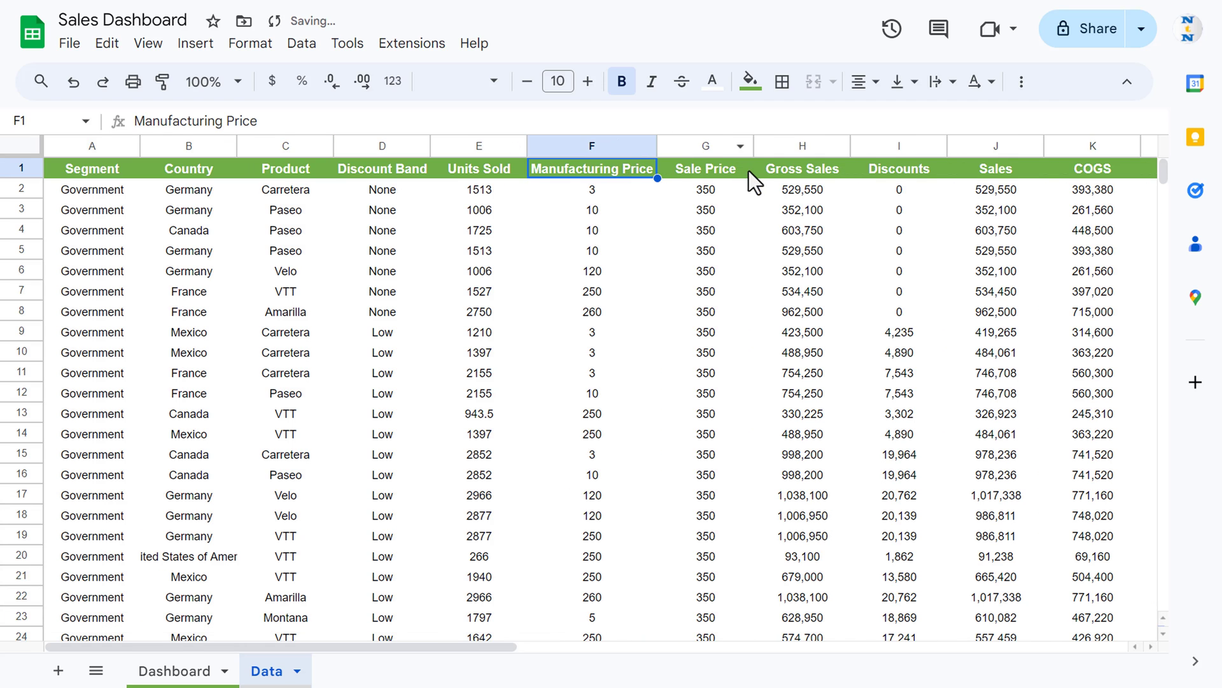
Examine the remaining column headers of the Data sheet from Sale Price through Year.
click(734, 173)
key(Right)
key(Right)
key(Right)
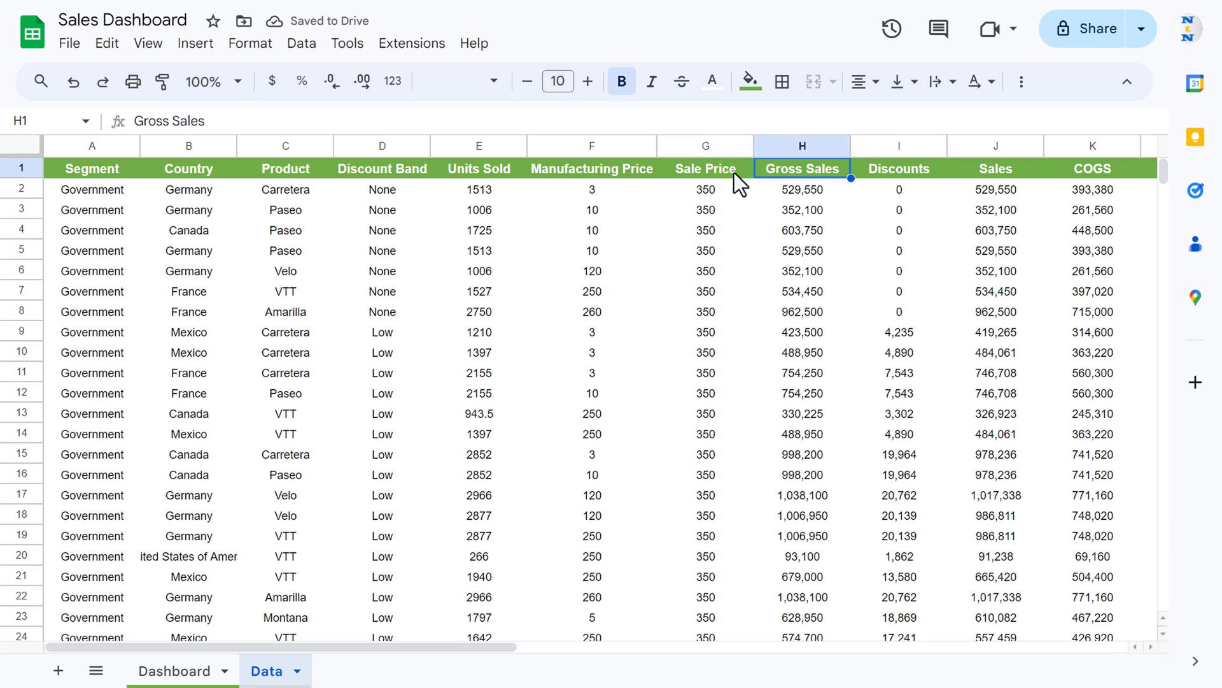
key(Right)
key(Right)
key(Right)
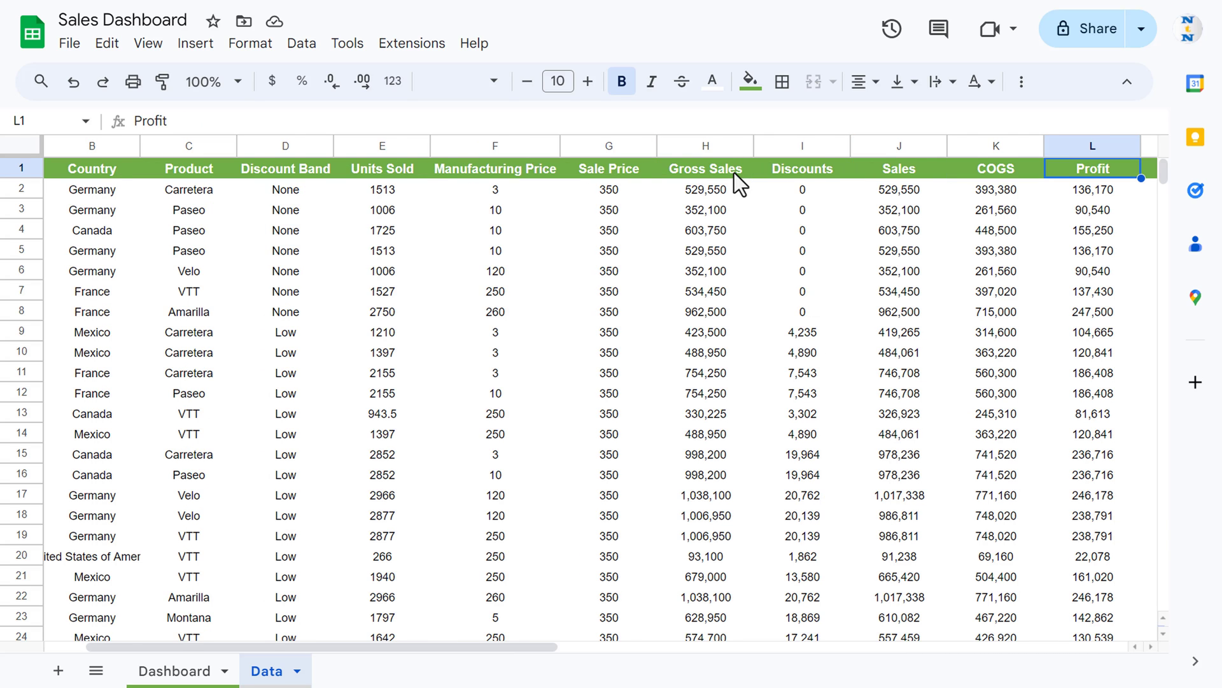
key(Right)
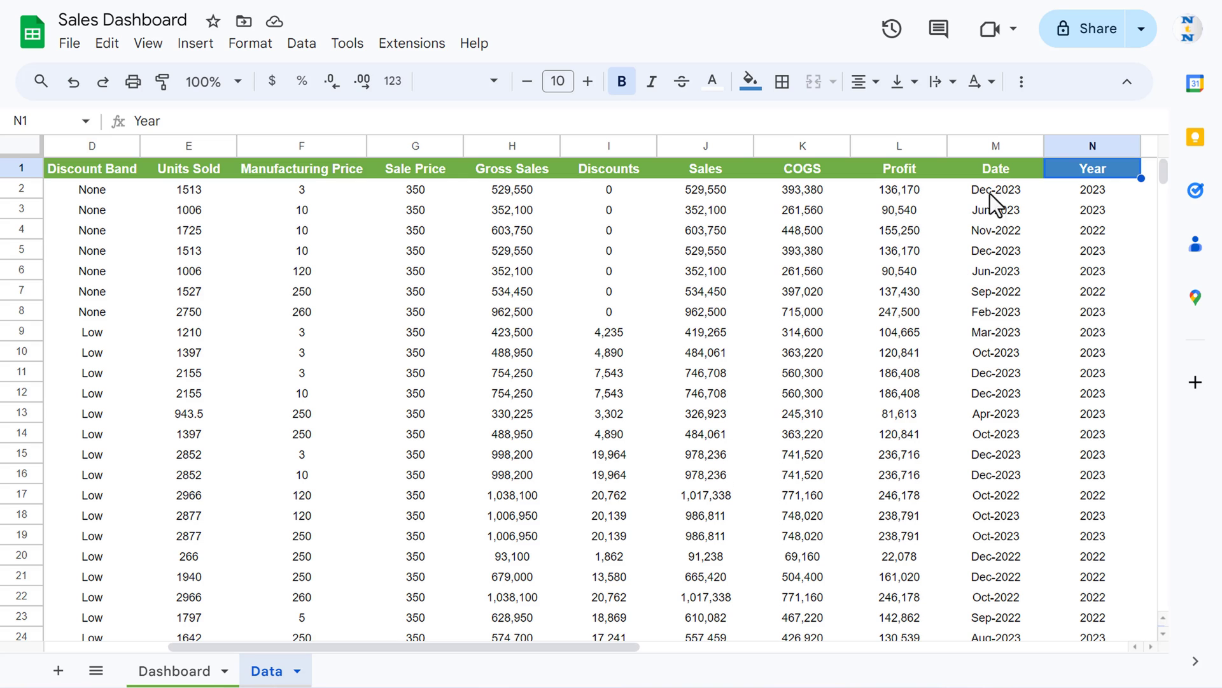
Select and copy the sales records from the Segment column through the Date column, range A1:M701.
click(1001, 169)
key(ctrl+shift+Down)
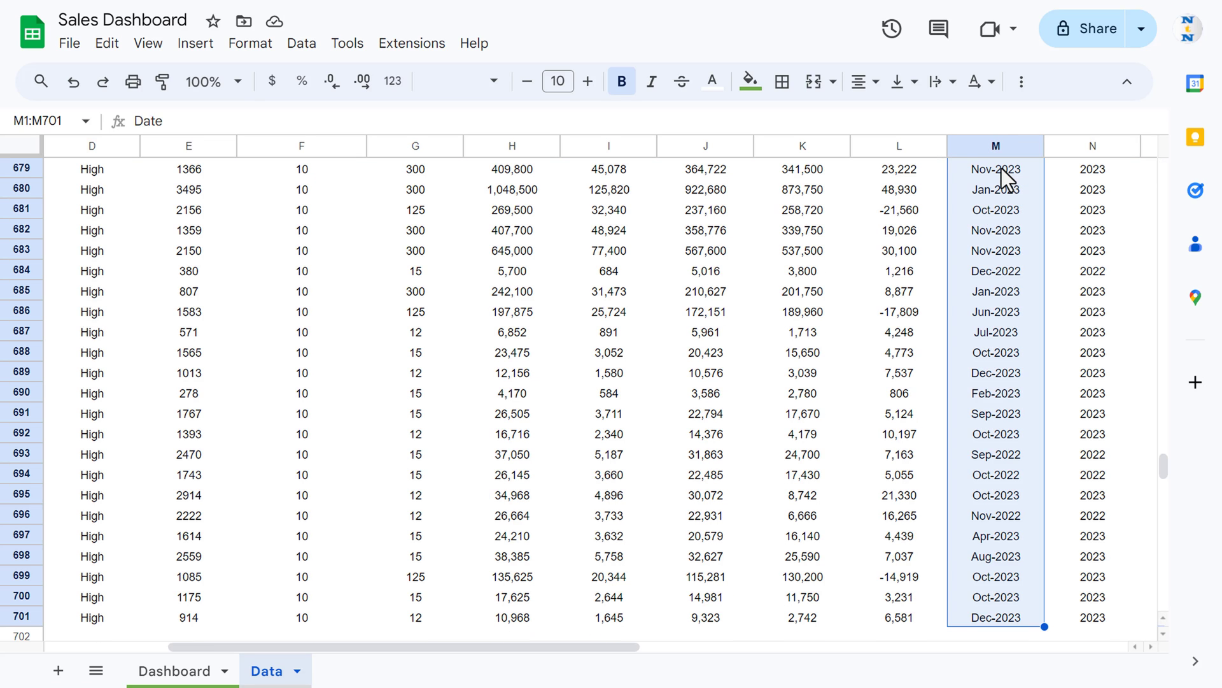
key(ctrl+shift+Left)
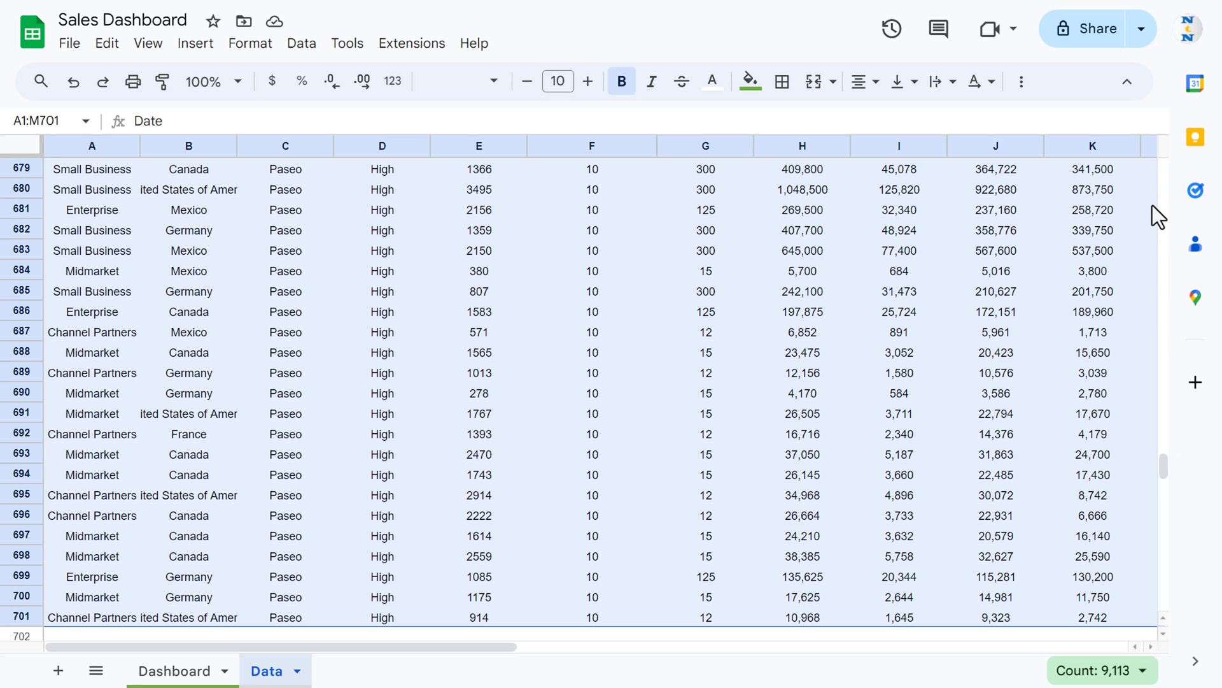
drag(1163, 467, 1152, 170)
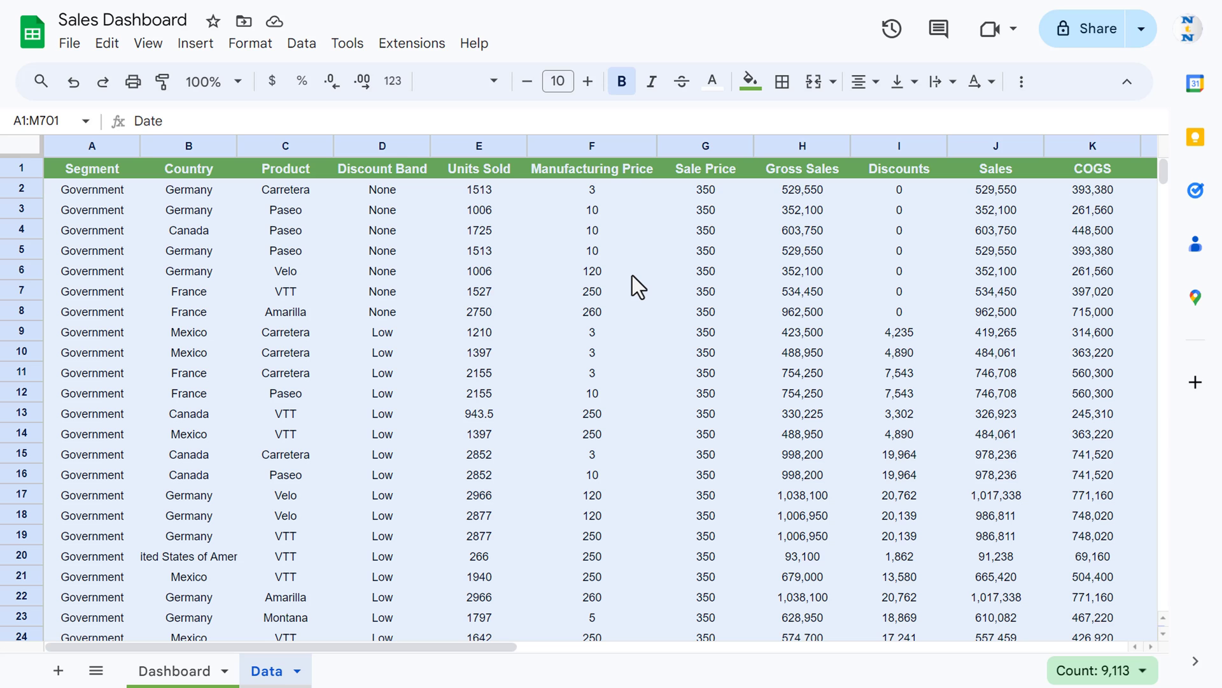
Create a new blank spreadsheet and paste the copied sales data starting at cell A1.
click(69, 44)
mouse_move(111, 88)
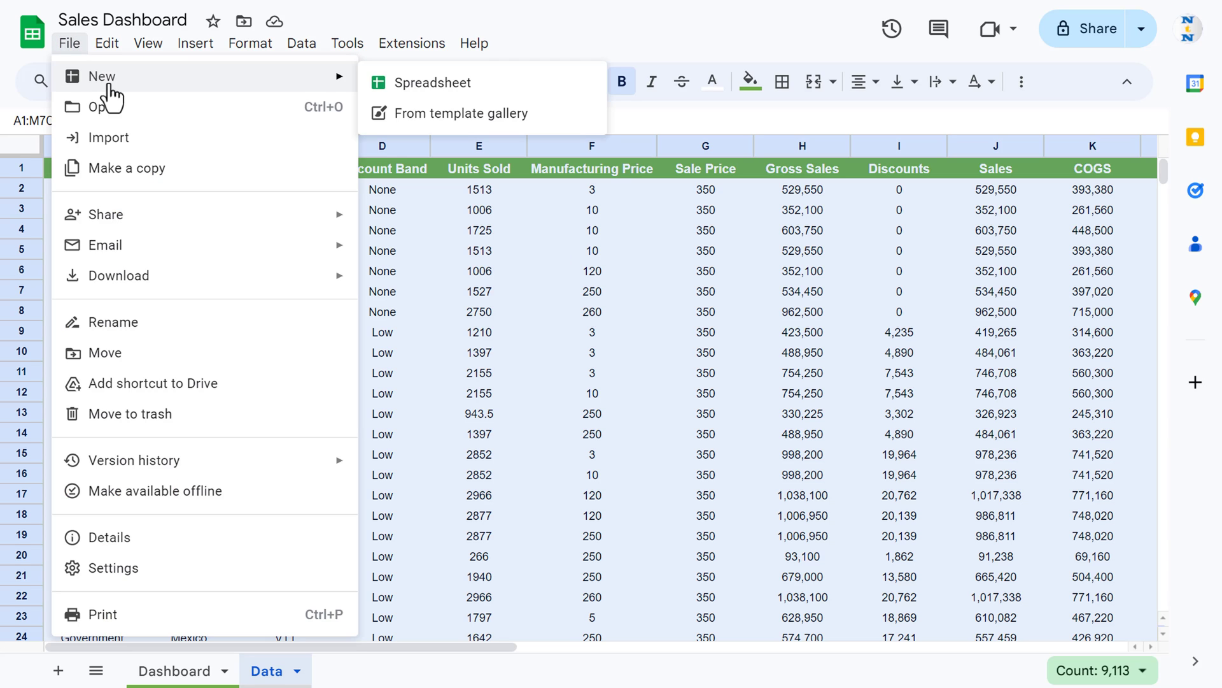
click(435, 86)
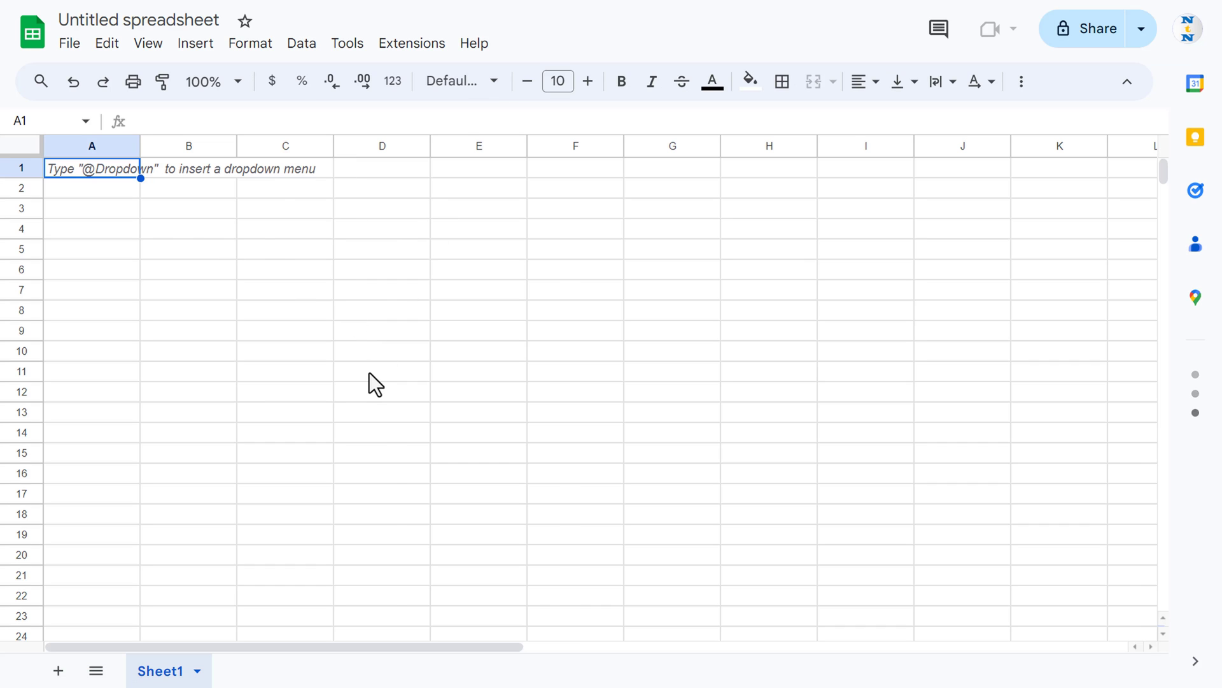
key(ctrl+v)
Rename the new spreadsheet's sheet as Data.
double_click(180, 673)
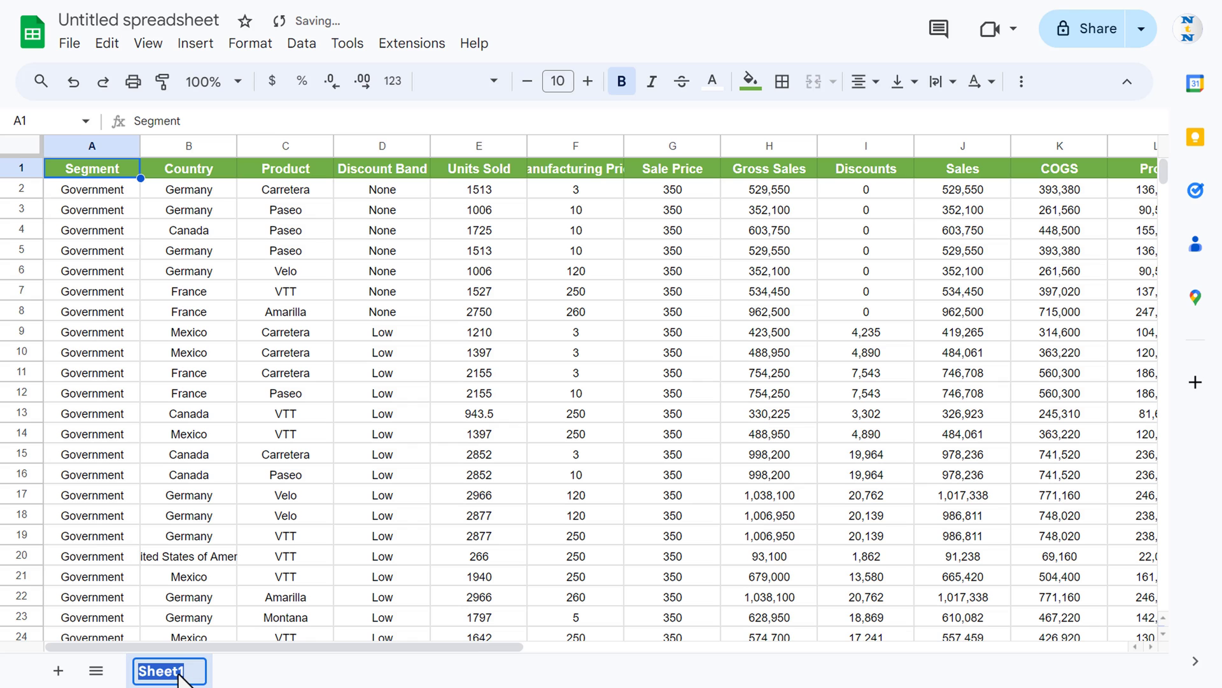
text(Data)
key(Return)
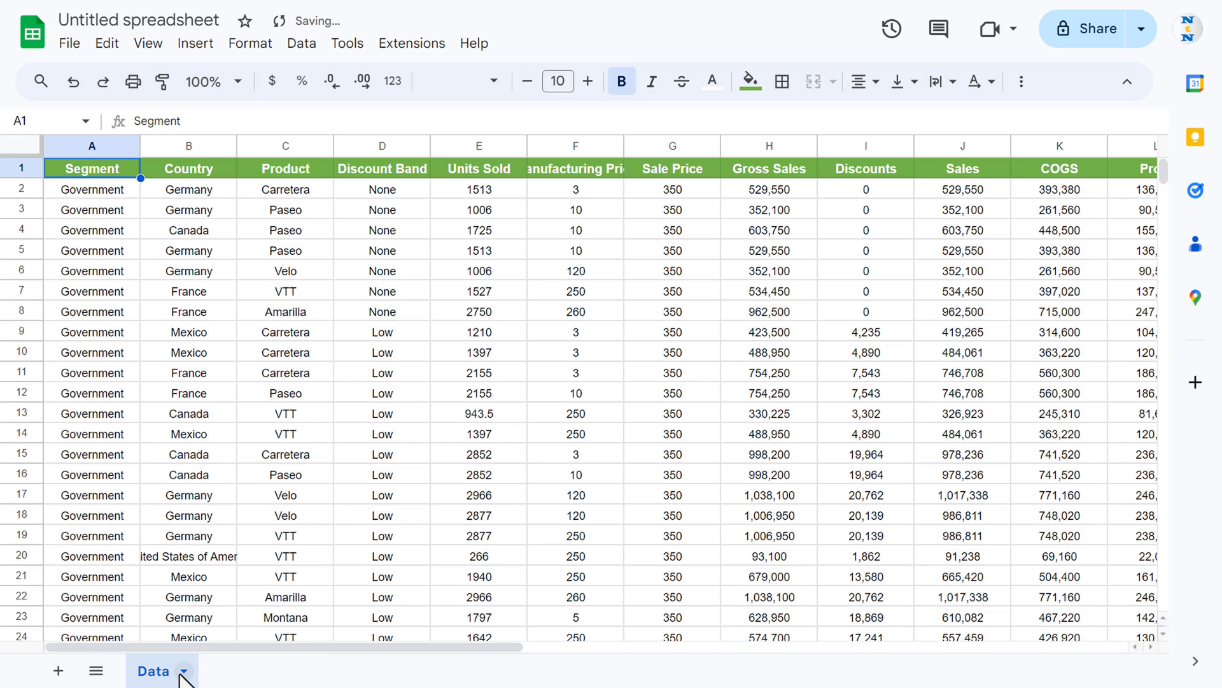
Add the header Year in cell N1, directly after the Date column.
key(ctrl+Right)
key(Right)
key(Right)
key(Right)
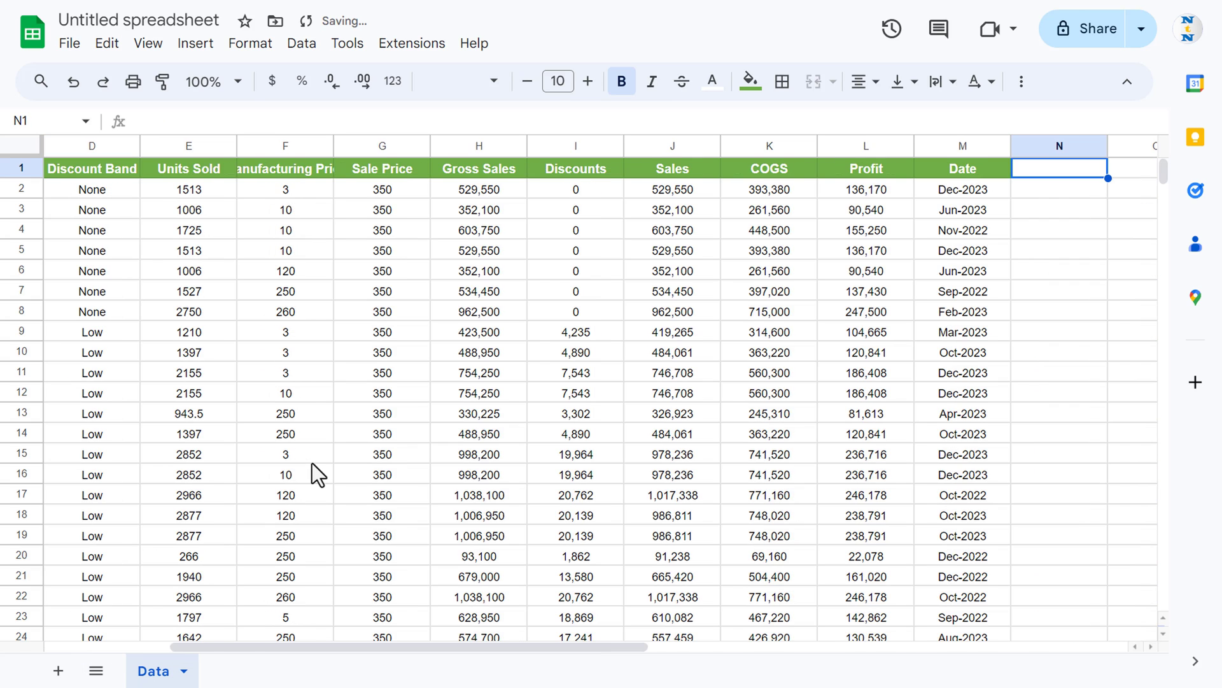
key(Left)
key(Left)
text(Year)
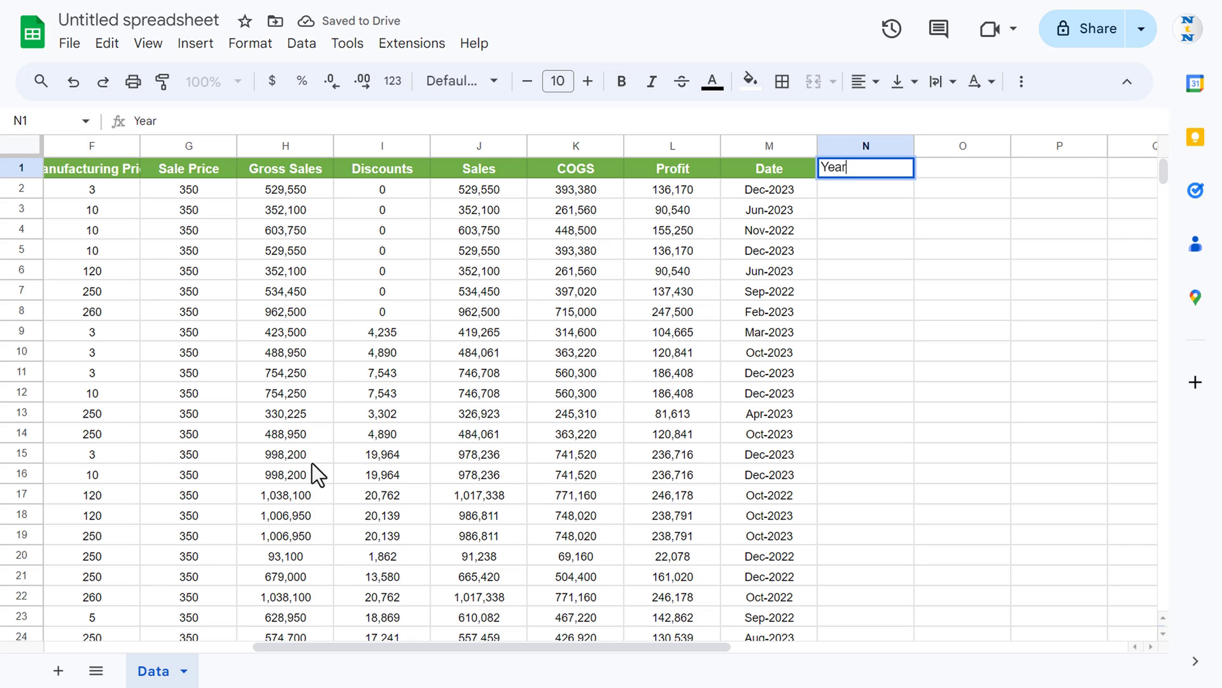
key(Return)
Enter the formula =YEAR(M2) in cell N2 and fill it down the Year column.
text(=ye)
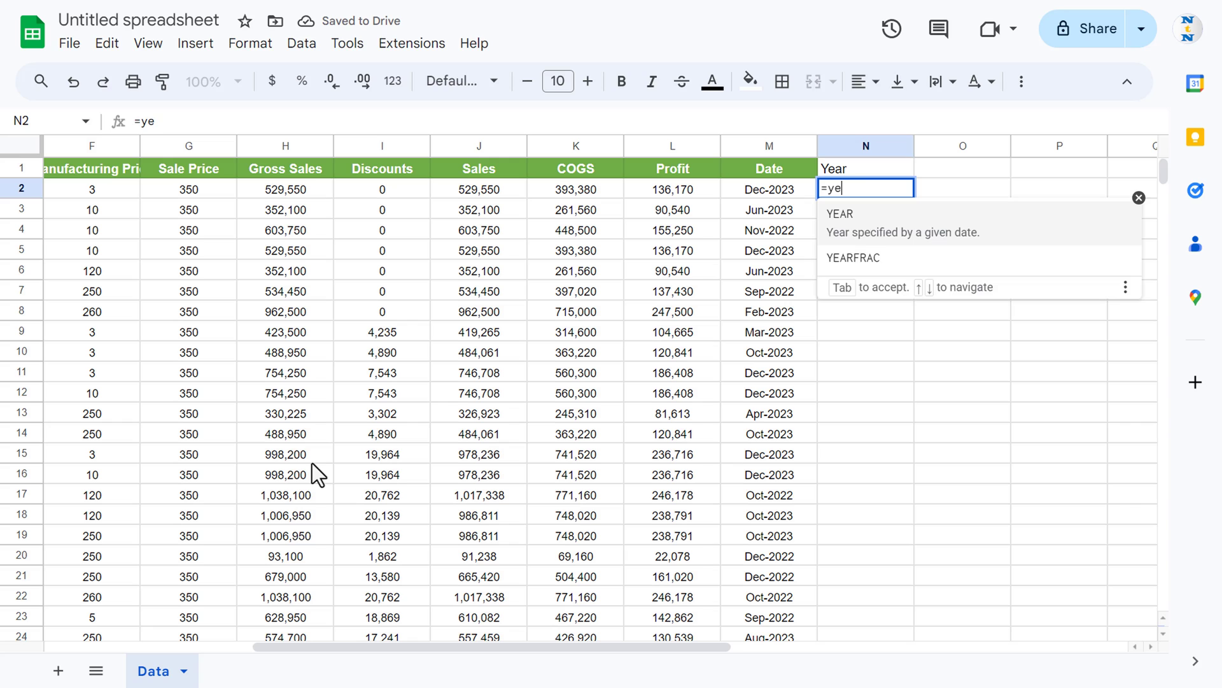
key(Tab)
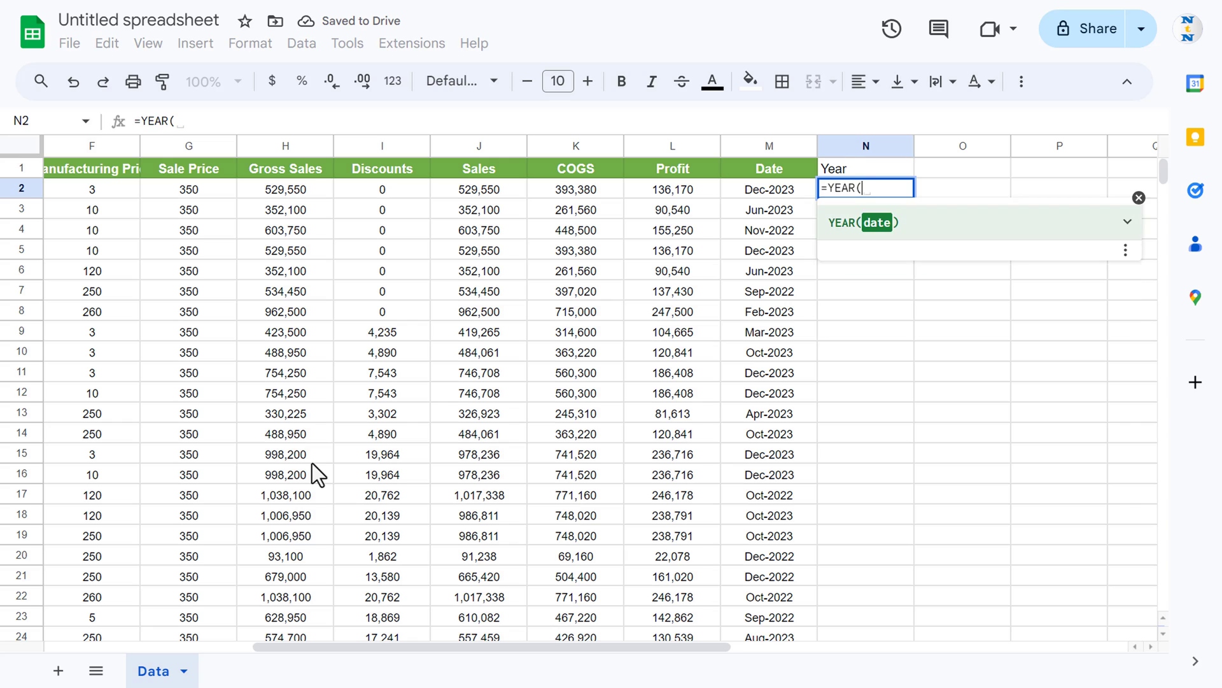
key(Left)
key(Return)
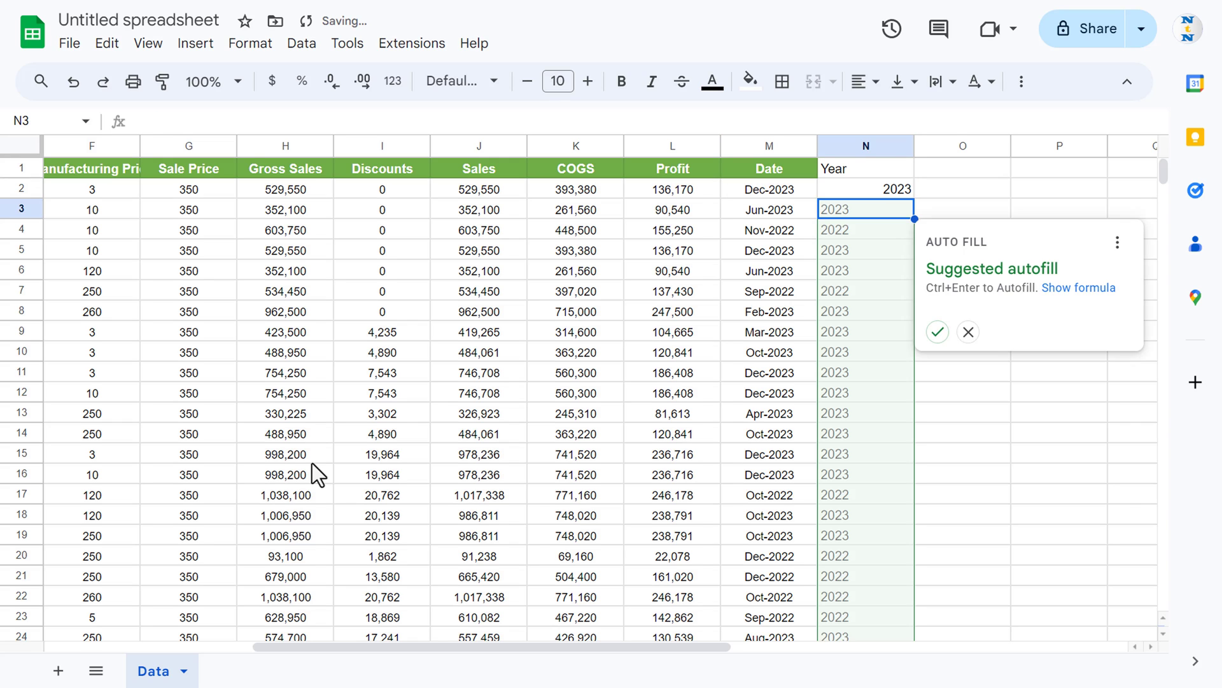
key(Up)
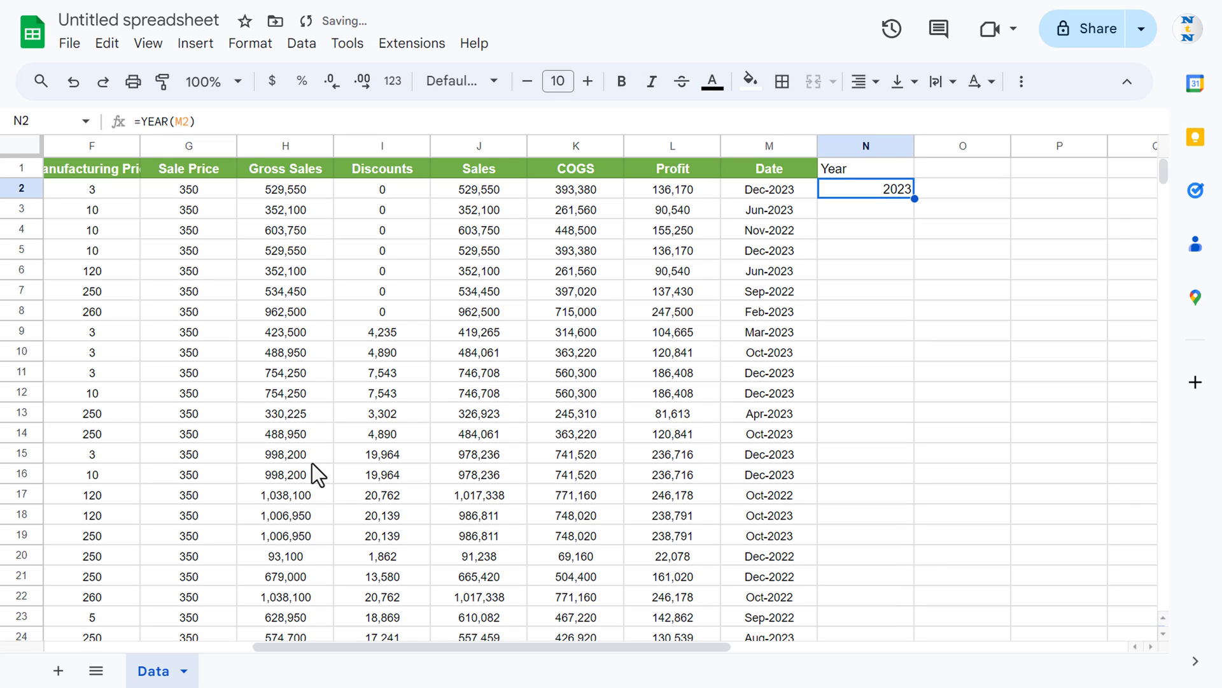
double_click(914, 199)
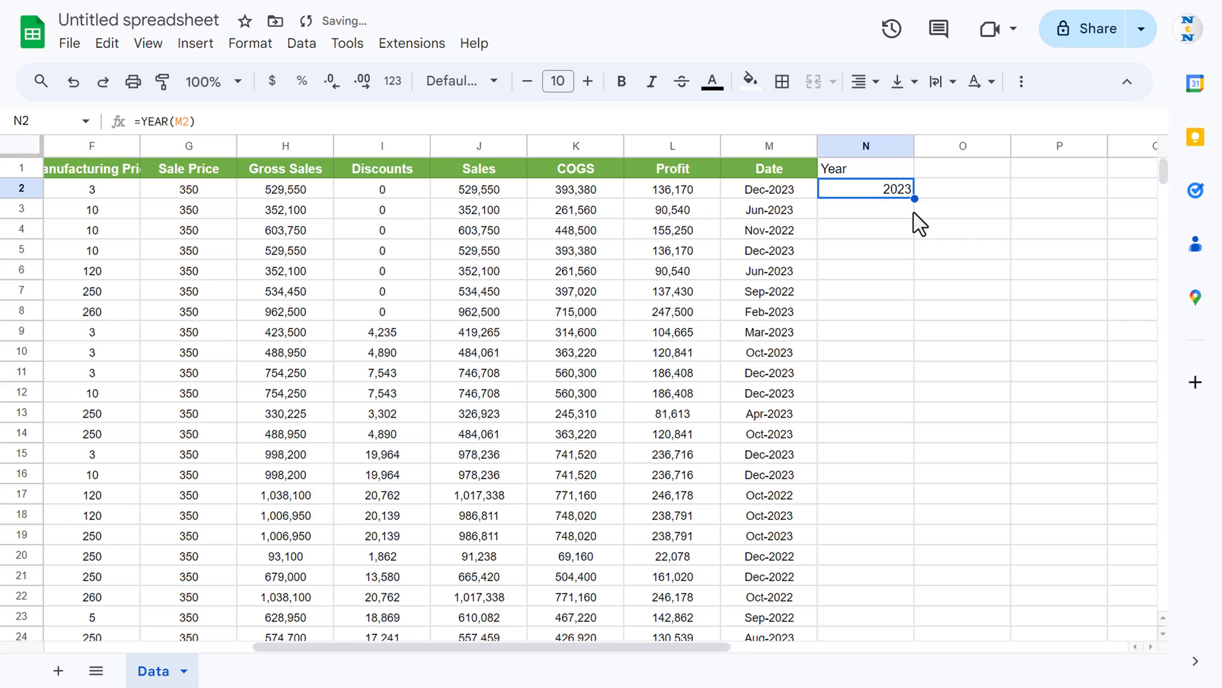
Examine the underlying date values in the Date column against the YEAR formula in the adjacent Year column.
click(783, 194)
triple_click(159, 121)
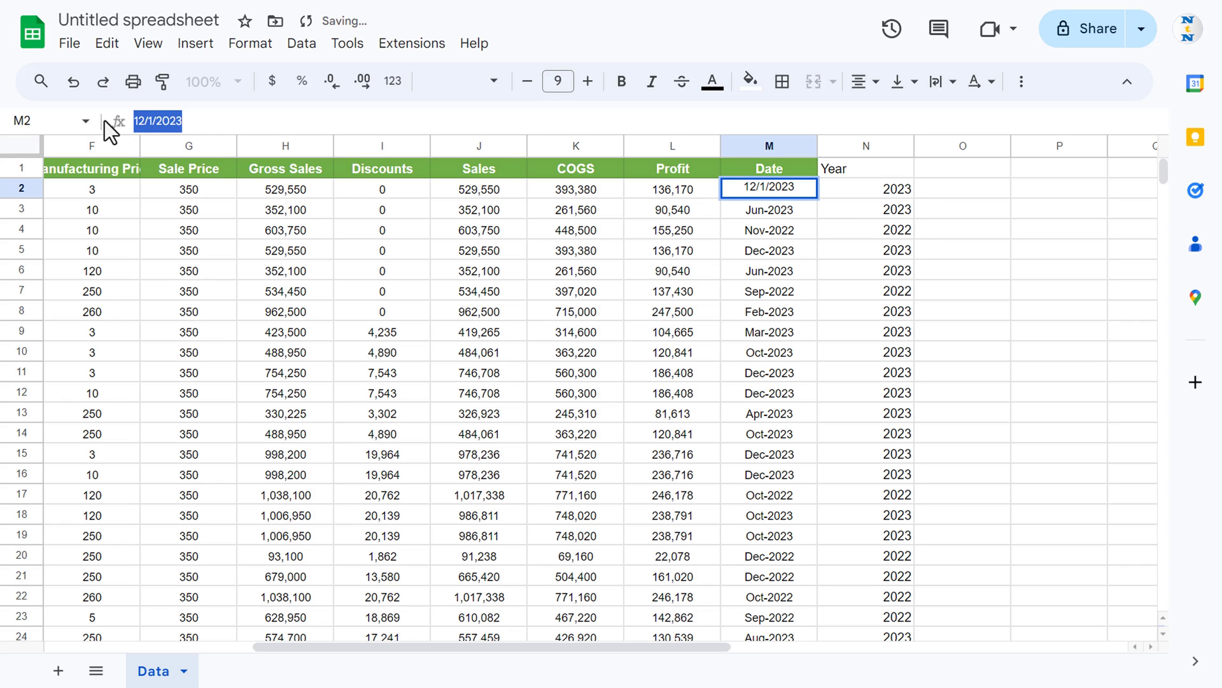
key(Escape)
click(776, 210)
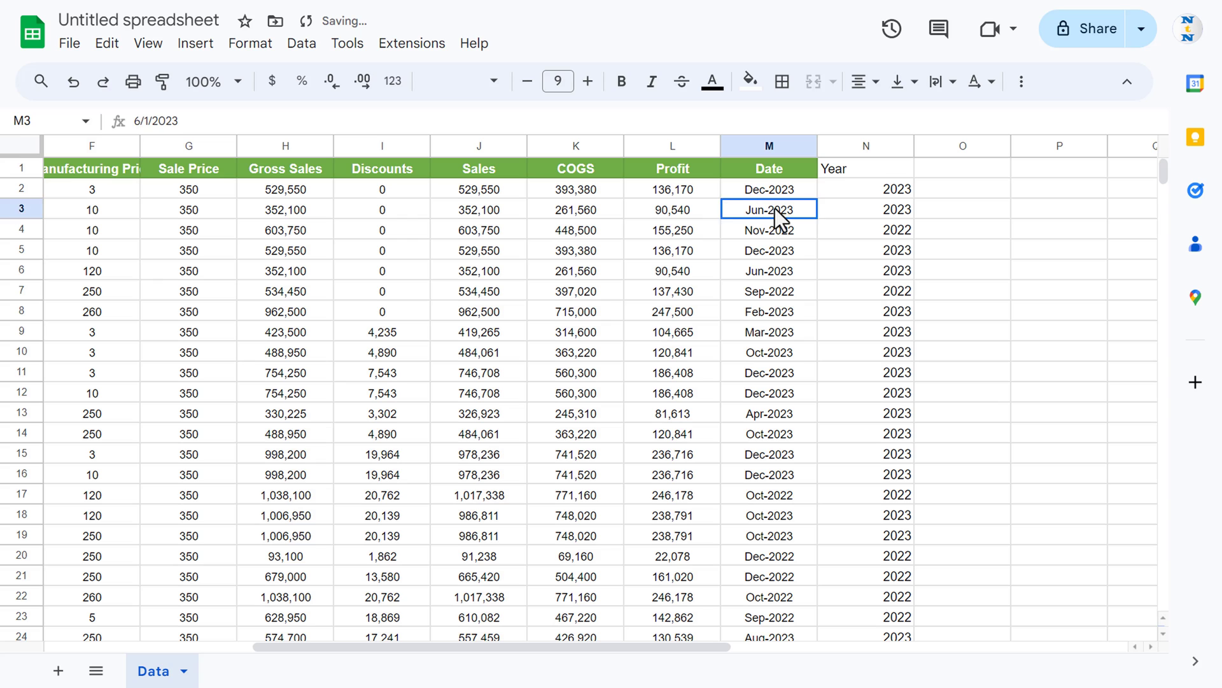
click(781, 234)
click(787, 273)
click(777, 196)
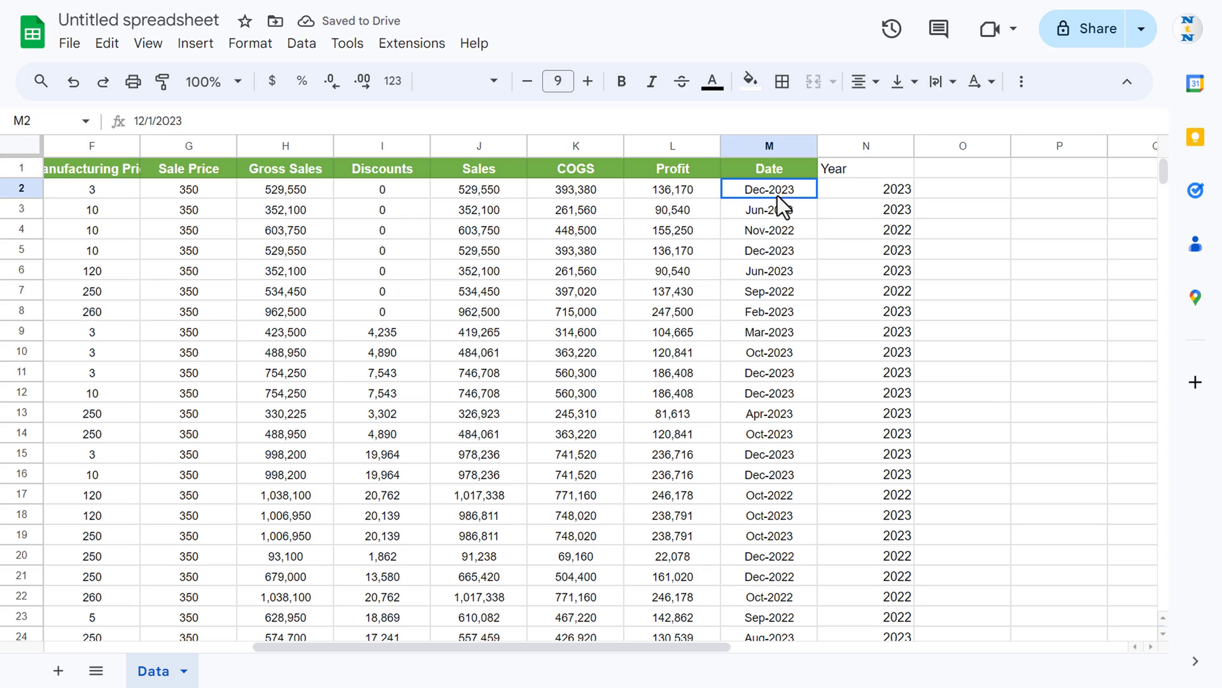
drag(777, 196, 787, 391)
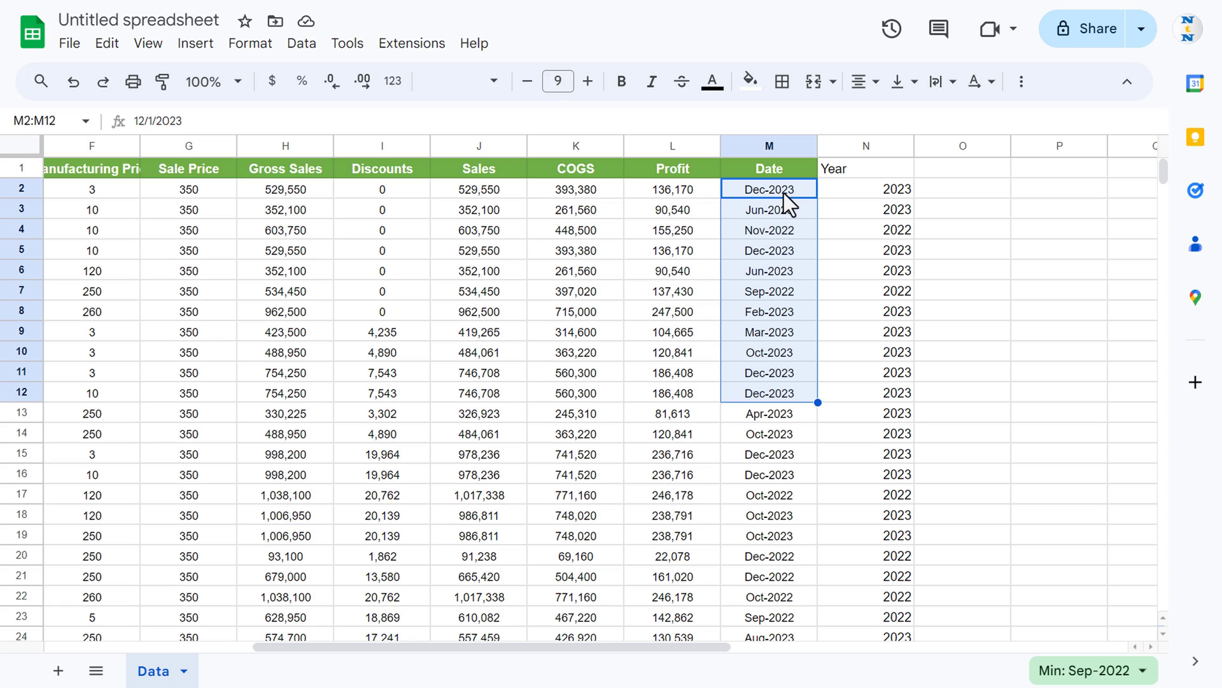
click(888, 194)
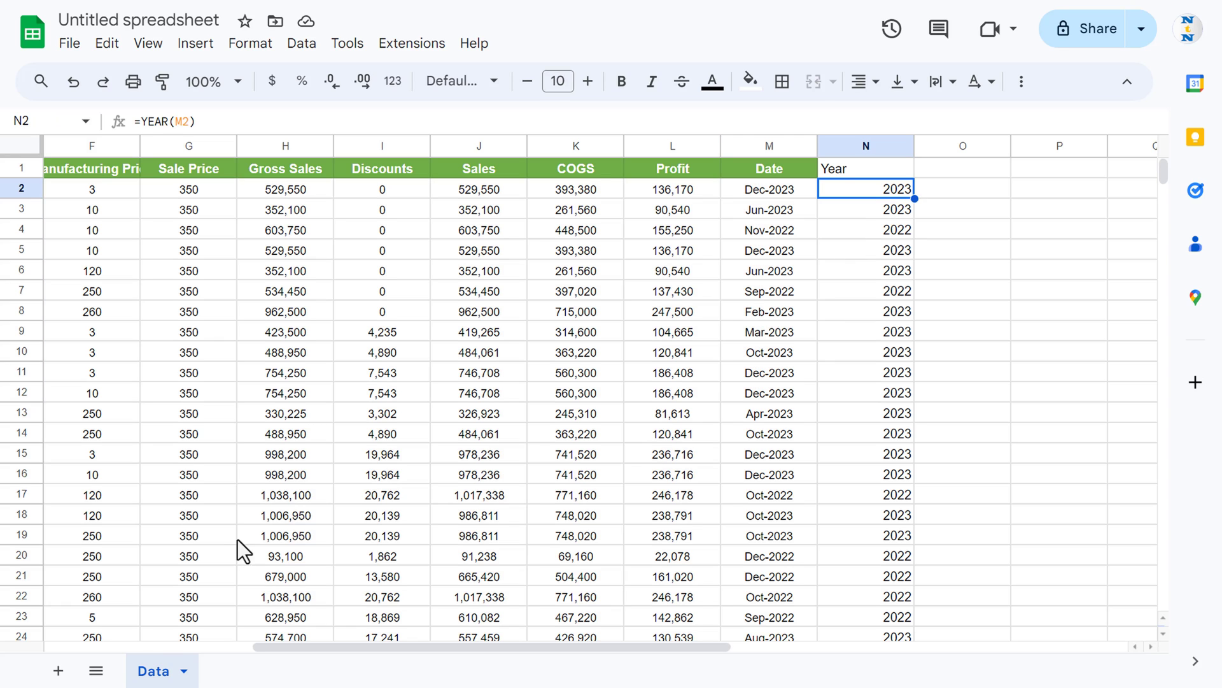
Add a new sheet named Dashboard and place it before the Data sheet.
click(58, 670)
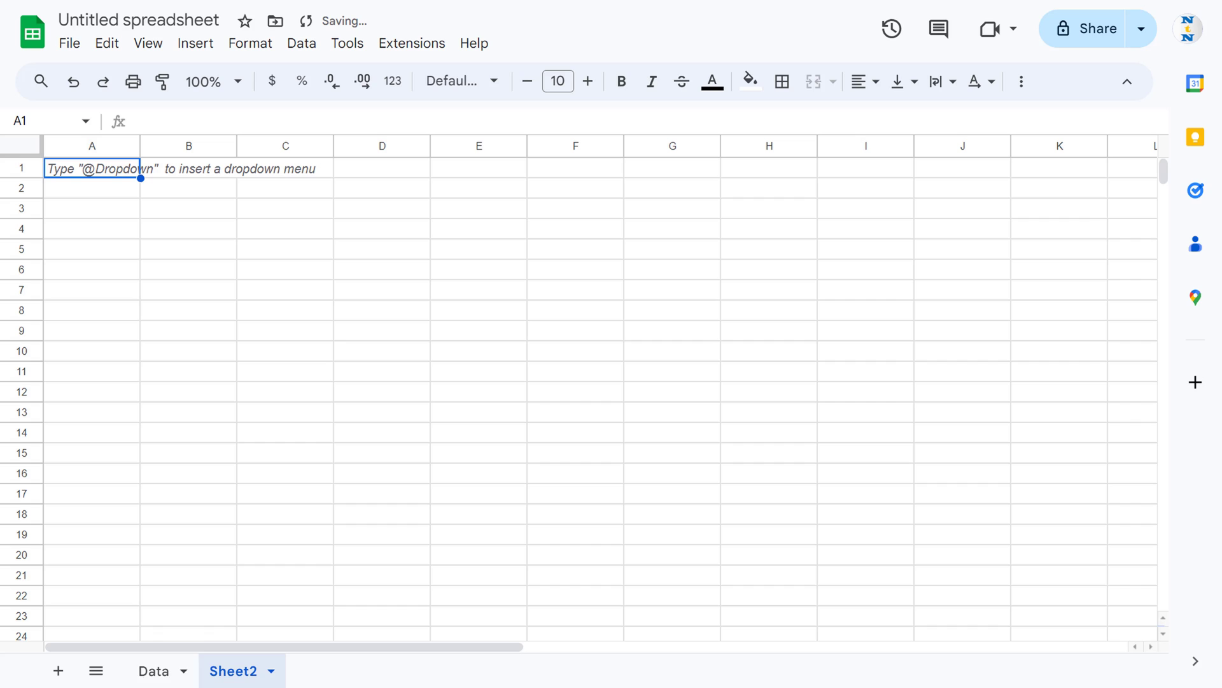
double_click(247, 669)
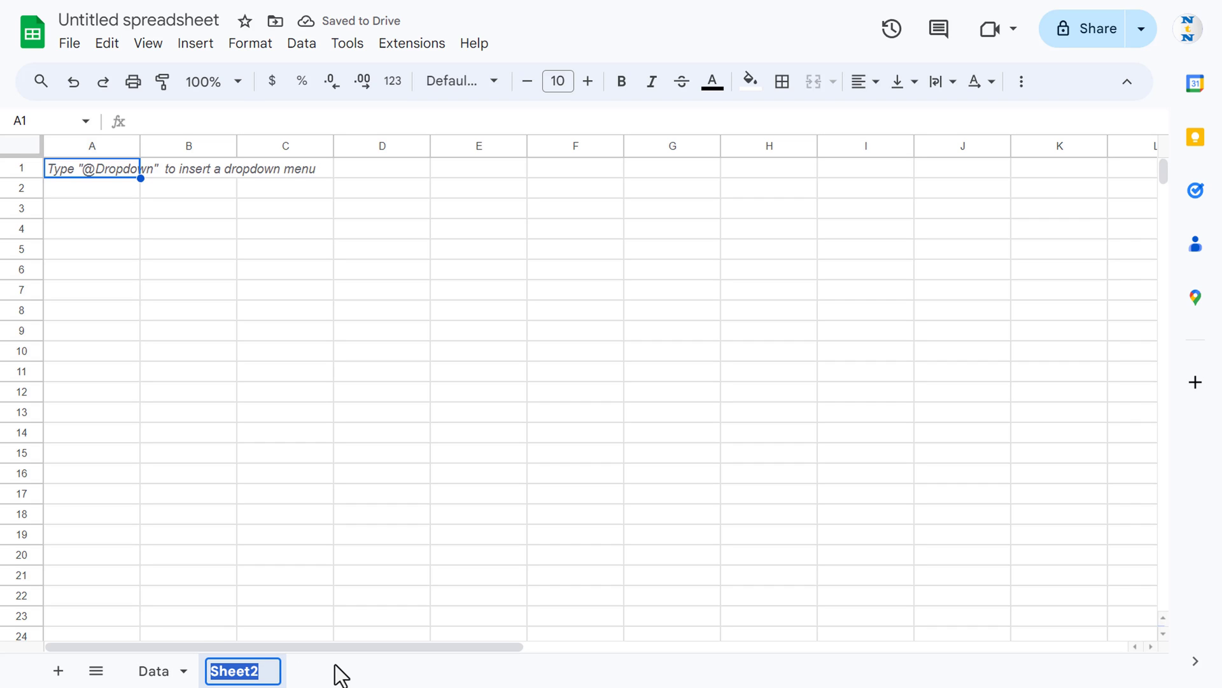
text(Dashboard)
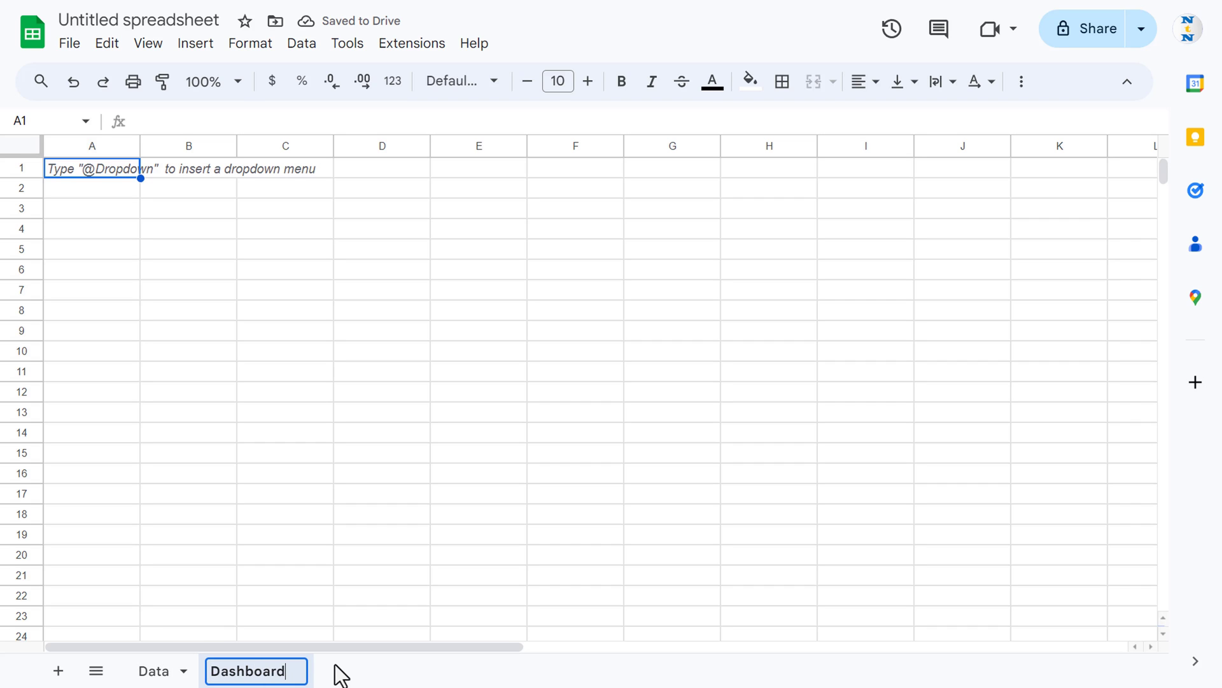
key(Return)
drag(242, 659, 147, 673)
Merge cells A1:K1 on the Dashboard sheet and make row 1 taller.
click(80, 169)
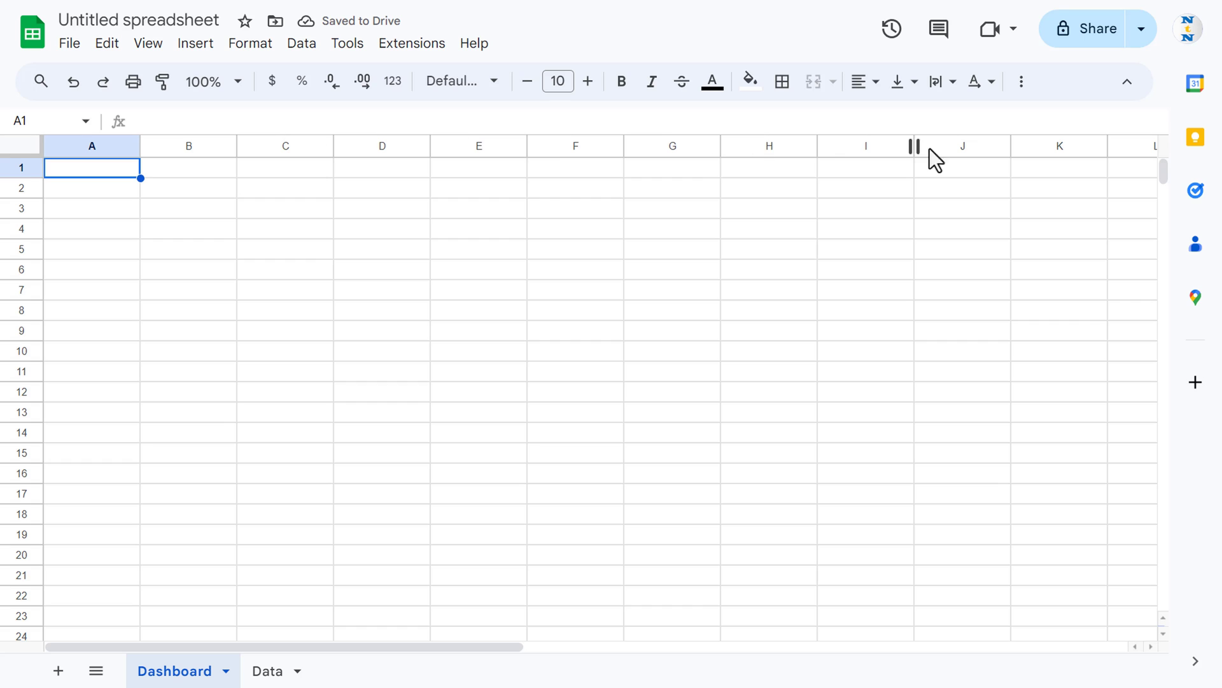
drag(89, 168, 1032, 169)
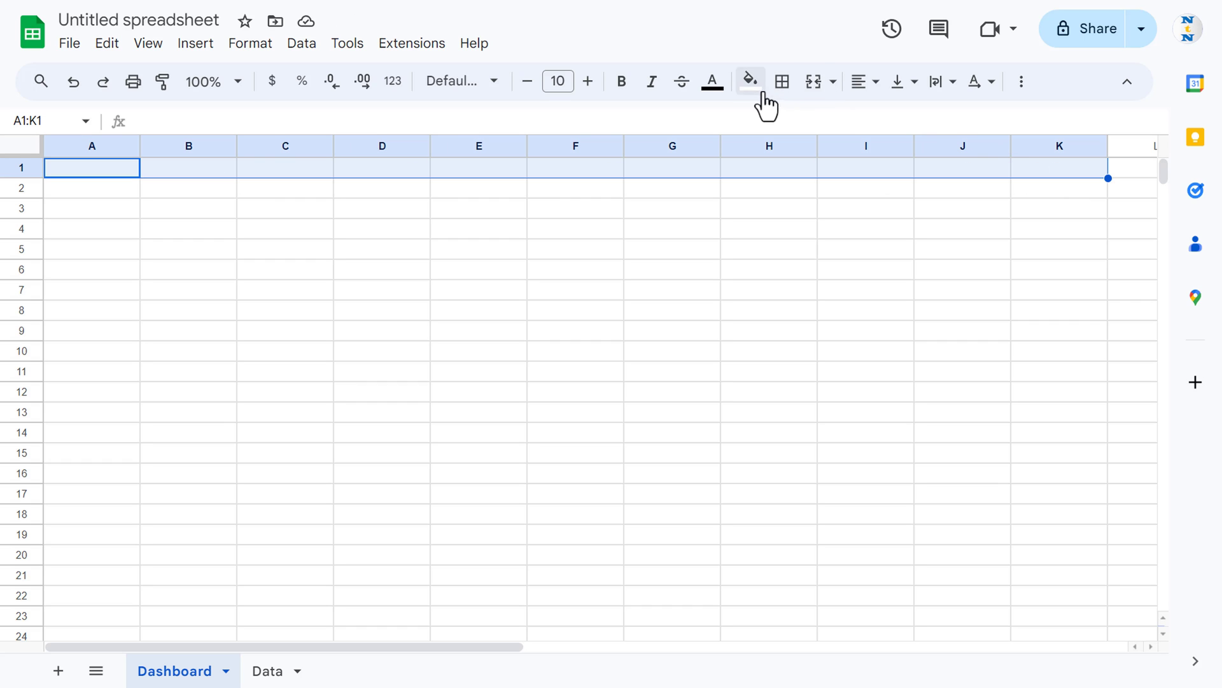
click(813, 81)
drag(25, 179, 24, 191)
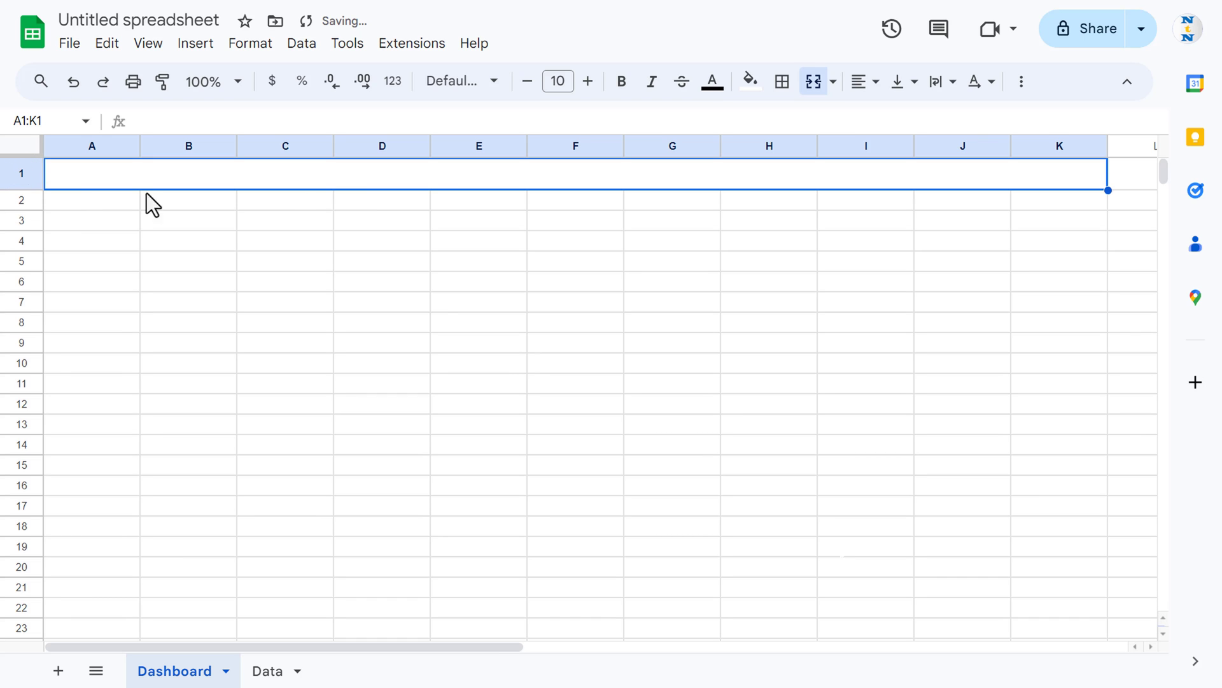
Enter the title Sales Dashboard in the merged cell A1:K1.
double_click(463, 173)
text(Sa)
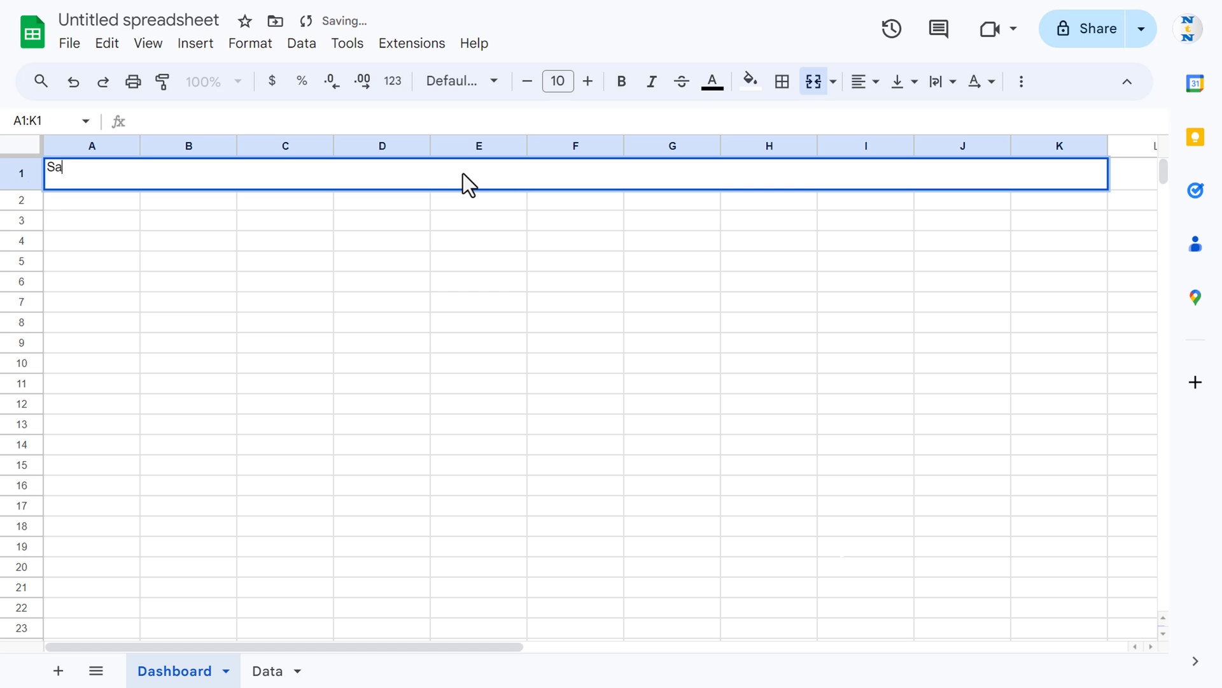
text(les Dasb)
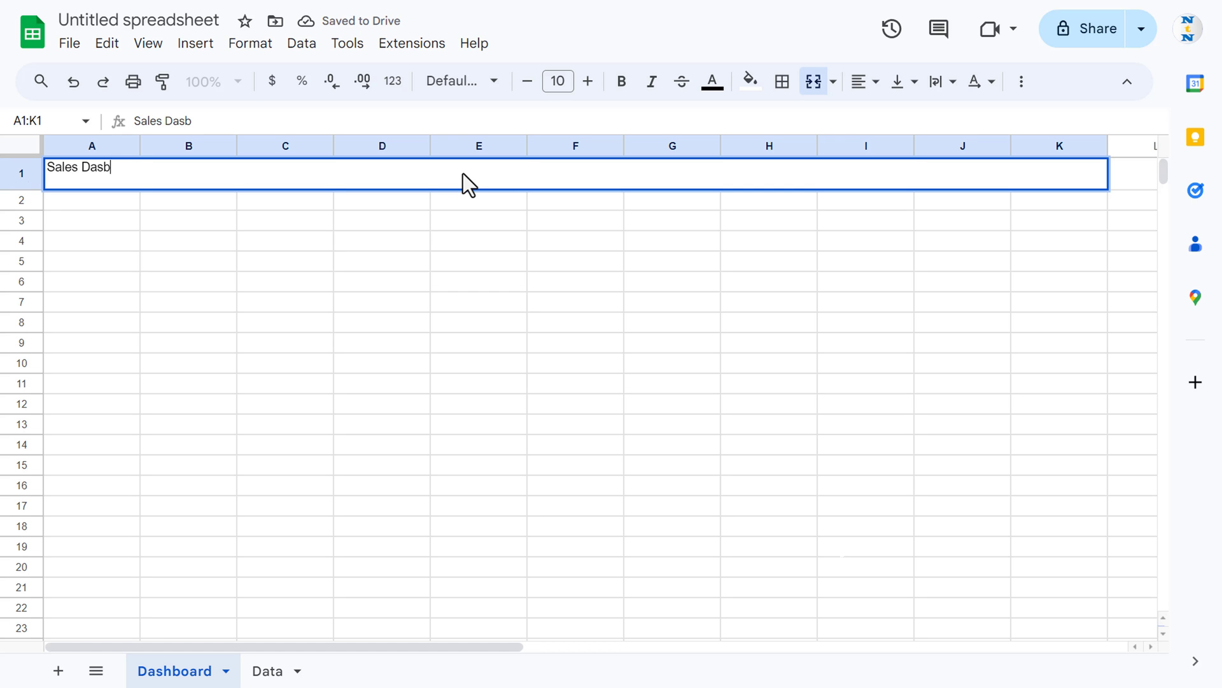
key(BackSpace)
text(hboard)
key(Return)
Center the Sales Dashboard title horizontally and align it to the vertical middle of its cell.
click(463, 173)
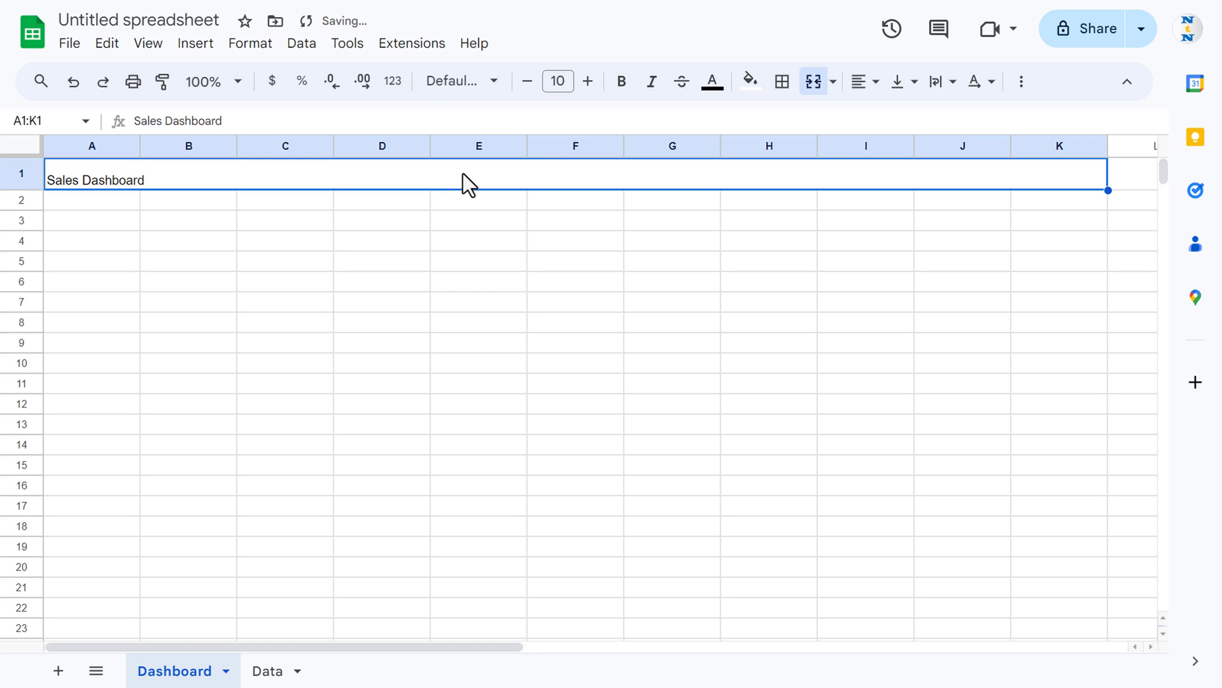
click(861, 83)
click(892, 117)
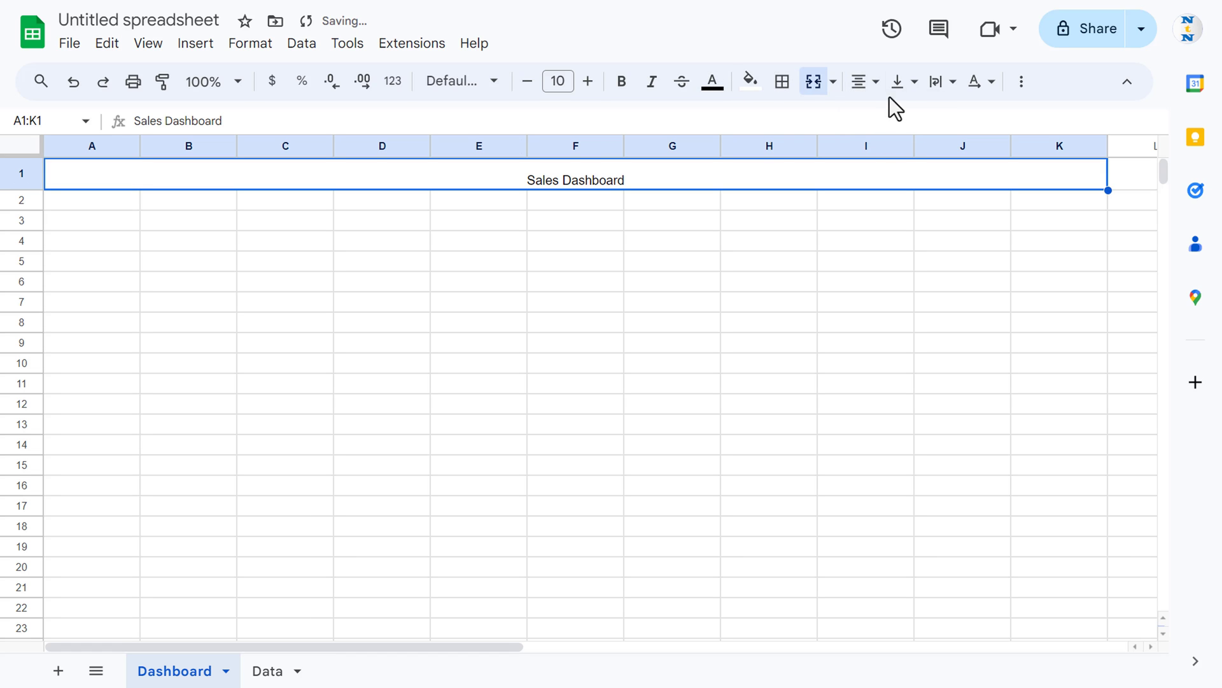
click(899, 81)
click(930, 118)
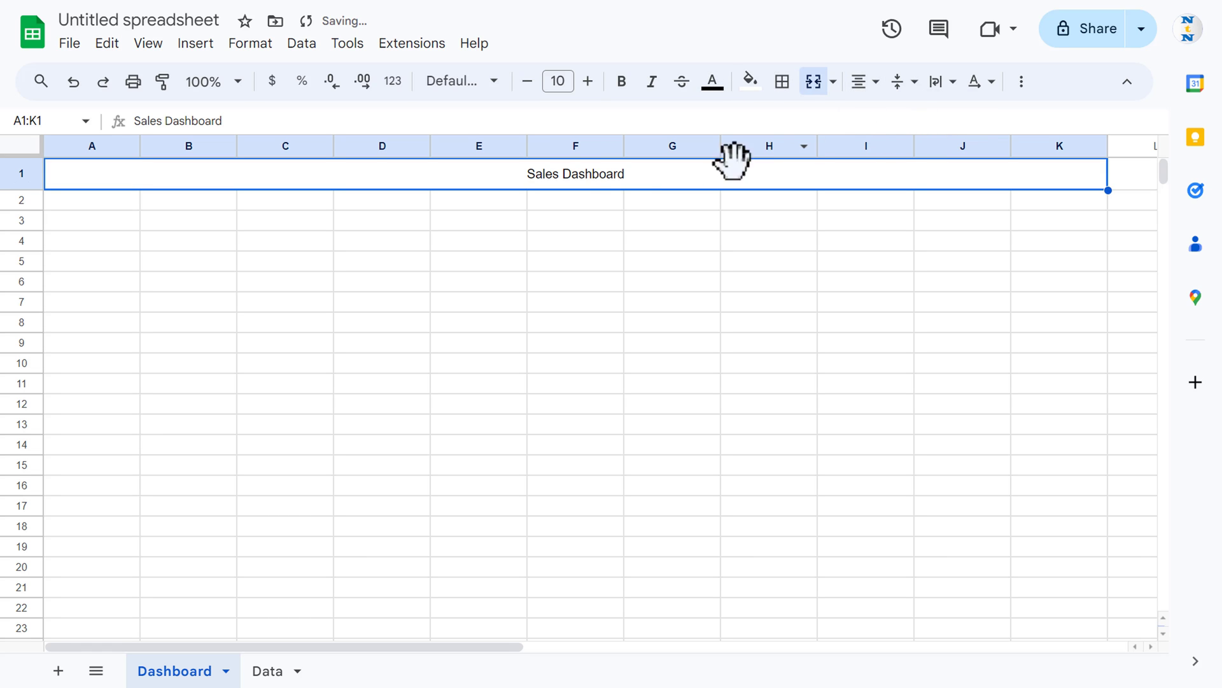
Increase the Sales Dashboard title's font size to 18.
click(587, 80)
click(587, 81)
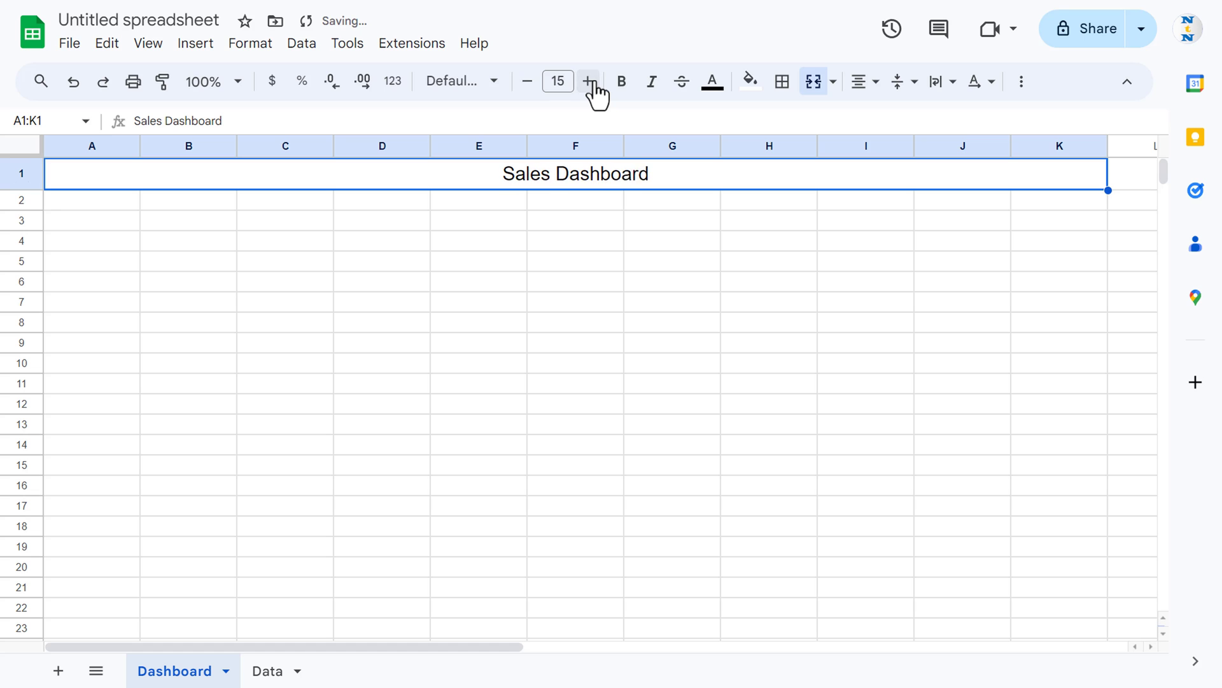
click(587, 81)
click(588, 80)
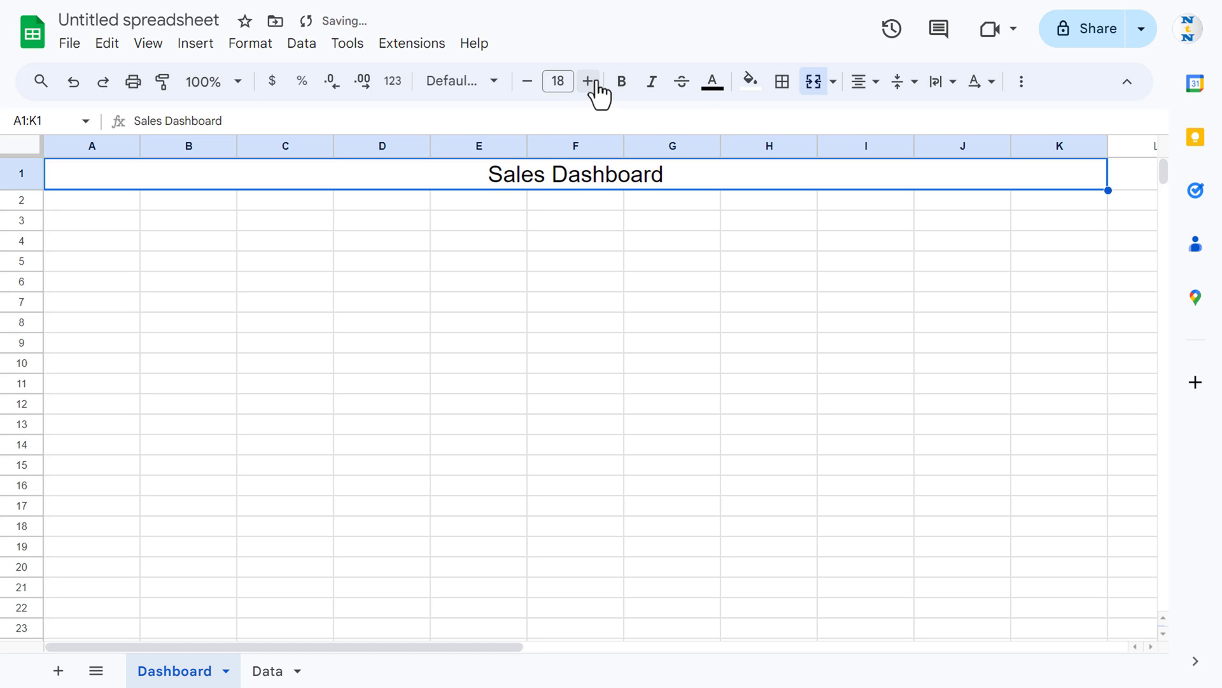
Format the title cell with a medium blue fill and bold white text.
click(750, 83)
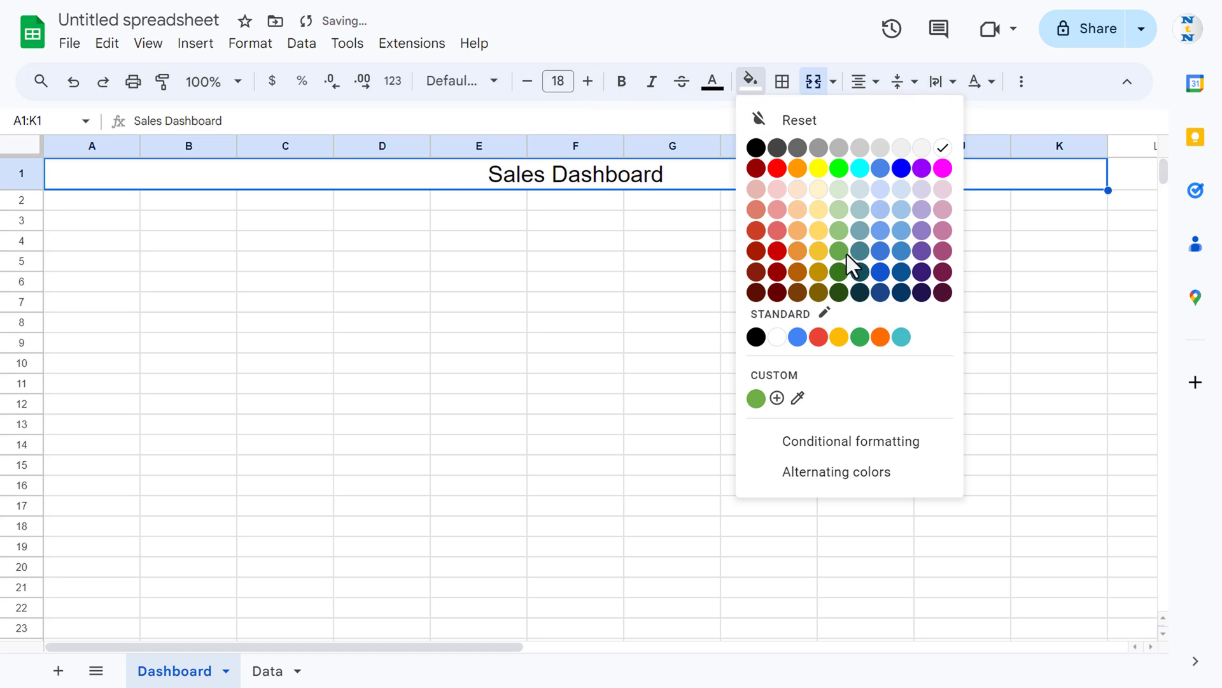
click(901, 251)
click(712, 81)
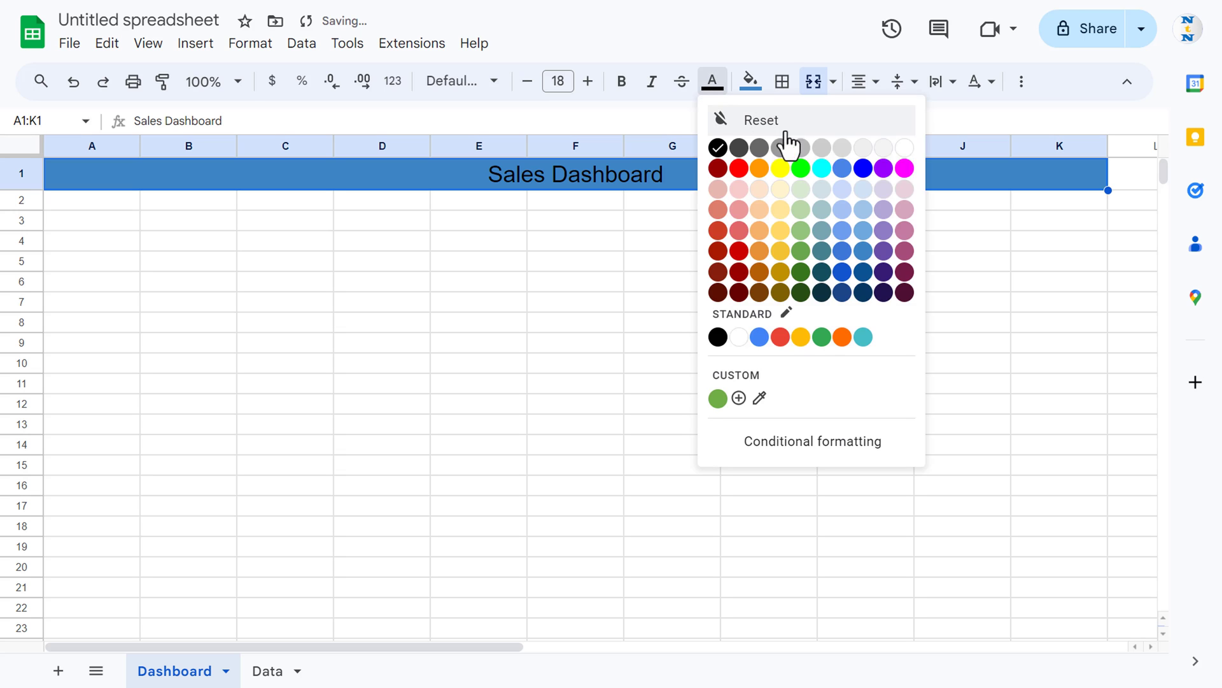
click(907, 146)
click(621, 81)
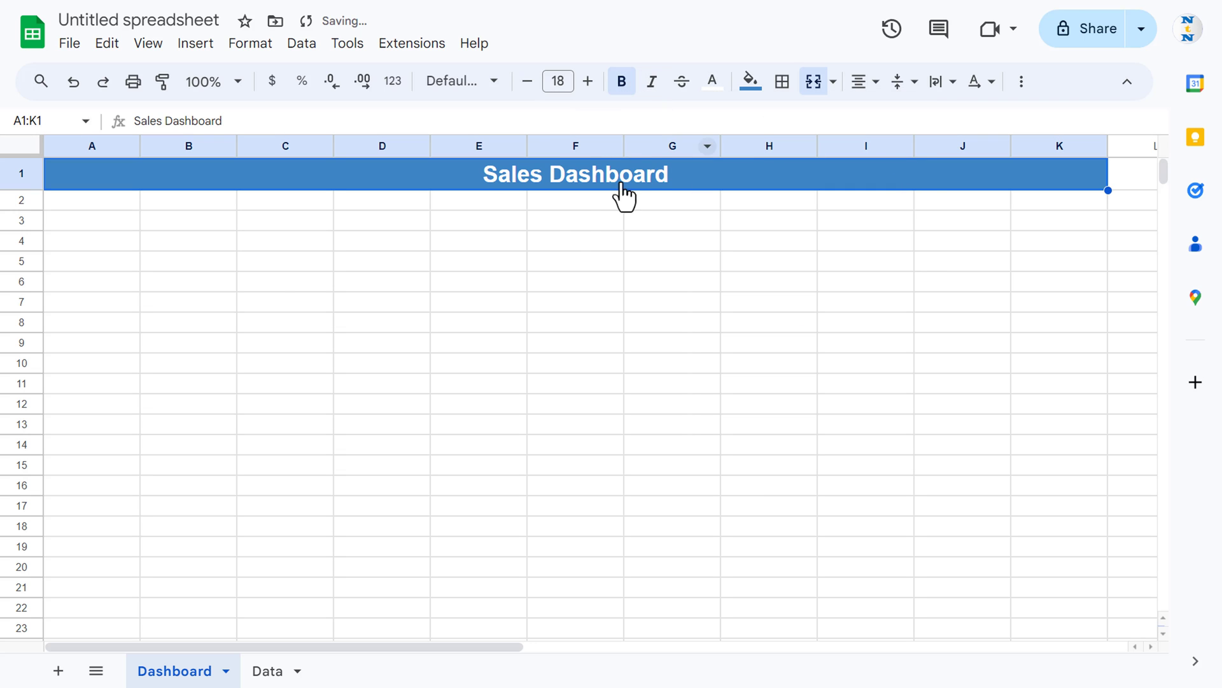
Hide the gridlines on the Dashboard sheet.
drag(285, 261, 184, 247)
click(148, 43)
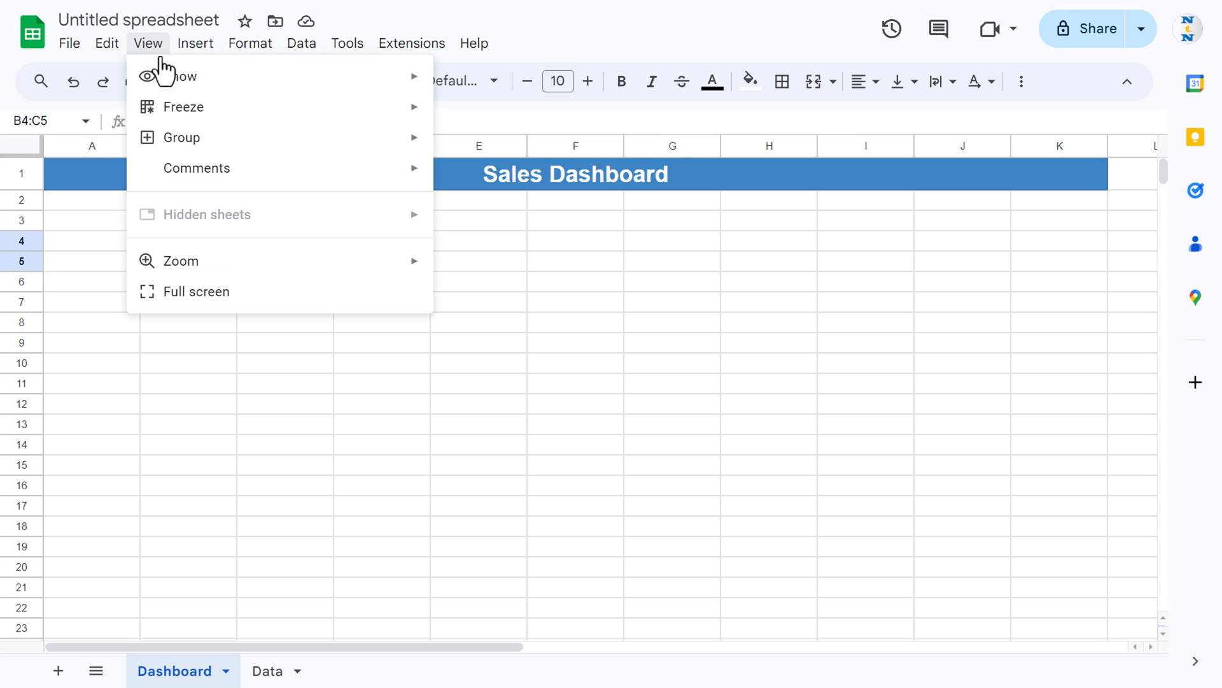
mouse_move(182, 79)
click(503, 112)
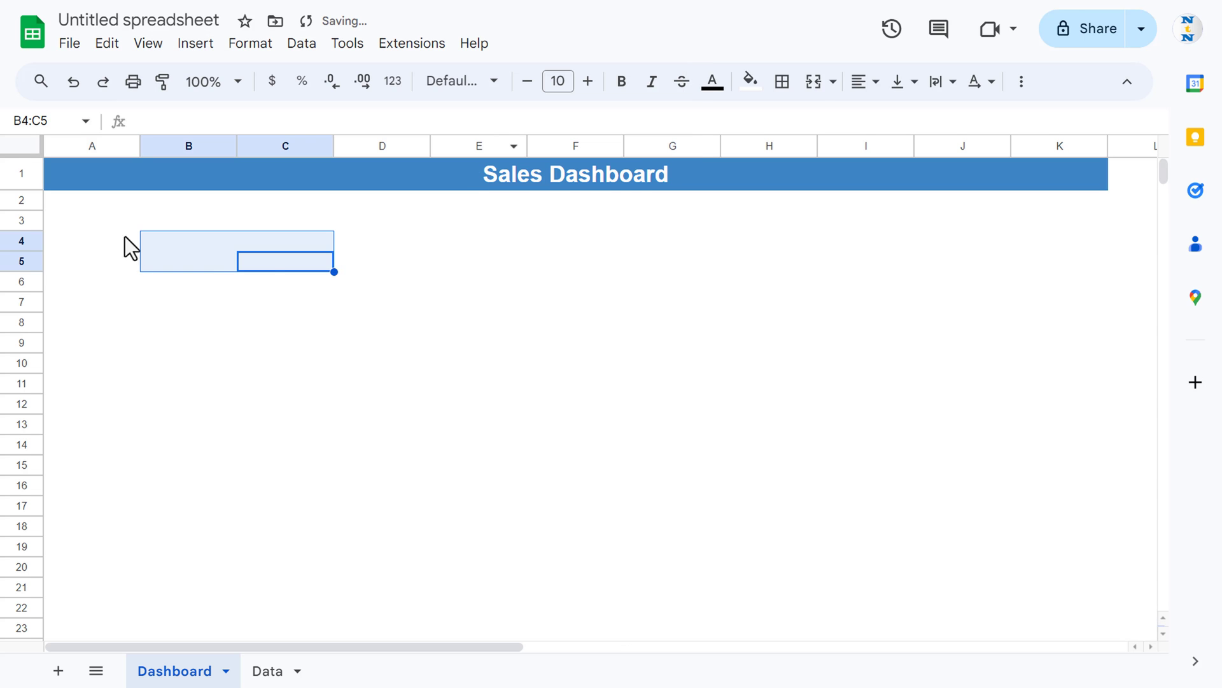
Add a slicer to the Dashboard sheet with cell A3 selected.
click(93, 224)
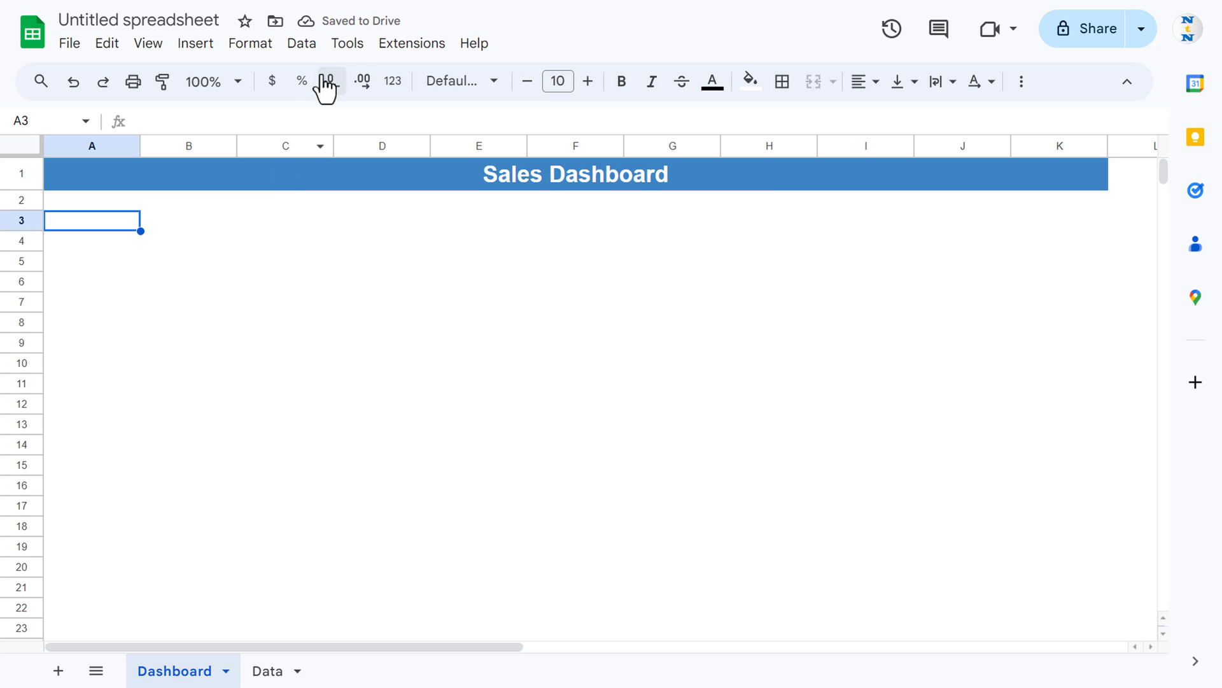
click(305, 46)
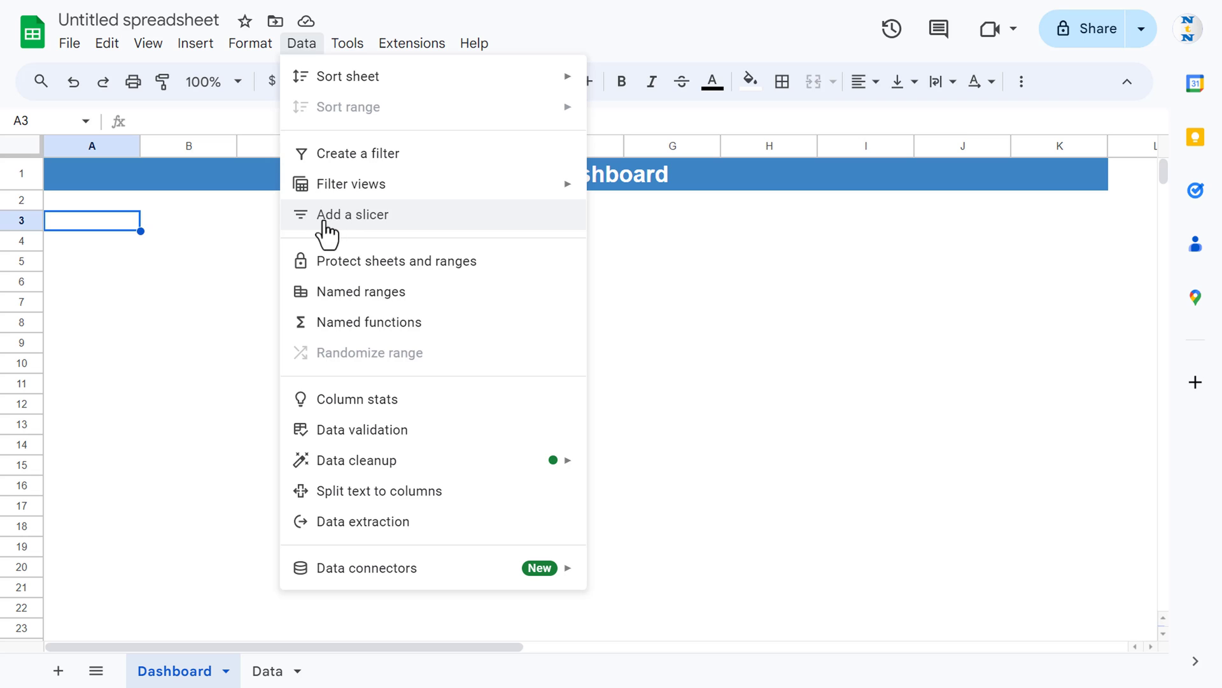
click(349, 221)
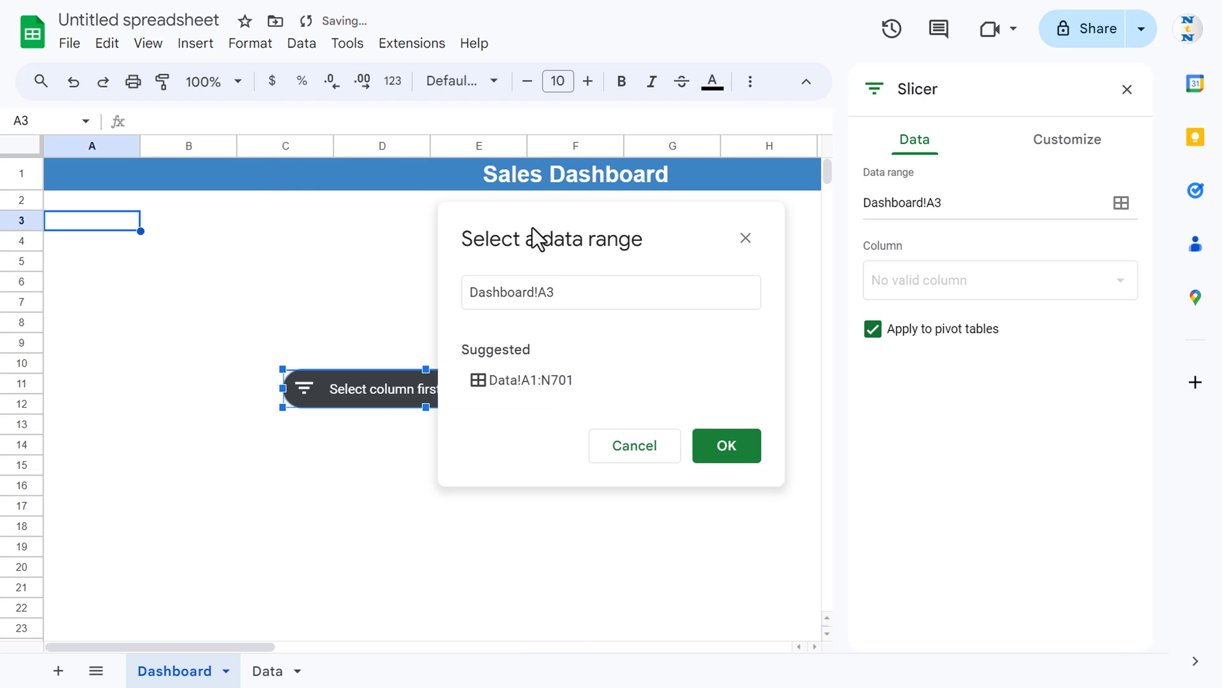
Set the slicer's data range to Data!A1:N701 and its filter column to Year.
drag(533, 229, 683, 188)
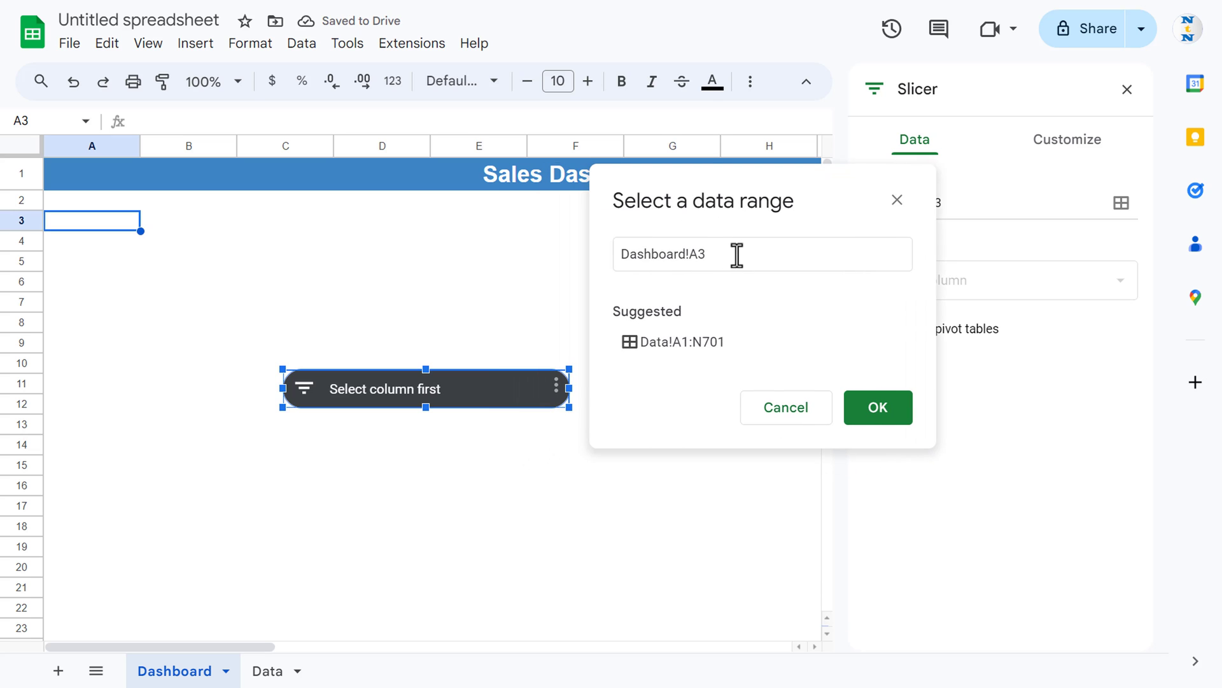
click(680, 254)
key(BackSpace)
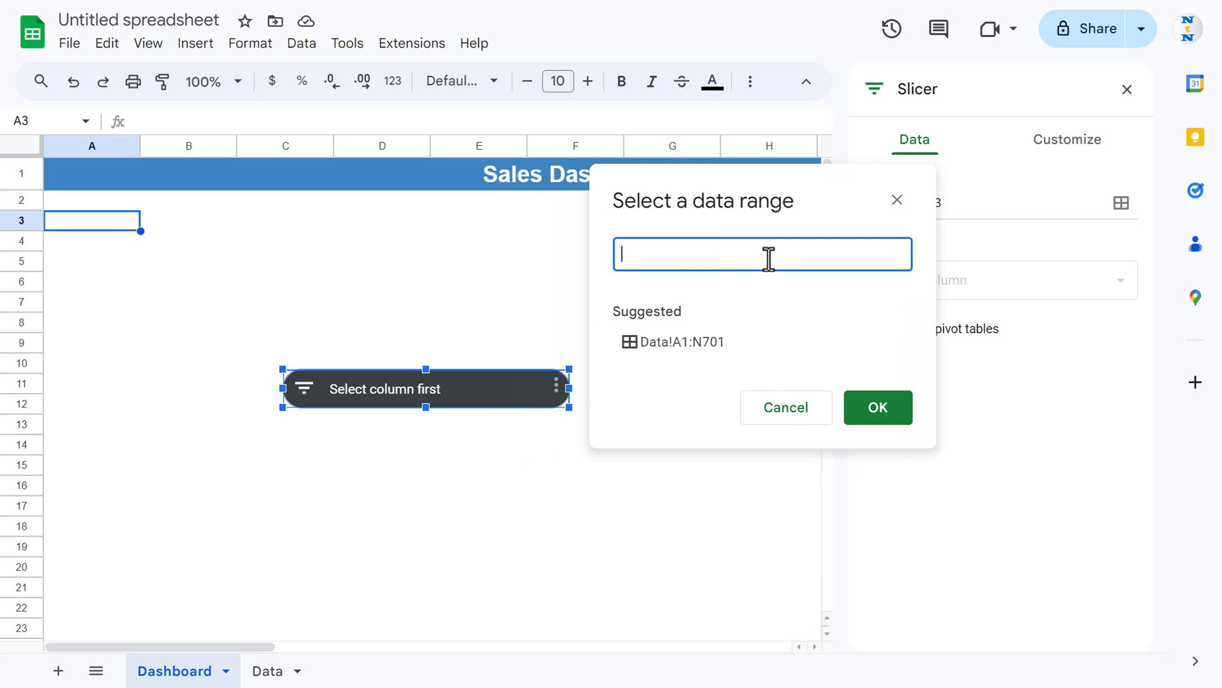
click(275, 673)
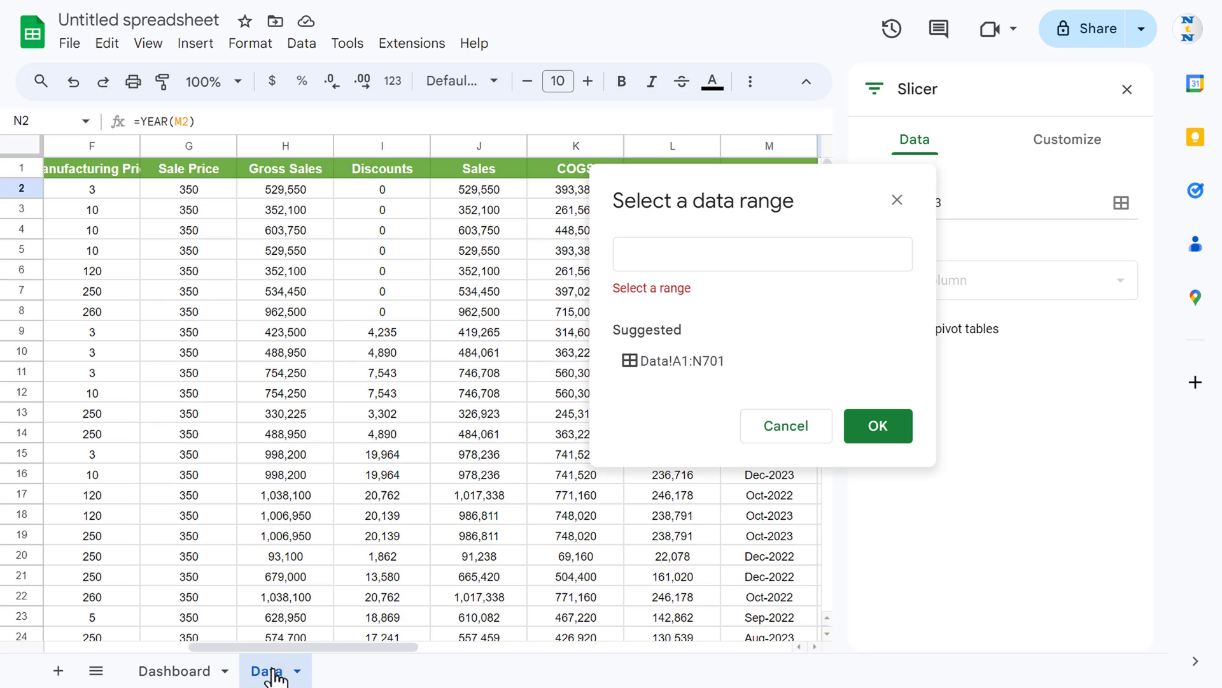
click(120, 177)
key(ctrl+Home)
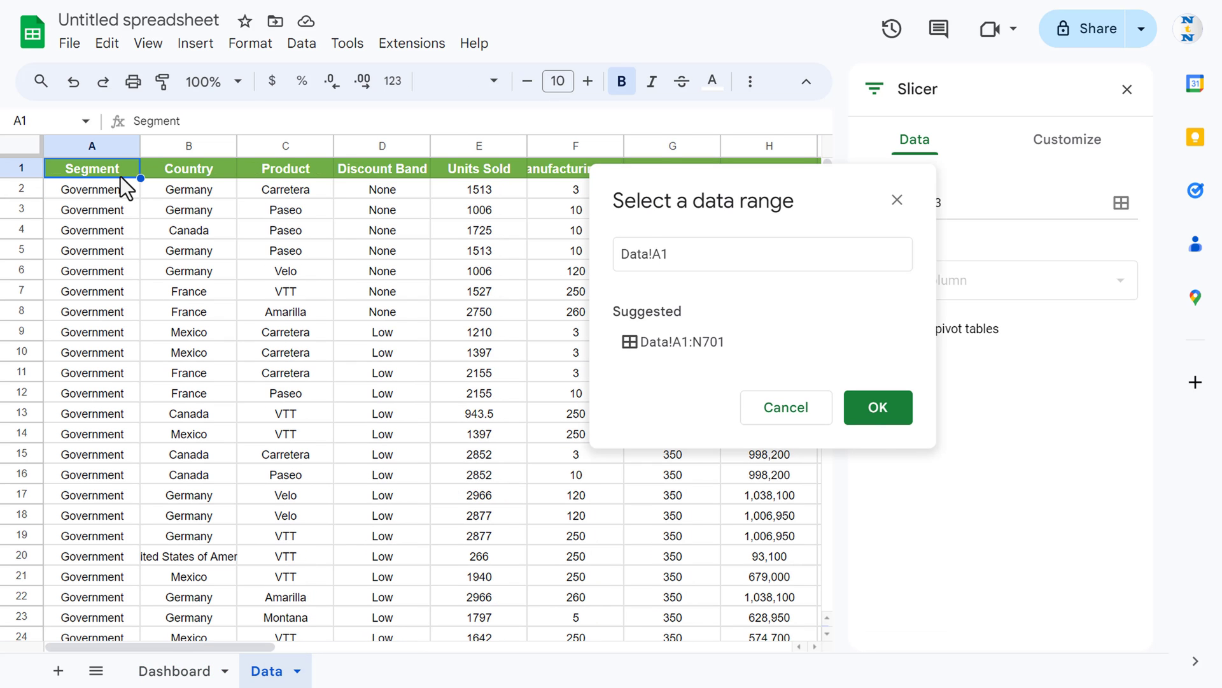
key(ctrl+shift+Right)
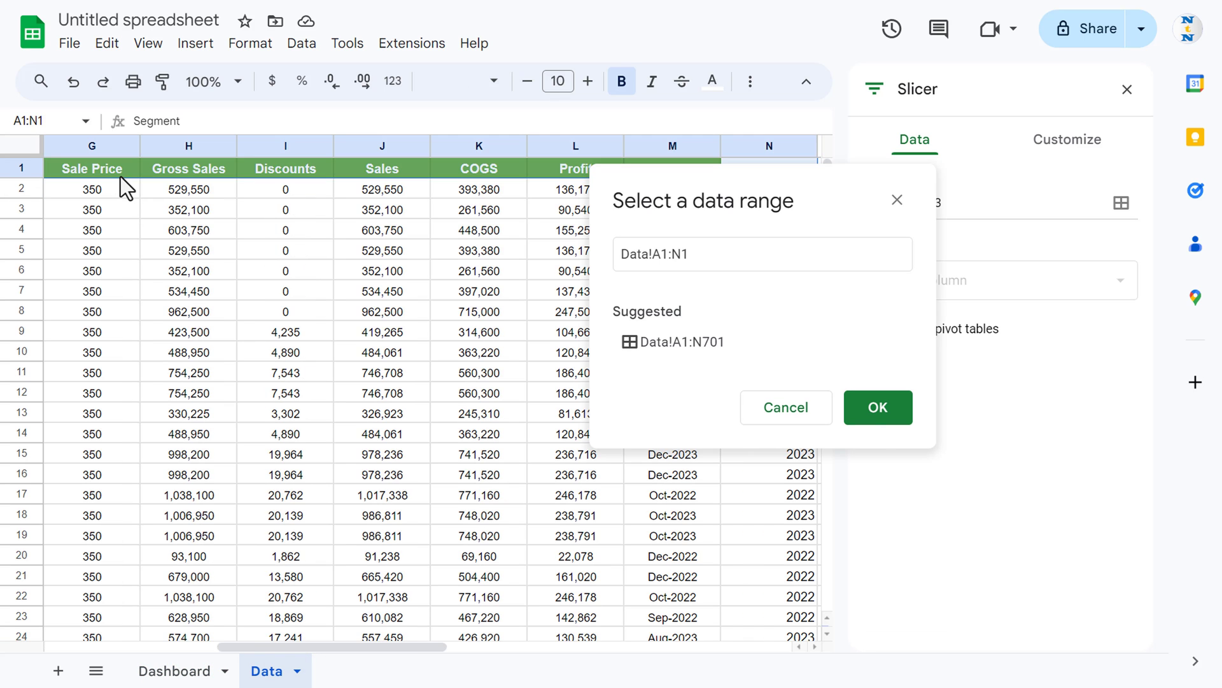
key(ctrl+shift+Down)
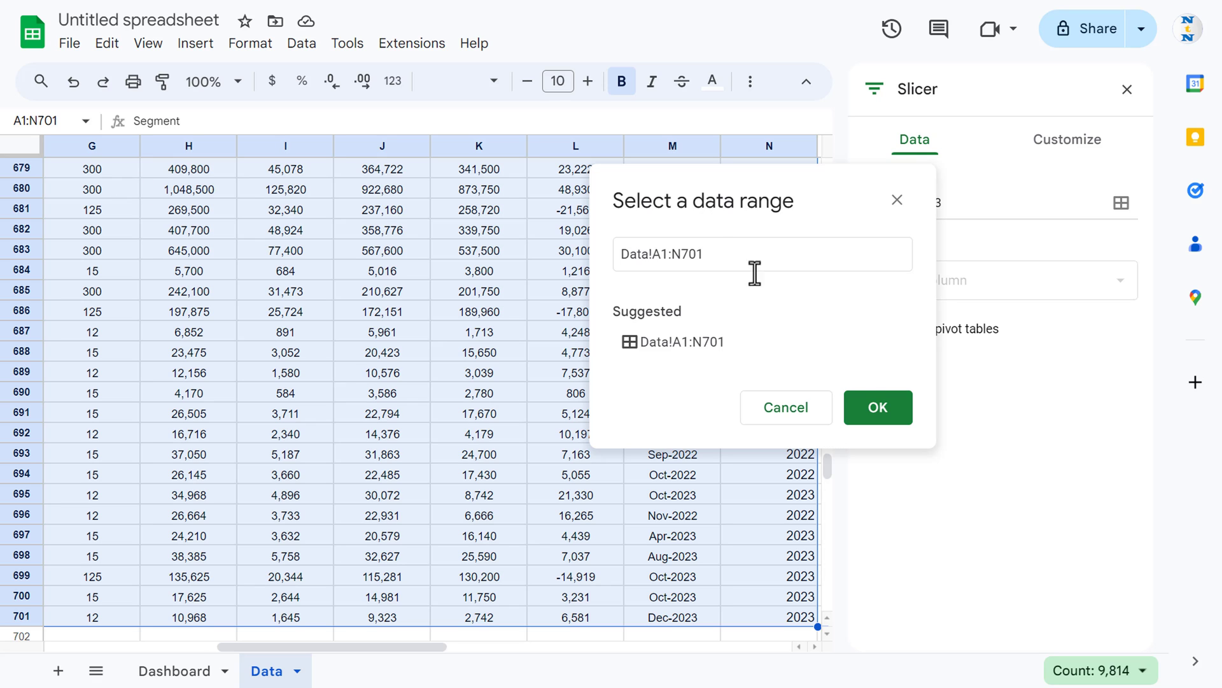
click(884, 411)
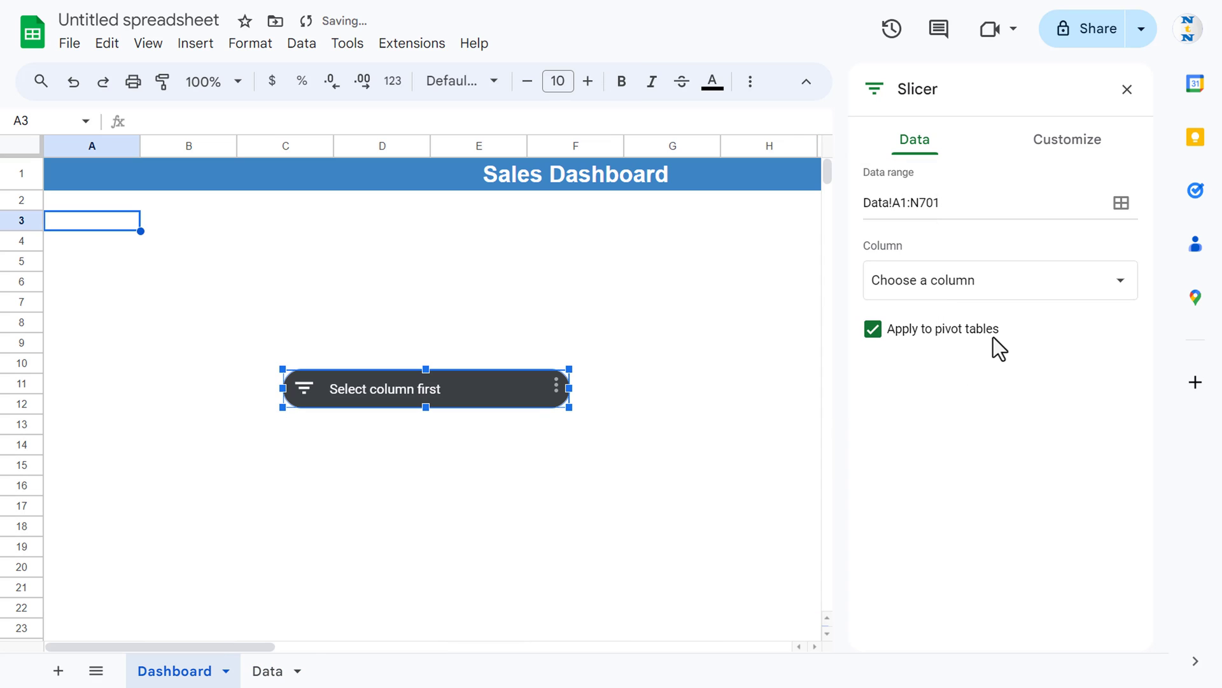
click(1000, 291)
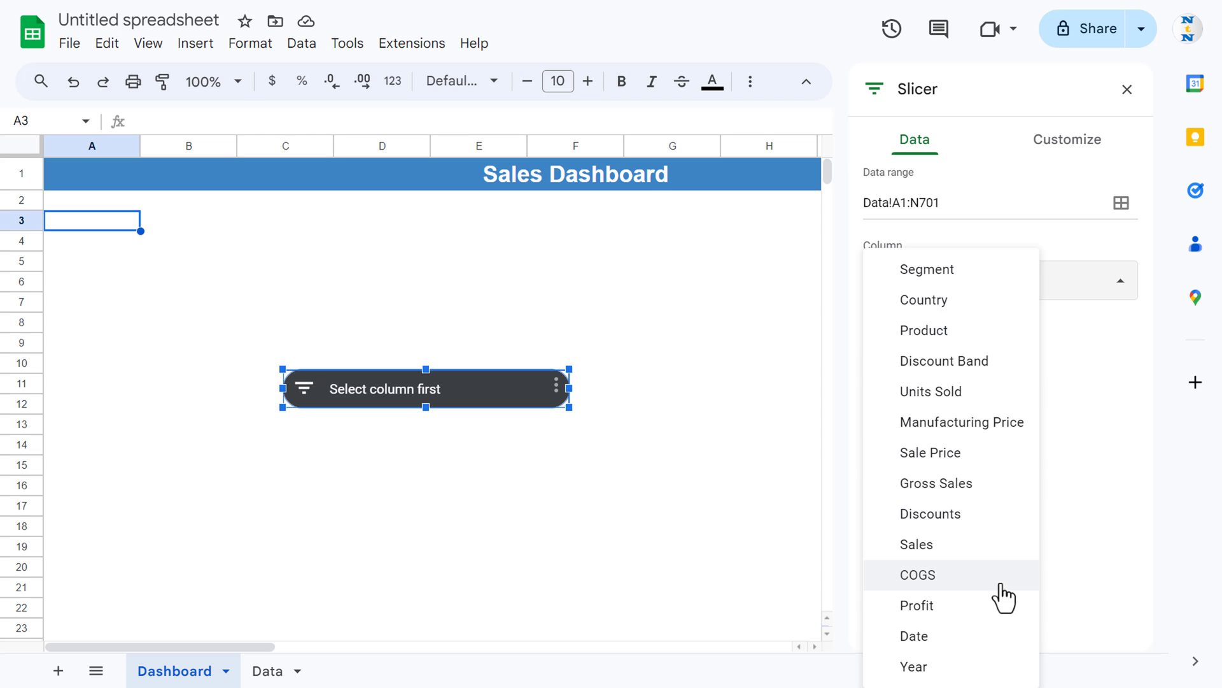
click(913, 665)
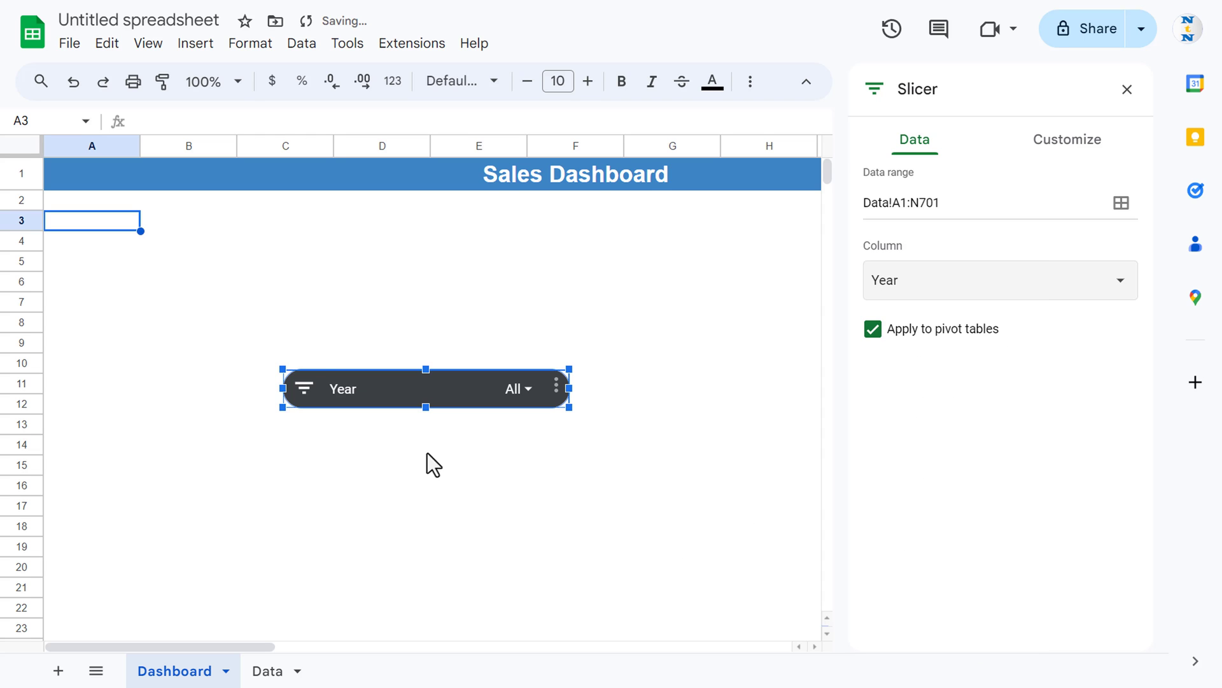
Move the Year slicer to the start of row 2 beneath the title and narrow it to span columns A and B.
click(574, 431)
click(469, 403)
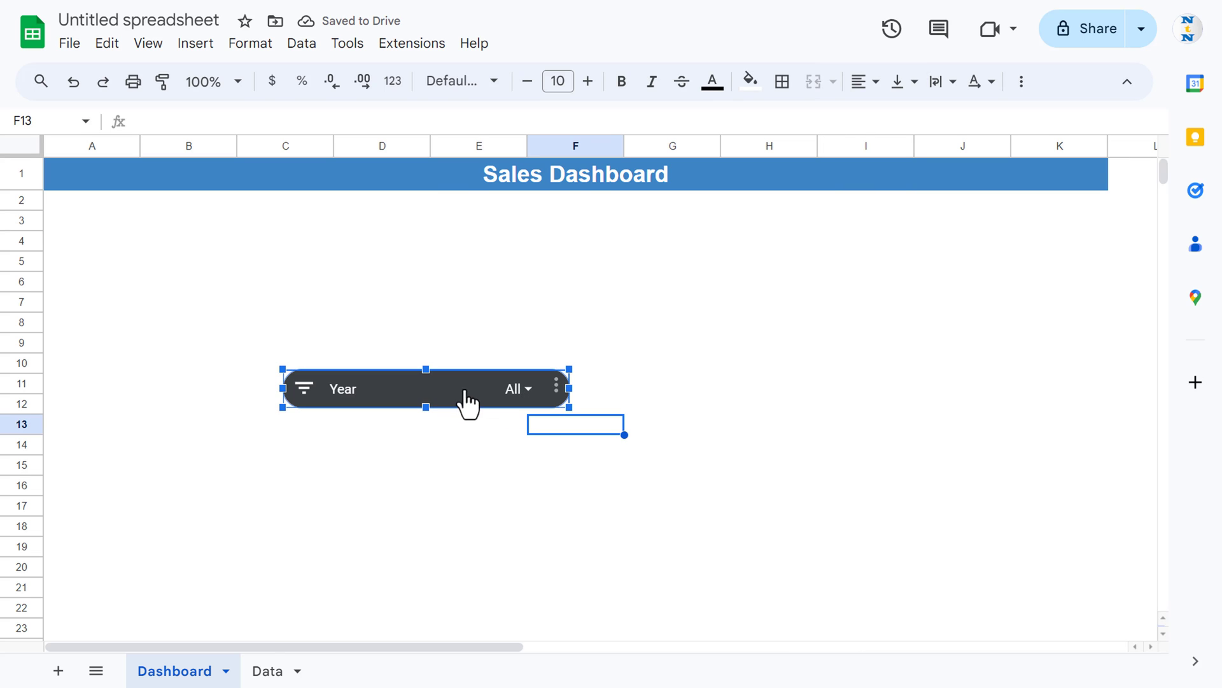
drag(469, 404, 223, 215)
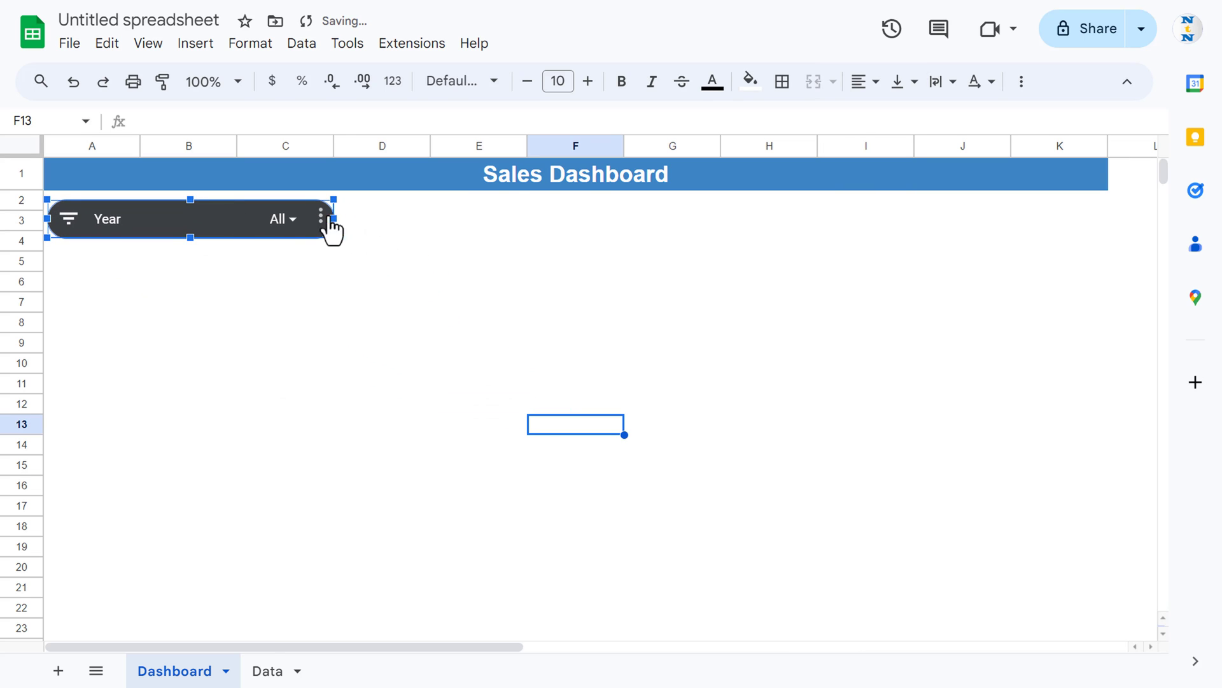
drag(334, 217, 237, 218)
click(284, 207)
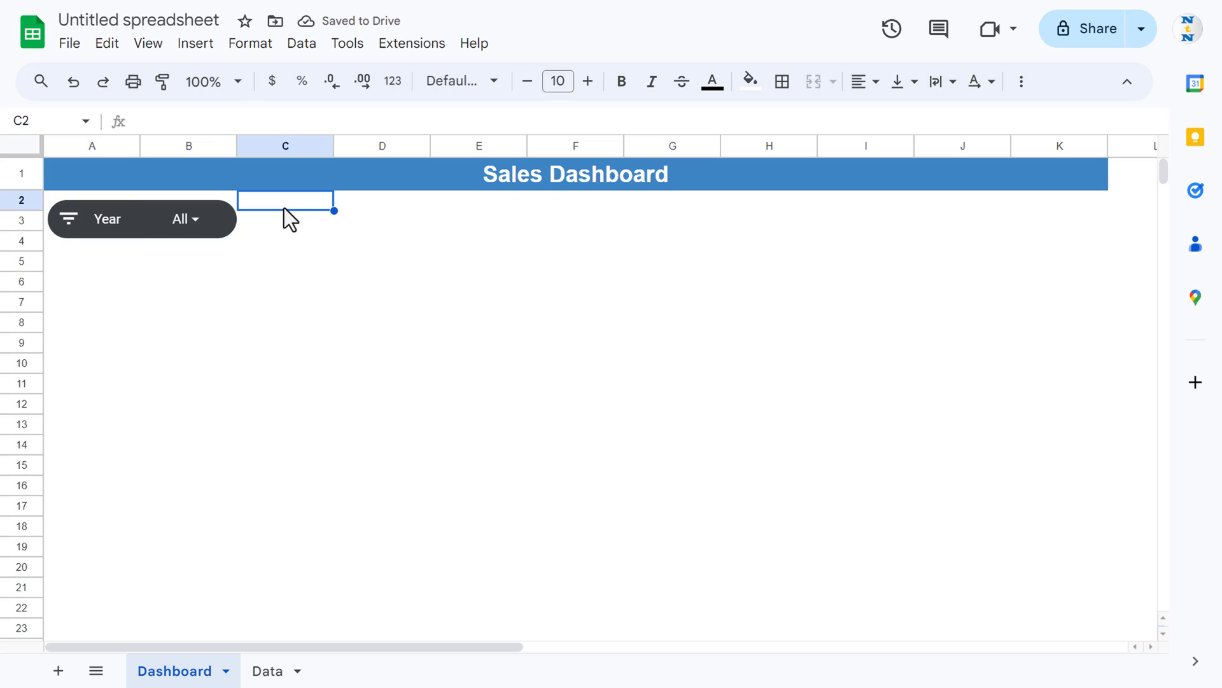
Fill the range A2:K4 behind the Year slicer with medium gray.
key(Left)
key(Left)
key(shift+Down)
key(shift+Down)
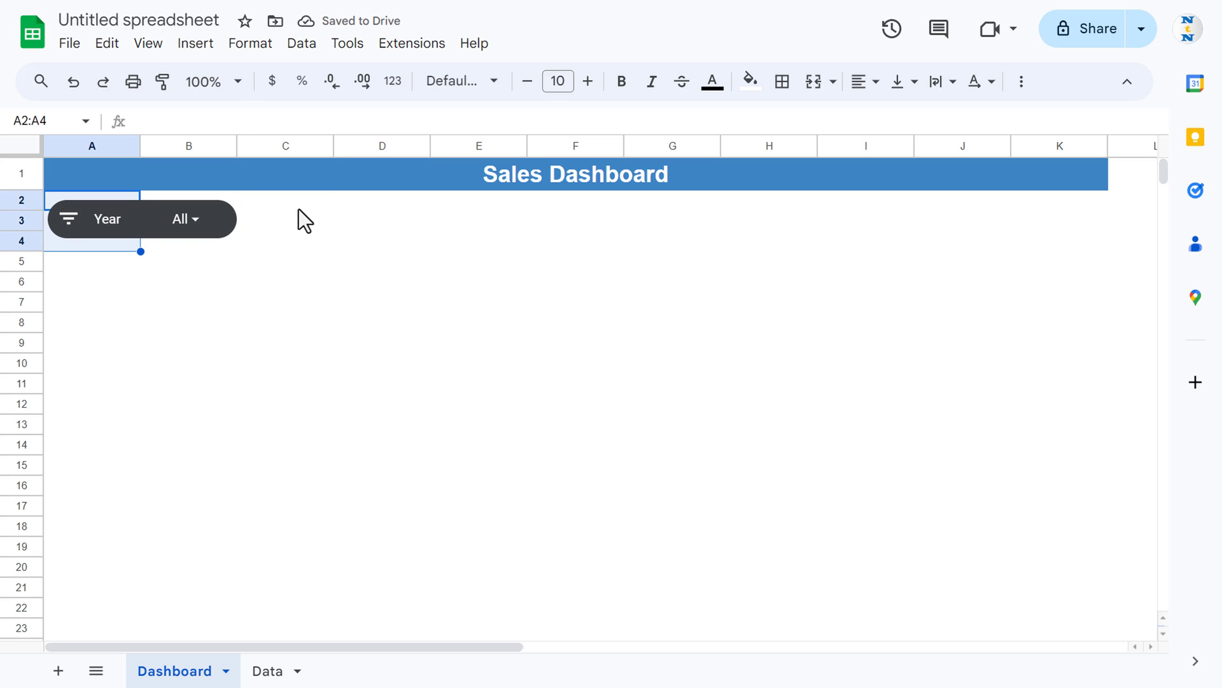
key(shift+Right)
key(shift+Right)
key(shift+Right)
key(shift+Right)
key(shift+Right)
key(shift+Right)
key(shift+Right)
key(shift+Right)
key(shift+Right)
key(shift+Right)
key(shift+Right)
key(shift+Left)
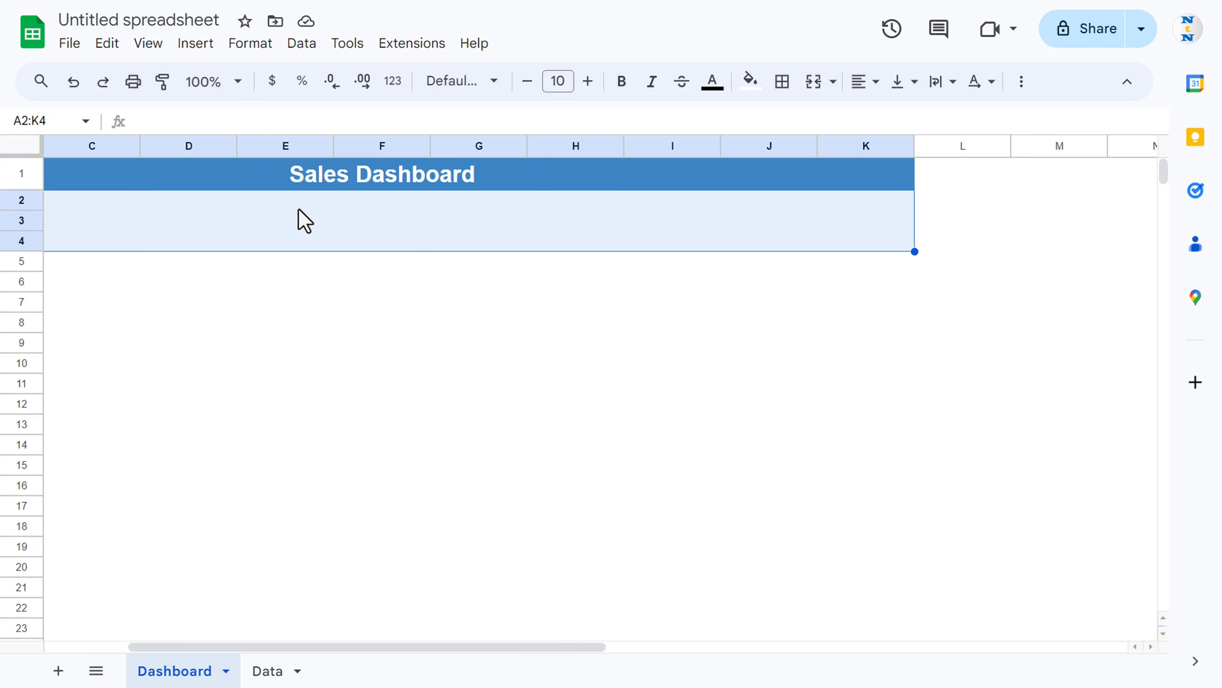
click(749, 82)
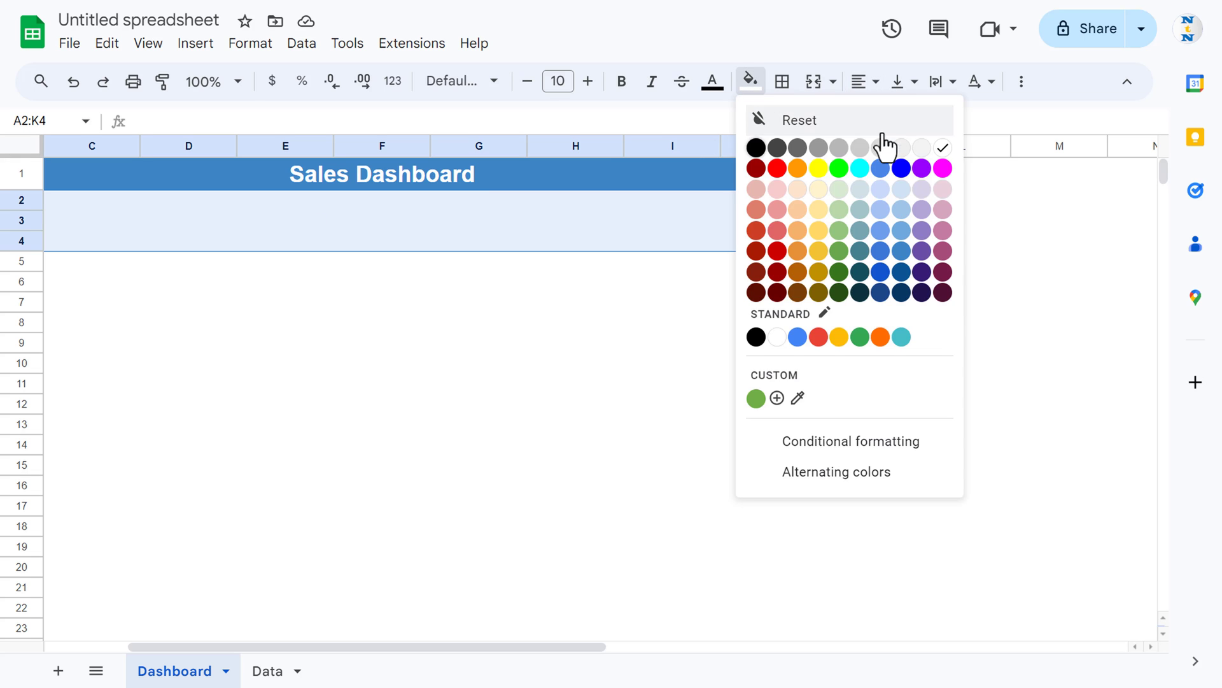
click(820, 150)
click(532, 266)
key(Home)
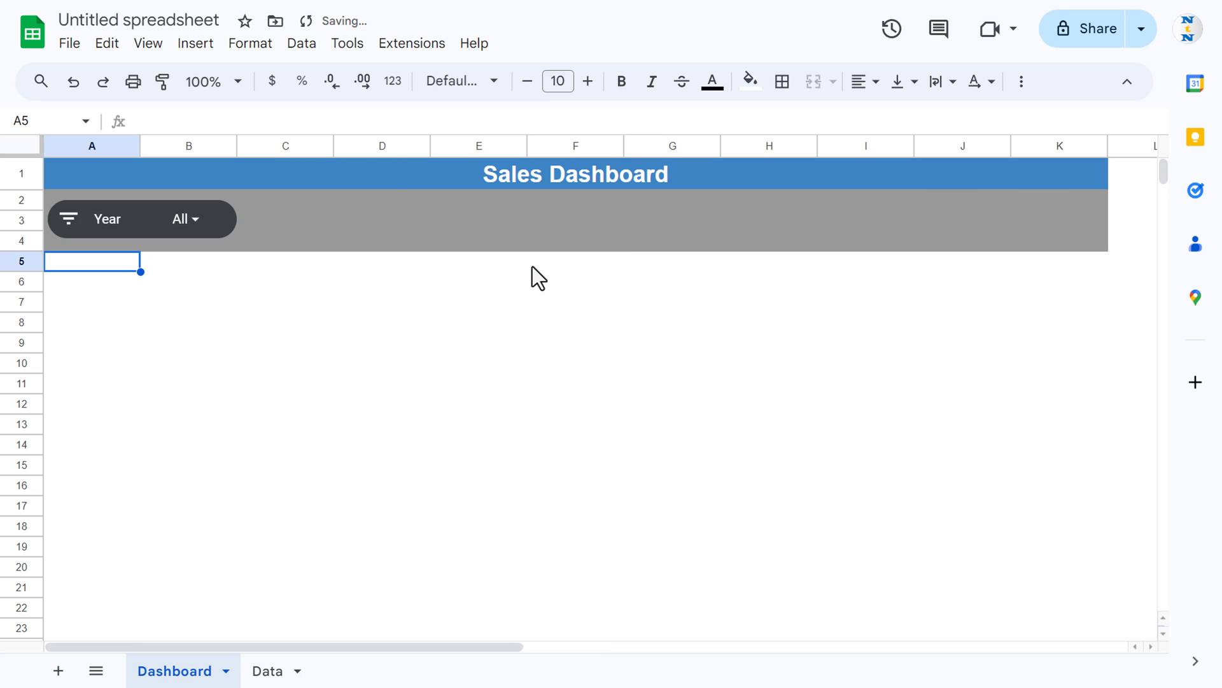
Customize the Year slicer with a white background and black title text.
click(148, 214)
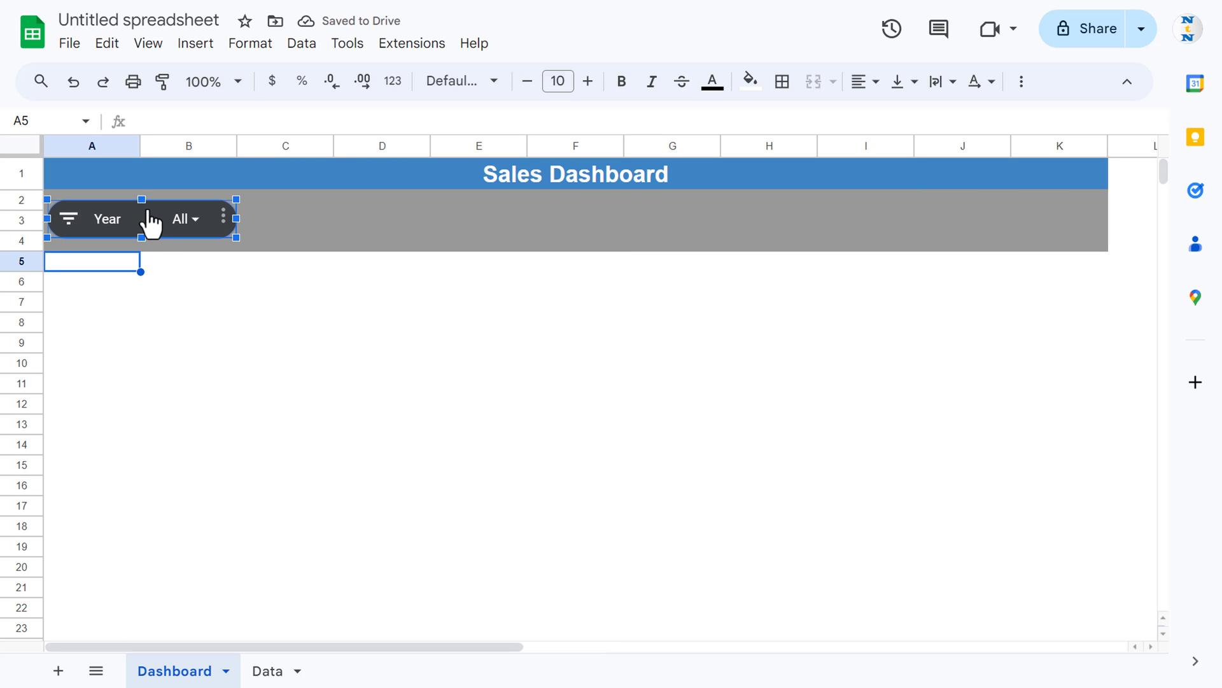
double_click(151, 223)
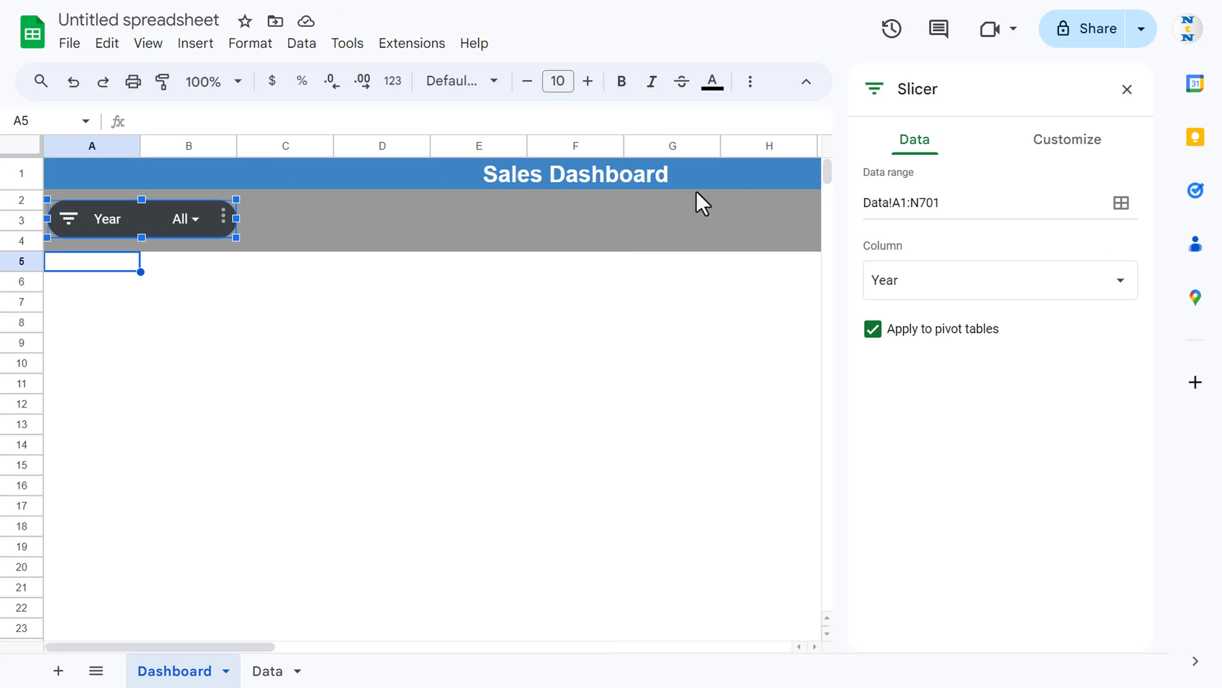
click(1063, 150)
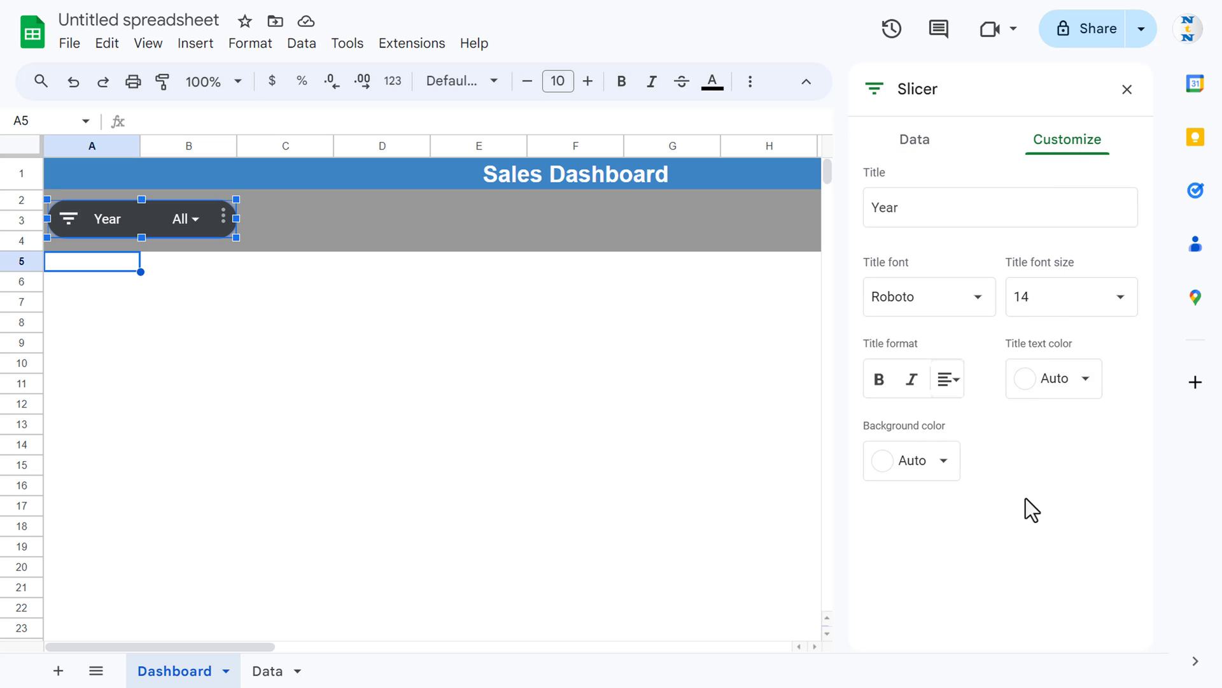
click(944, 472)
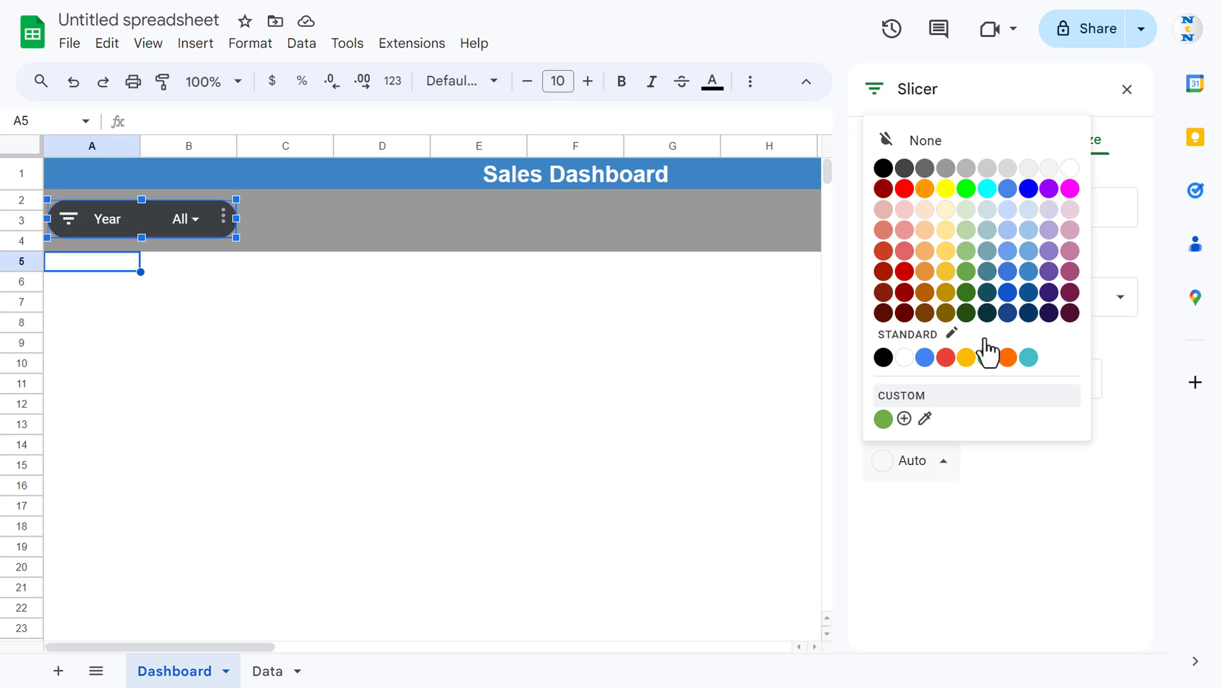
click(1069, 169)
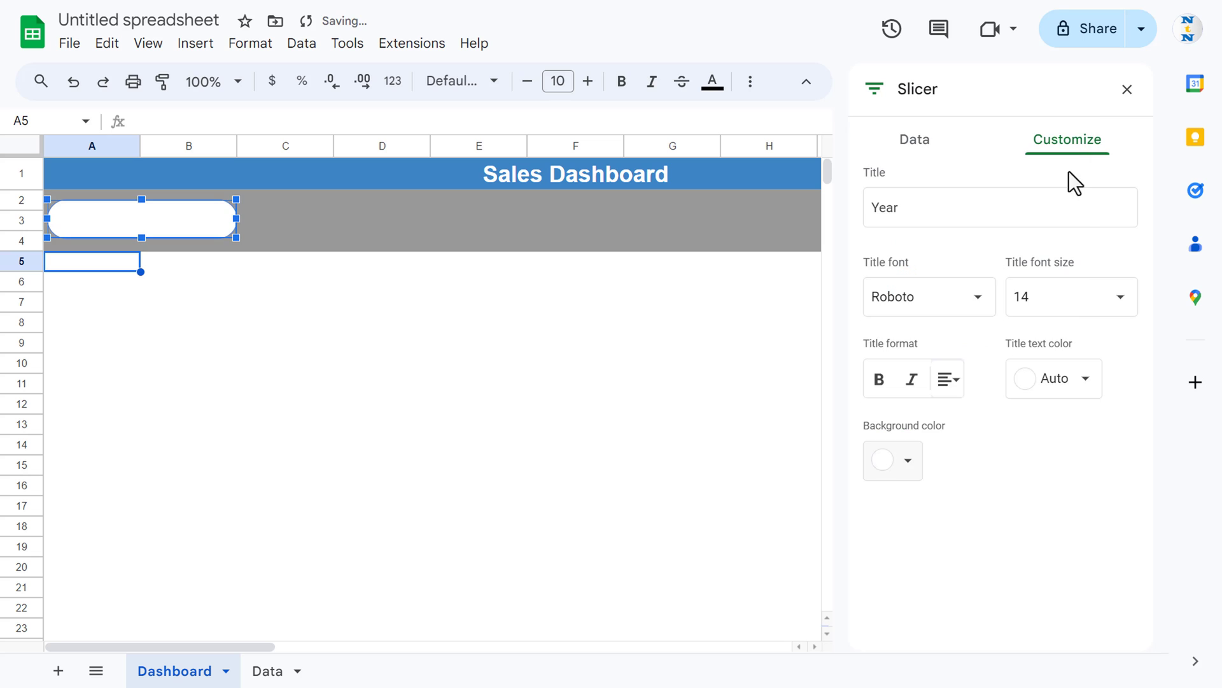
click(1083, 382)
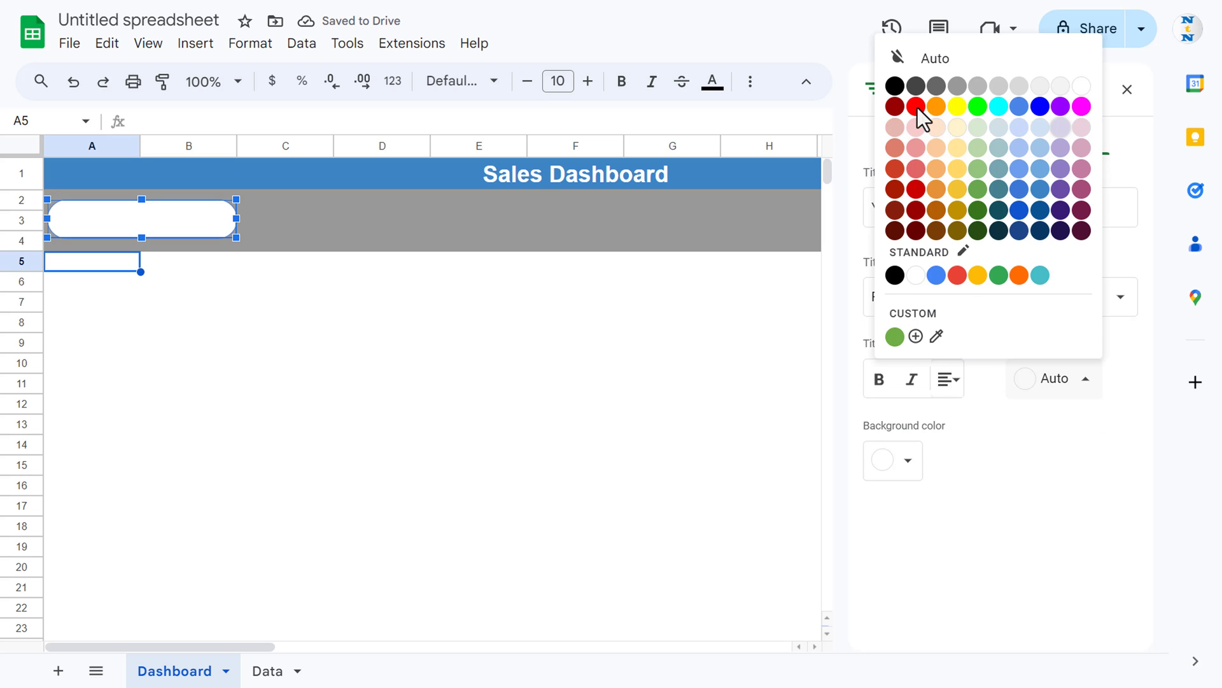
click(895, 86)
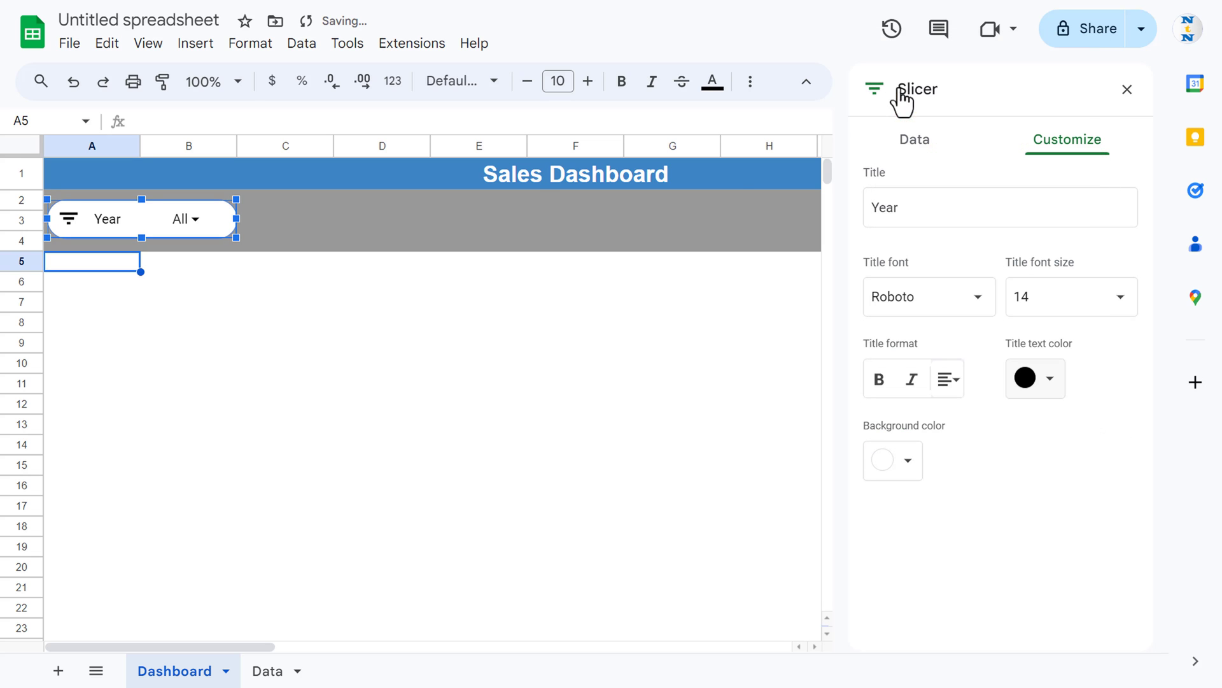
click(1127, 89)
click(487, 268)
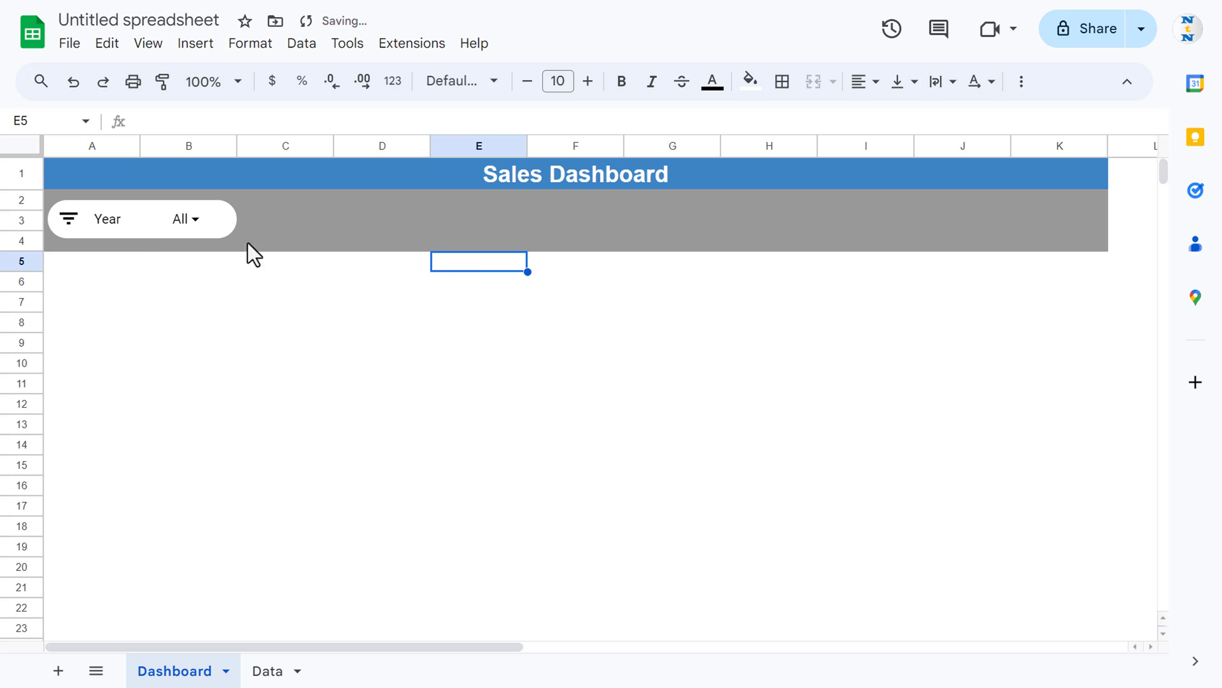
Duplicate the Year slicer and place the copy beside the original in the gray band, starting in column C.
click(190, 222)
click(303, 288)
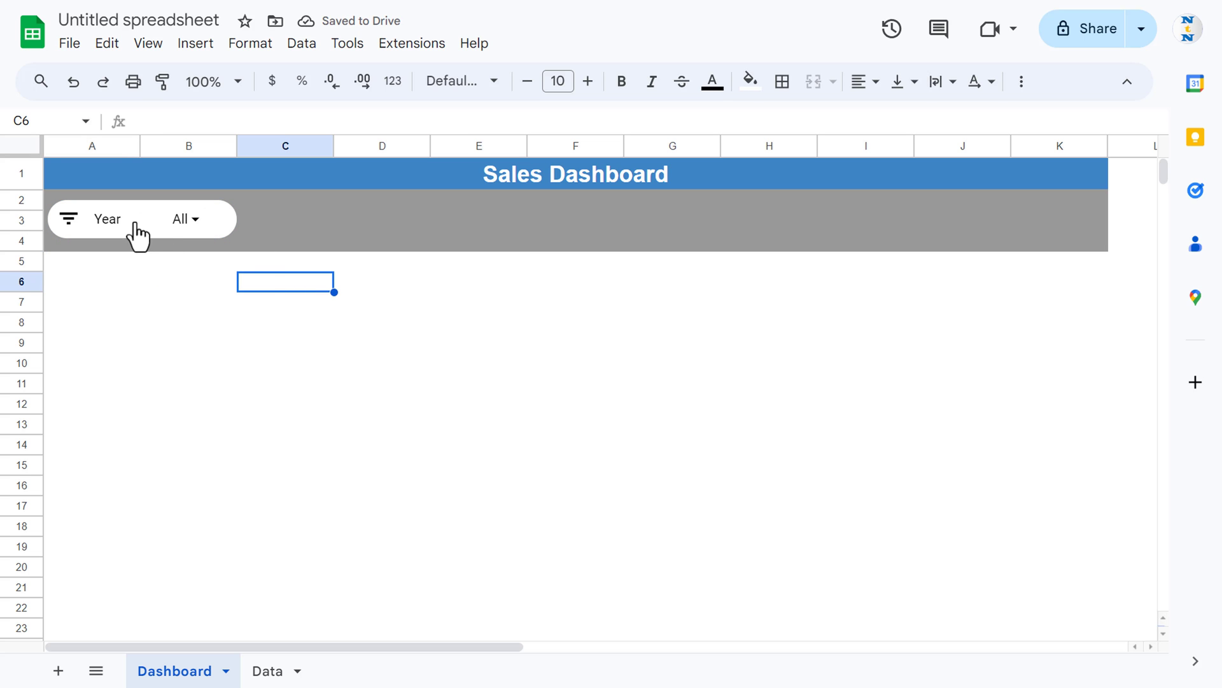
click(140, 222)
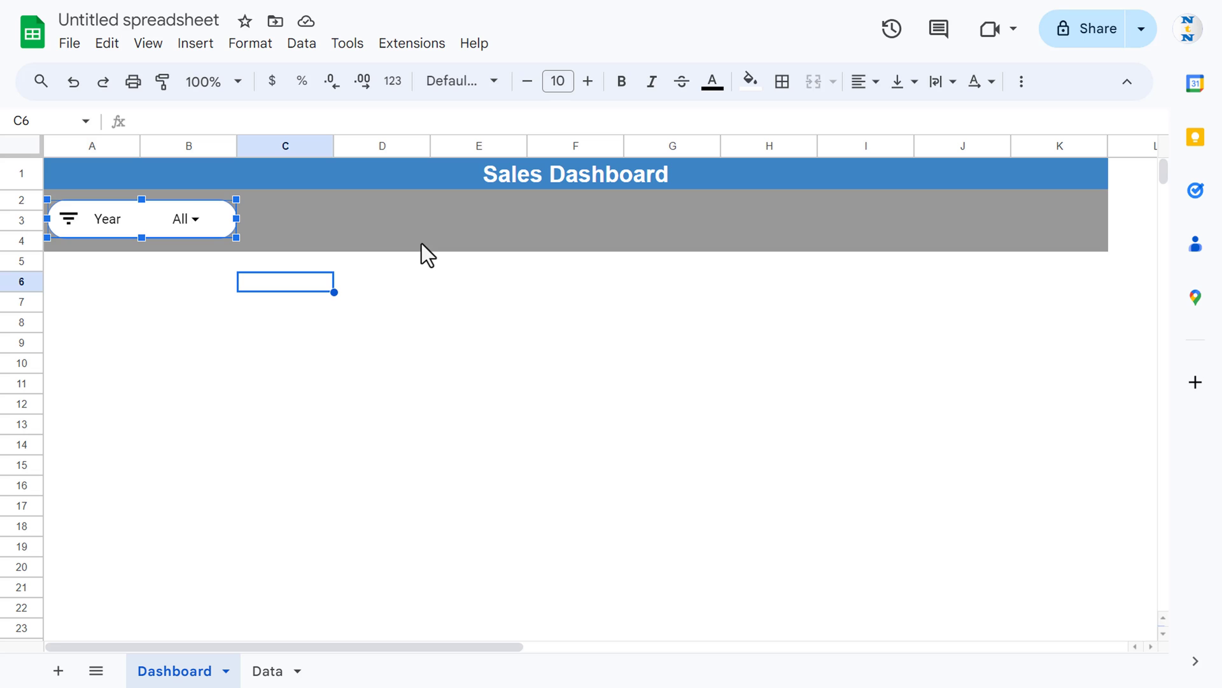
key(Escape)
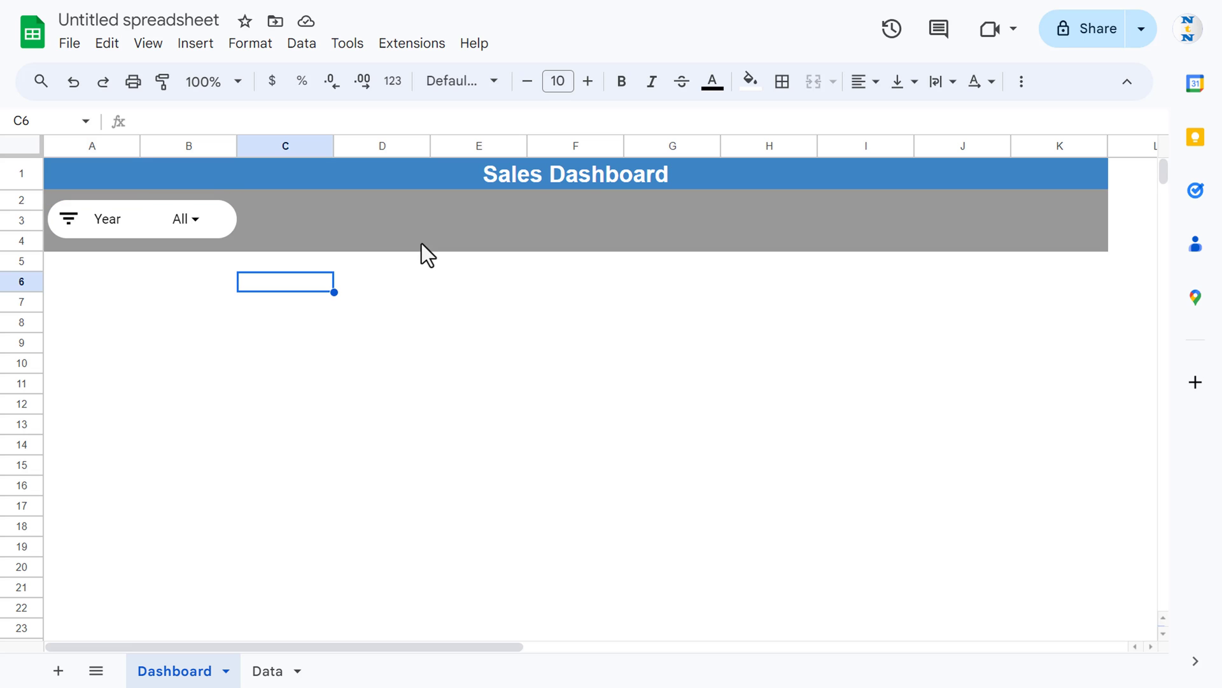
key(ctrl+v)
click(336, 305)
drag(336, 306, 350, 206)
Paste a third copy of the slicer and position it in the gray band, starting in column E.
click(602, 222)
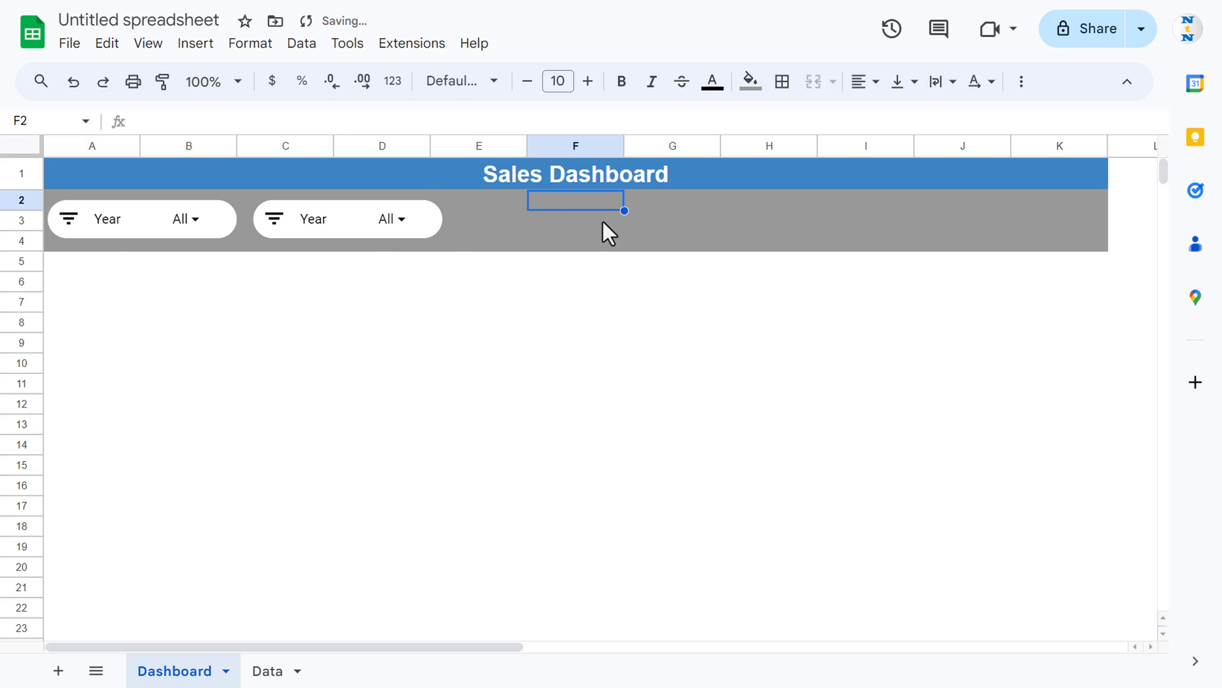
key(ctrl+v)
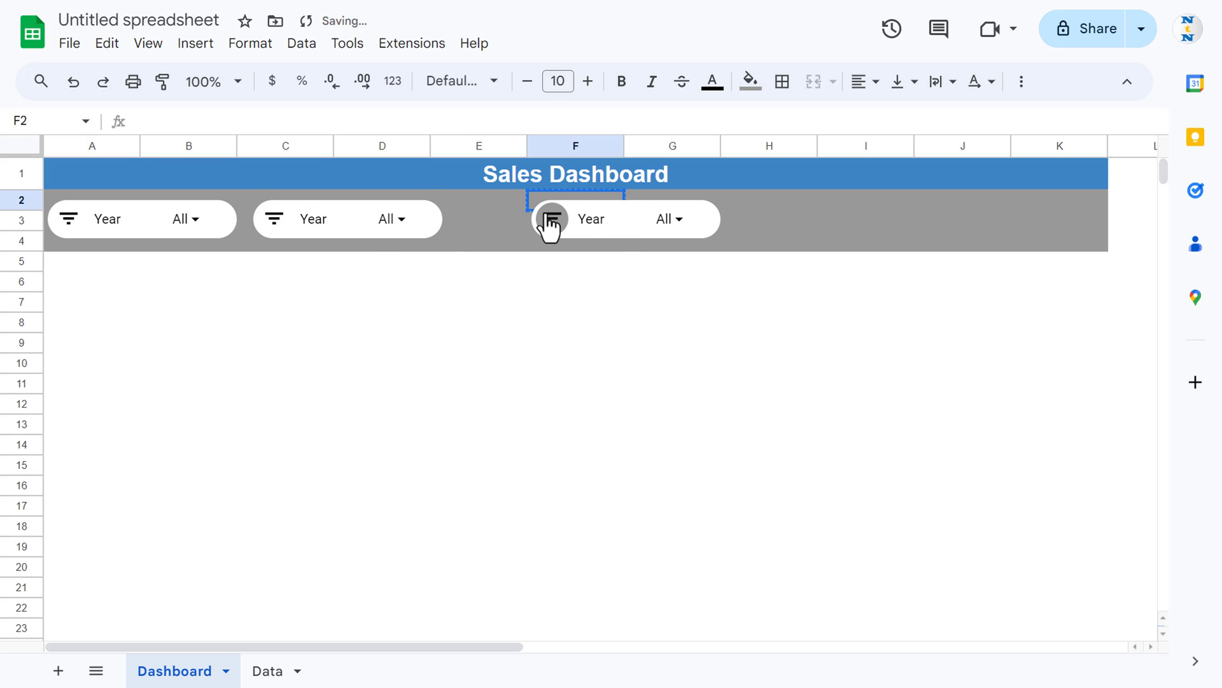
click(628, 227)
drag(627, 227, 551, 208)
Paste two more slicer copies, placing the fourth from column G and the fifth from column J in the gray band.
click(778, 235)
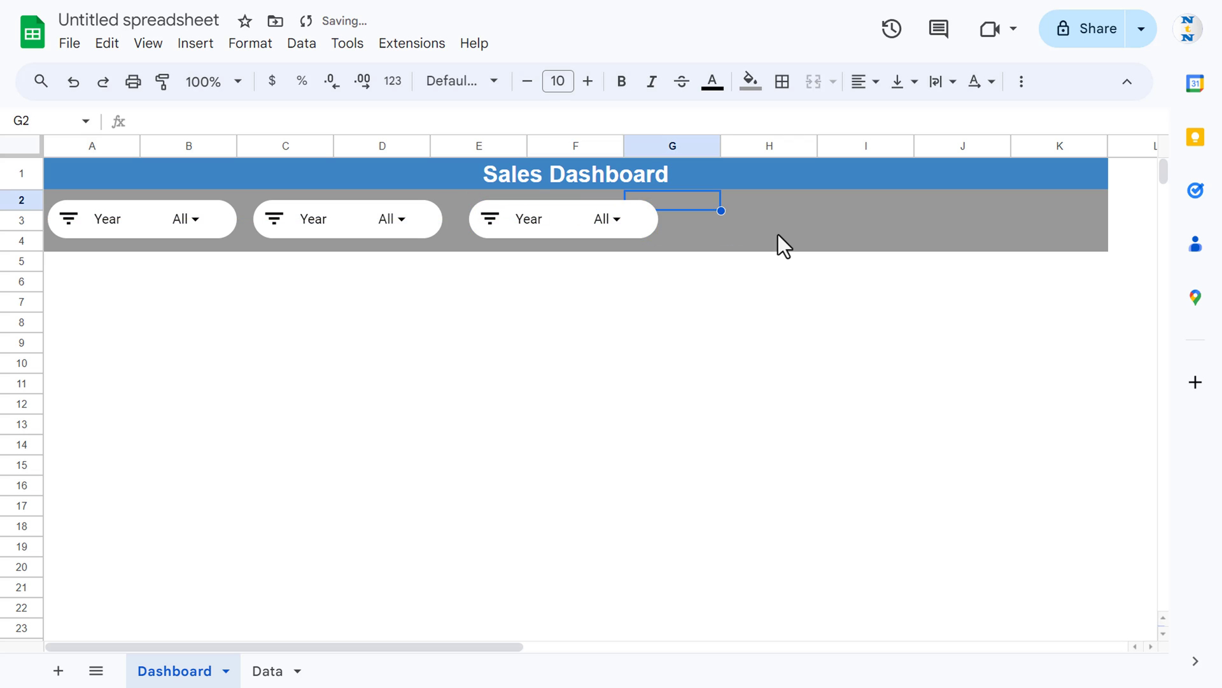
key(ctrl+v)
click(698, 235)
drag(726, 229, 804, 211)
click(962, 219)
key(ctrl+v)
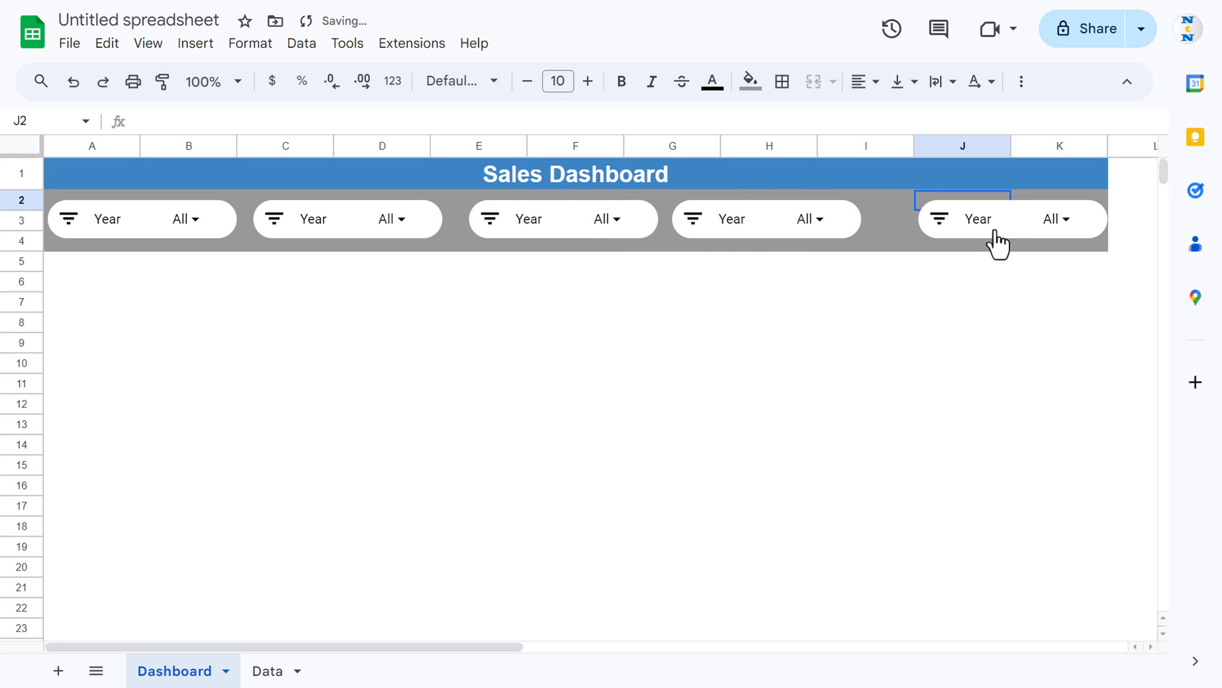
Set the second slicer's filter column to Segment.
double_click(337, 226)
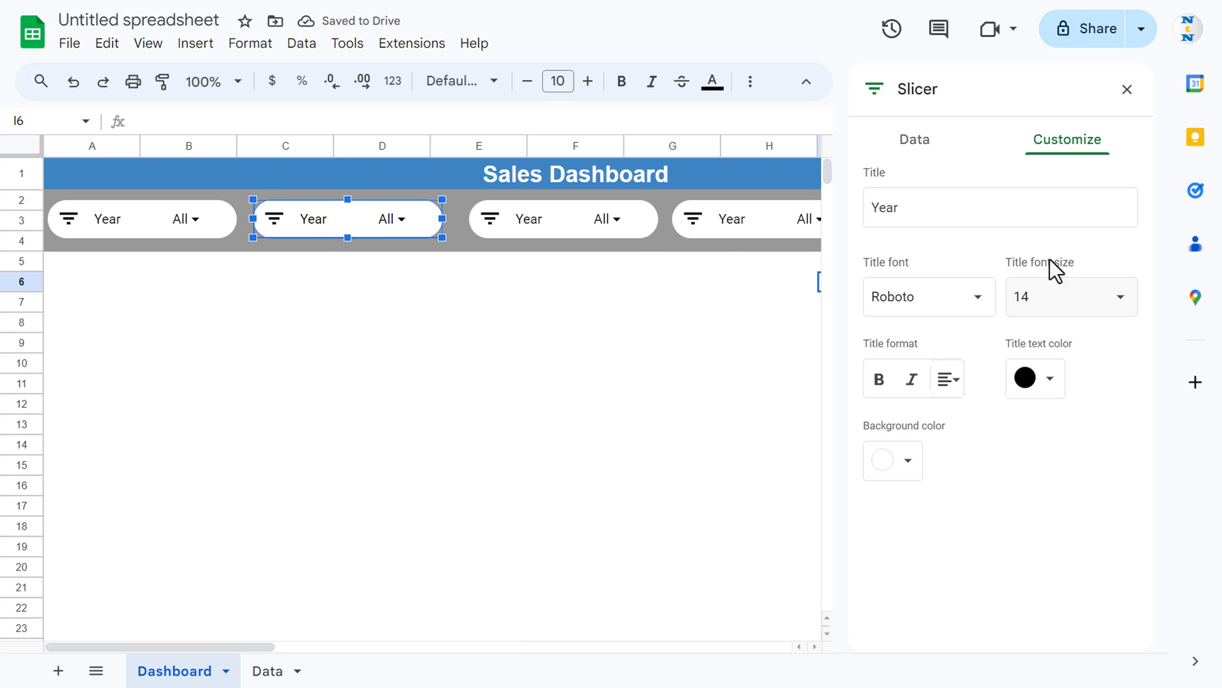
click(925, 148)
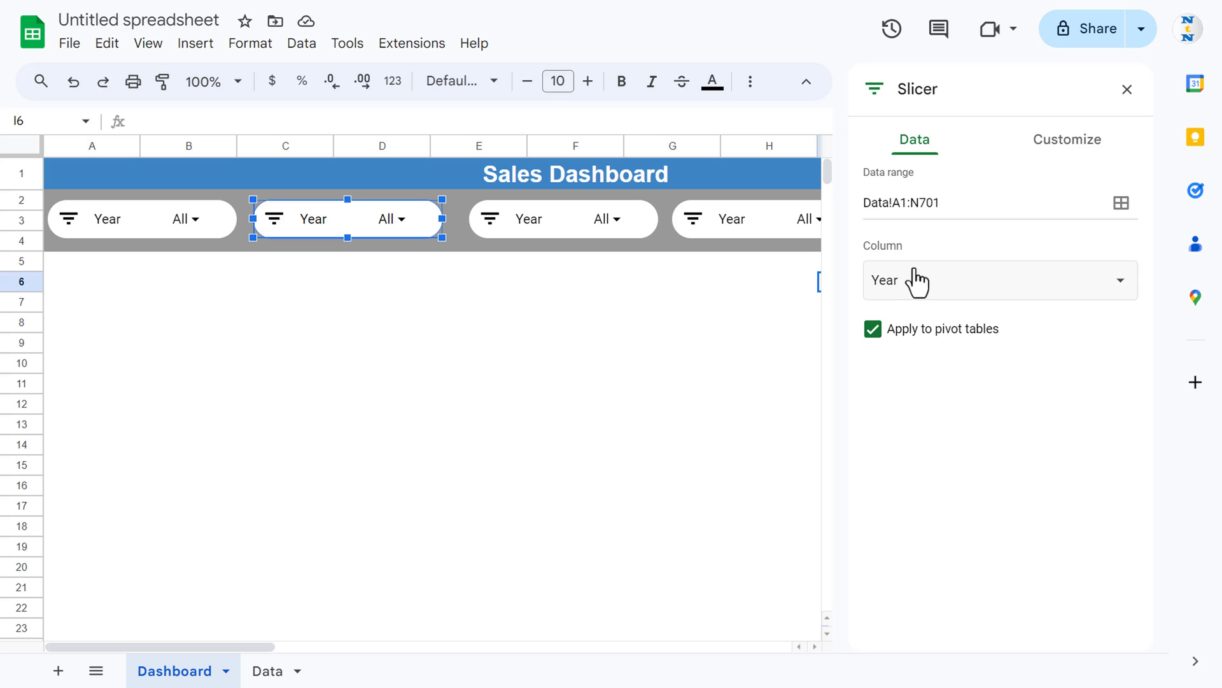
click(976, 289)
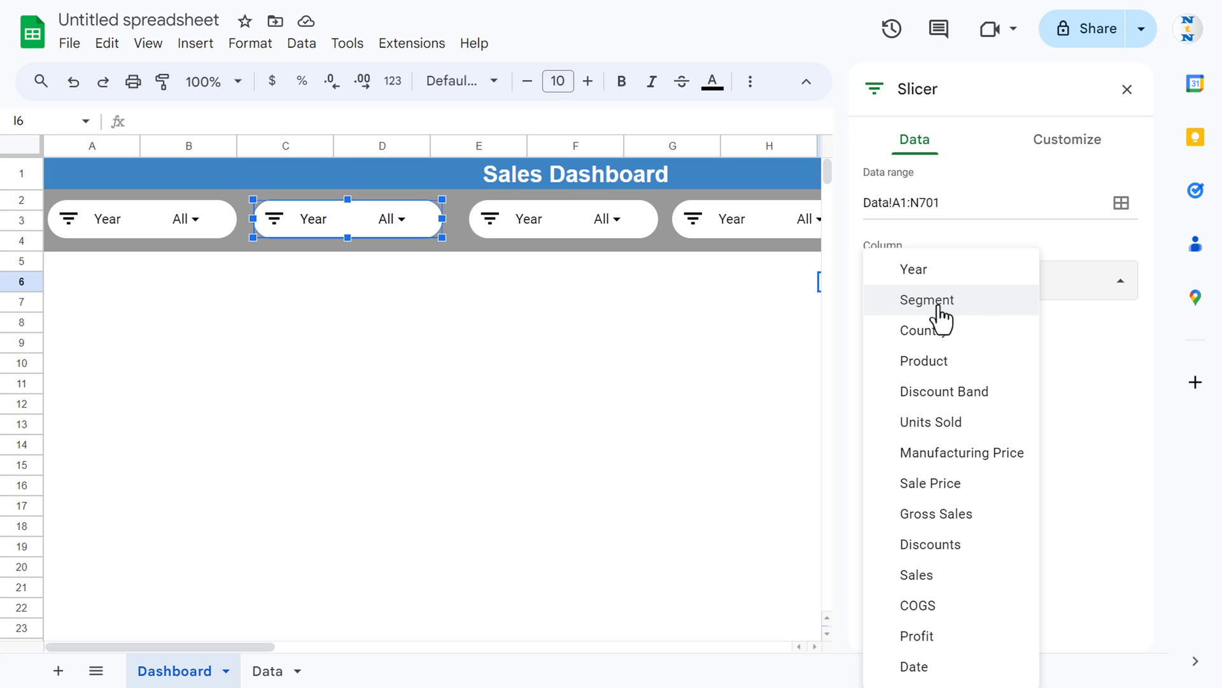
click(940, 308)
Set the third slicer's filter column to Country and the fourth slicer's to Product.
click(559, 221)
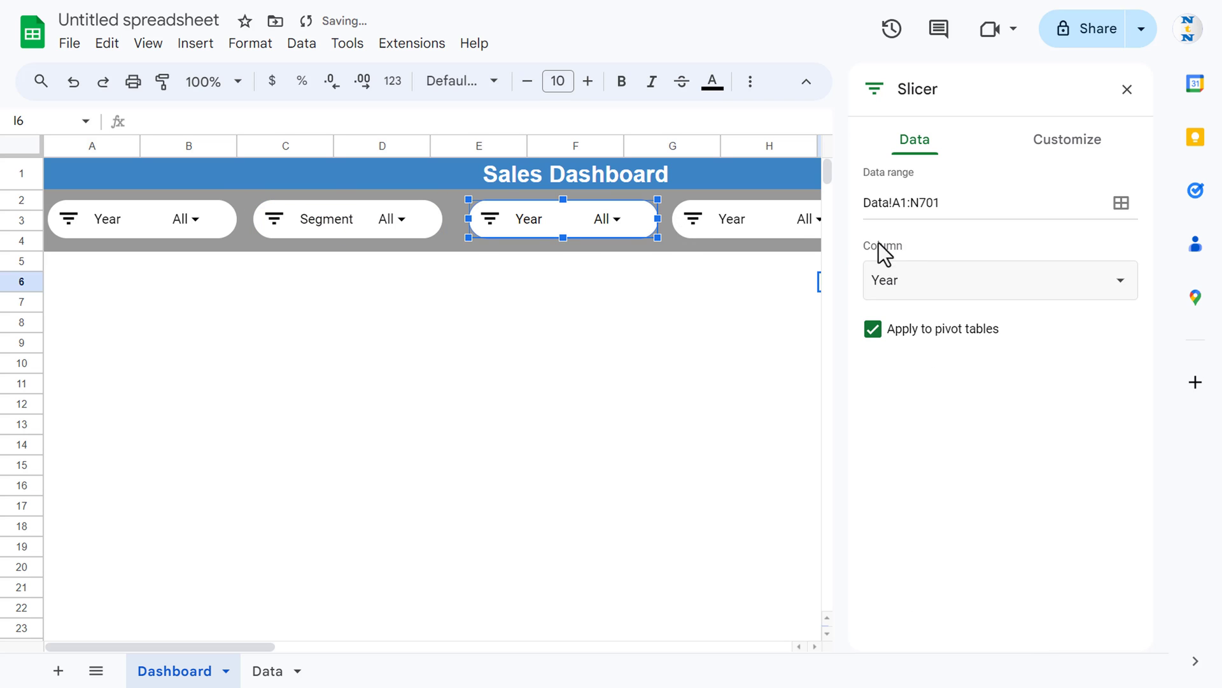
click(942, 273)
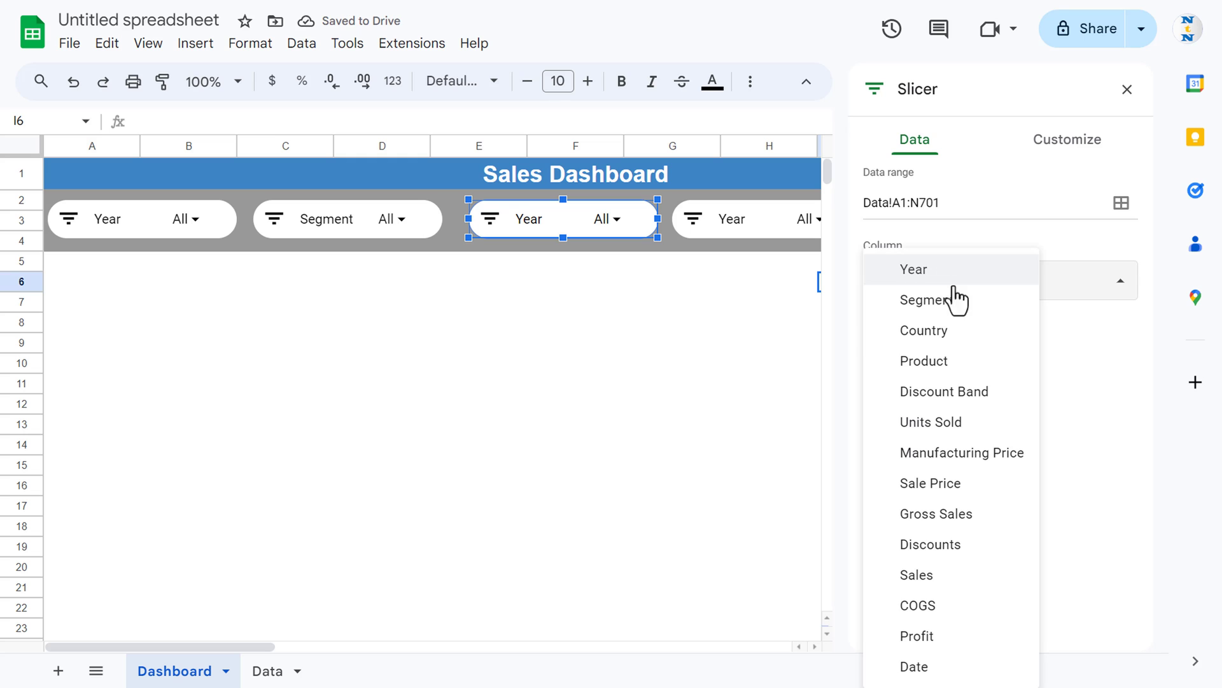
click(951, 331)
click(775, 224)
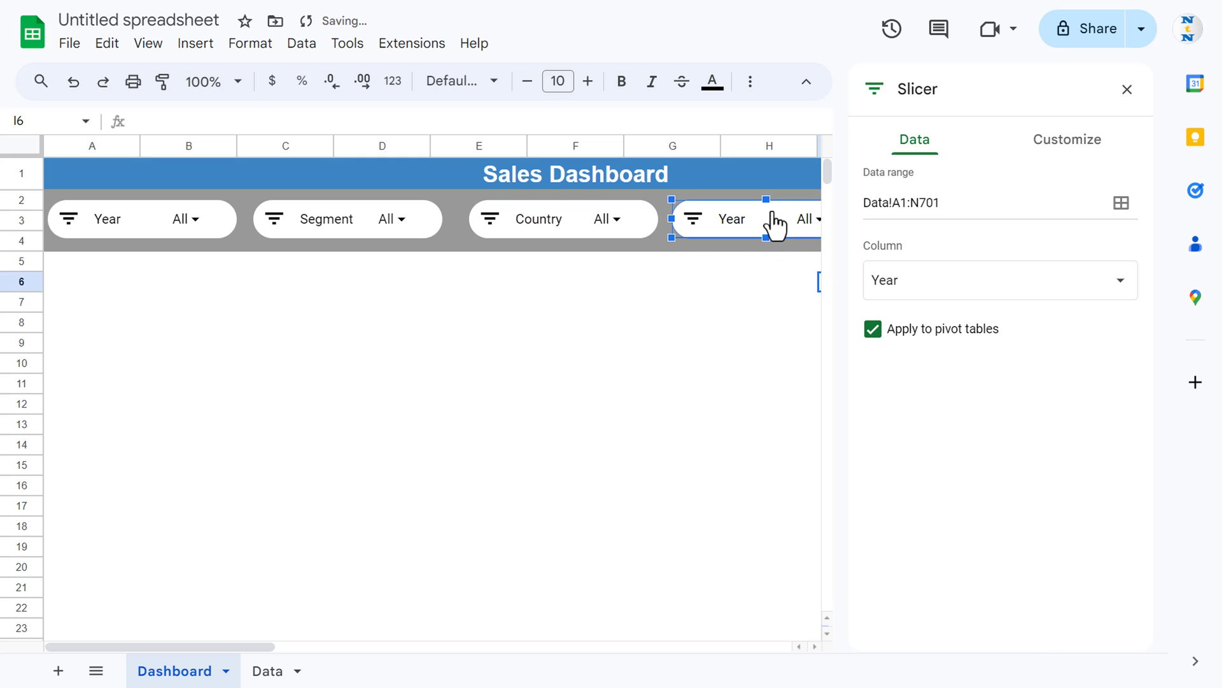
click(949, 293)
click(958, 365)
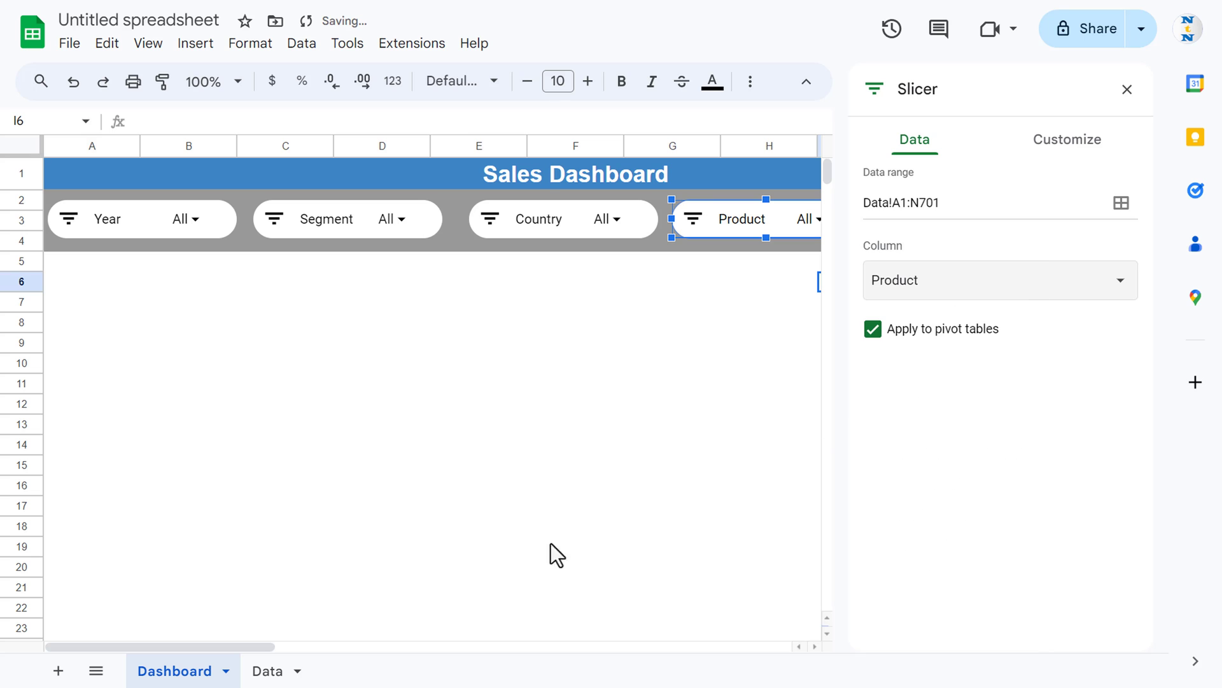
Set the fifth slicer's filter column to Discount Band and close the slicer settings.
drag(252, 646, 380, 643)
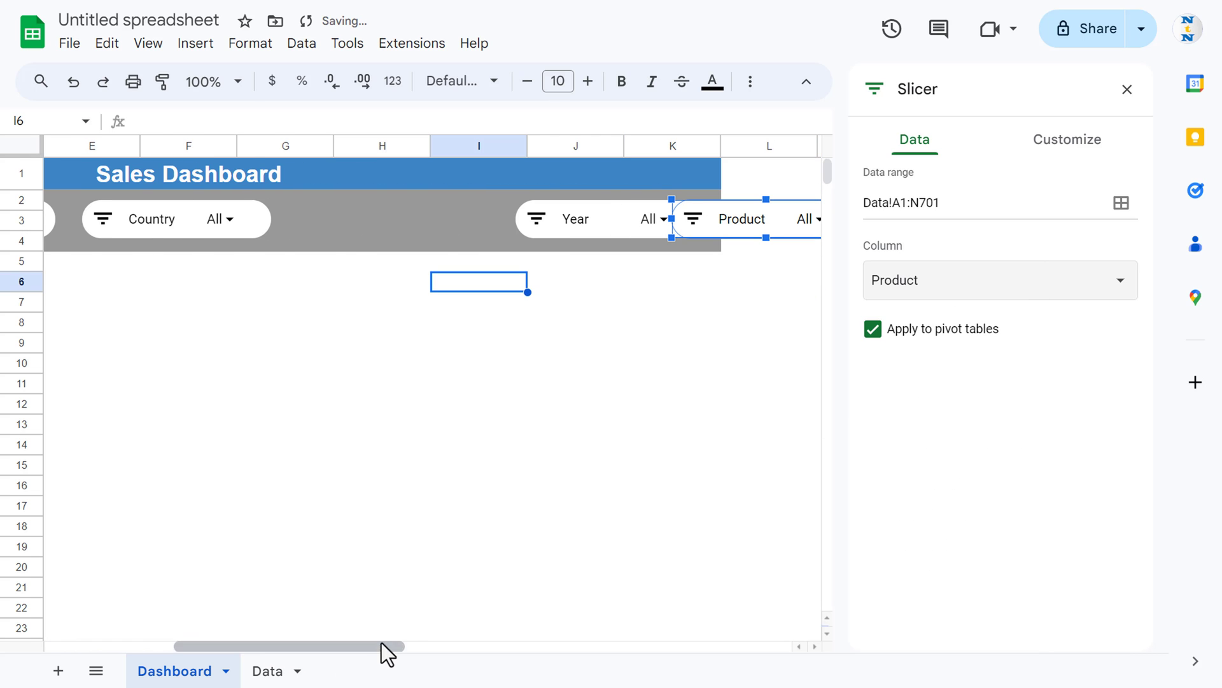
click(604, 367)
click(602, 223)
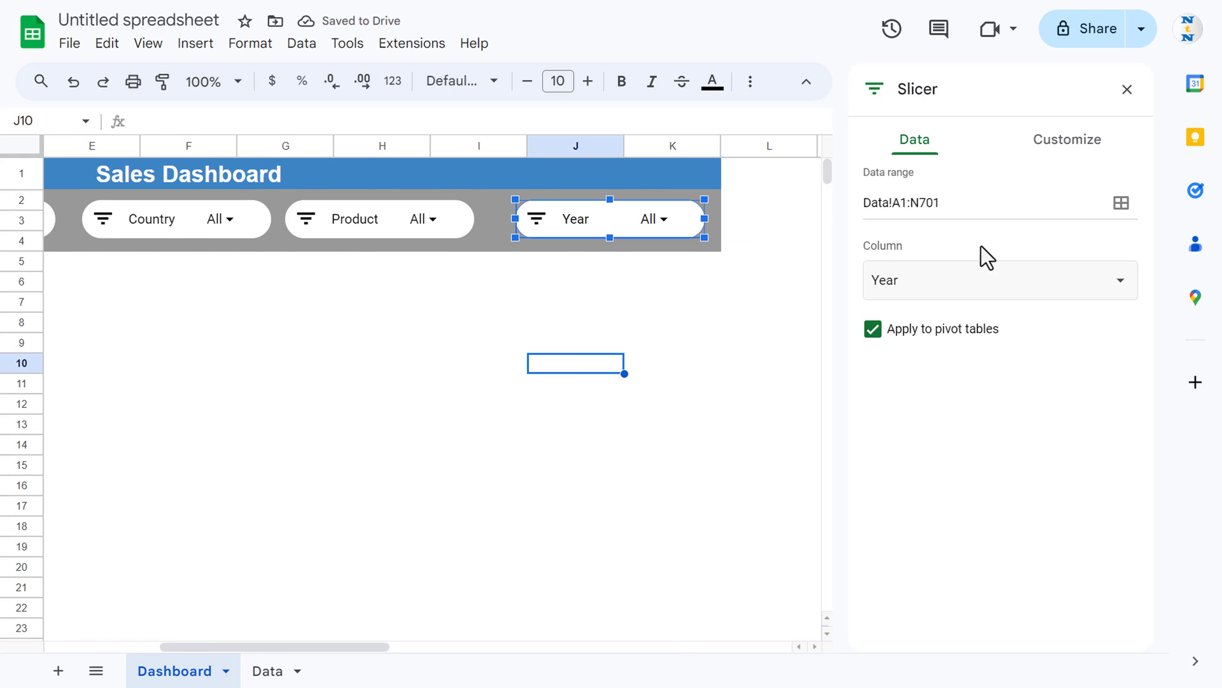
click(974, 280)
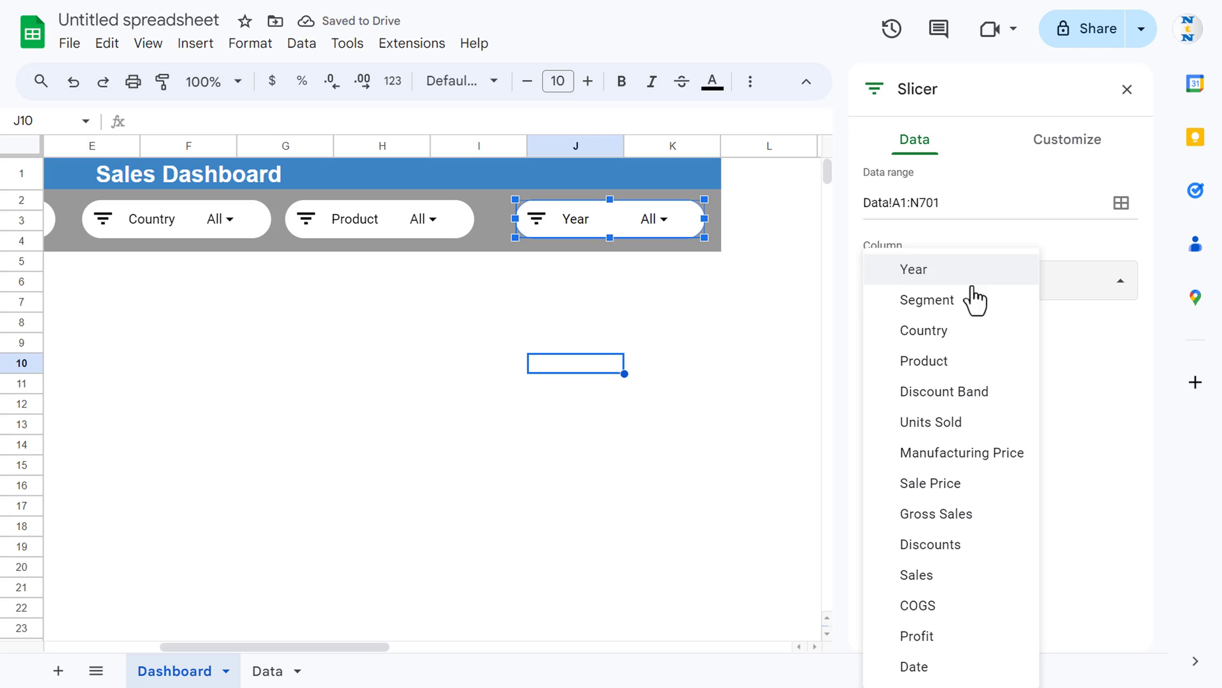
click(983, 392)
click(1127, 91)
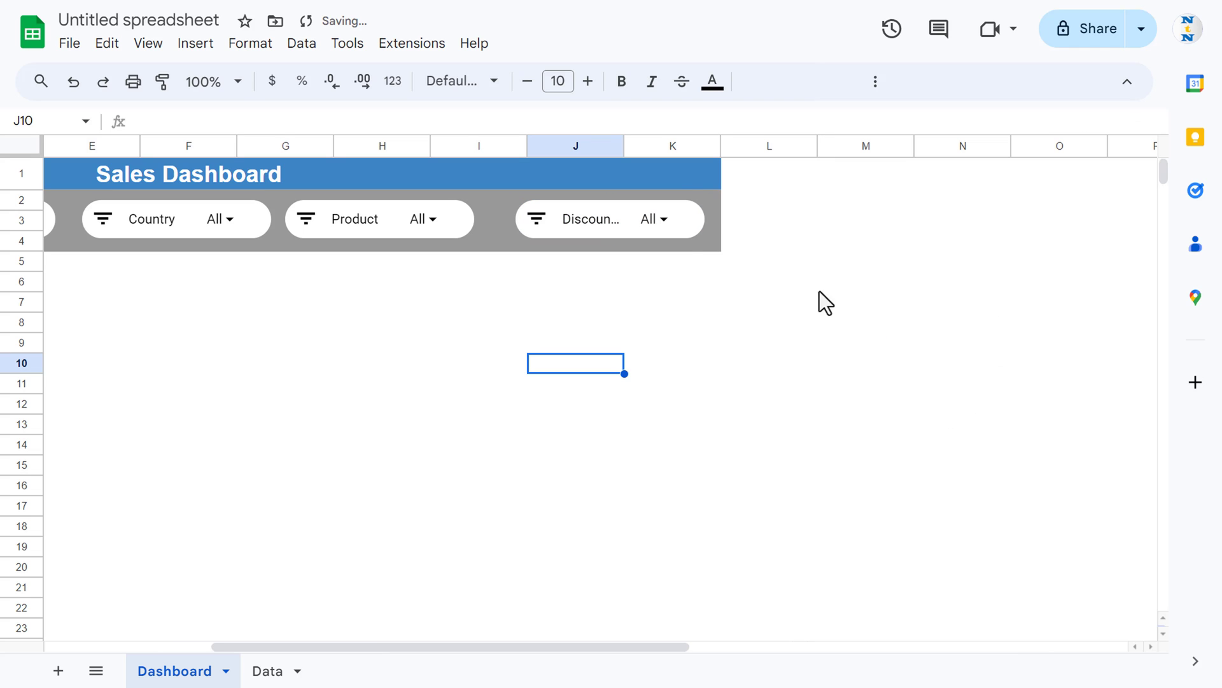
click(683, 283)
key(Home)
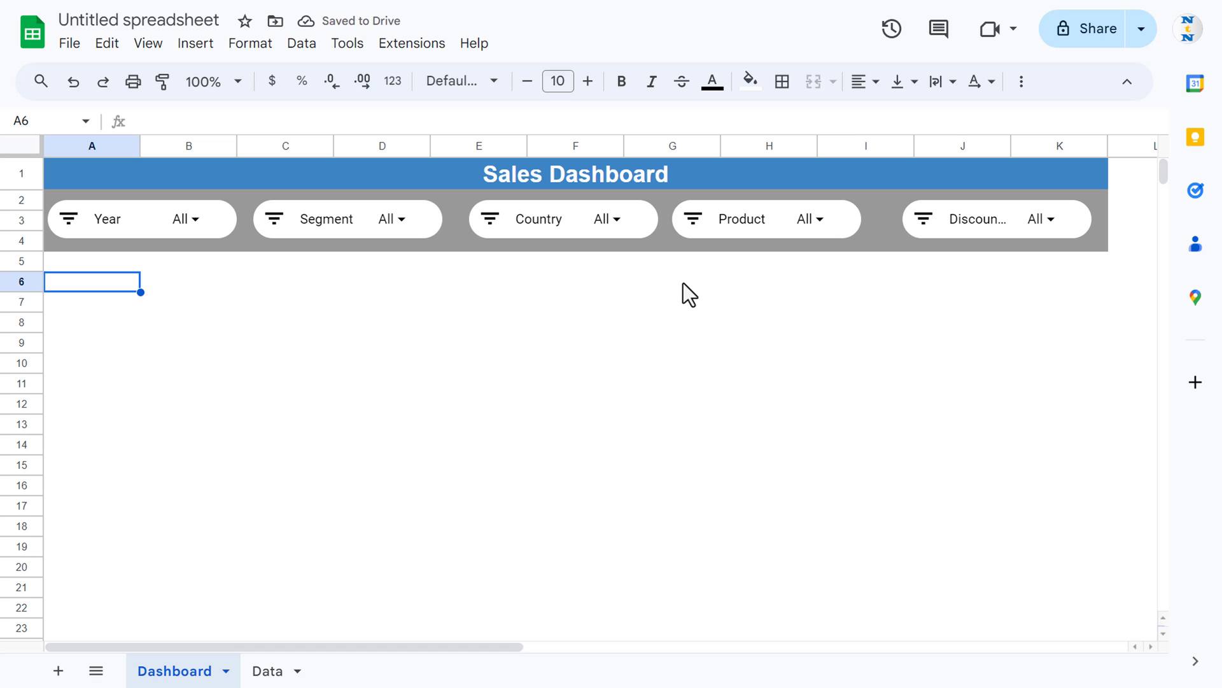
Widen the Discount Band slicer until its full label fits and shift it to the end of the gray band.
click(1011, 224)
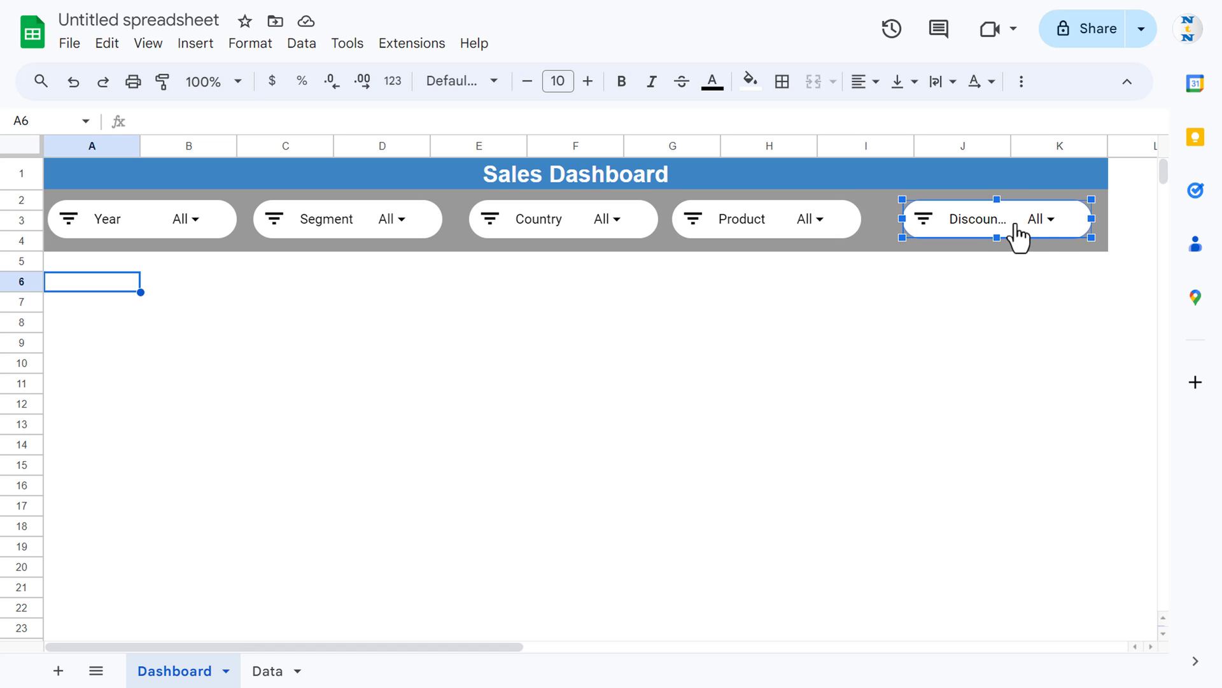
click(1047, 220)
click(910, 257)
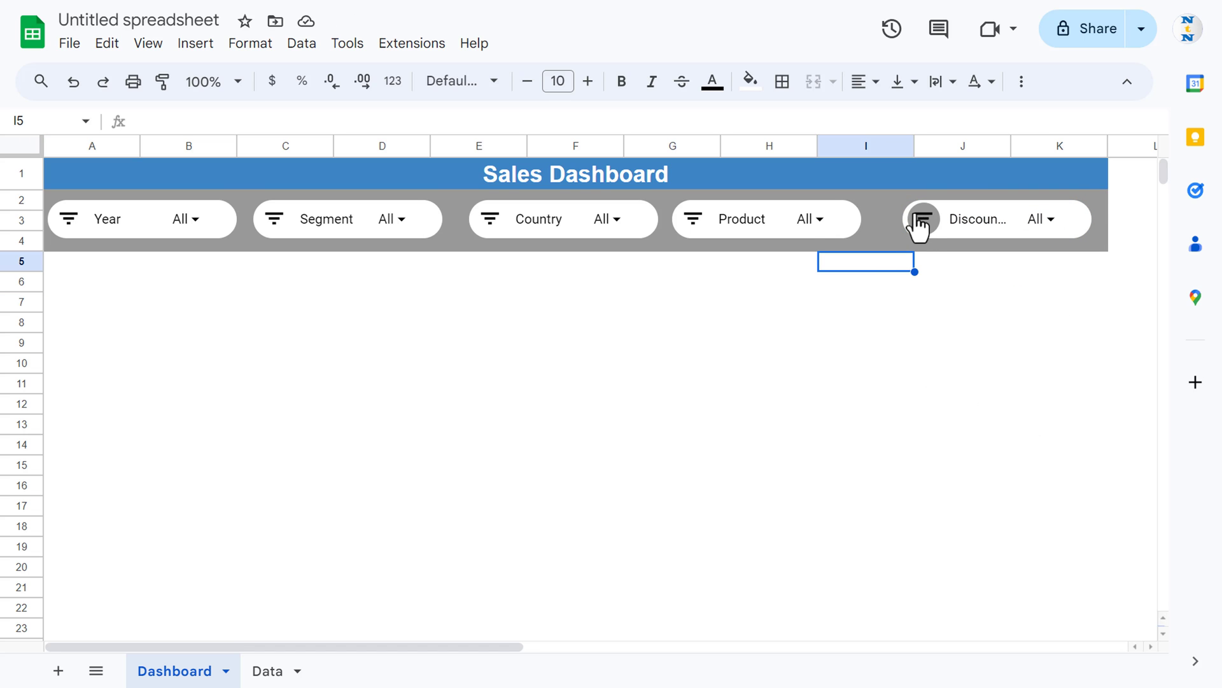
click(911, 224)
drag(904, 218, 862, 216)
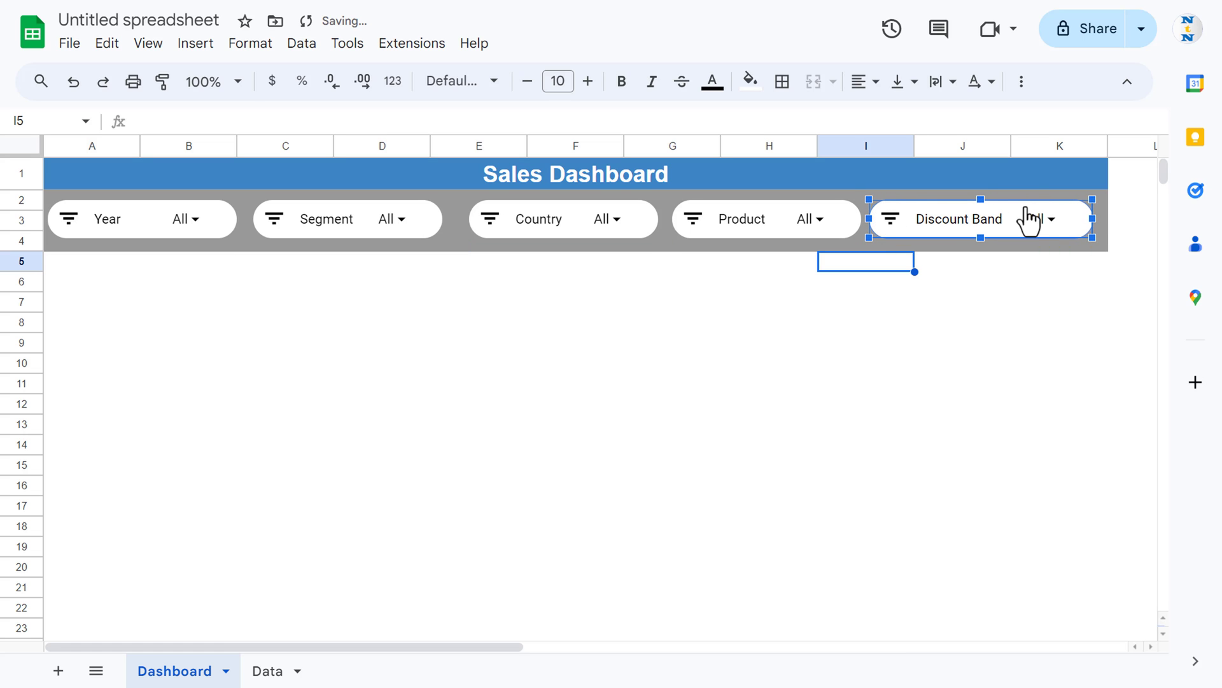
drag(1030, 218, 1040, 205)
click(701, 346)
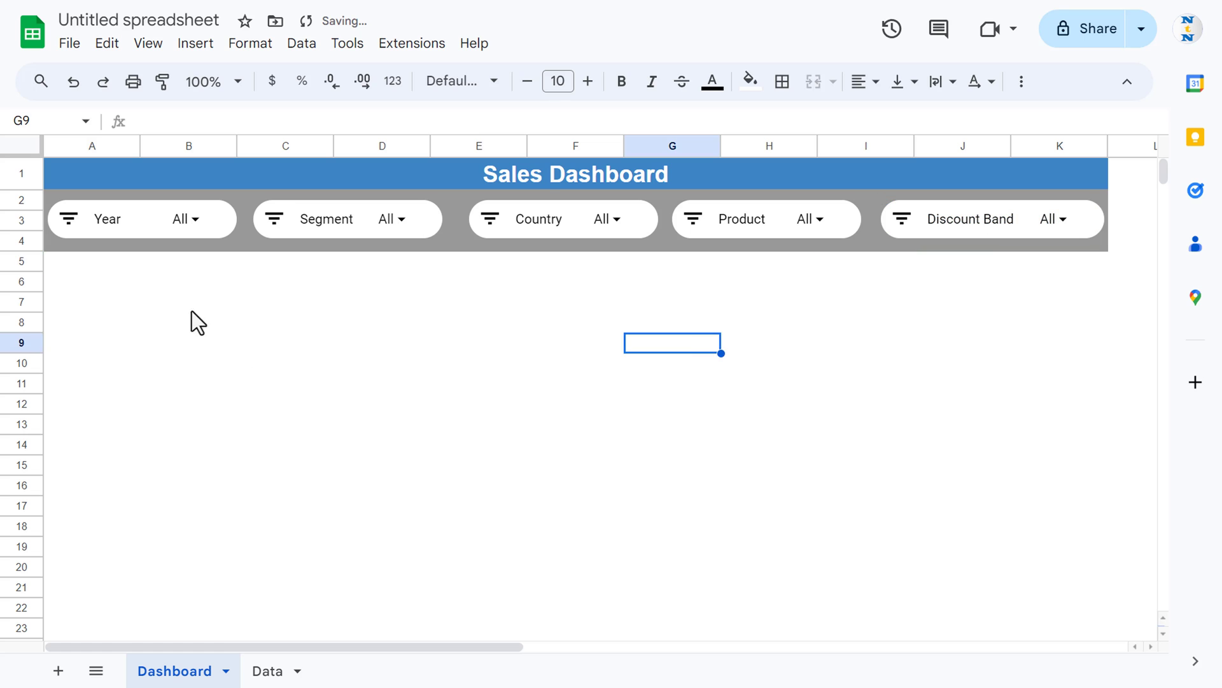
Fill the dashboard area A5:K49 below the slicer band with light gray.
click(53, 263)
key(shift+Right)
key(shift+Right)
key(shift+Right)
key(shift+Right)
key(shift+Right)
key(shift+Right)
key(shift+Right)
key(shift+Right)
key(shift+Right)
key(shift+Right)
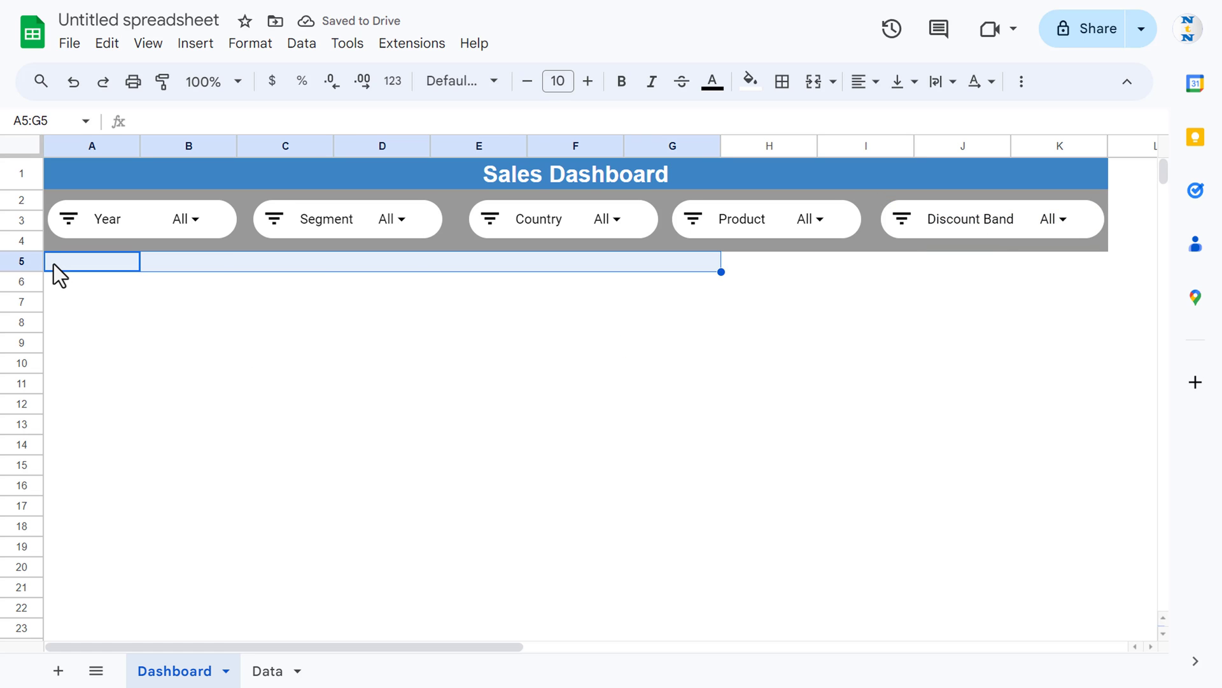
key(shift+Down)
key(shift+Down)
key(shift+Down)
key(shift+Down)
key(shift+Down)
key(shift+Down)
key(shift+Down)
key(shift+Down)
key(shift+Down)
key(shift+Down)
key(shift+Down)
key(shift+Down)
key(shift+Down)
key(shift+Down)
key(shift+Down)
key(shift+Down)
key(shift+Down)
key(shift+Down)
key(shift+Down)
key(shift+Down)
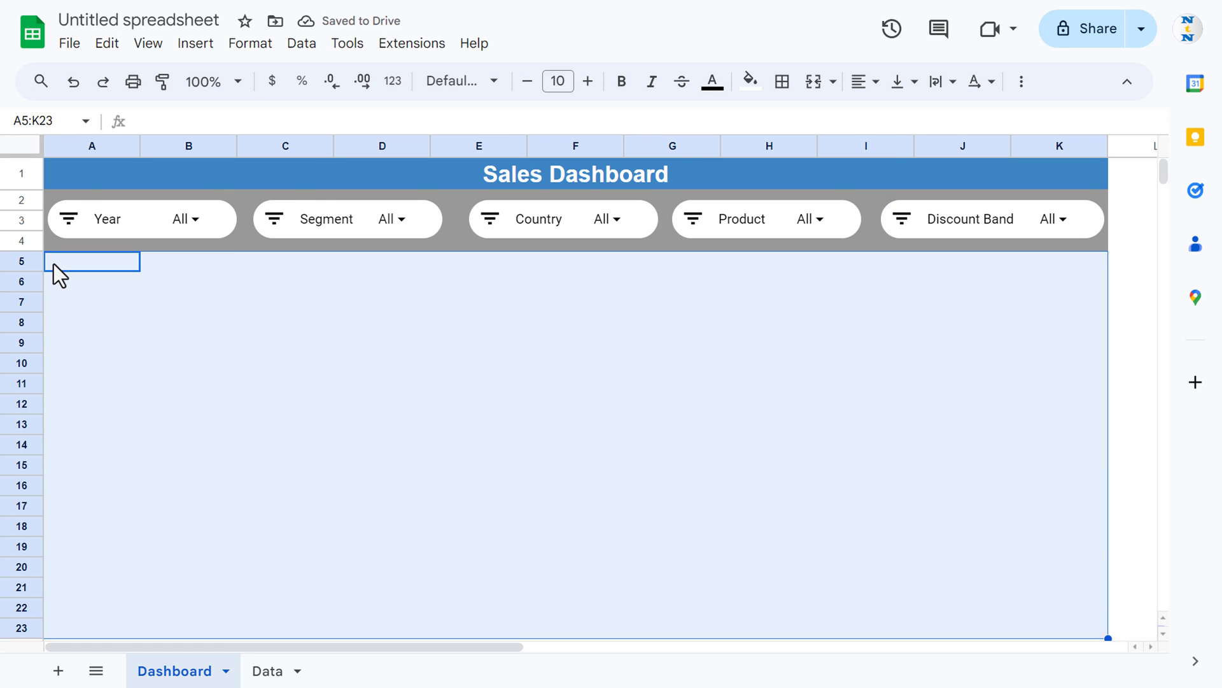
key(shift+Down)
key(shift+Down)
key(shift+Down)
key(shift+Down)
key(shift+Down)
key(shift+Down)
key(shift+Down)
key(shift+Down)
key(shift+Down)
key(shift+Down)
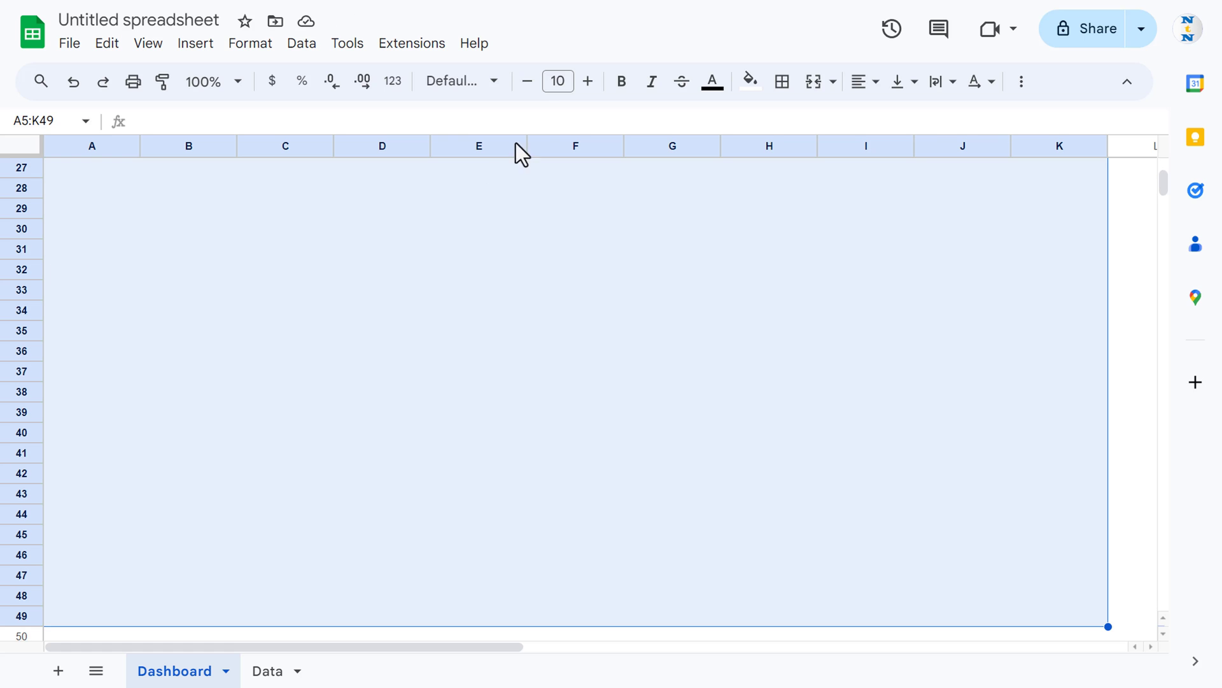
click(750, 83)
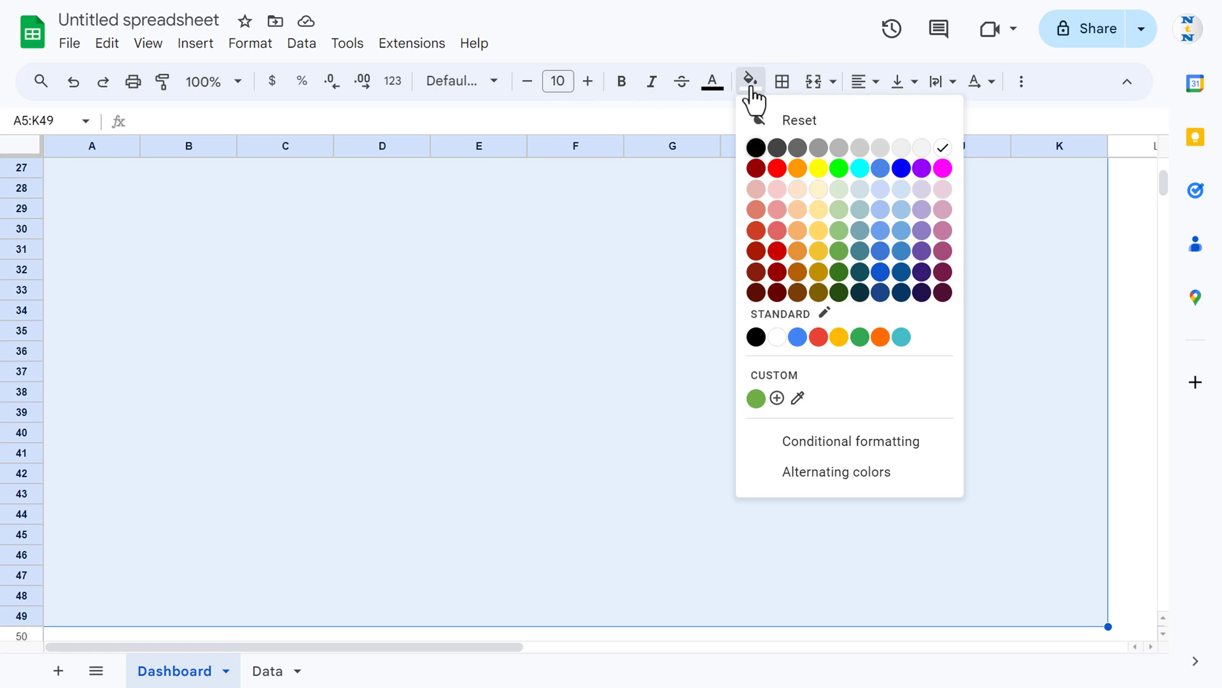
click(884, 162)
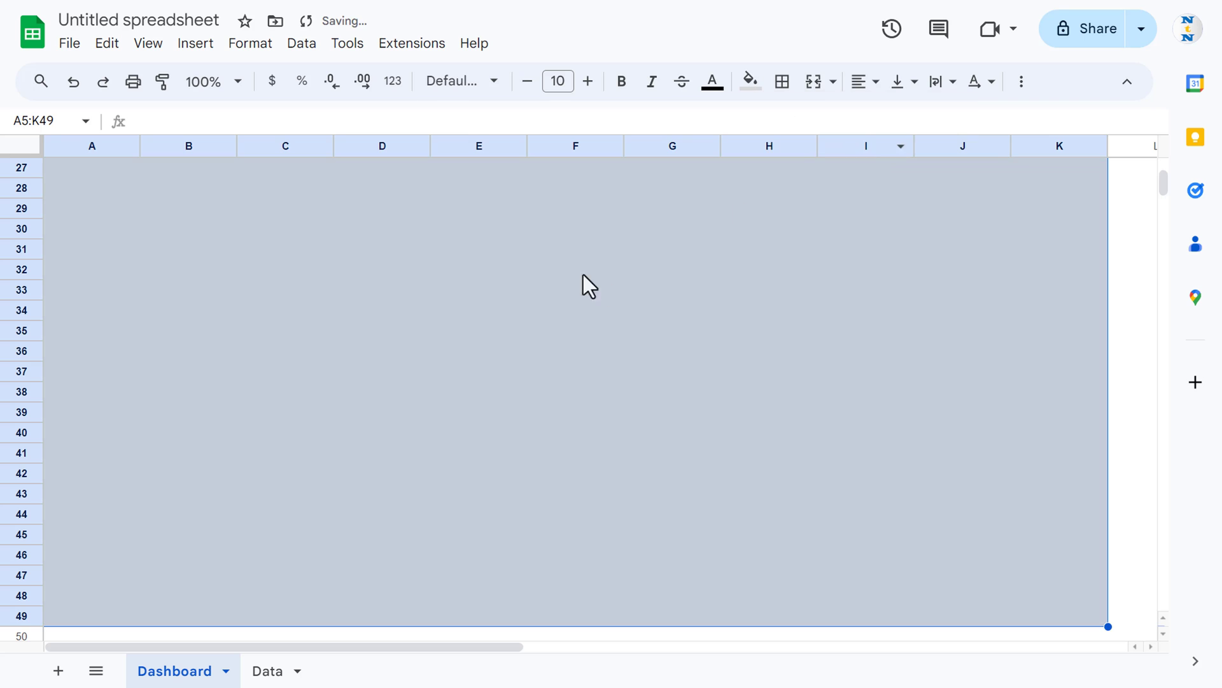
scroll(581, 284, up, 9)
click(575, 261)
click(429, 233)
click(410, 284)
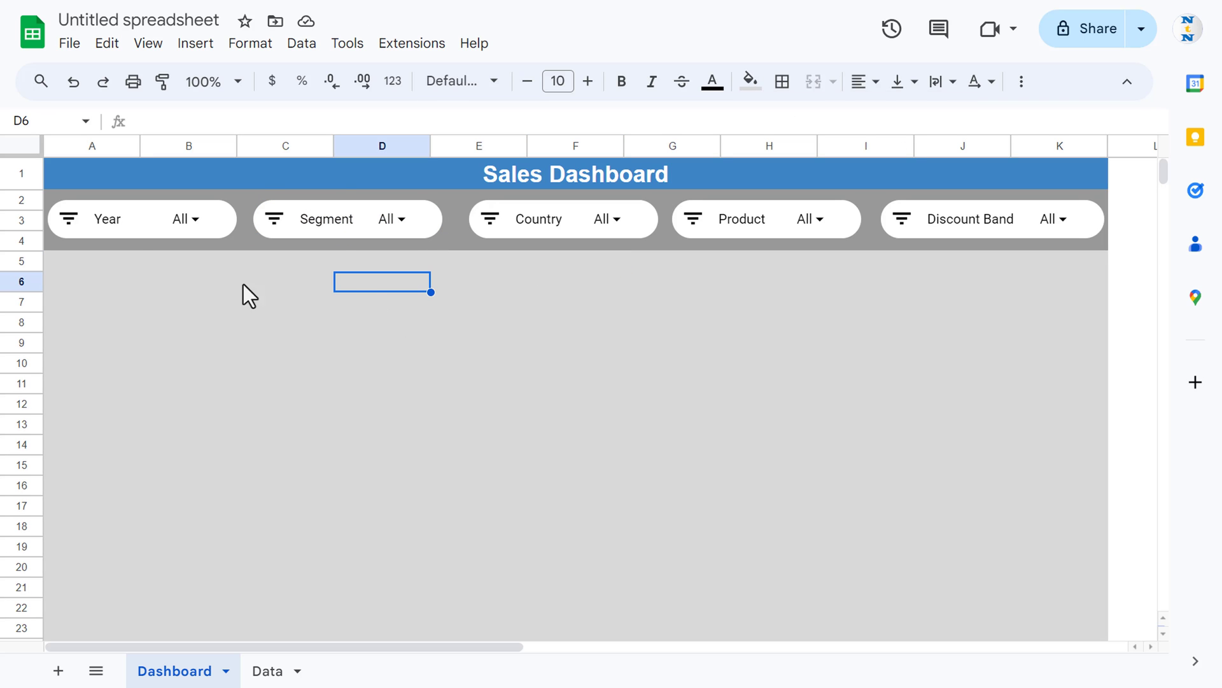
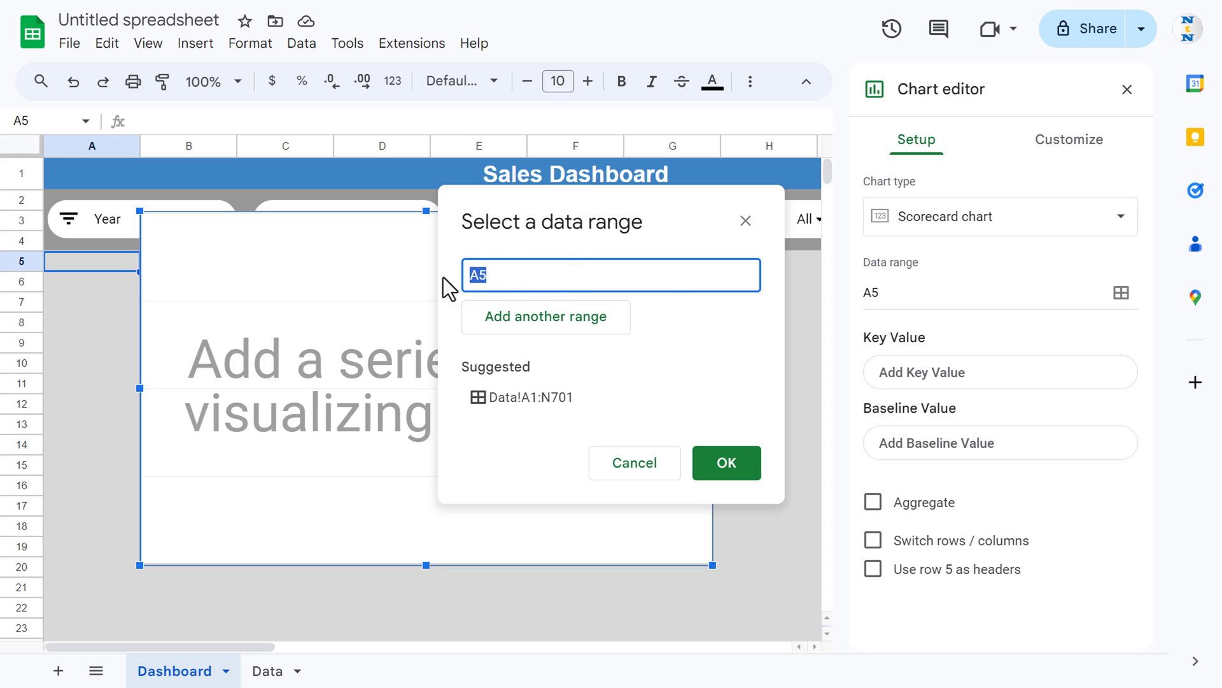
Set the scorecard chart's data range to the Gross Sales column, Data!H1:H701, and turn on aggregation.
key(BackSpace)
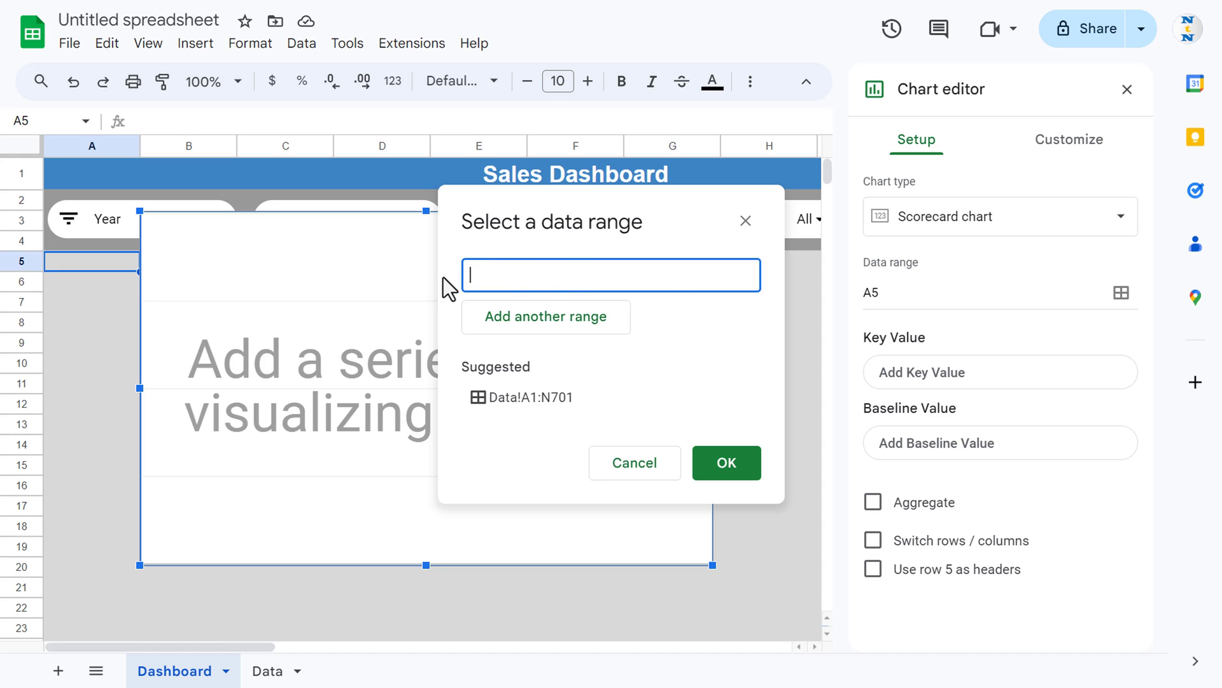
click(267, 673)
click(302, 402)
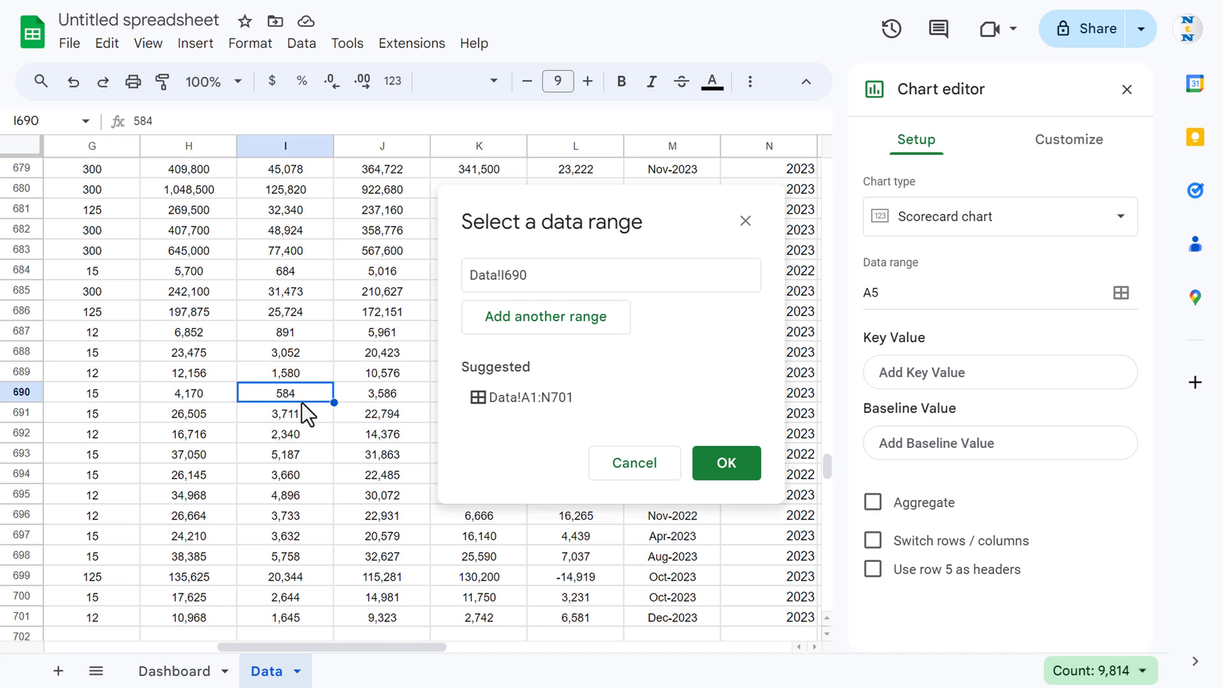
key(ctrl+Up)
key(Left)
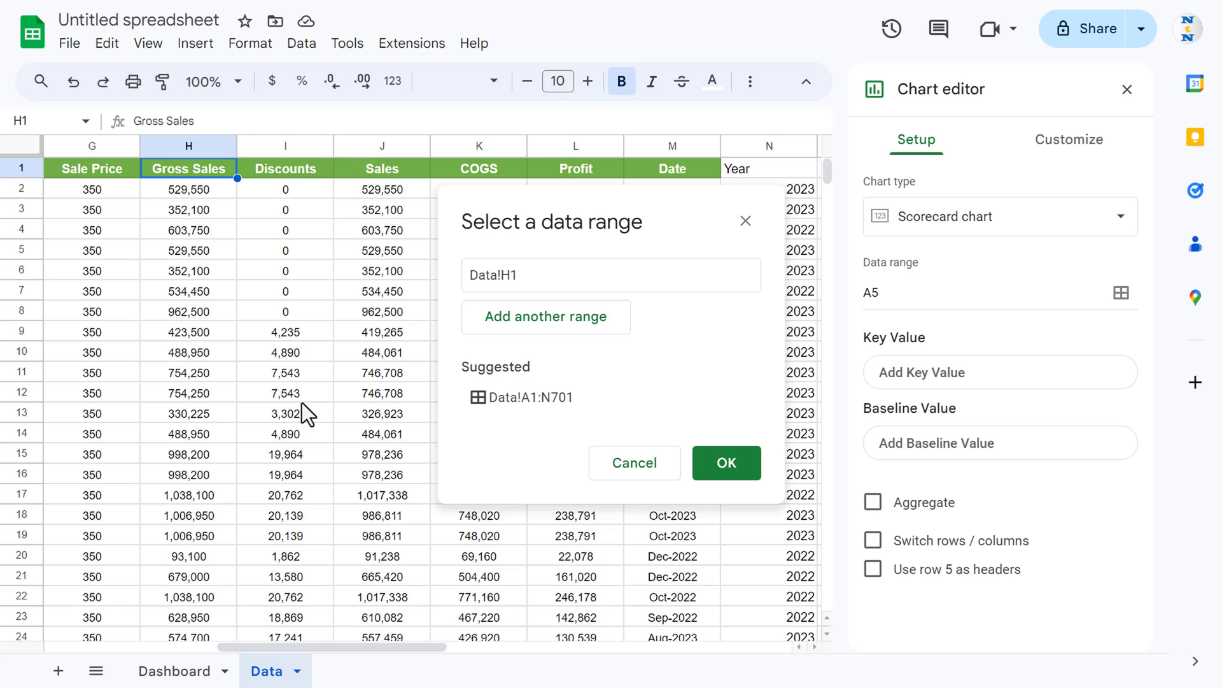
key(ctrl+shift+Down)
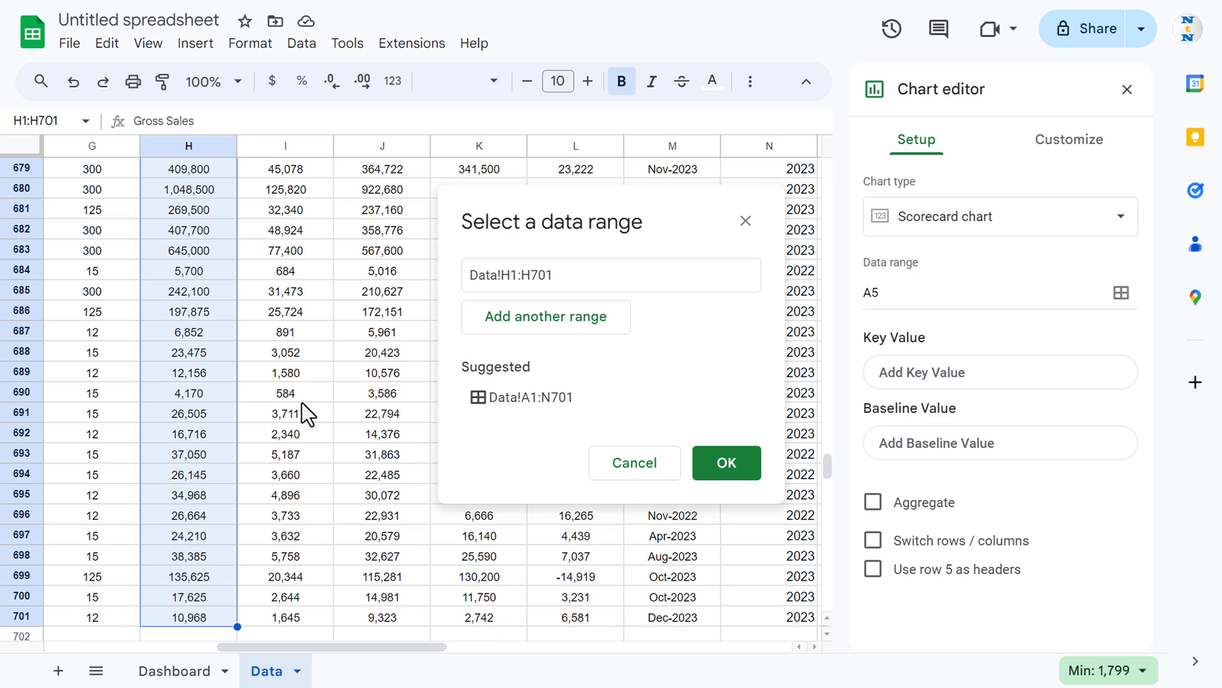
click(708, 455)
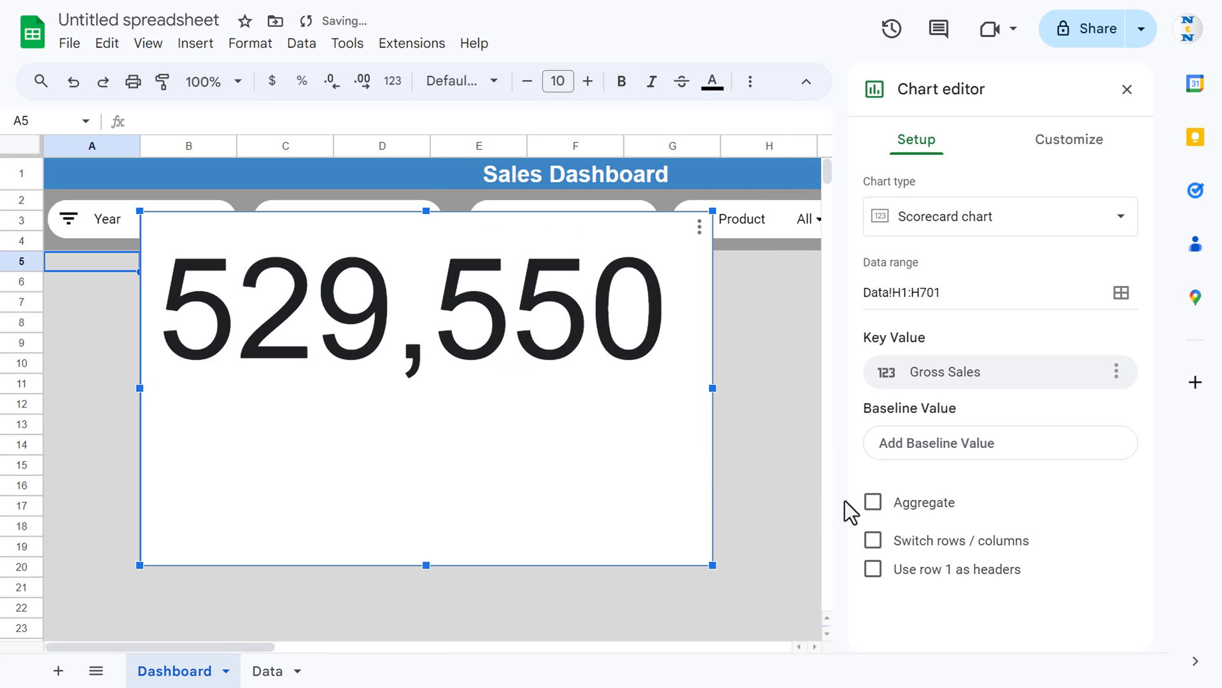
click(878, 507)
Give the scorecard the chart title "Gross Sale" and center it.
click(1068, 141)
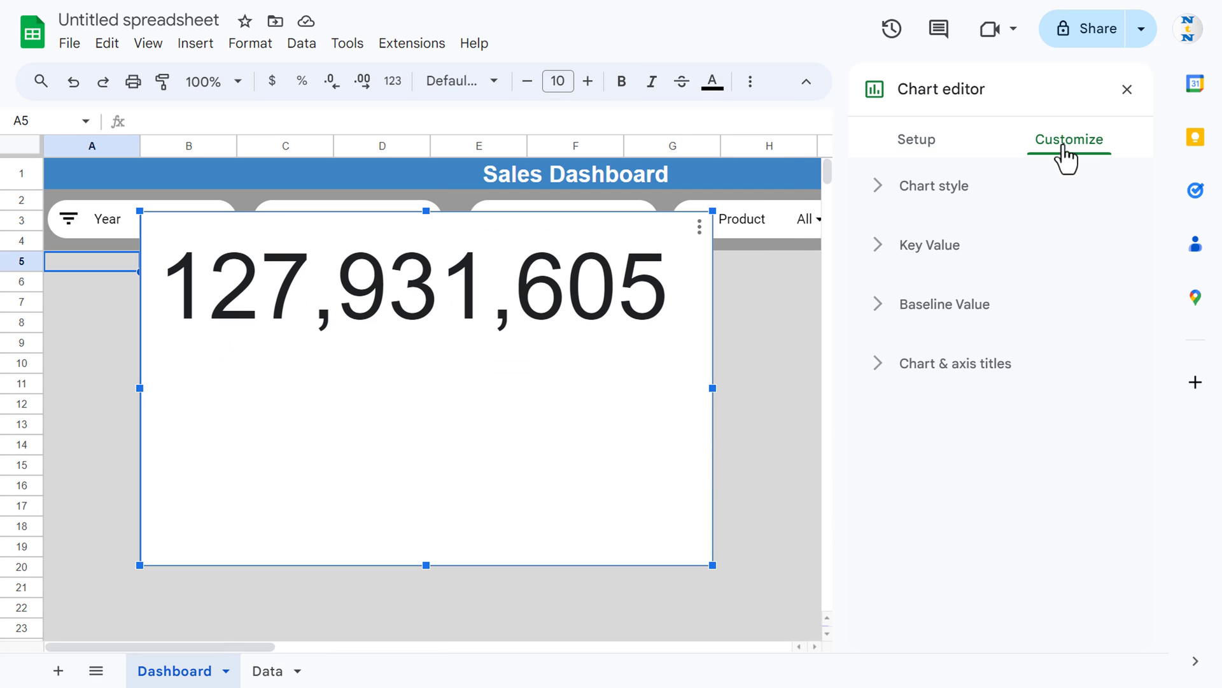
click(972, 370)
click(954, 504)
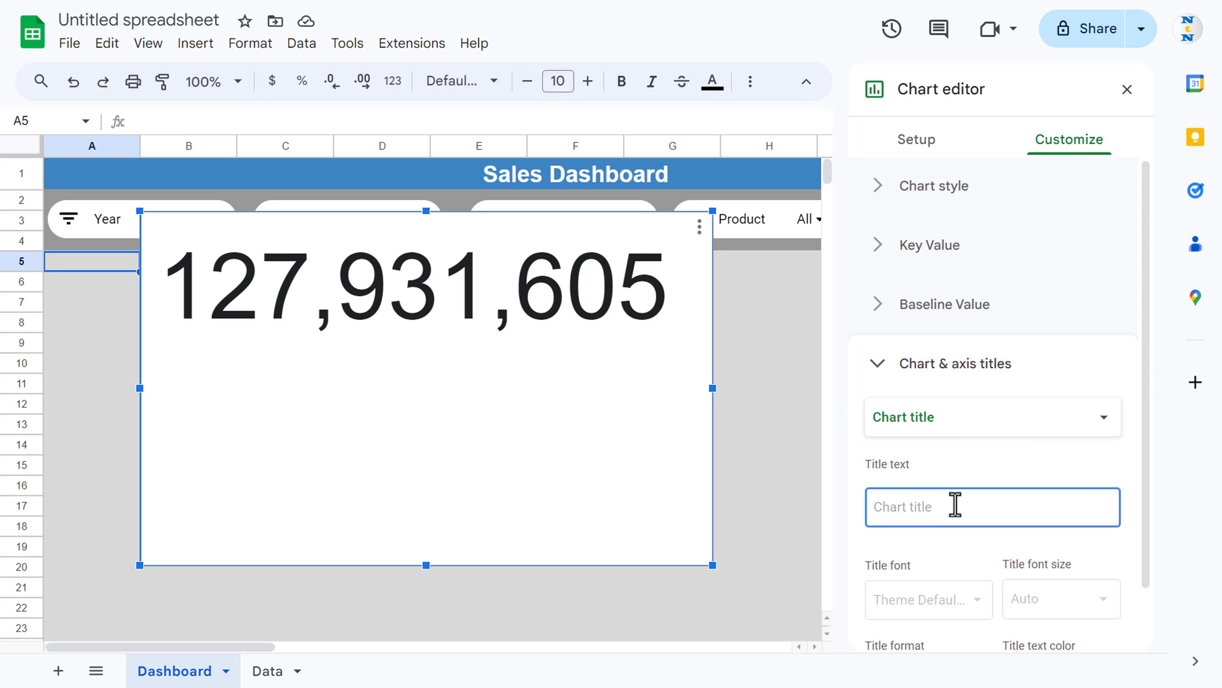
text(Gross Sale)
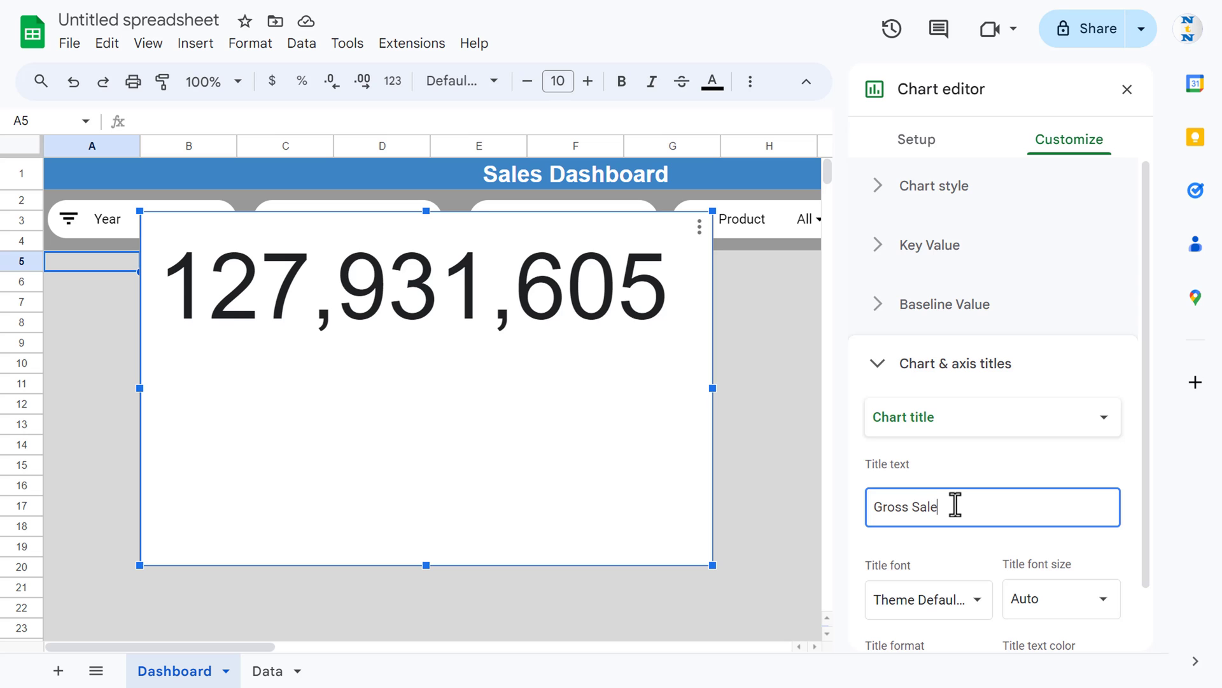
scroll(1018, 491, down, 1)
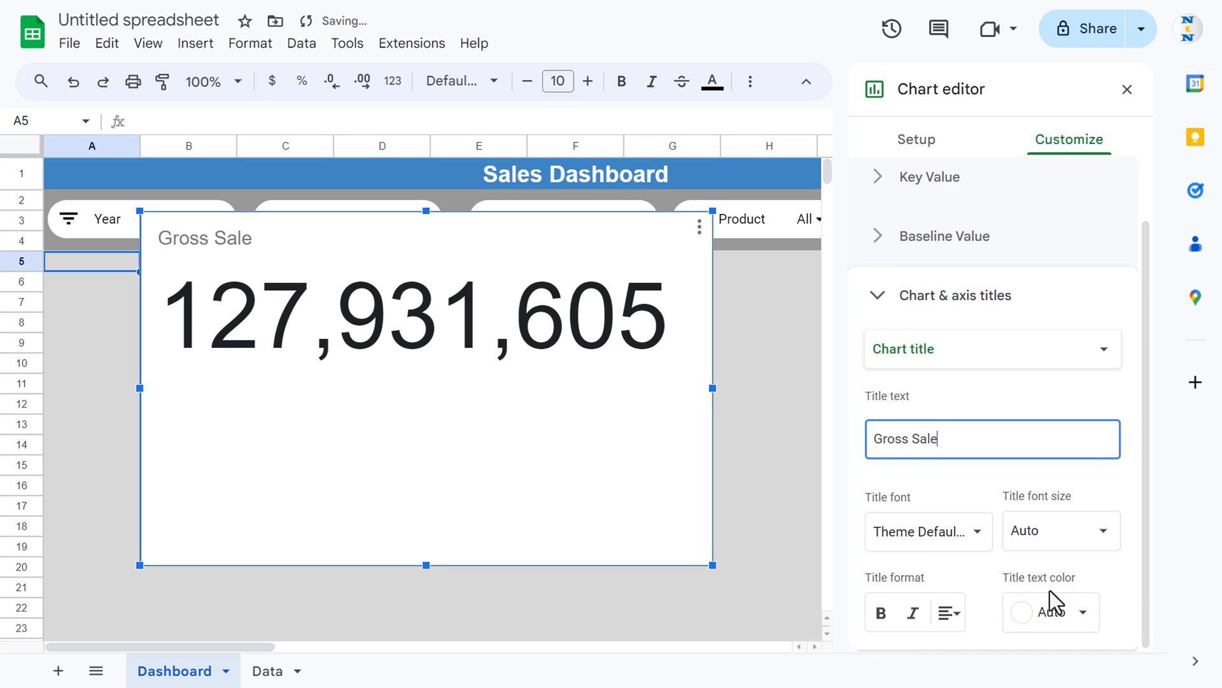
click(949, 614)
click(980, 661)
Make the scorecard's title text white with a font size of 16.
click(1076, 614)
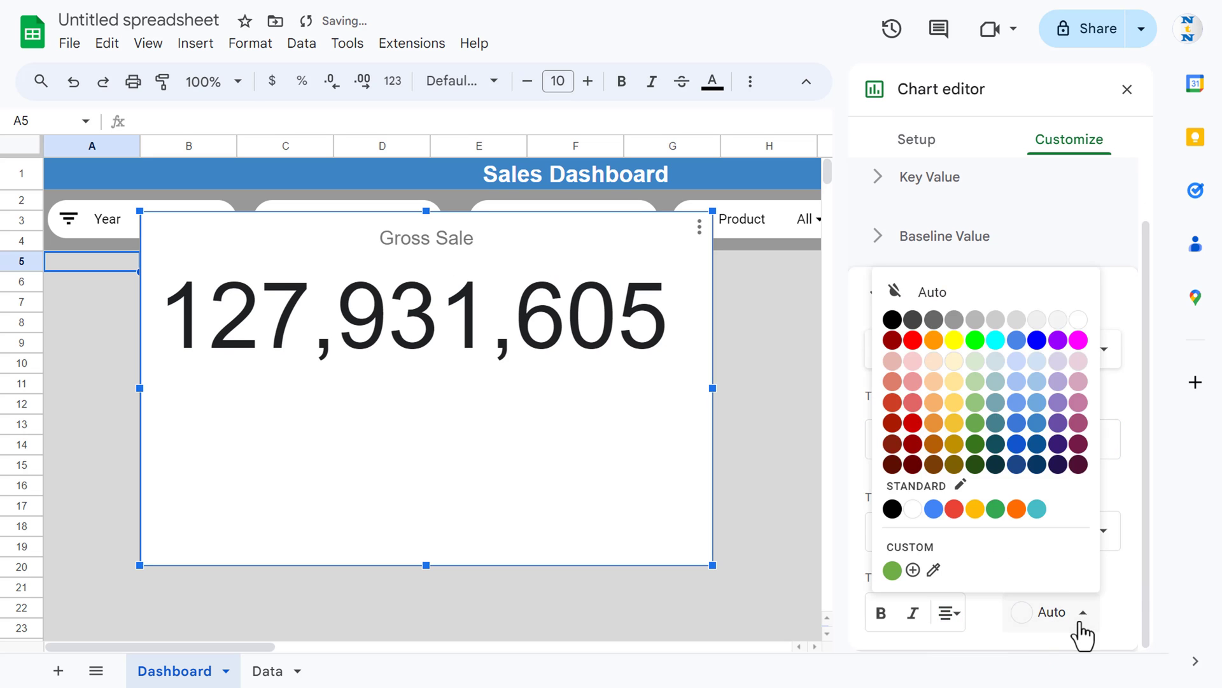
click(1078, 320)
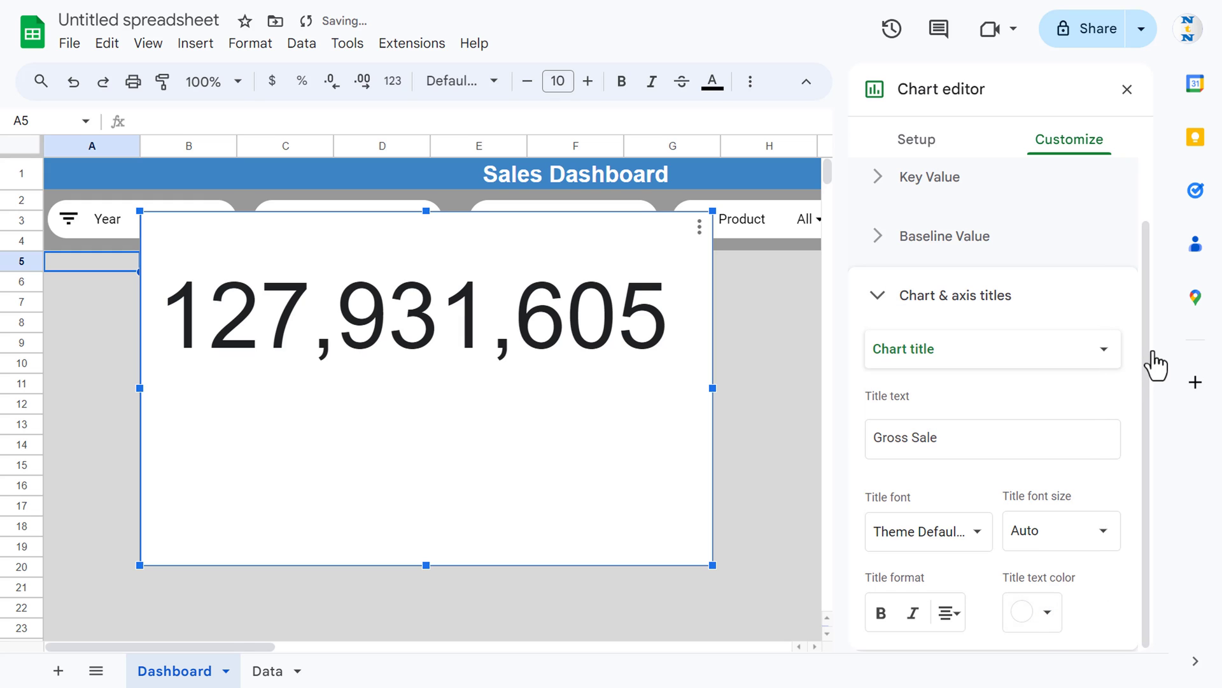
click(1105, 545)
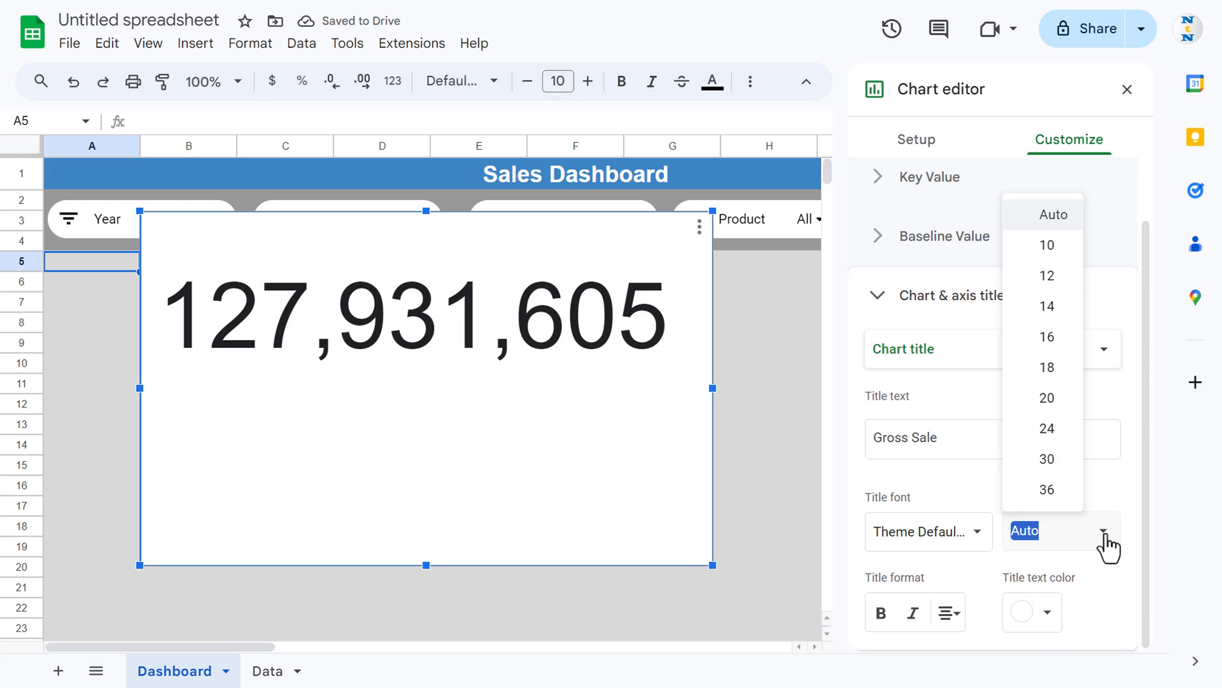
click(1049, 337)
Set the scorecard's background color to orange and its key value's font color to white.
scroll(1018, 412, up, 1)
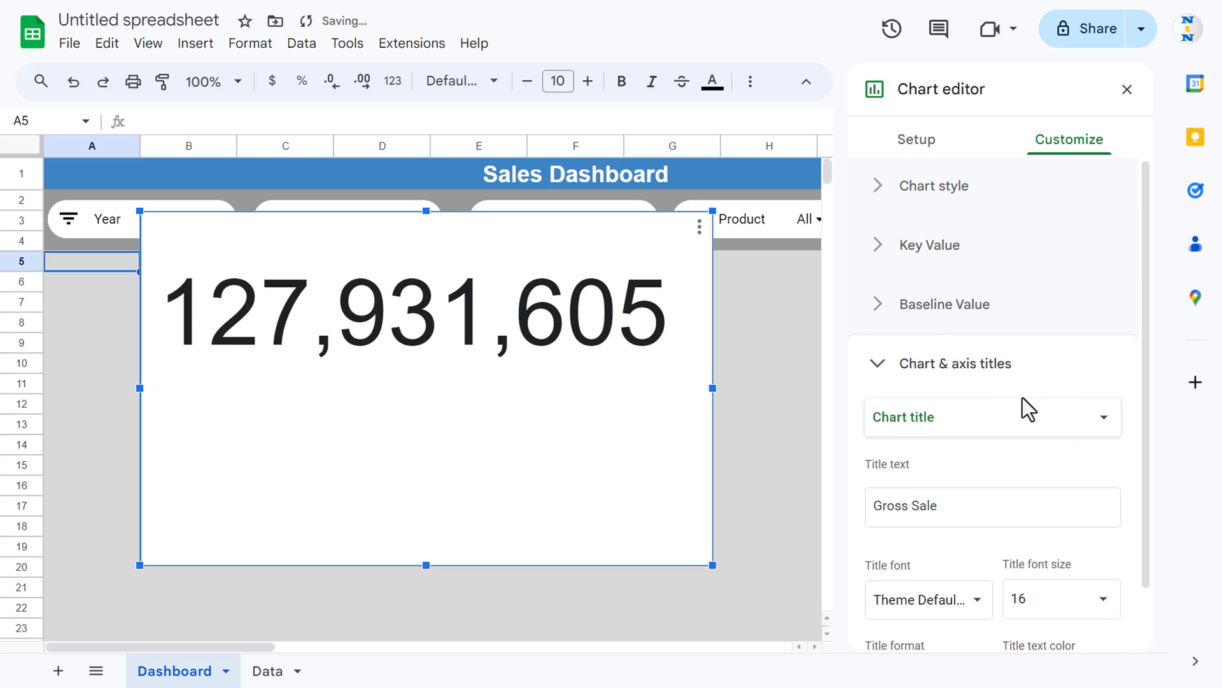
click(908, 202)
click(910, 264)
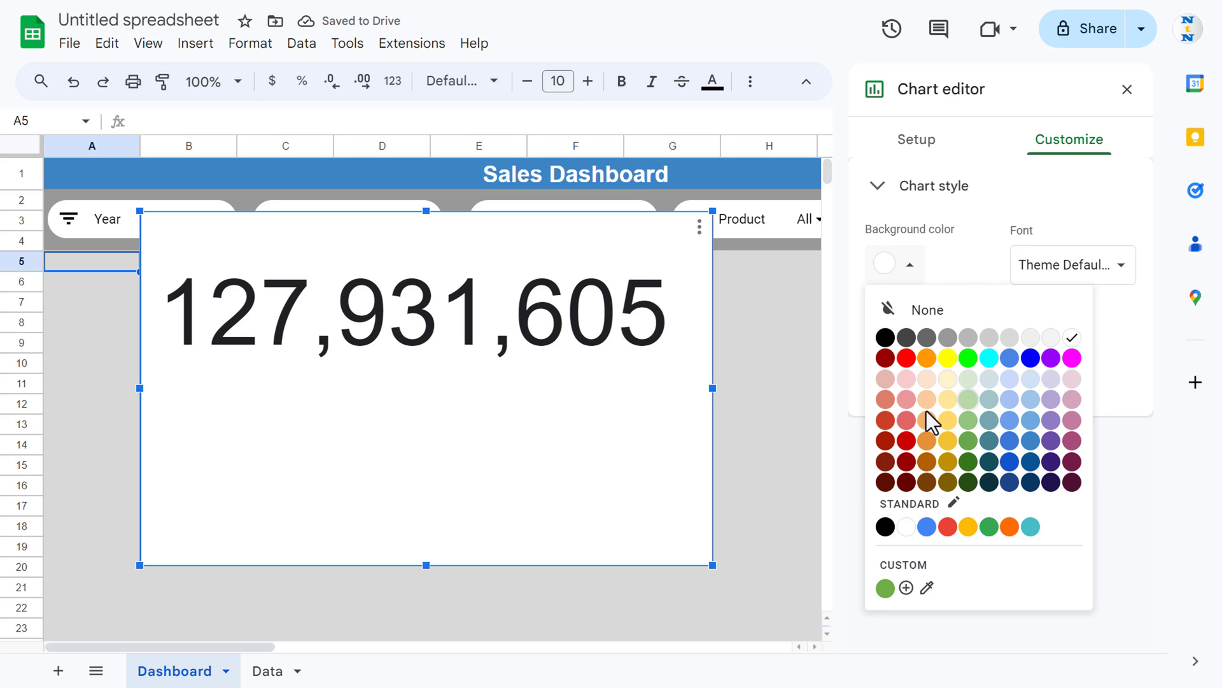
click(923, 360)
click(943, 446)
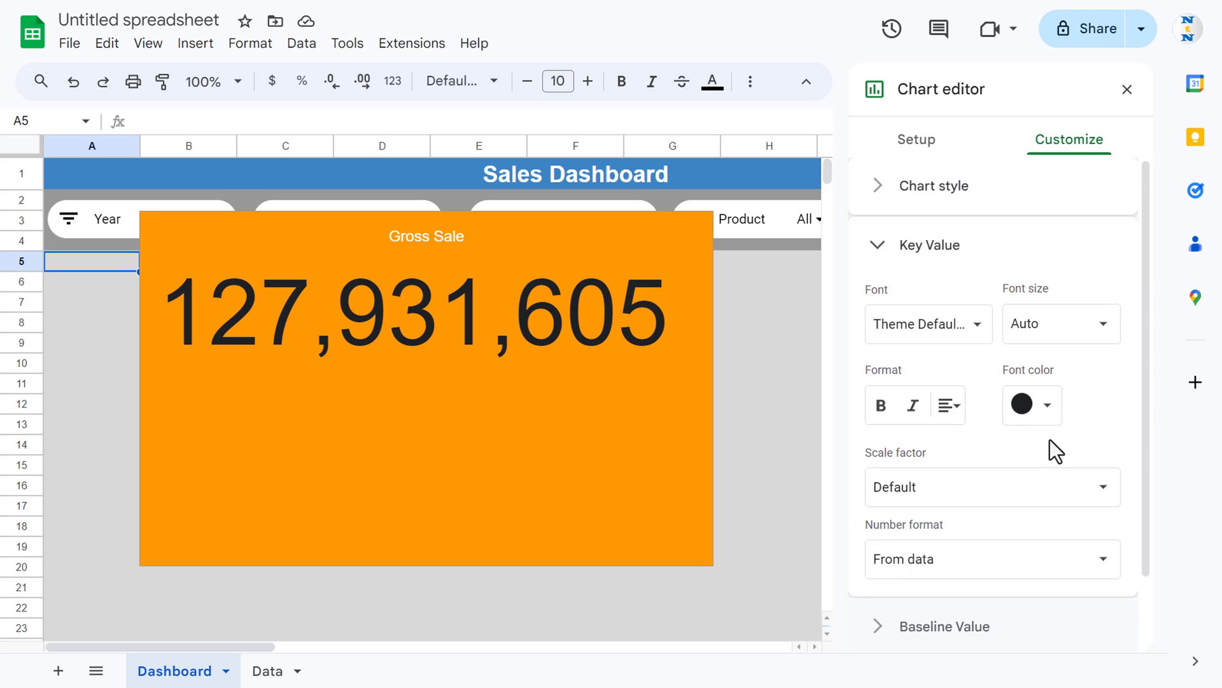
click(1047, 321)
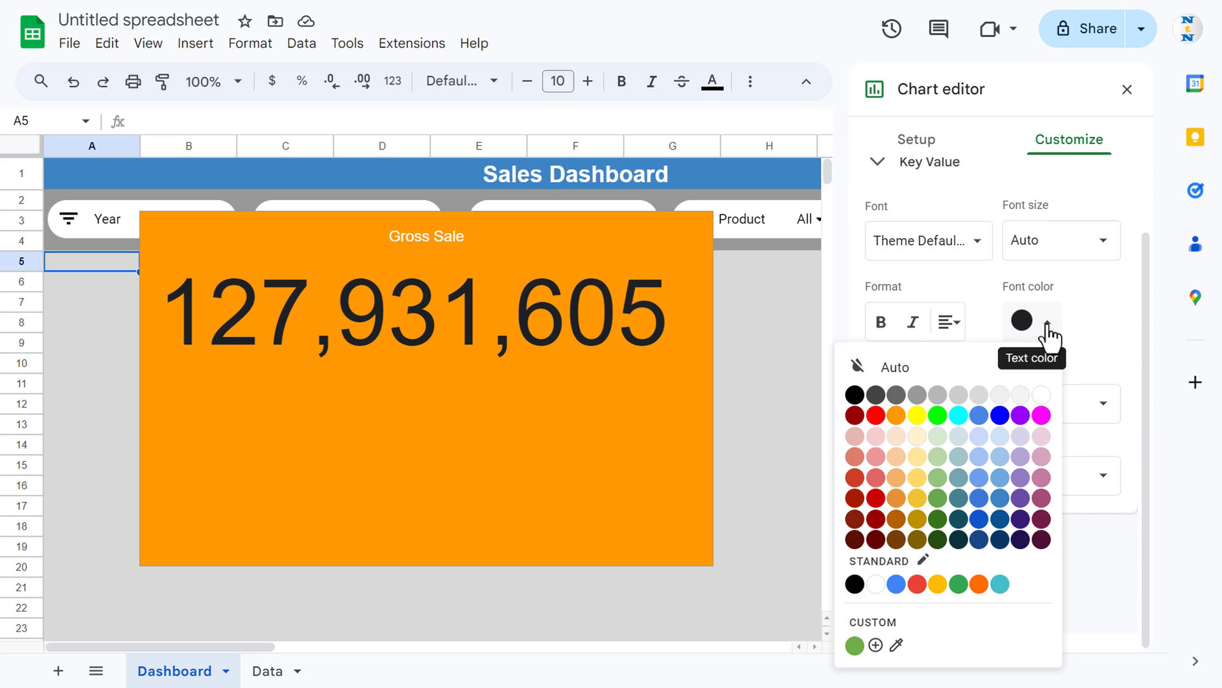
click(1038, 394)
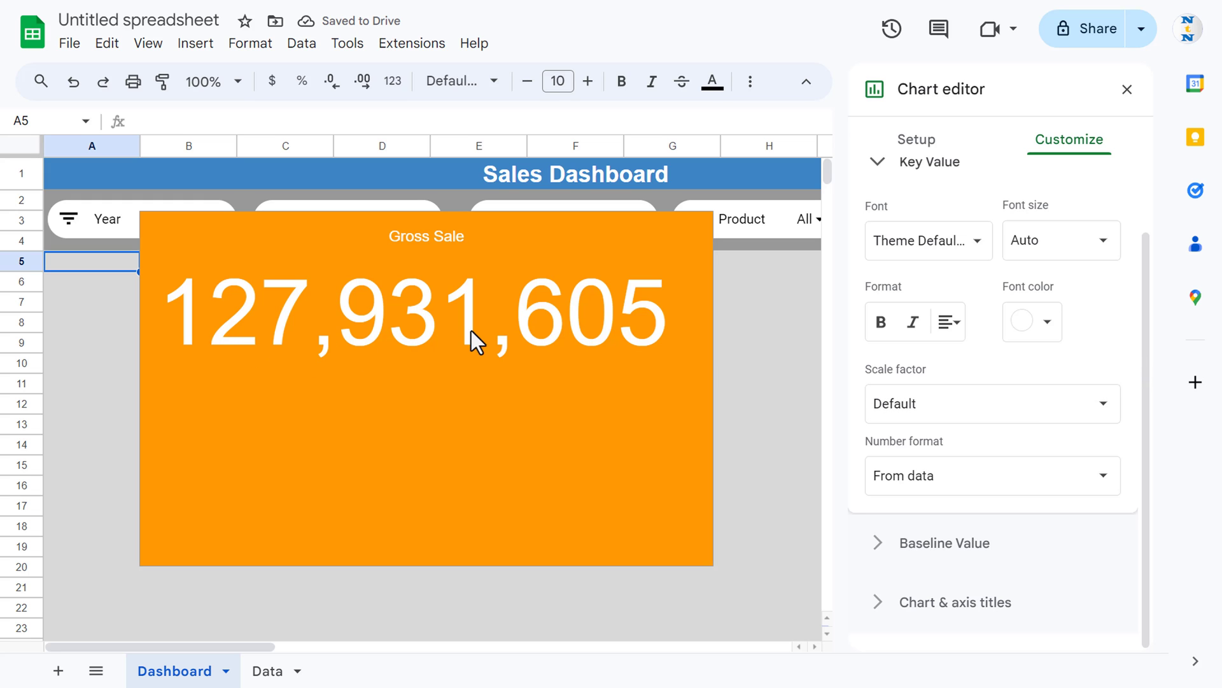
Show the key value in millions with a scale factor of 1,000,000 and a custom number format with the suffix M.
click(940, 409)
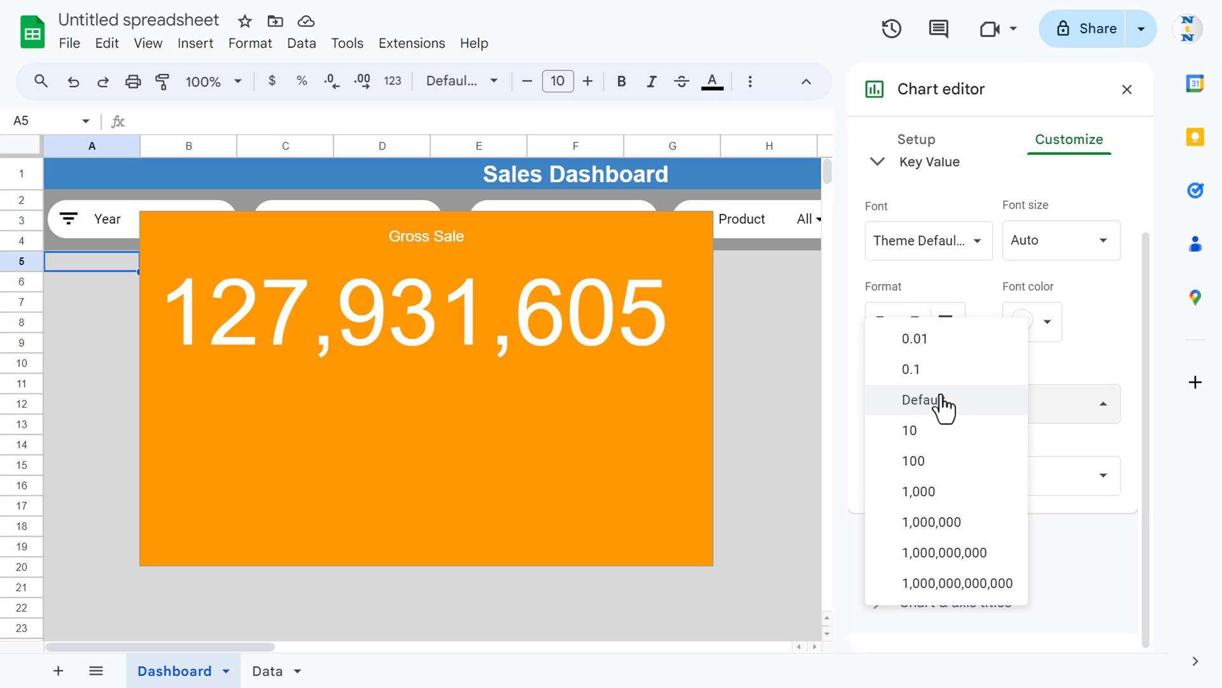
click(932, 522)
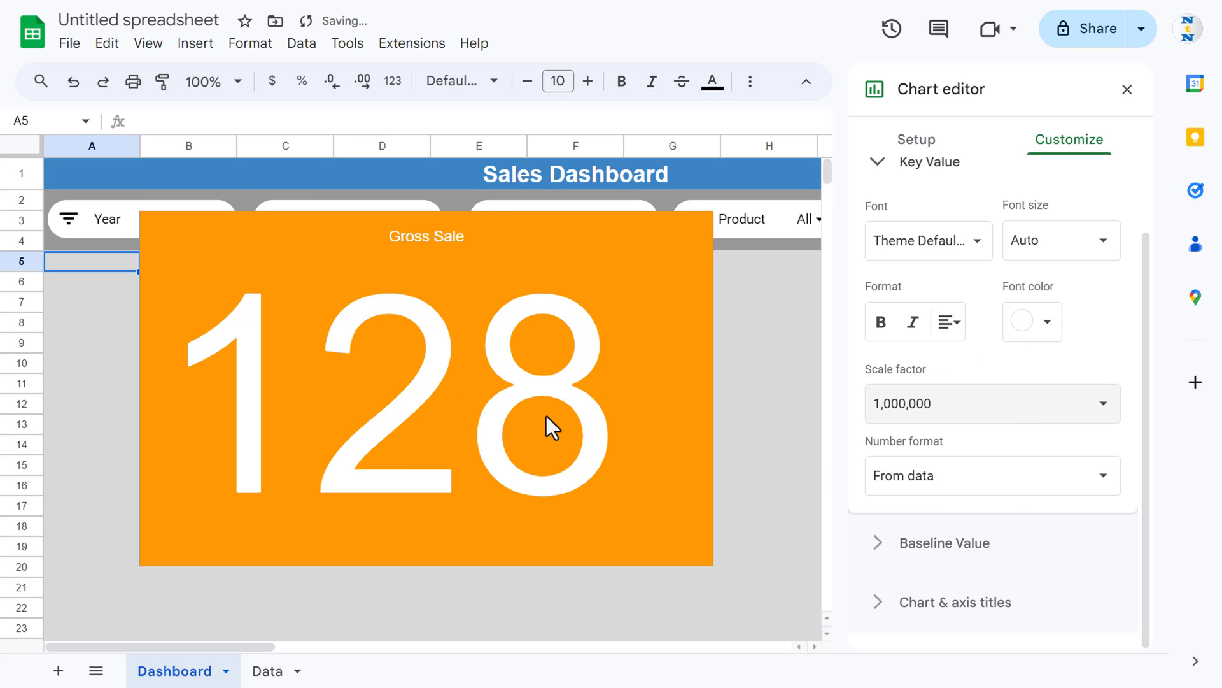
click(1011, 468)
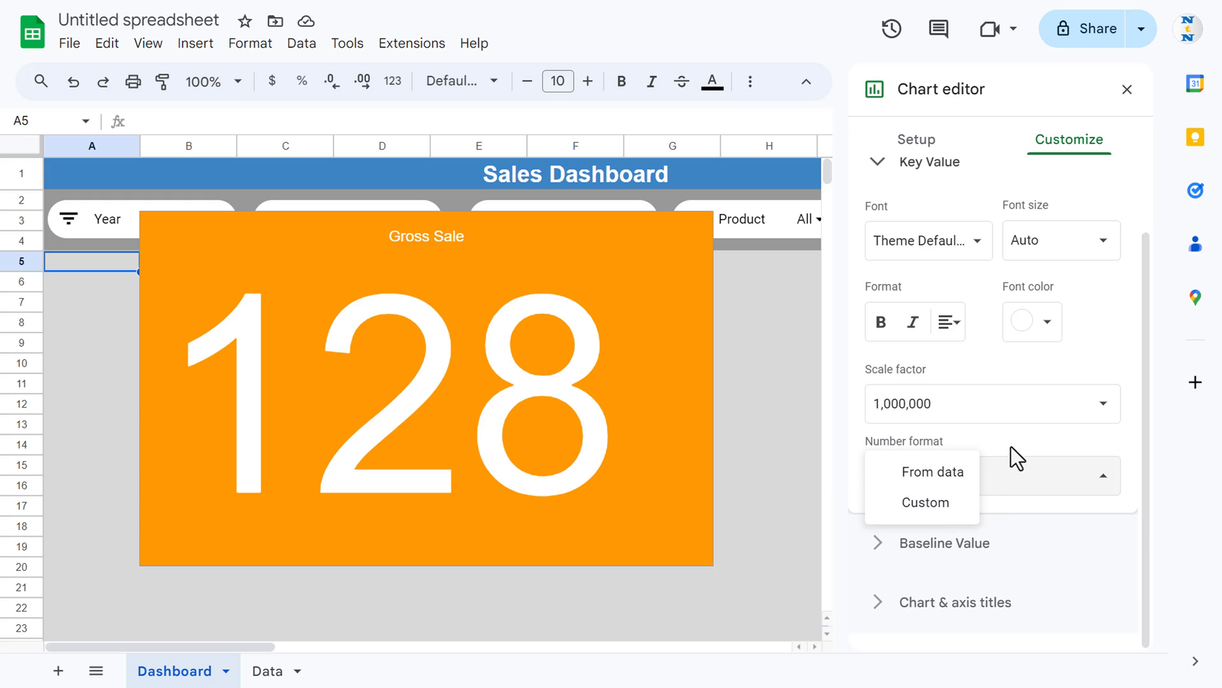
click(947, 501)
scroll(1053, 518, down, 1)
click(1044, 485)
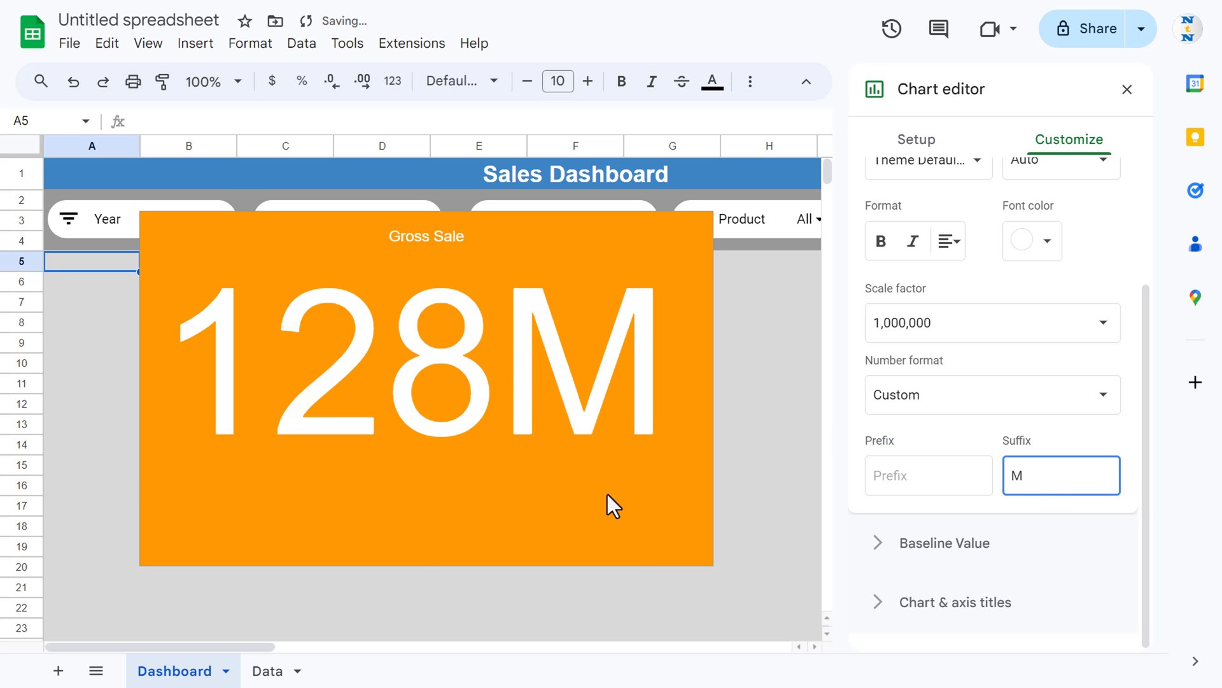
Shrink the scorecard to a small card about four rows high and place it below the Year slicer, starting at row 6.
click(672, 543)
drag(710, 561, 460, 406)
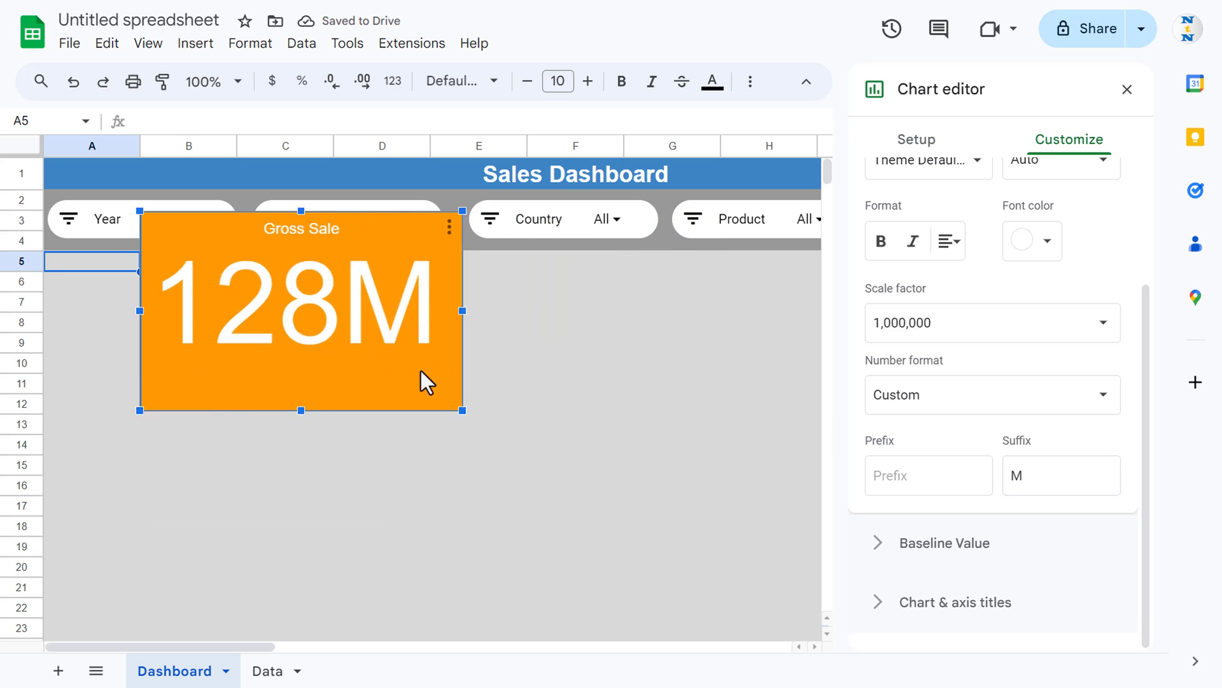
drag(422, 370, 159, 349)
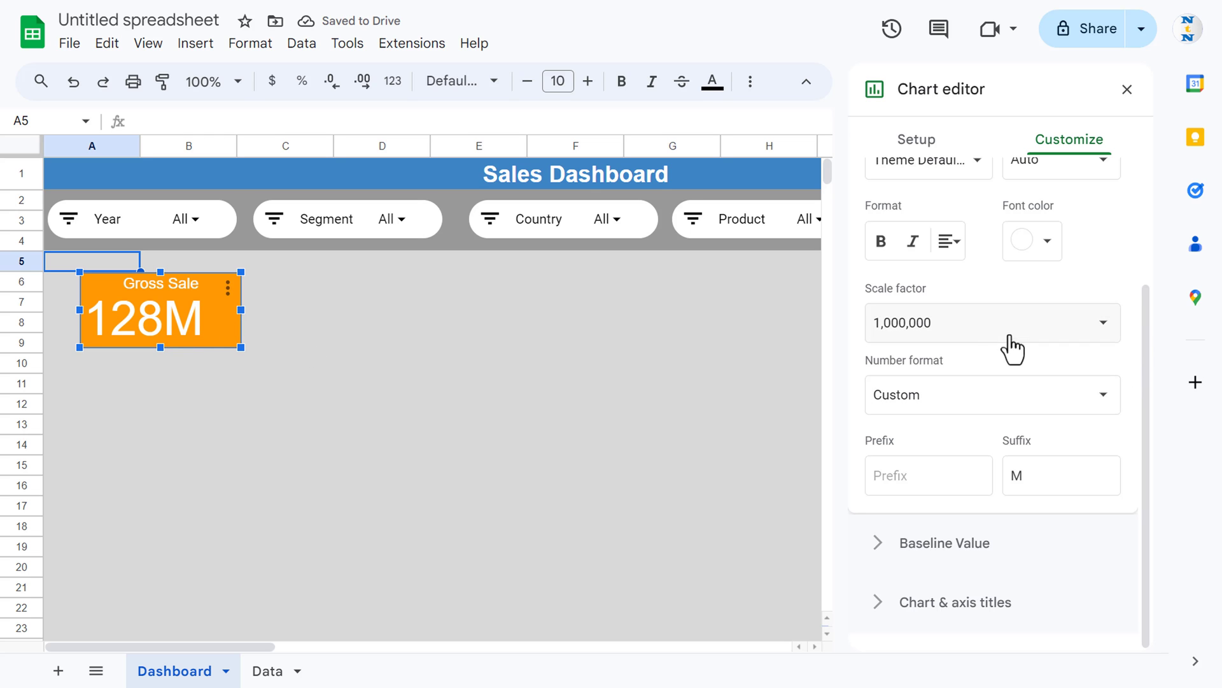
Center-align the Gross Sale scorecard's key value and move the card up to cell A5, just below the Year slicer.
scroll(983, 312, up, 2)
click(960, 347)
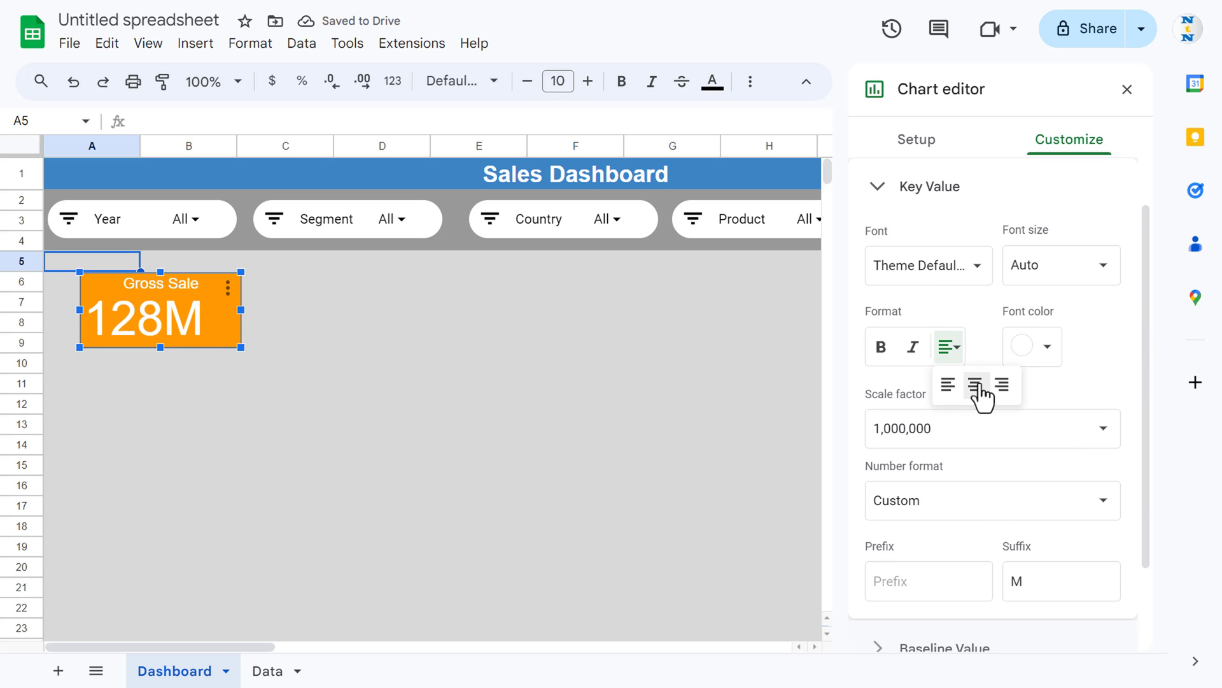
click(977, 384)
drag(162, 297, 145, 276)
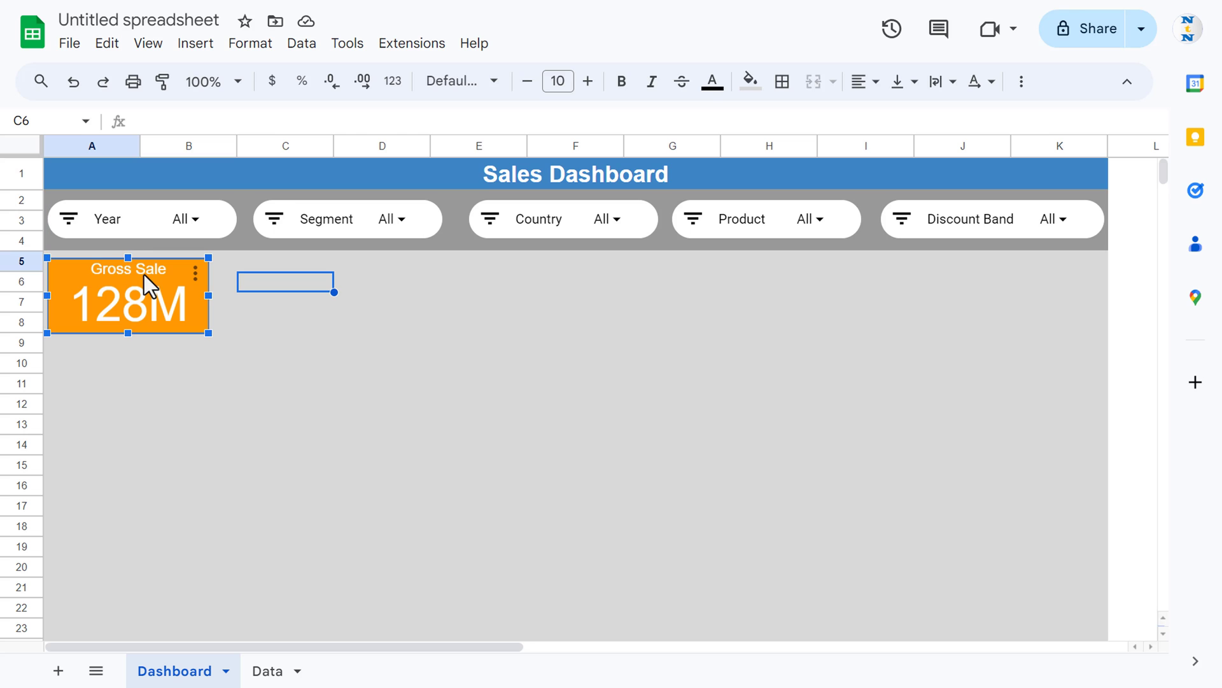
Paste four copies of the Gross Sale scorecard along row 5, at cells C5, E5, G5 and I5.
click(316, 267)
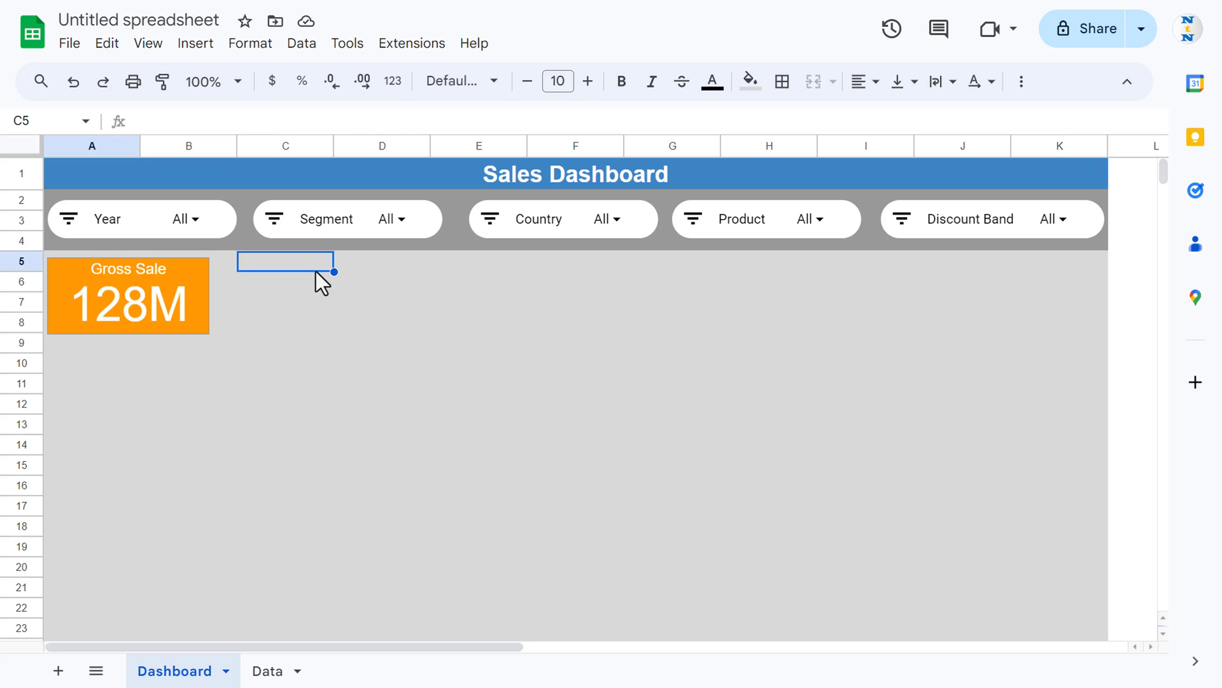
key(ctrl+v)
click(476, 264)
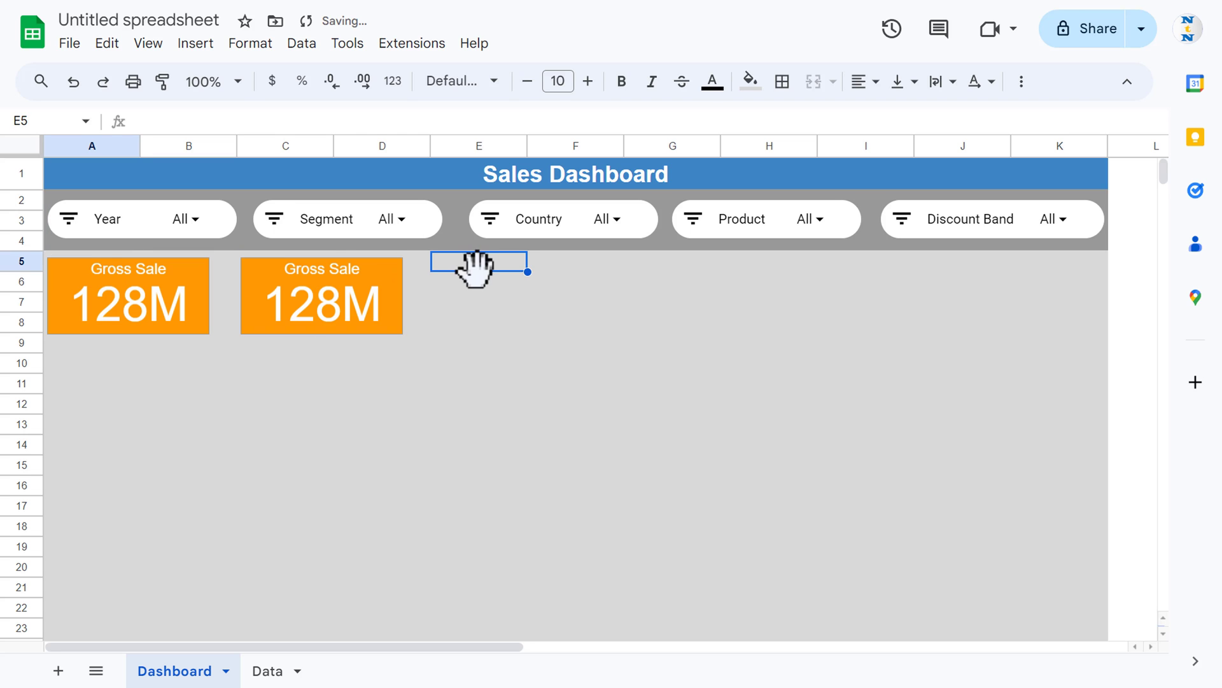
key(ctrl+v)
click(672, 264)
key(ctrl+v)
click(850, 264)
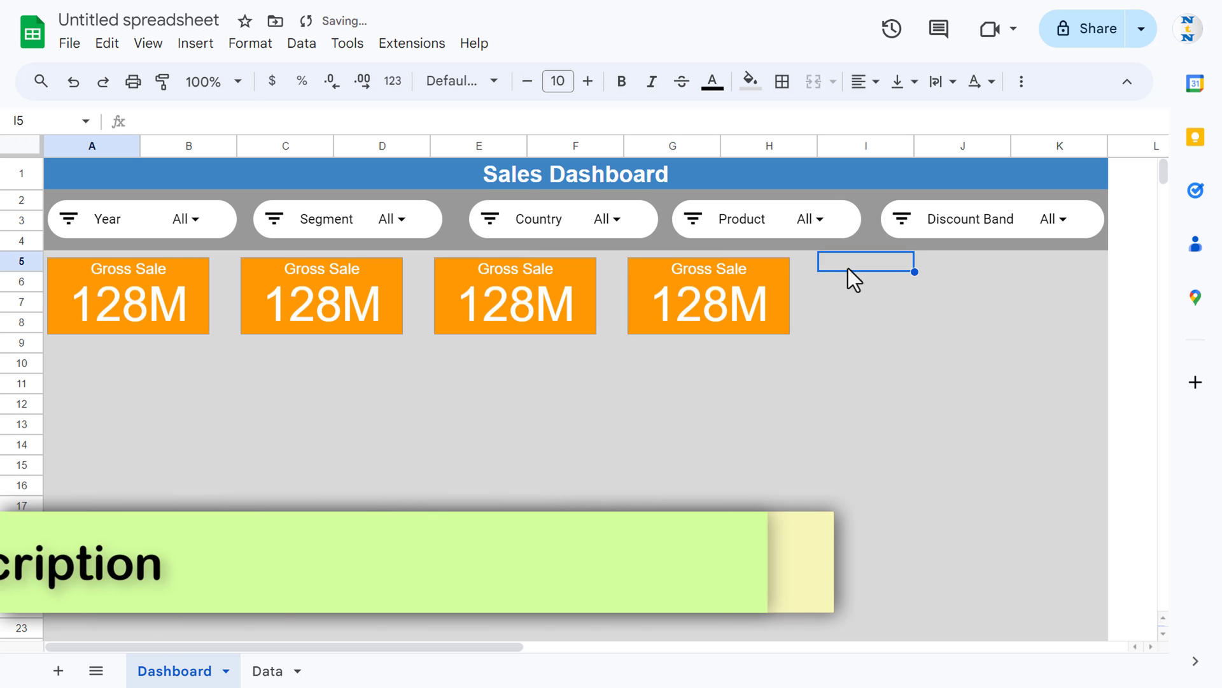
key(ctrl+v)
click(771, 444)
Move the last scorecard below the Discount Band slicer and widen all five scorecards together to nearly two columns each.
click(903, 308)
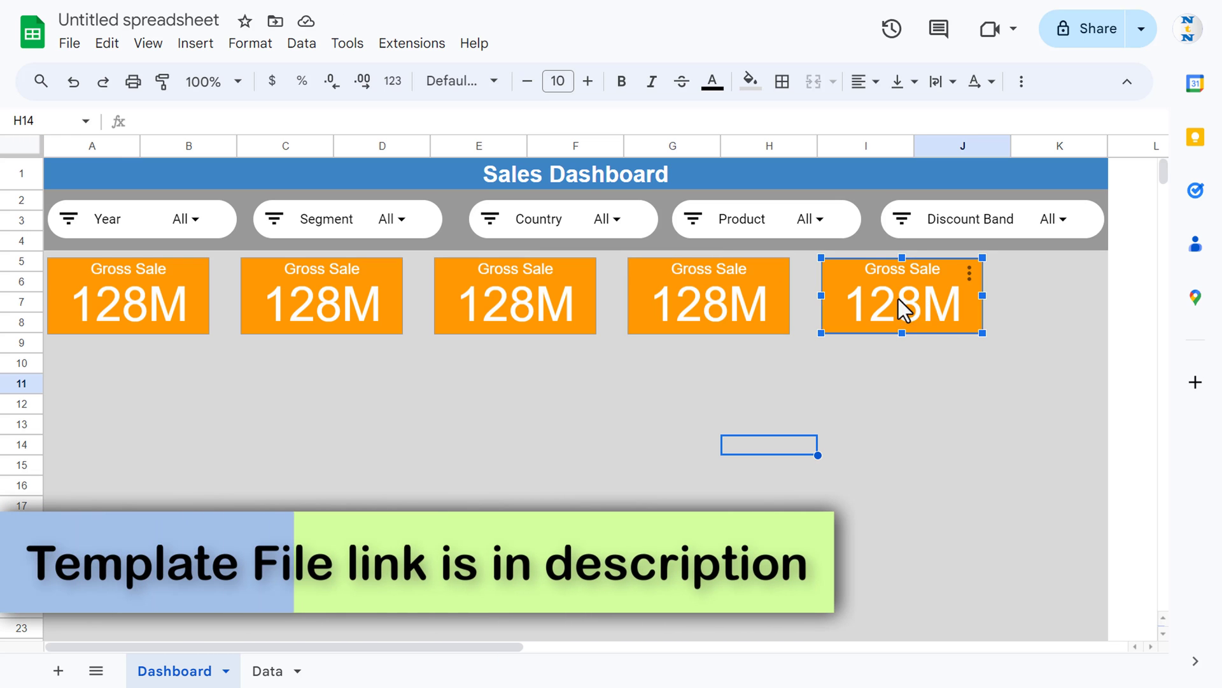
drag(919, 305, 1032, 302)
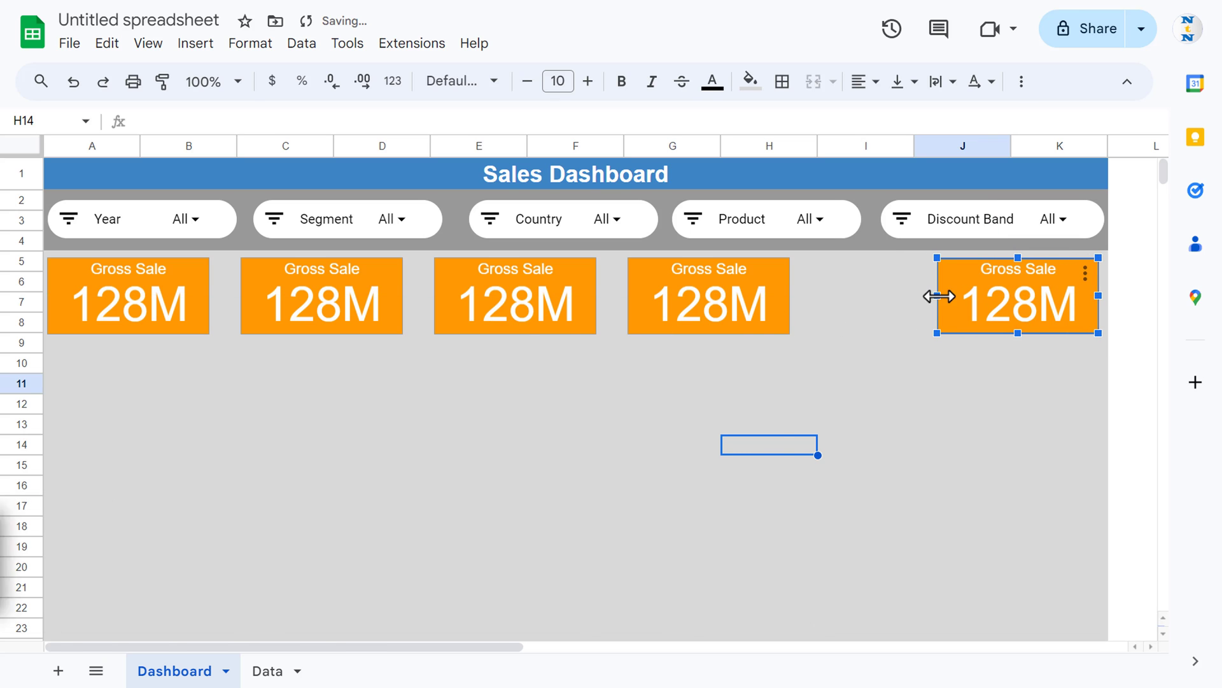
ctrl+click(770, 306)
ctrl+click(558, 315)
ctrl+click(319, 315)
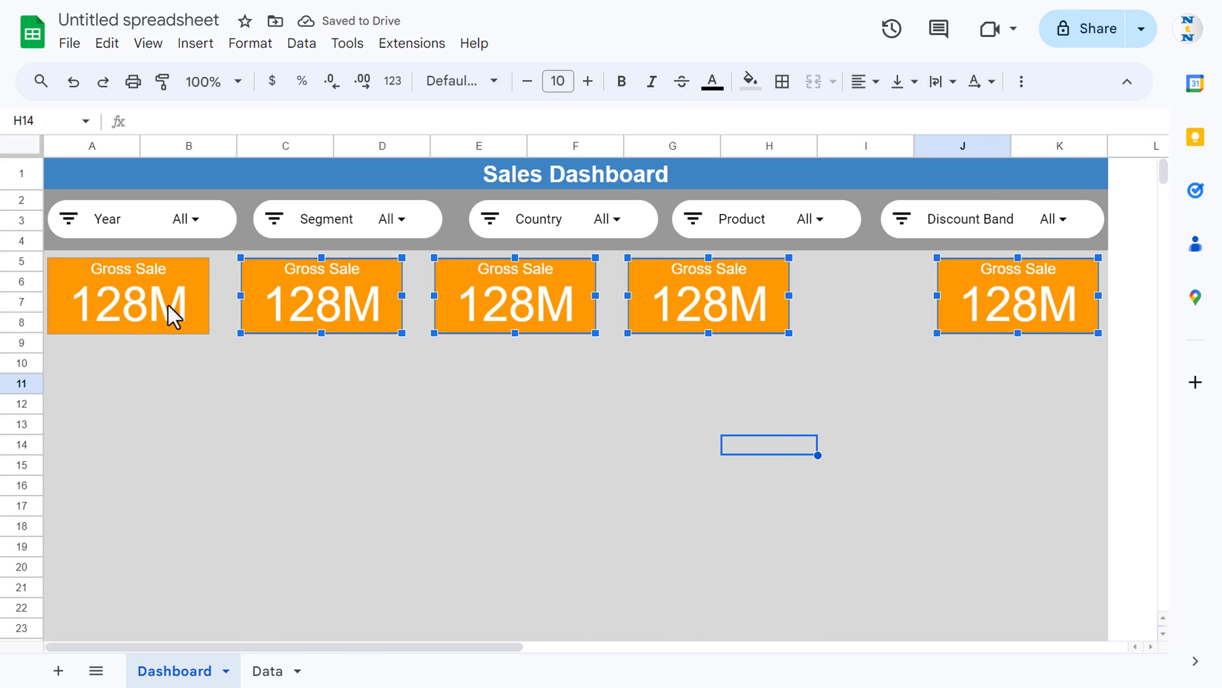
ctrl+click(169, 306)
drag(797, 296, 853, 296)
click(931, 345)
Align the fifth scorecard with the gray area's outer edge and space the middle three evenly across the row.
click(1094, 276)
drag(1093, 276, 989, 277)
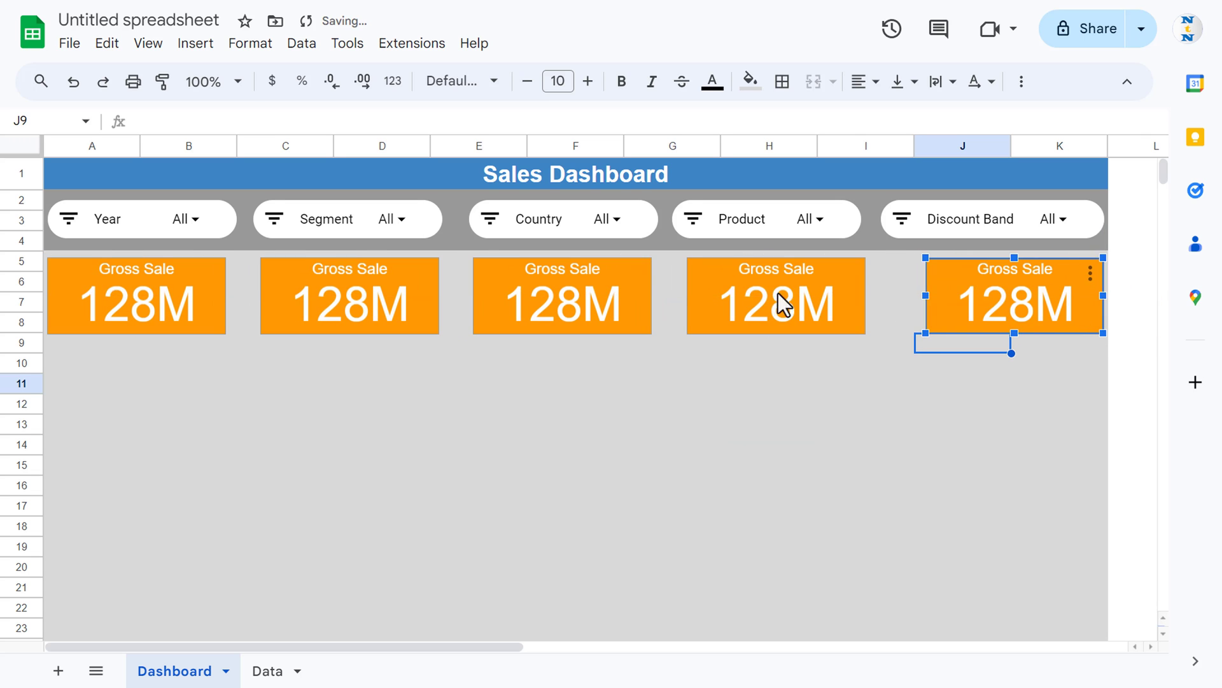
drag(785, 306, 819, 306)
drag(614, 285, 633, 289)
mouse_move(345, 284)
mouse_down()
mouse_move(376, 287)
mouse_move(348, 286)
mouse_up()
drag(605, 293, 576, 292)
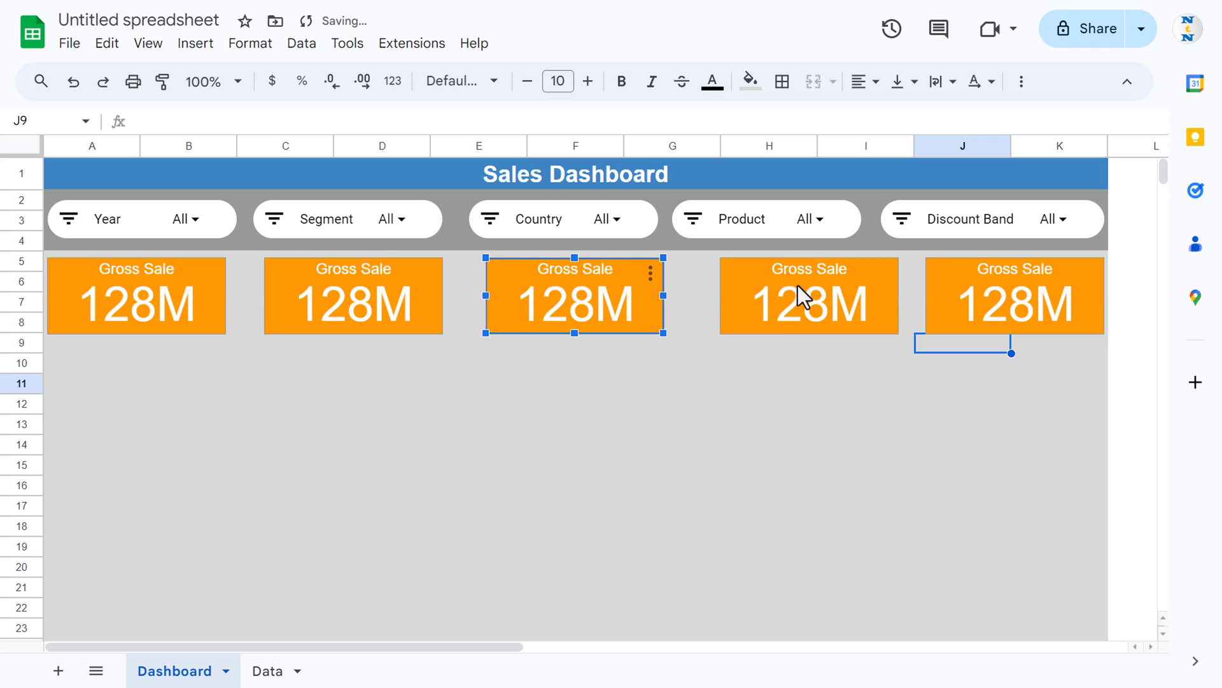
drag(797, 285, 783, 286)
click(842, 386)
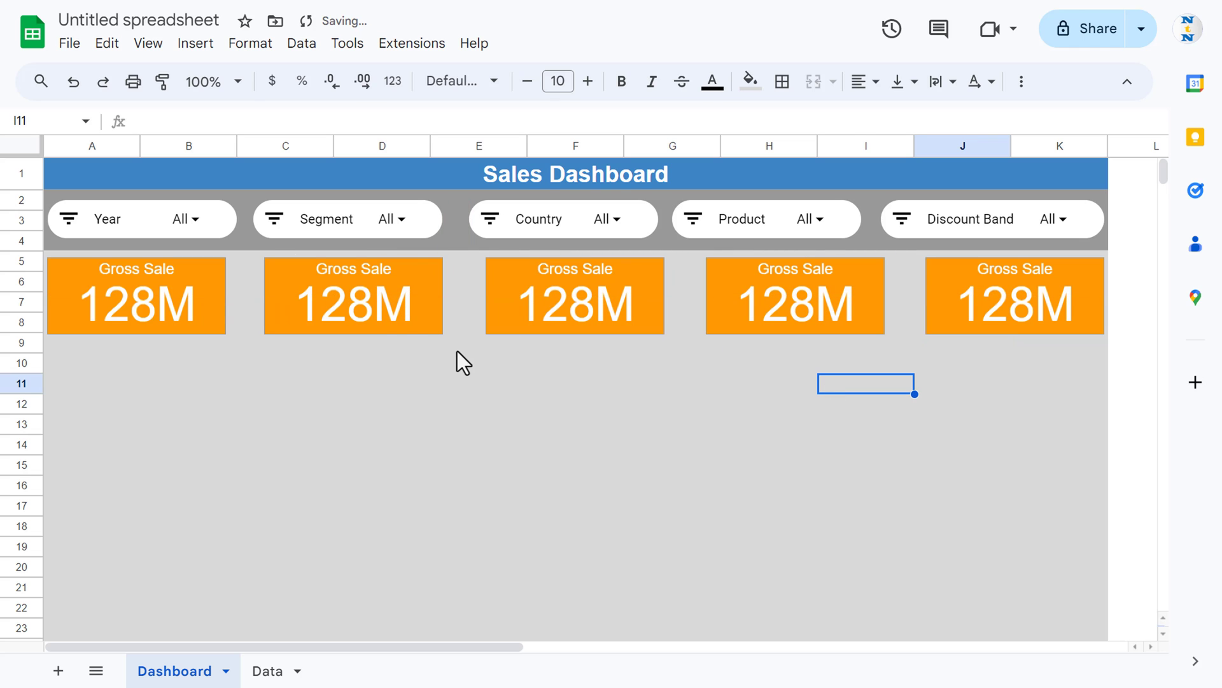
Change the second scorecard's data range to Data!I1:I701 and its key value to Discounts.
double_click(387, 285)
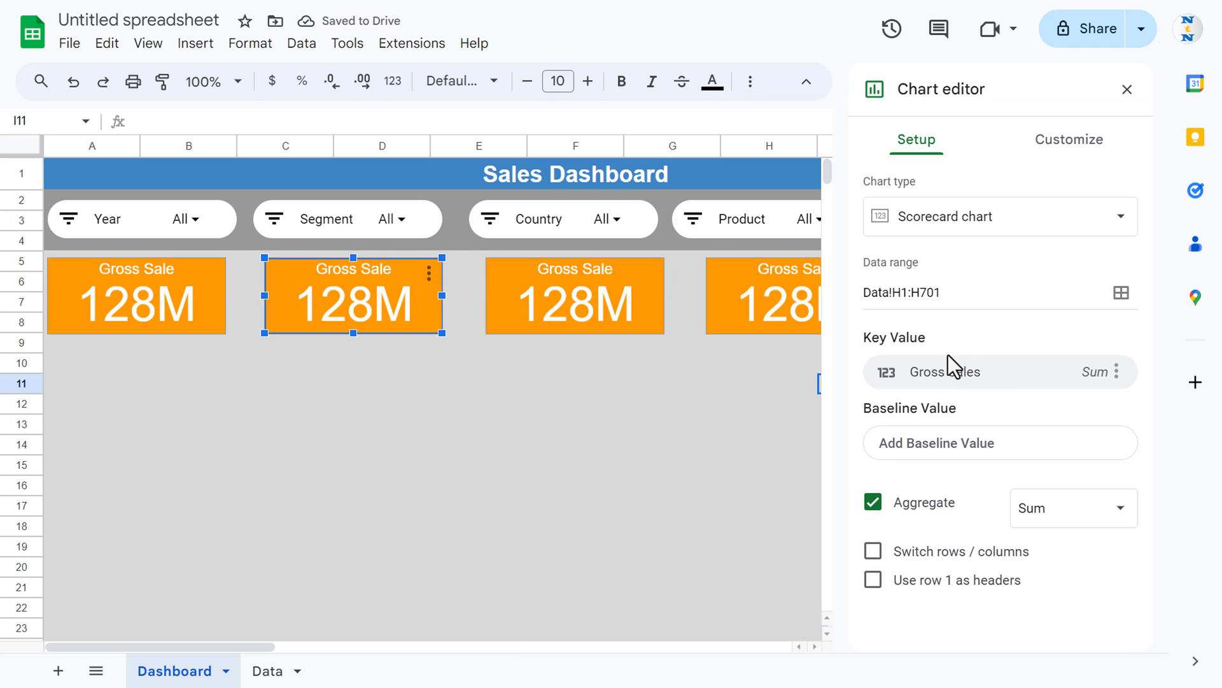
click(1122, 293)
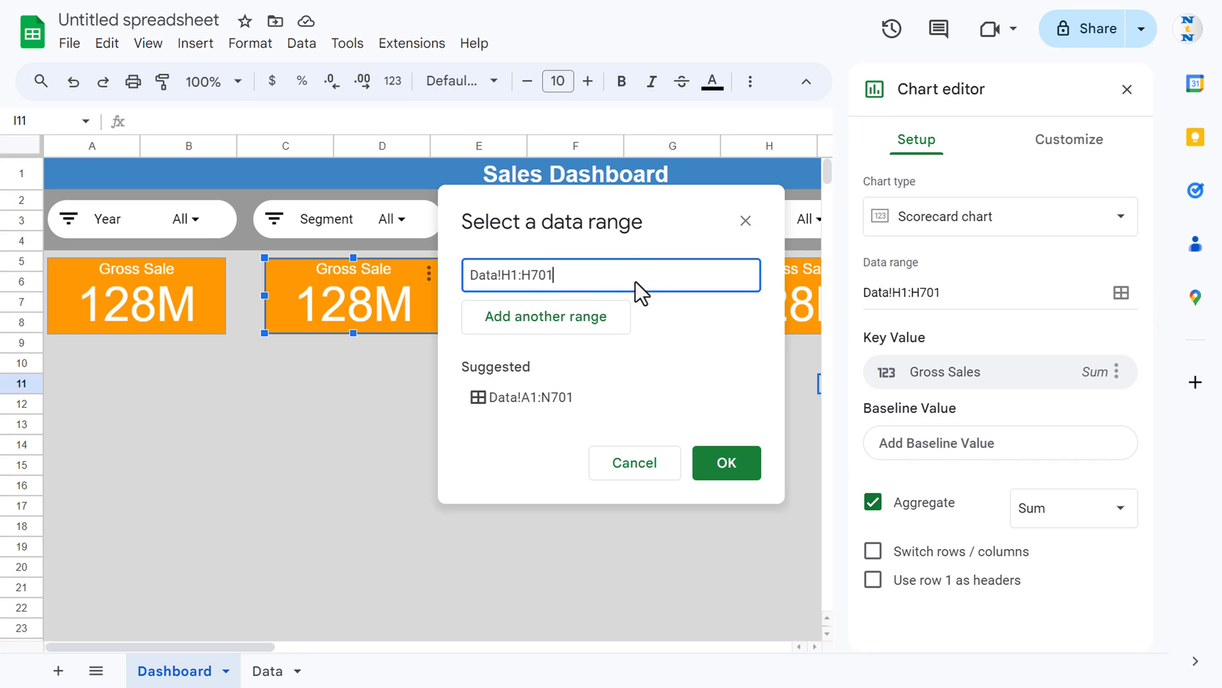
drag(553, 275, 472, 275)
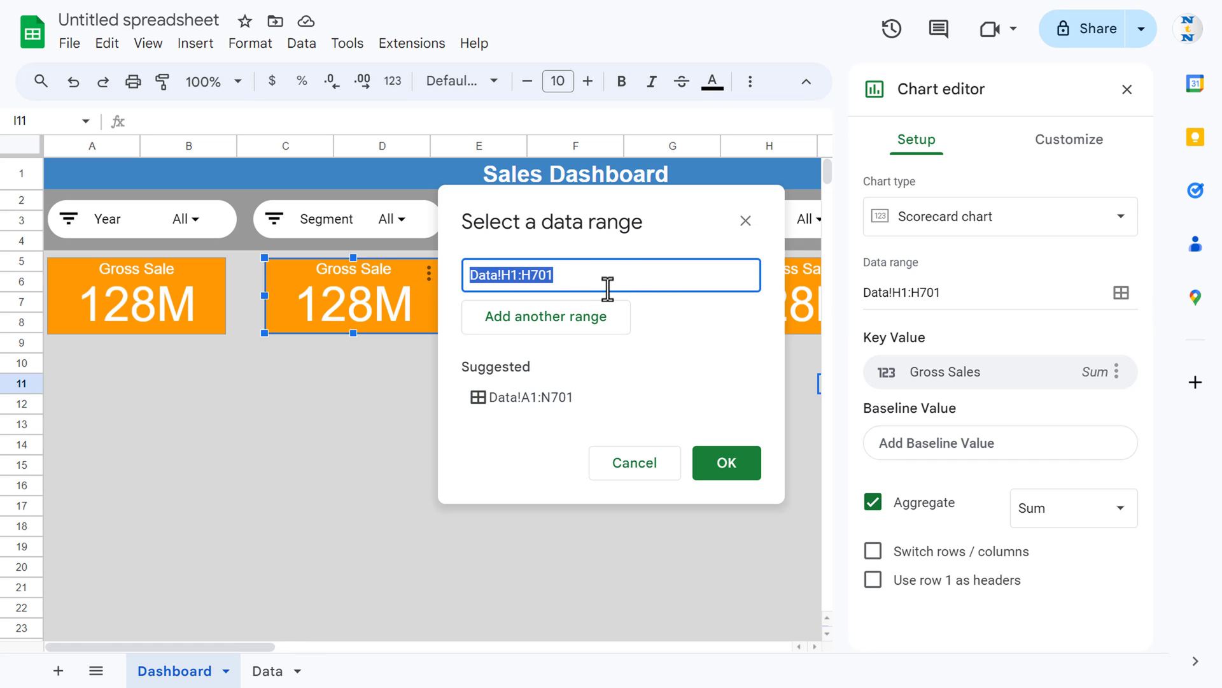
click(278, 675)
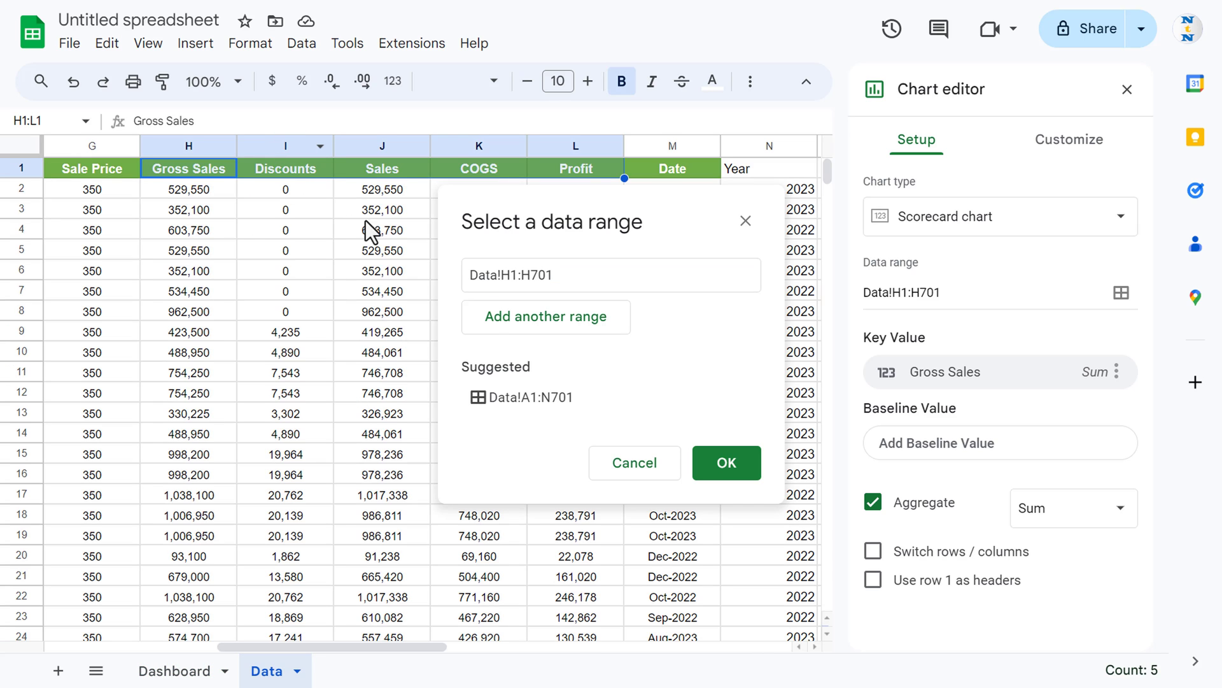
click(513, 276)
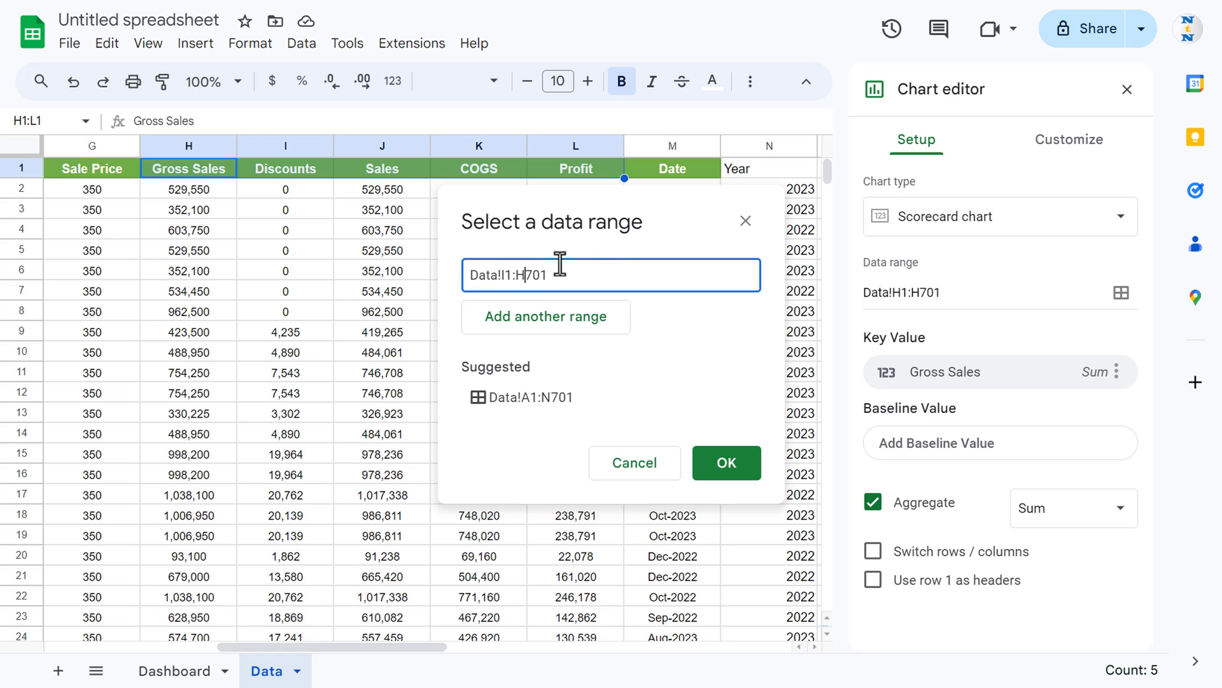
text(I)
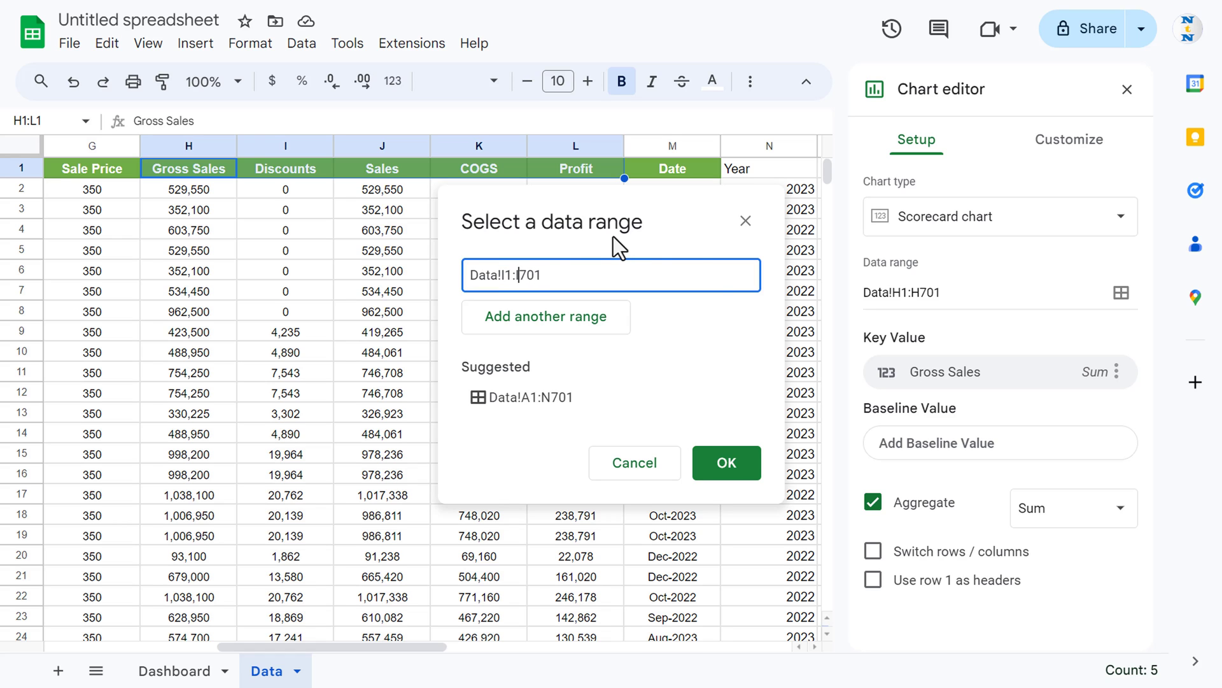
click(725, 467)
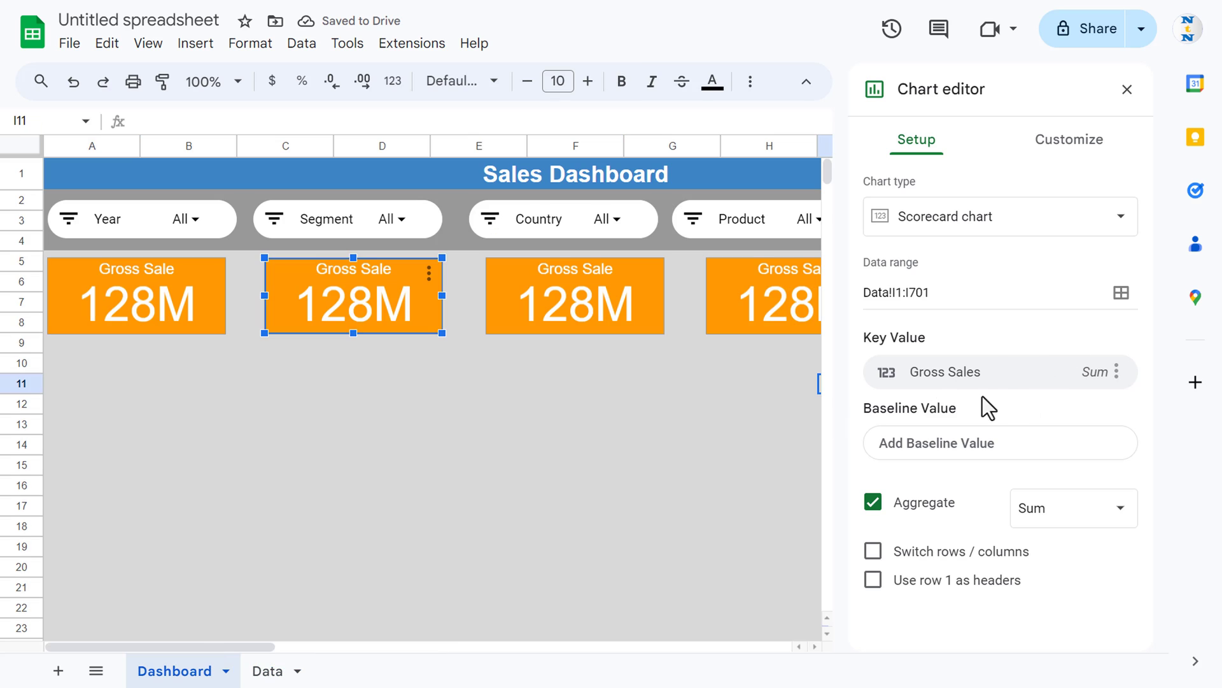
click(993, 377)
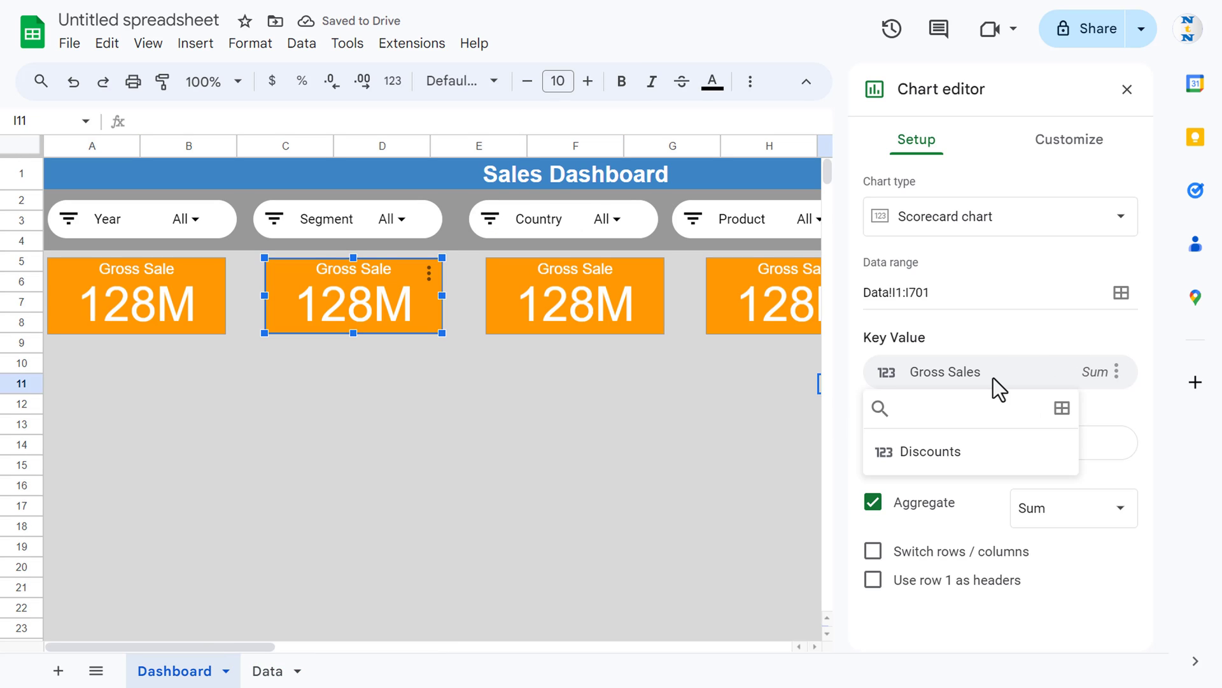
click(941, 454)
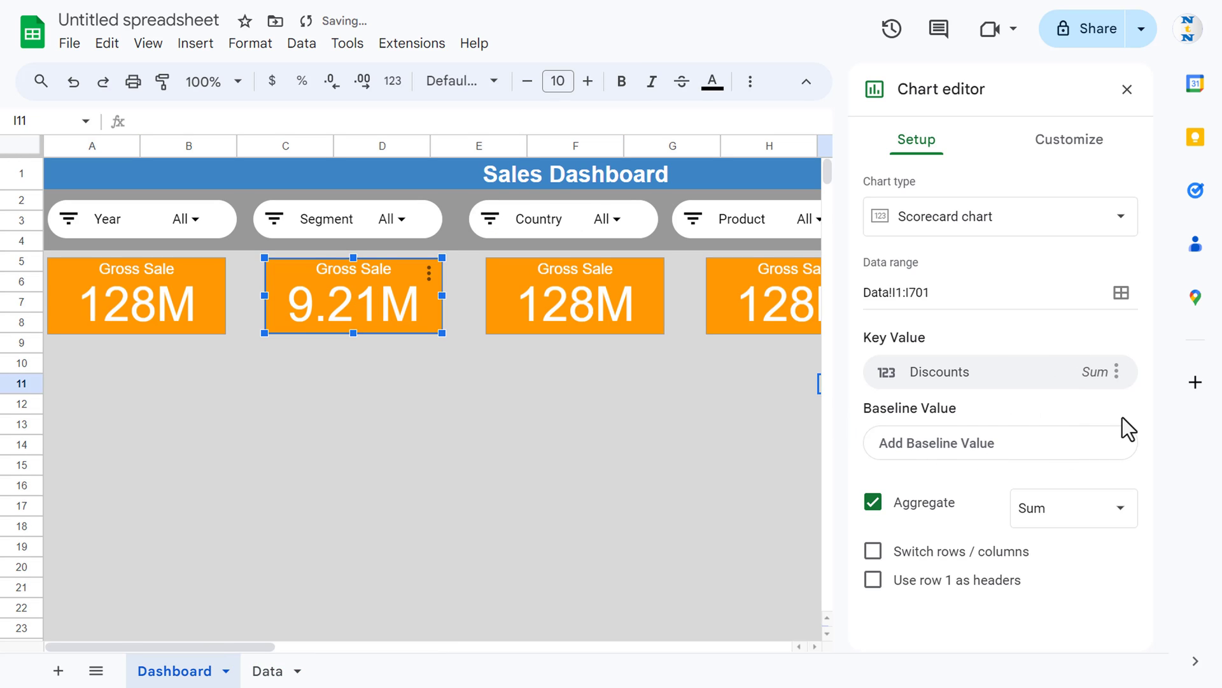
Set the second scorecard's title text to Discount and its background color to blue.
click(1054, 150)
click(958, 380)
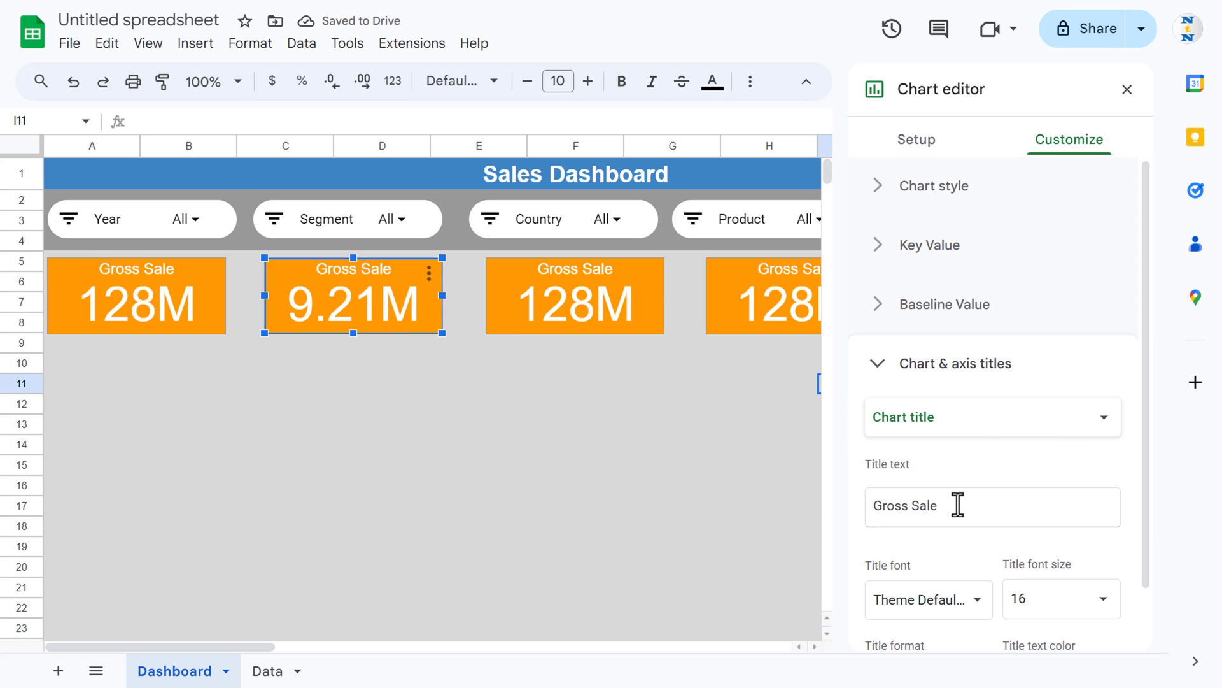
triple_click(1007, 494)
text(Discount)
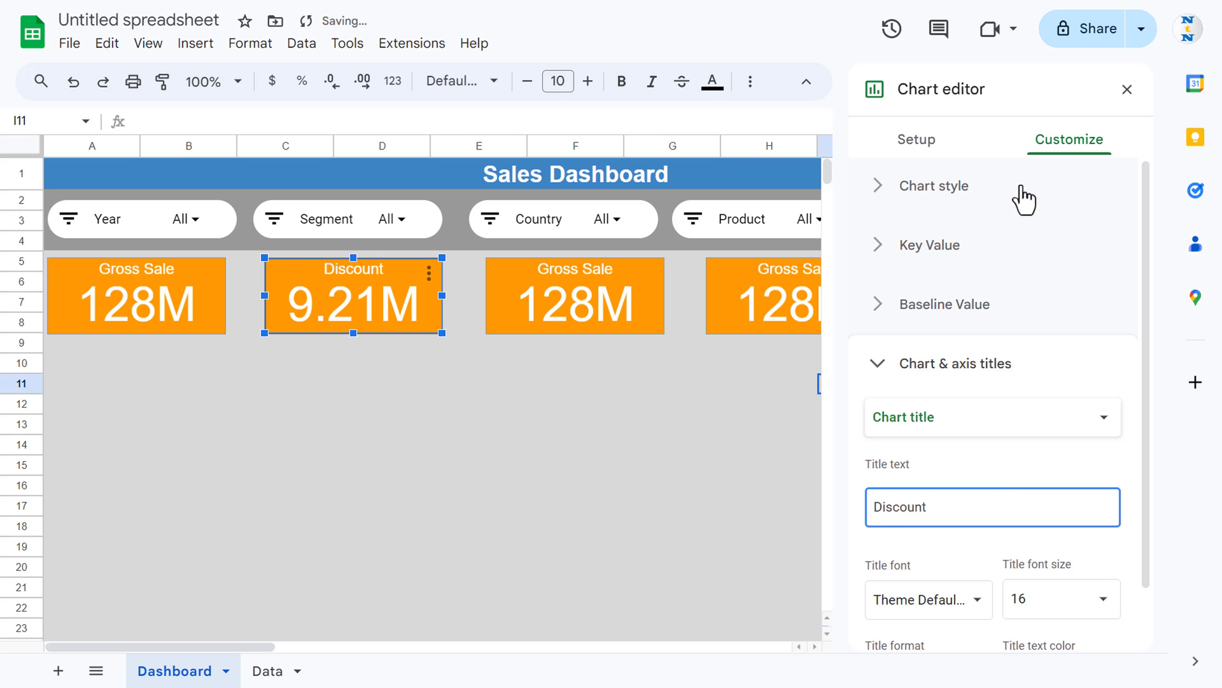
click(958, 191)
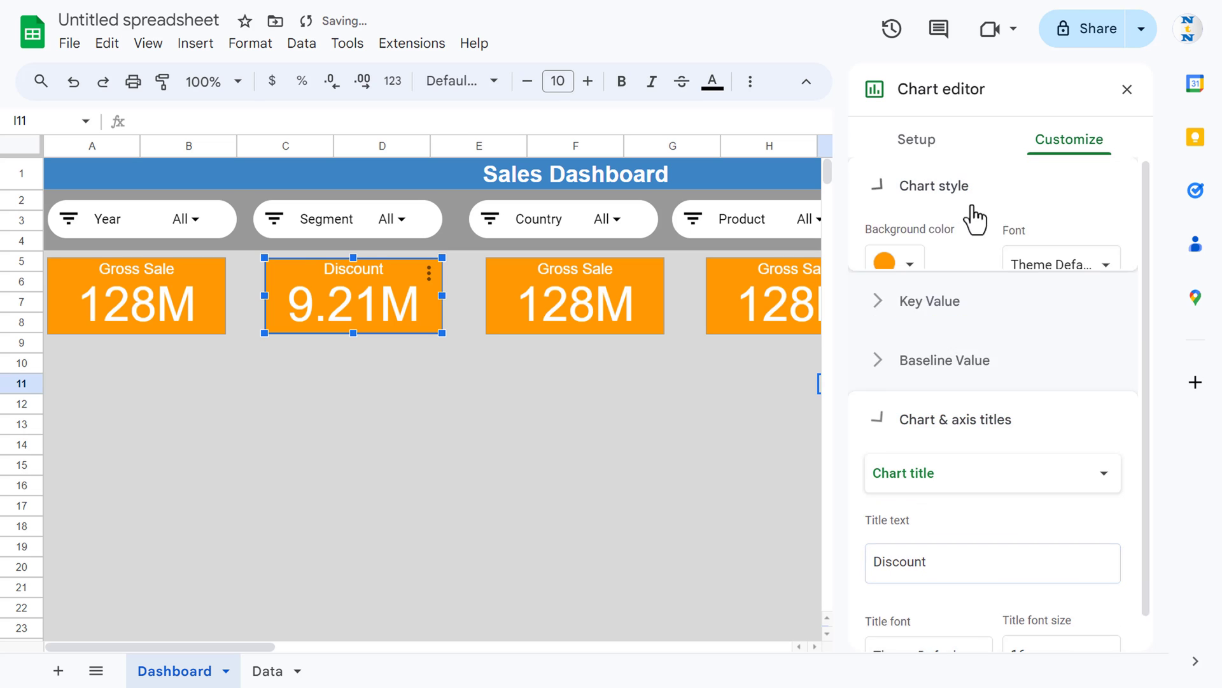
click(904, 266)
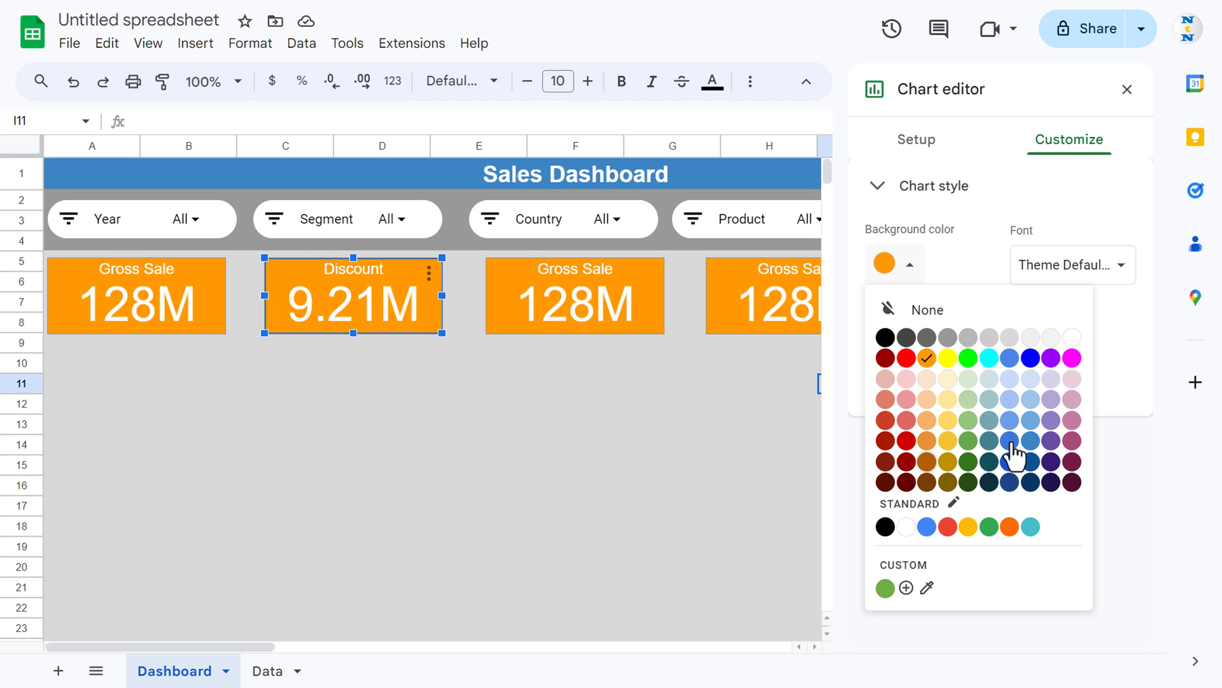
click(1011, 441)
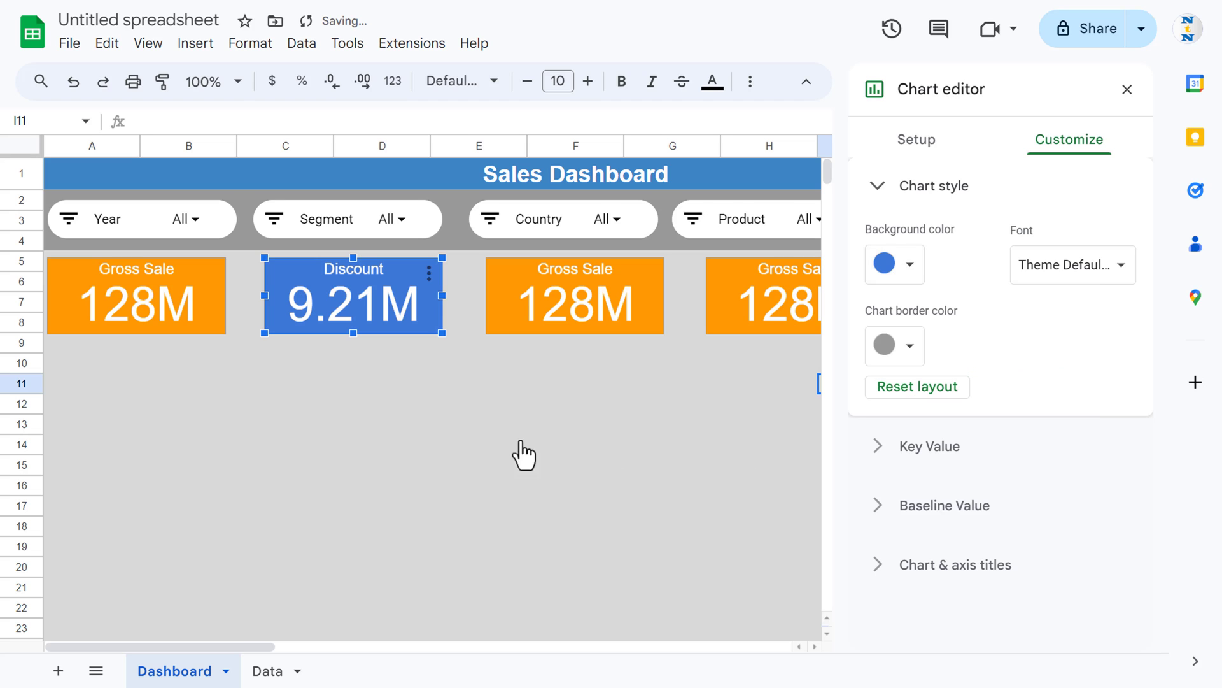
Set the third scorecard's background color to dark green and the fourth's to dark magenta.
click(610, 286)
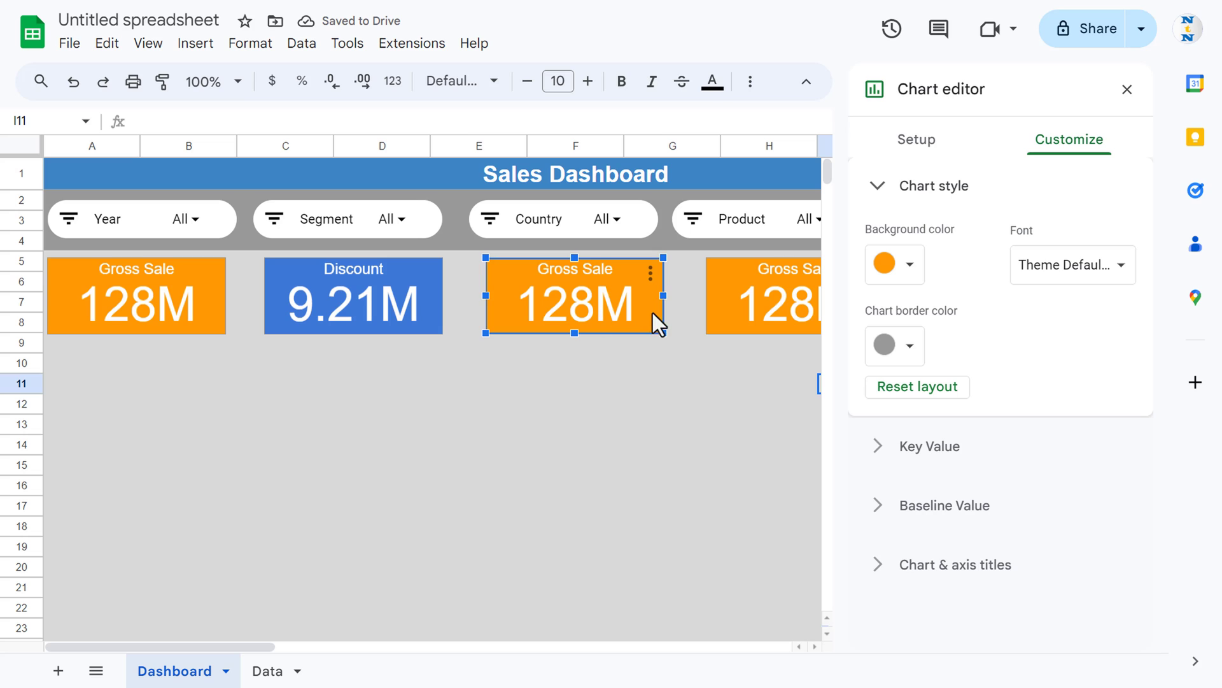
click(909, 266)
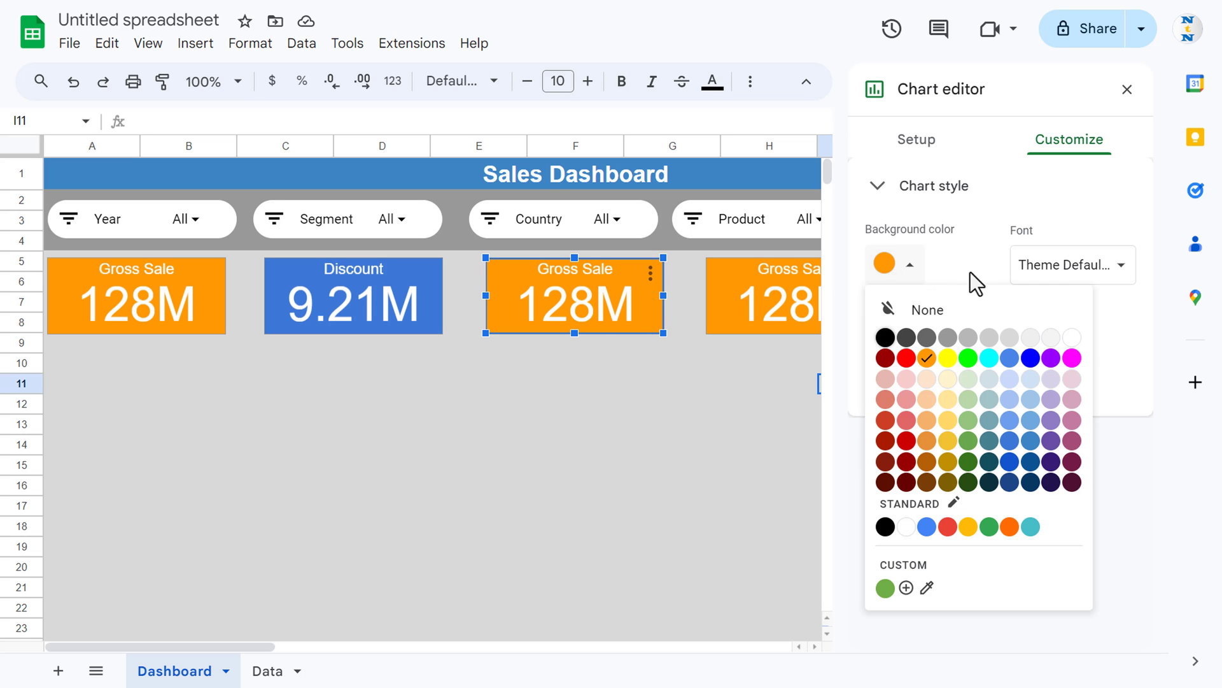
click(968, 461)
click(732, 269)
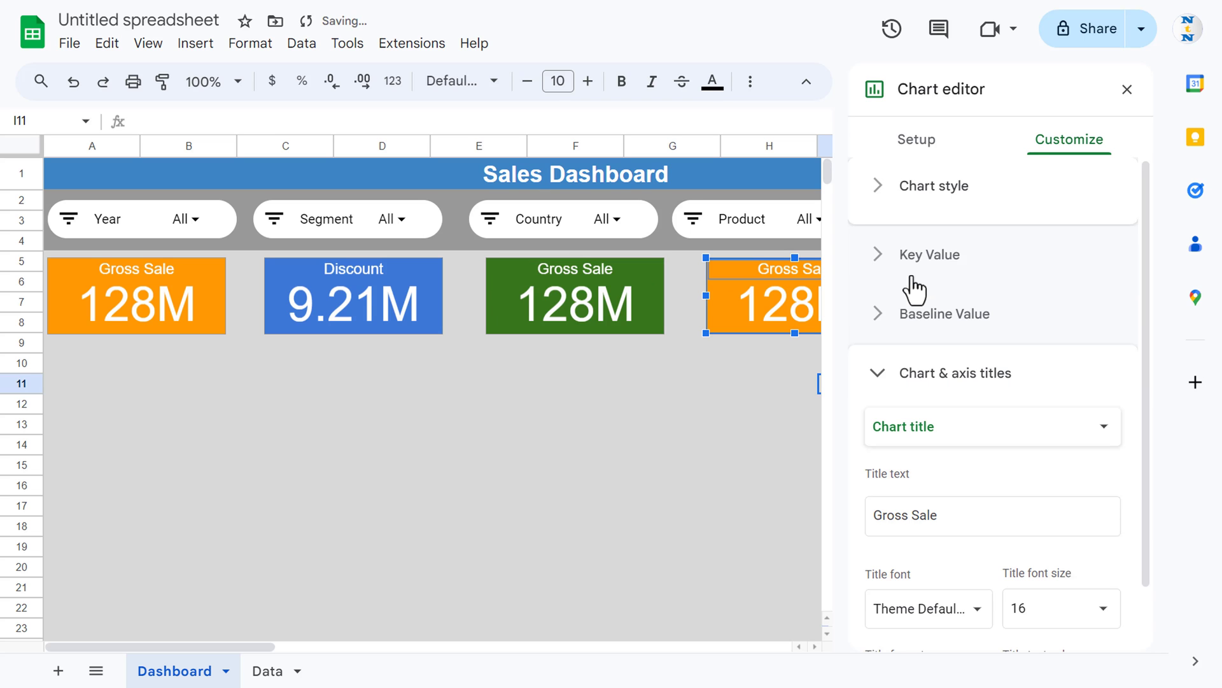
click(917, 187)
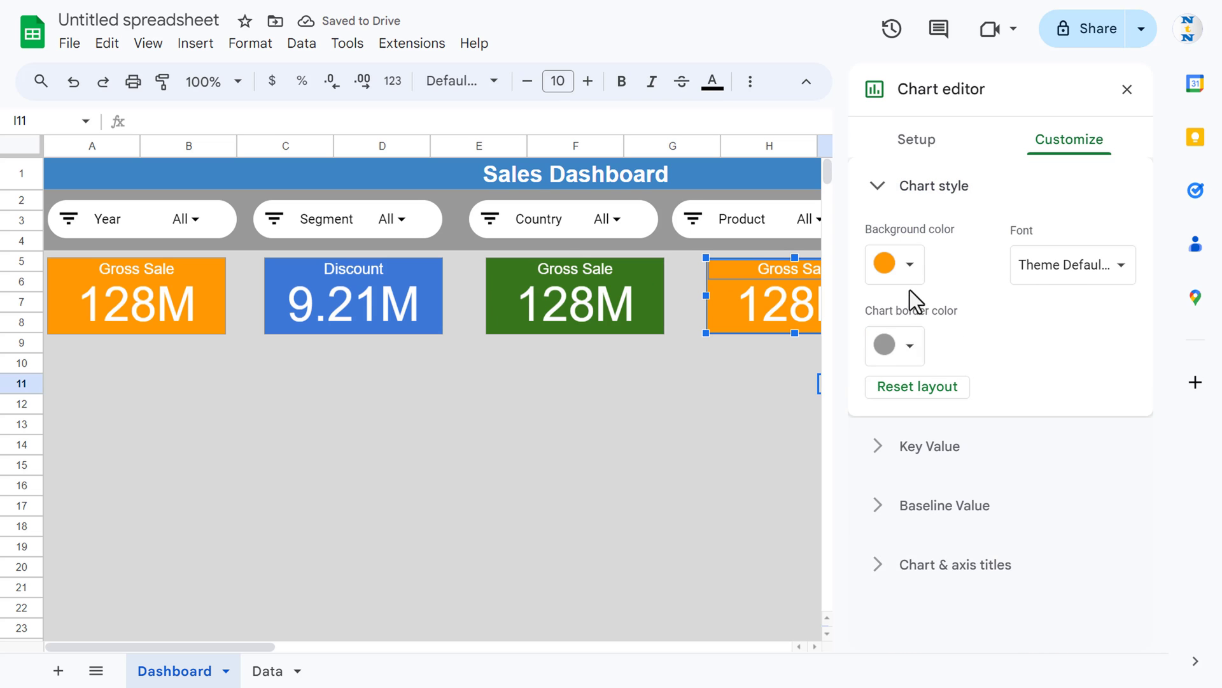
click(907, 267)
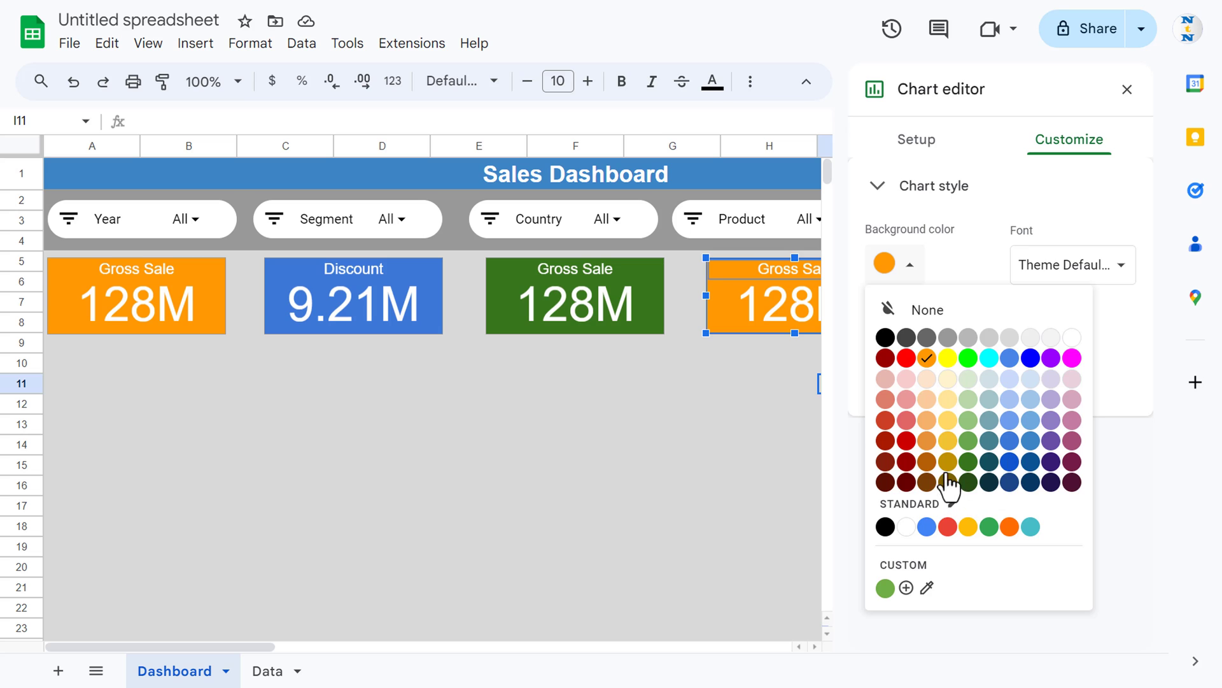
click(1072, 443)
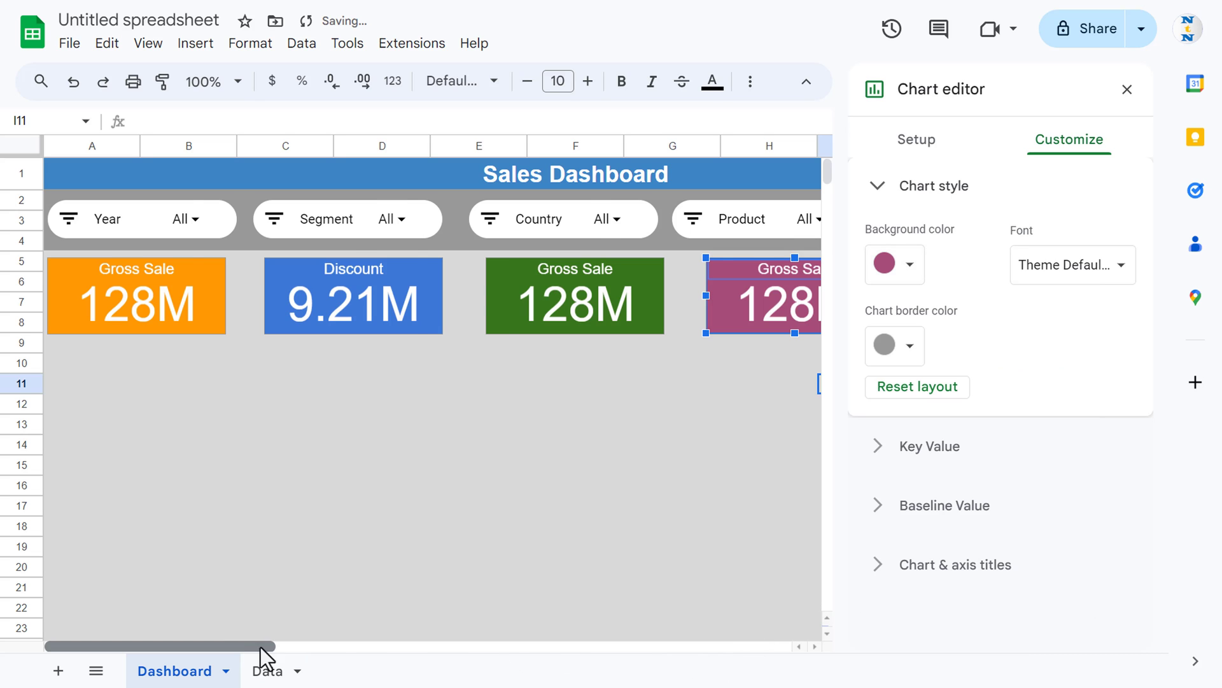
Set the background color of the fifth scorecard, below the Discount Band slicer, to teal and close the chart editor.
drag(261, 646, 422, 647)
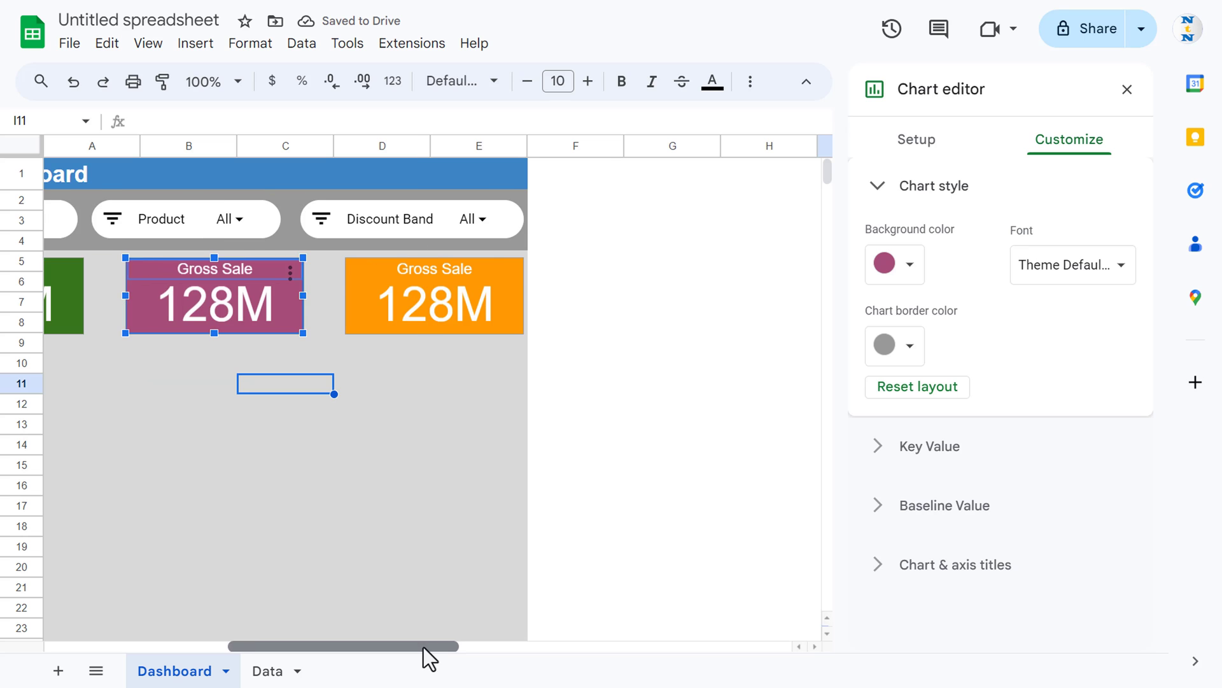
click(506, 290)
click(915, 265)
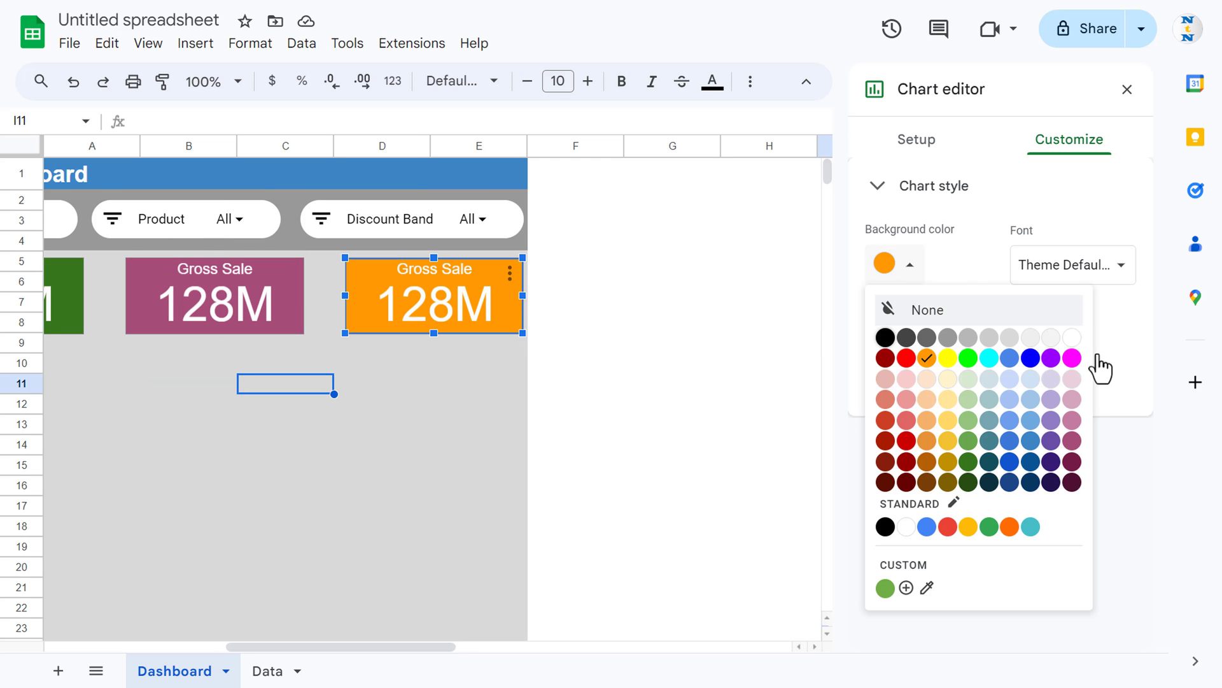
click(1034, 529)
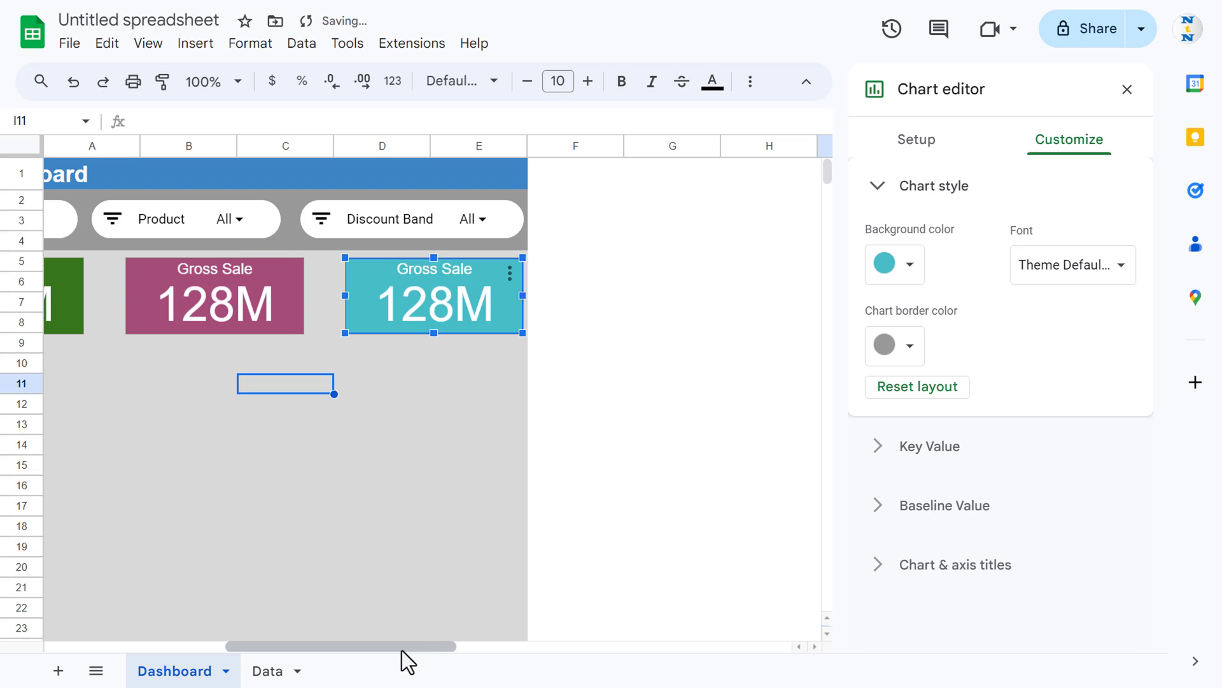
drag(402, 648, 281, 647)
click(471, 404)
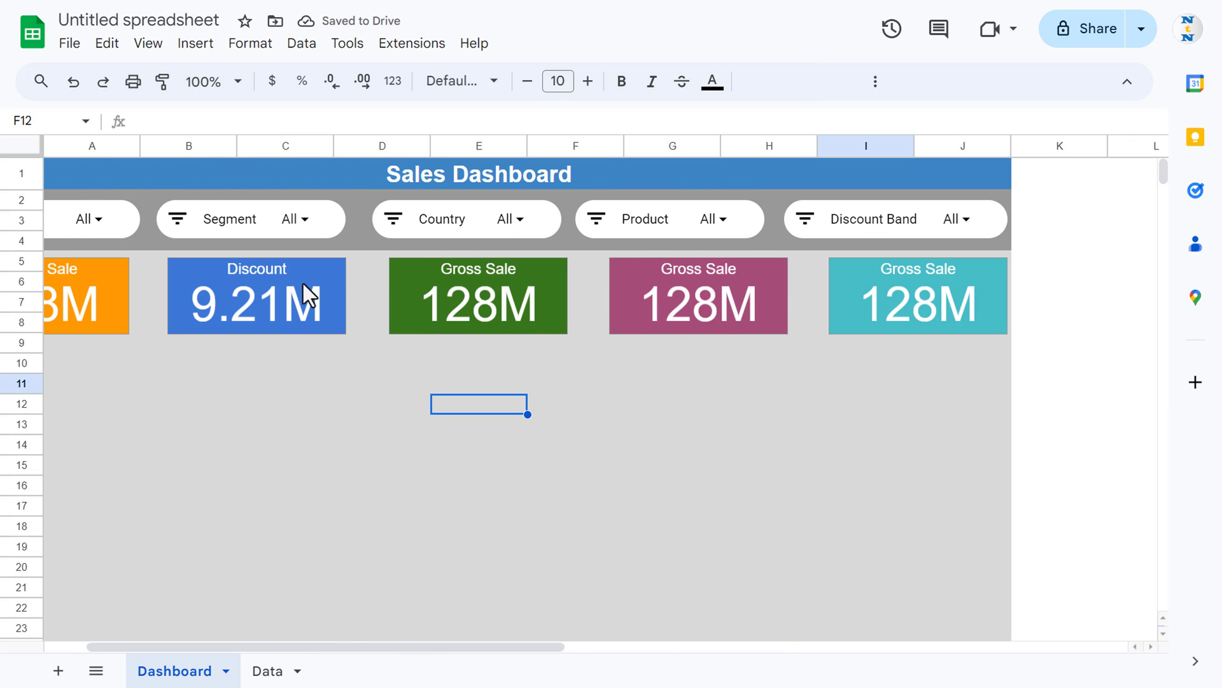
Change the third scorecard's data range to Data!J1:J701 so its key value is Sales.
click(418, 274)
double_click(417, 274)
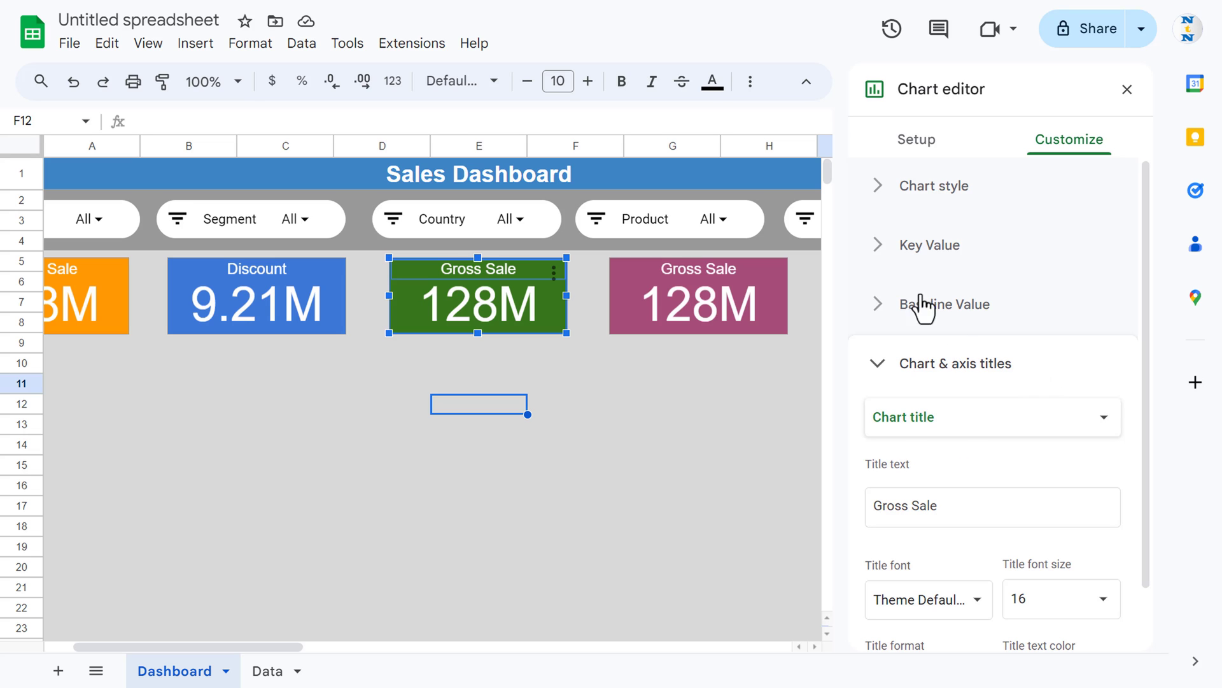
click(920, 143)
click(1003, 290)
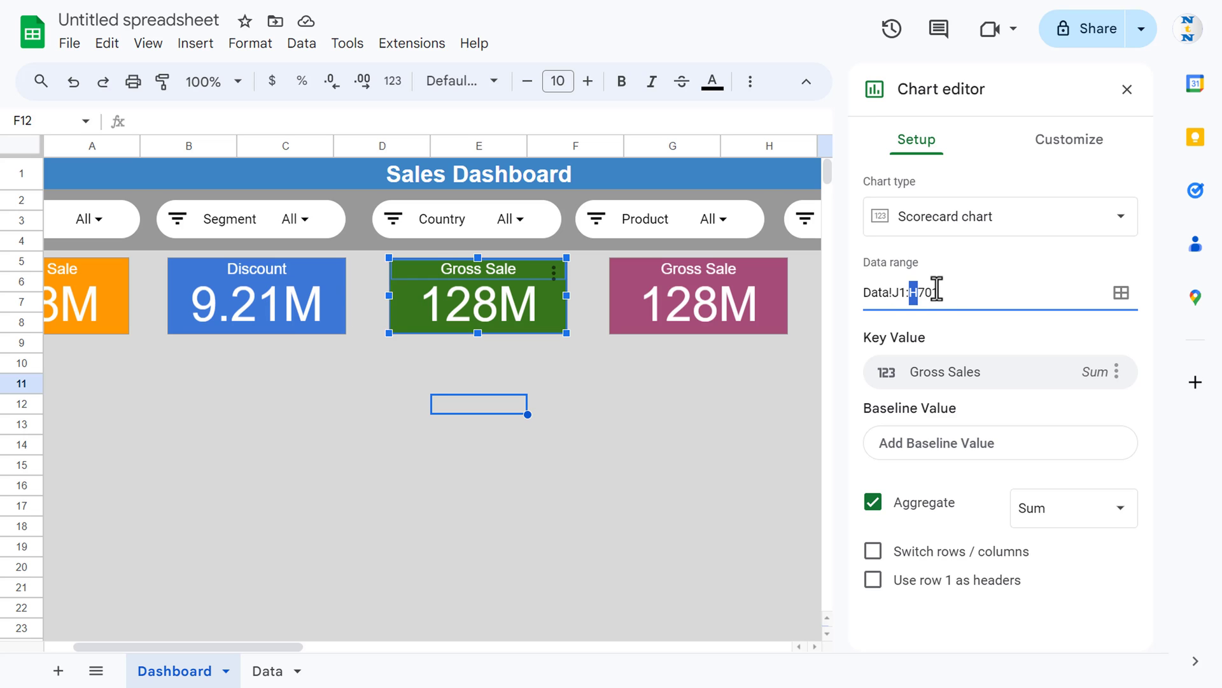
click(1010, 399)
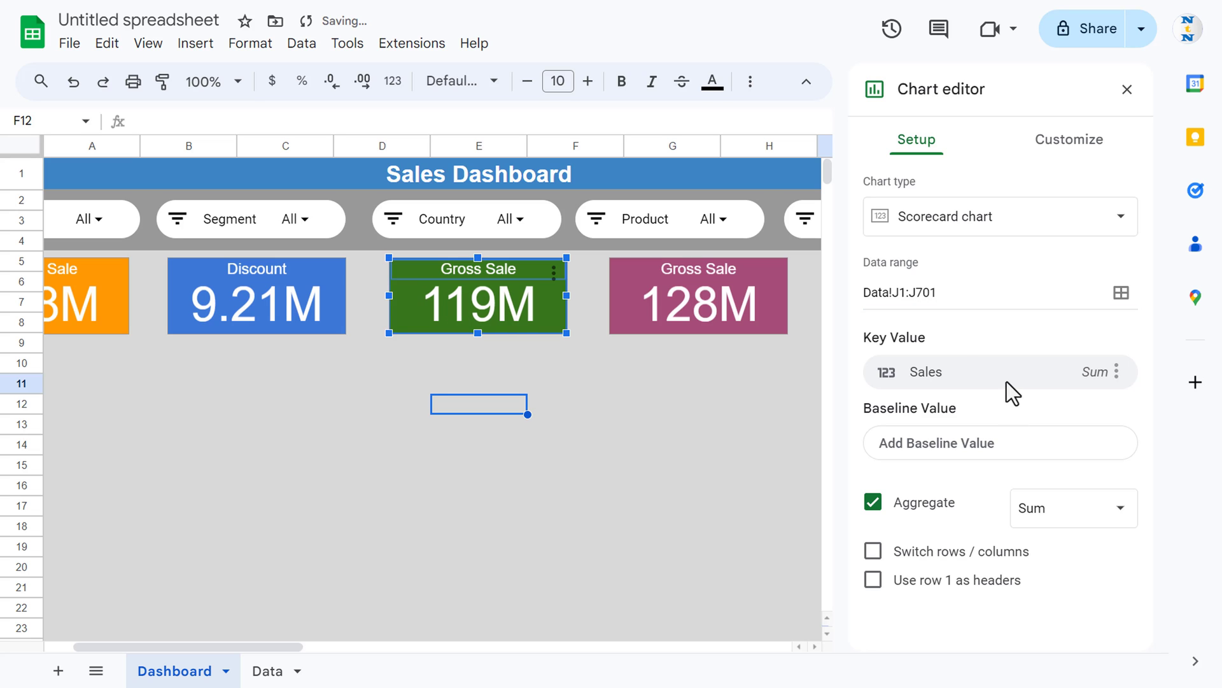
click(976, 372)
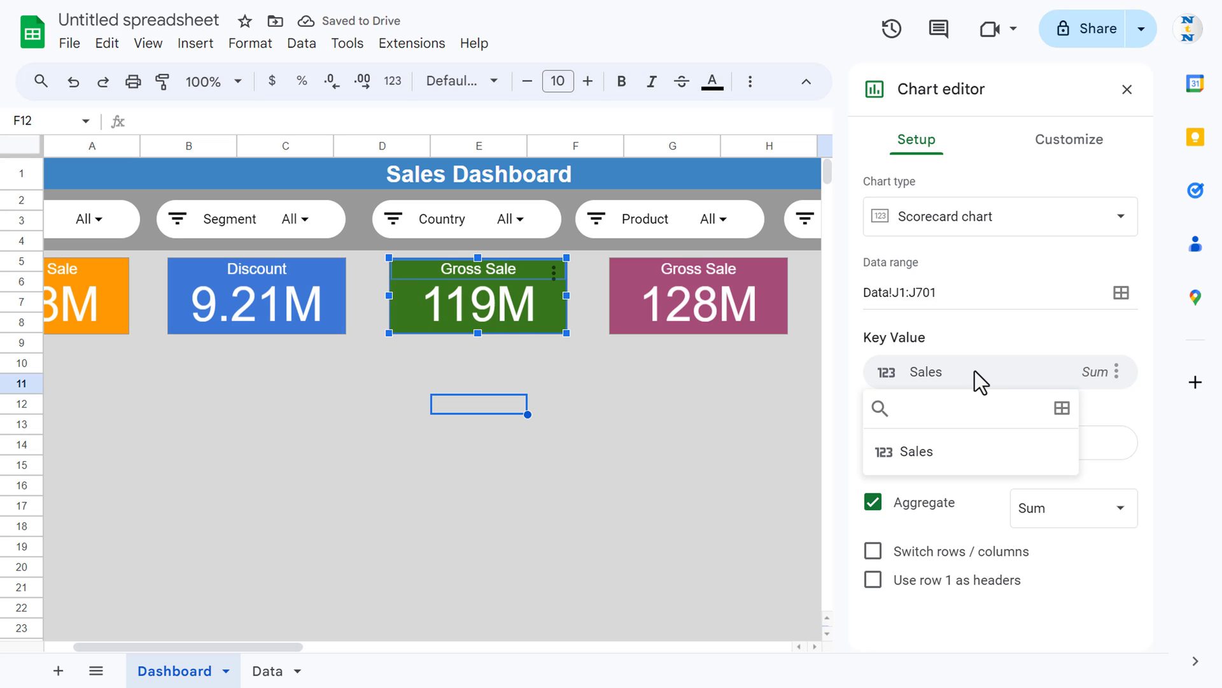
key(Escape)
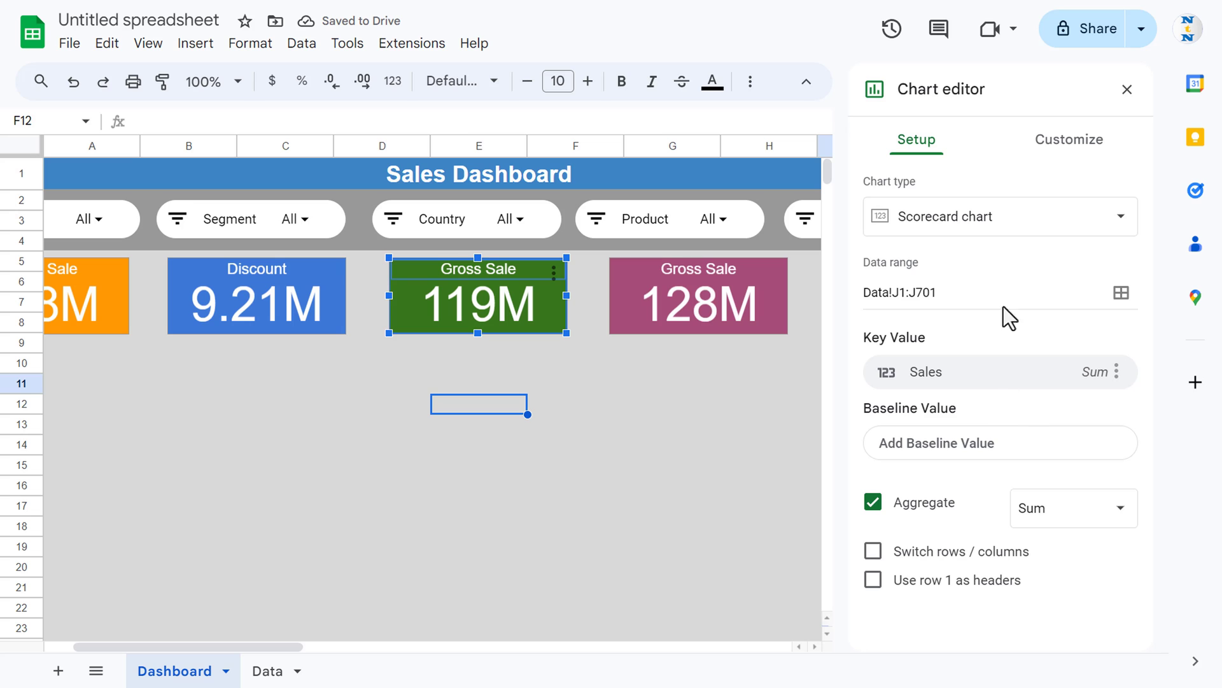
Set the dark green scorecard's title text to Net Sale.
click(1072, 147)
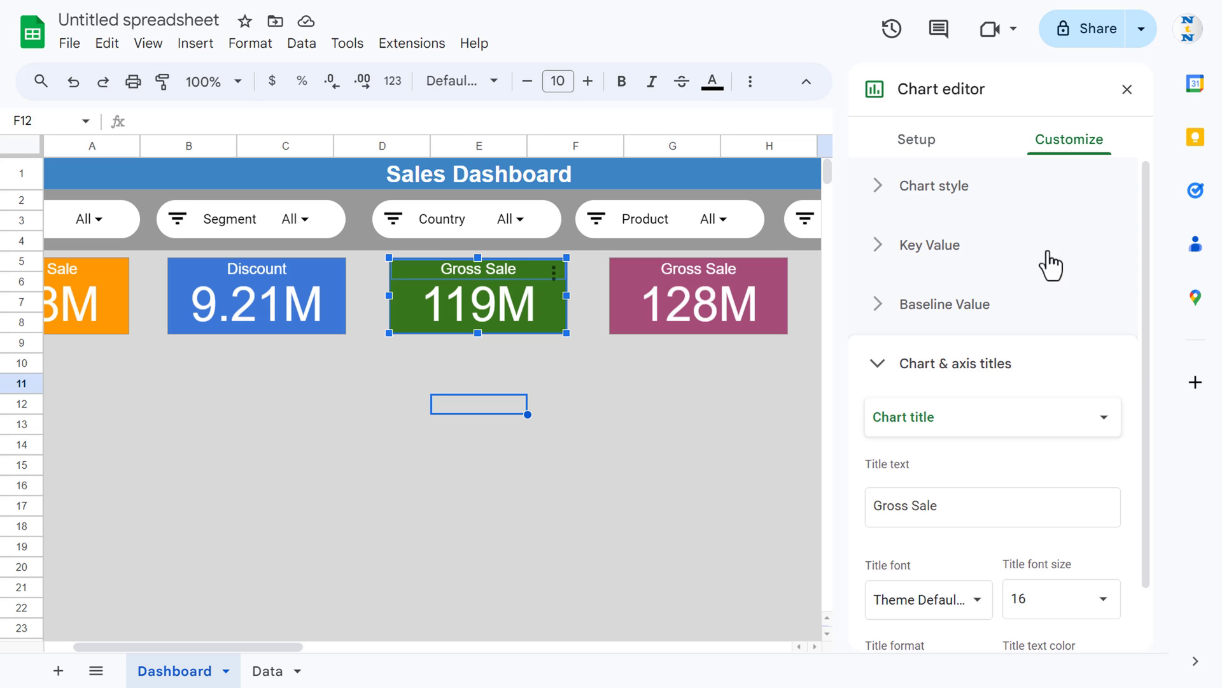
drag(912, 507, 848, 514)
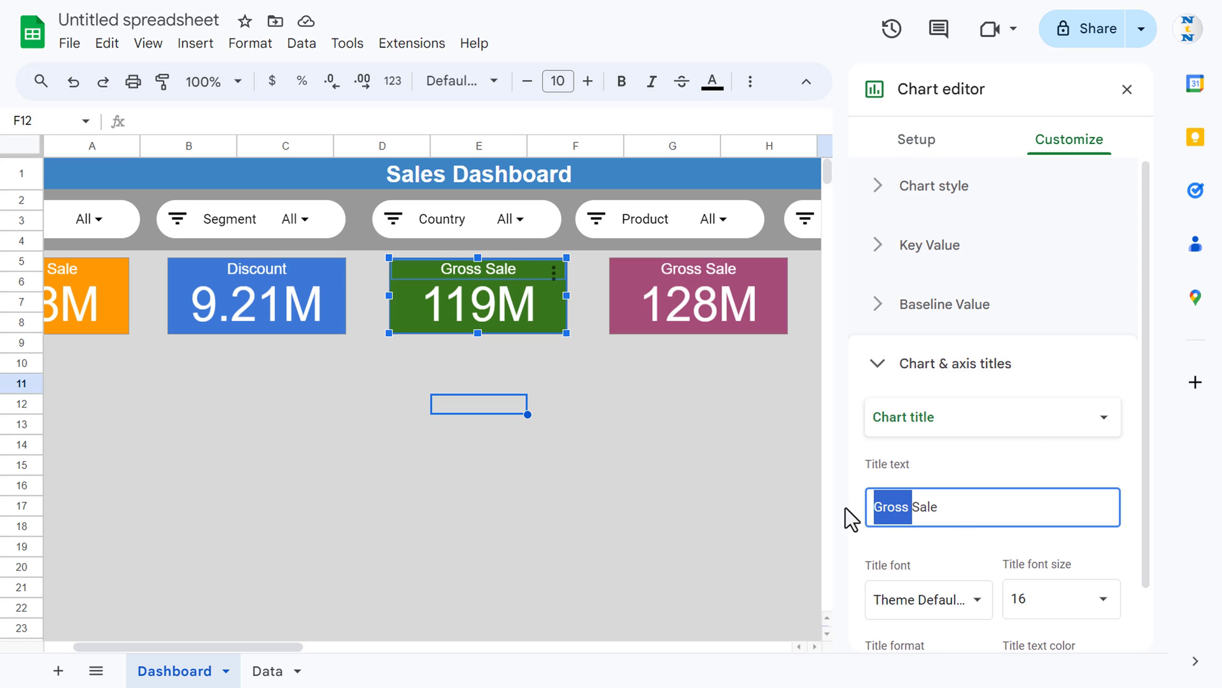
text(Net)
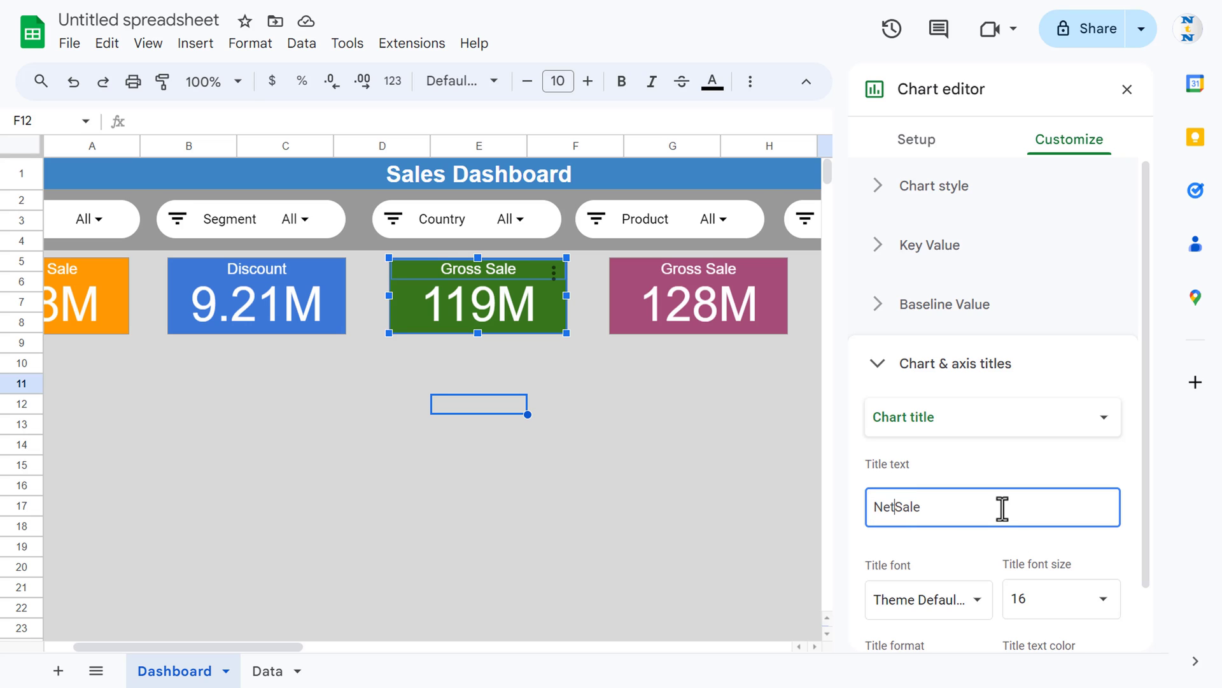
Change the fourth scorecard's data range to Data!K1:K701.
click(753, 278)
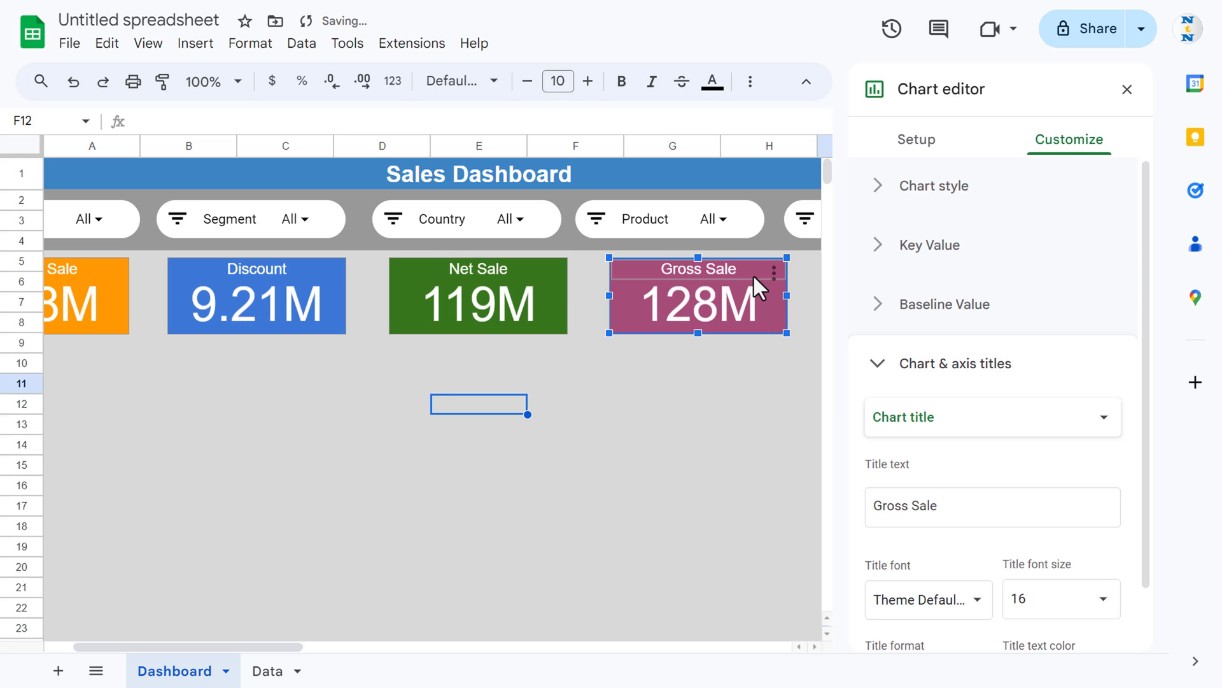
click(917, 142)
click(911, 292)
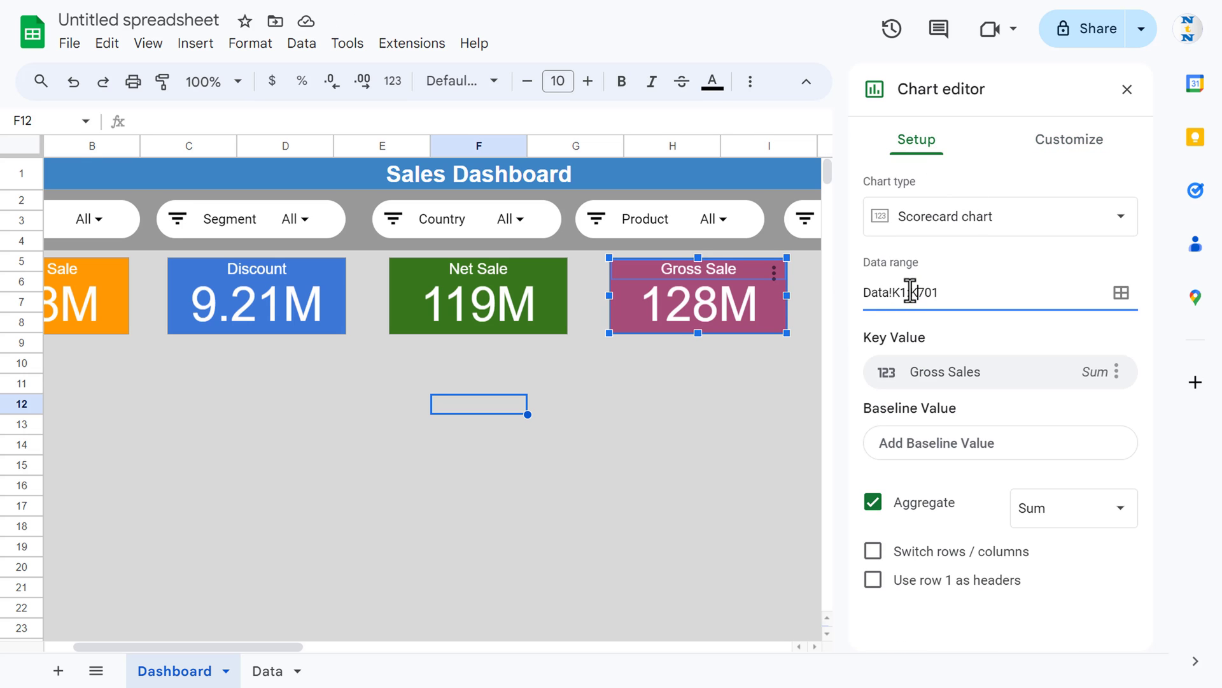
Set the dark magenta scorecard's title text to COGS.
click(1058, 151)
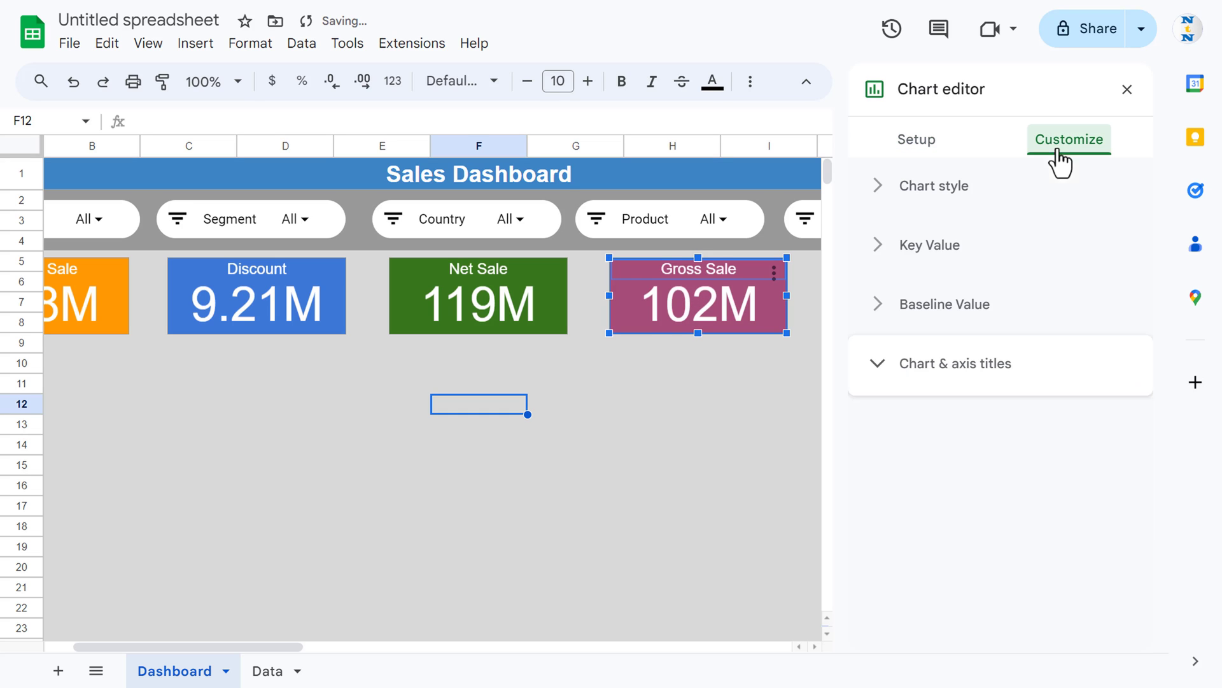
click(986, 491)
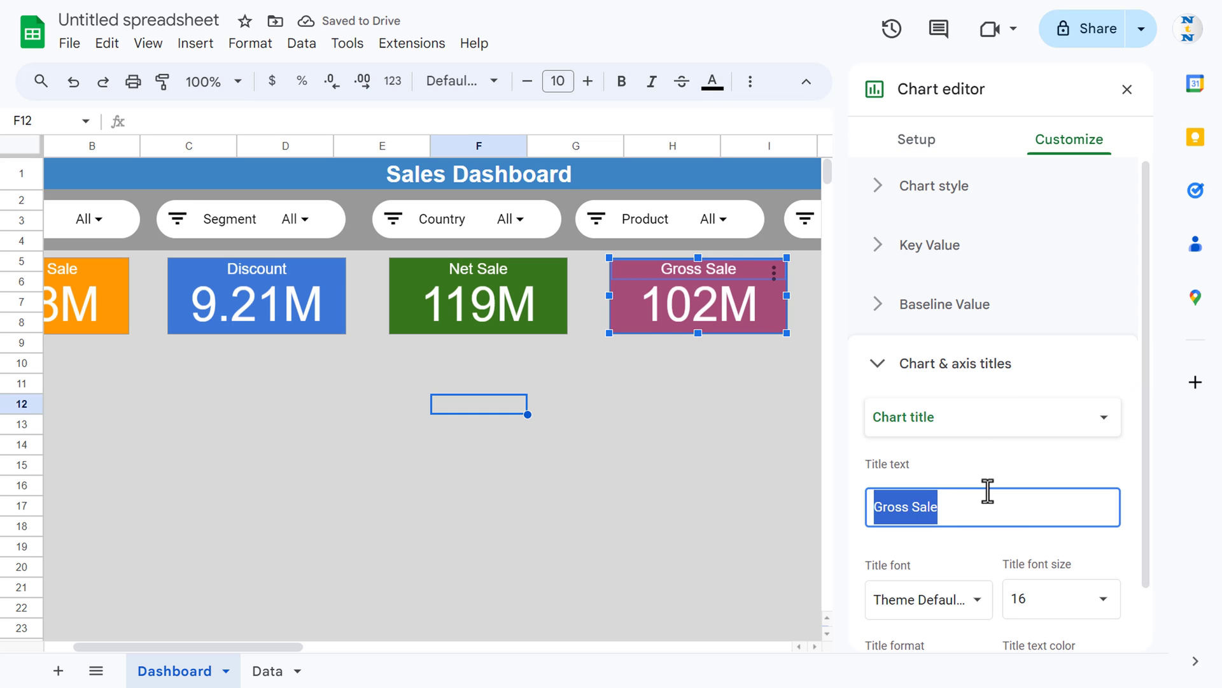
text(C)
text(GS)
Change the fifth scorecard's data range to Data!L1:L701.
scroll(578, 412, right, 5)
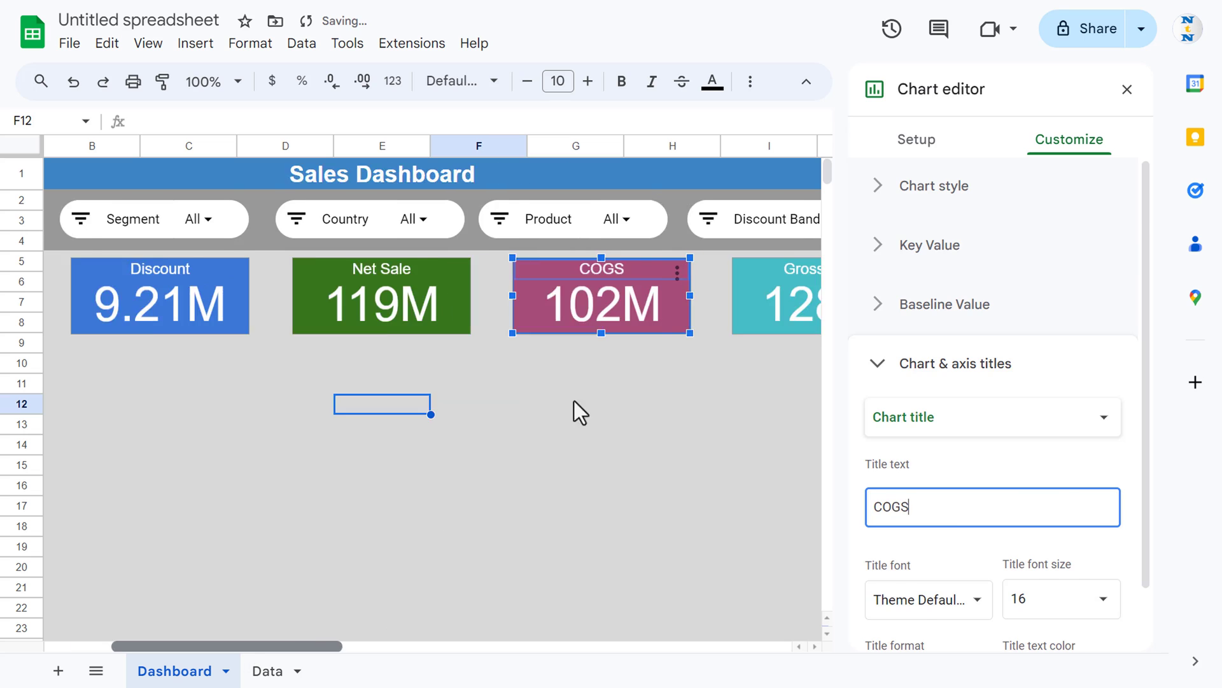
click(698, 296)
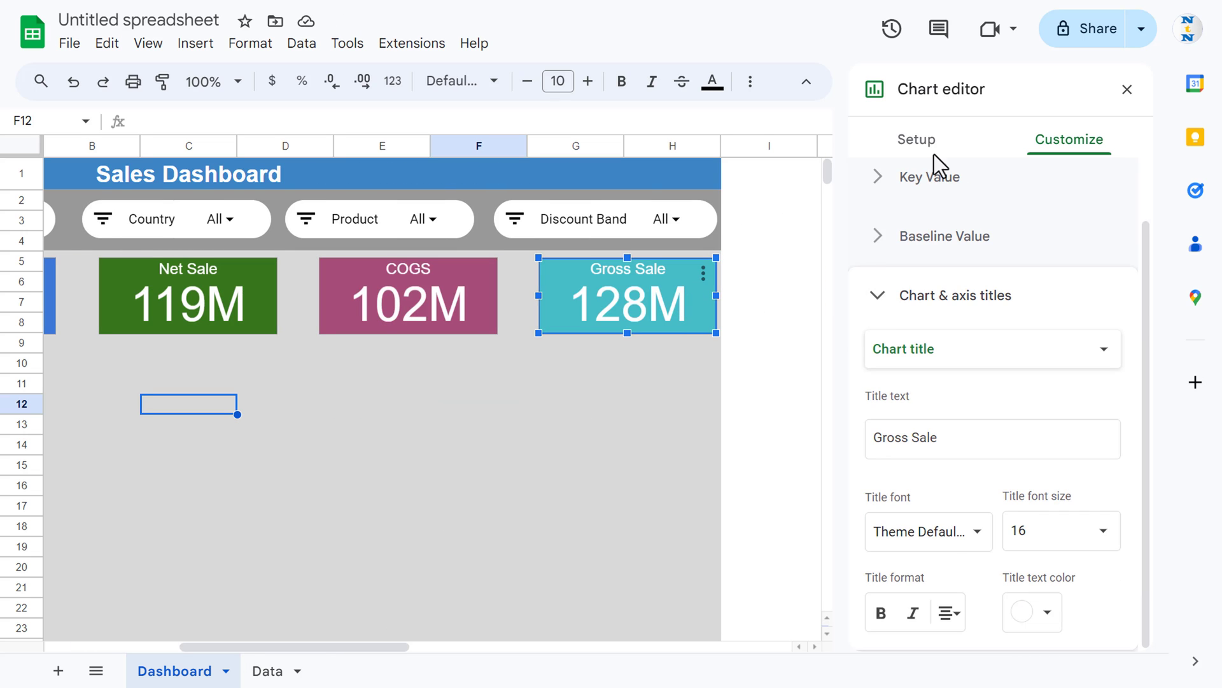
click(917, 142)
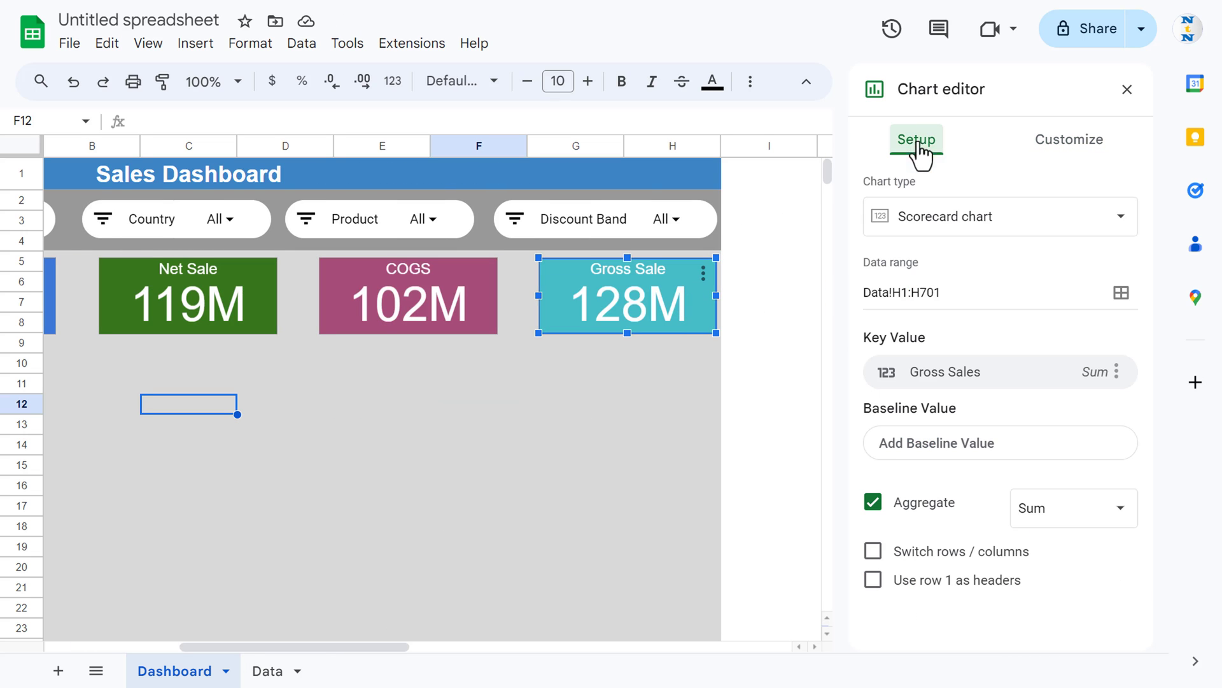
click(900, 291)
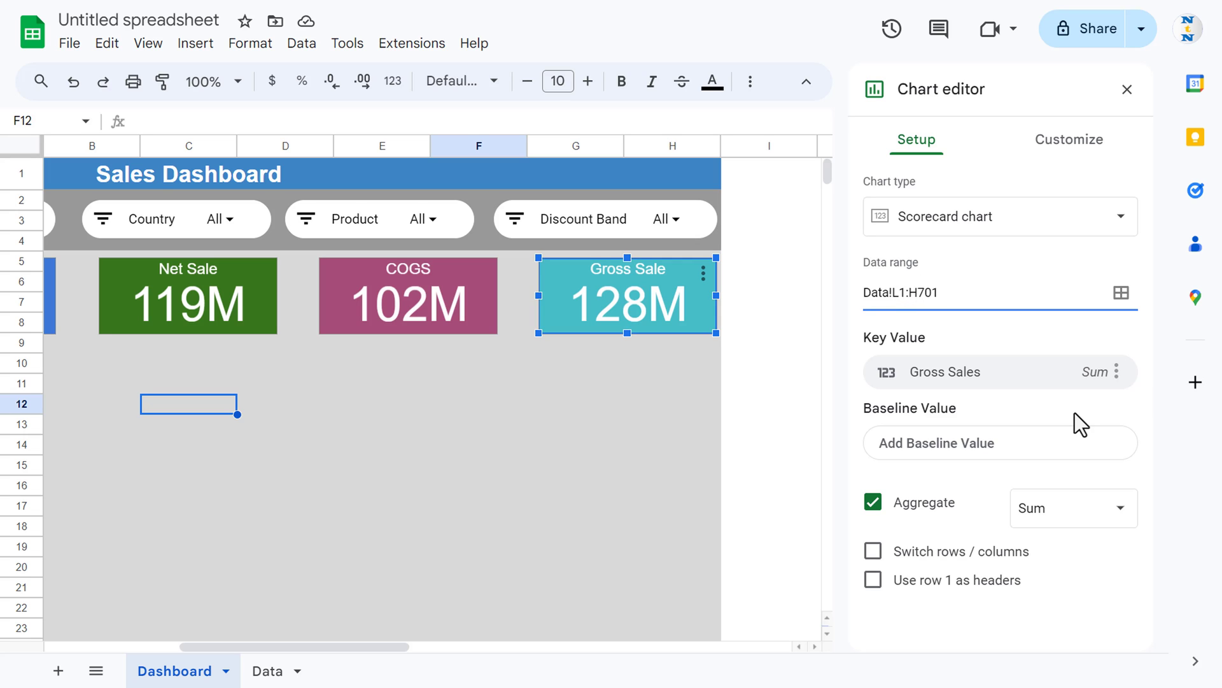
key(shift+Left)
text(L)
Set the teal scorecard's title text to Profit, close the chart editor and return to the first column.
click(1069, 139)
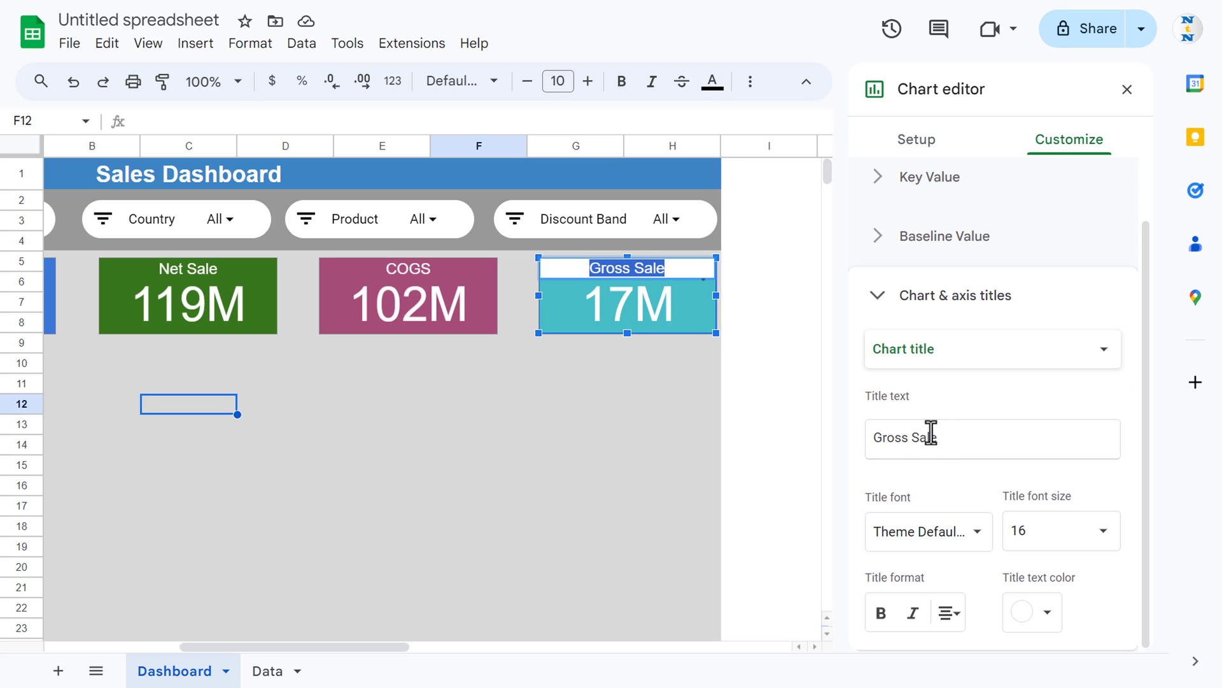
drag(944, 433, 859, 443)
text(Profit)
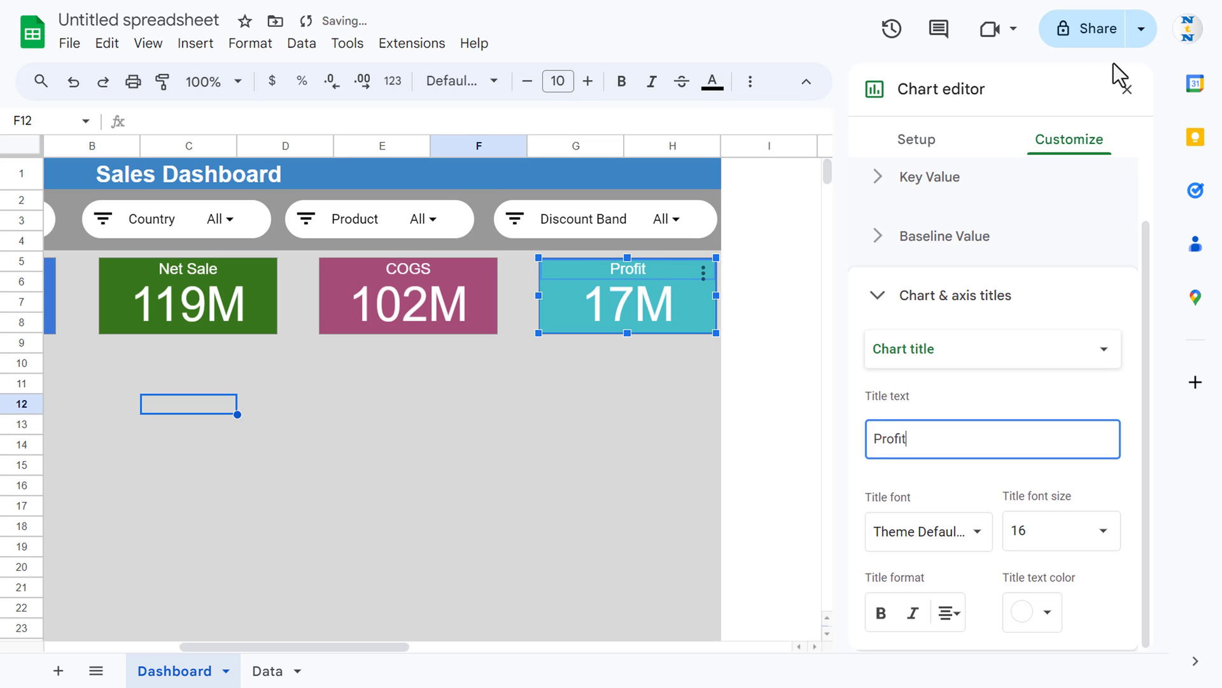
click(1126, 89)
click(693, 383)
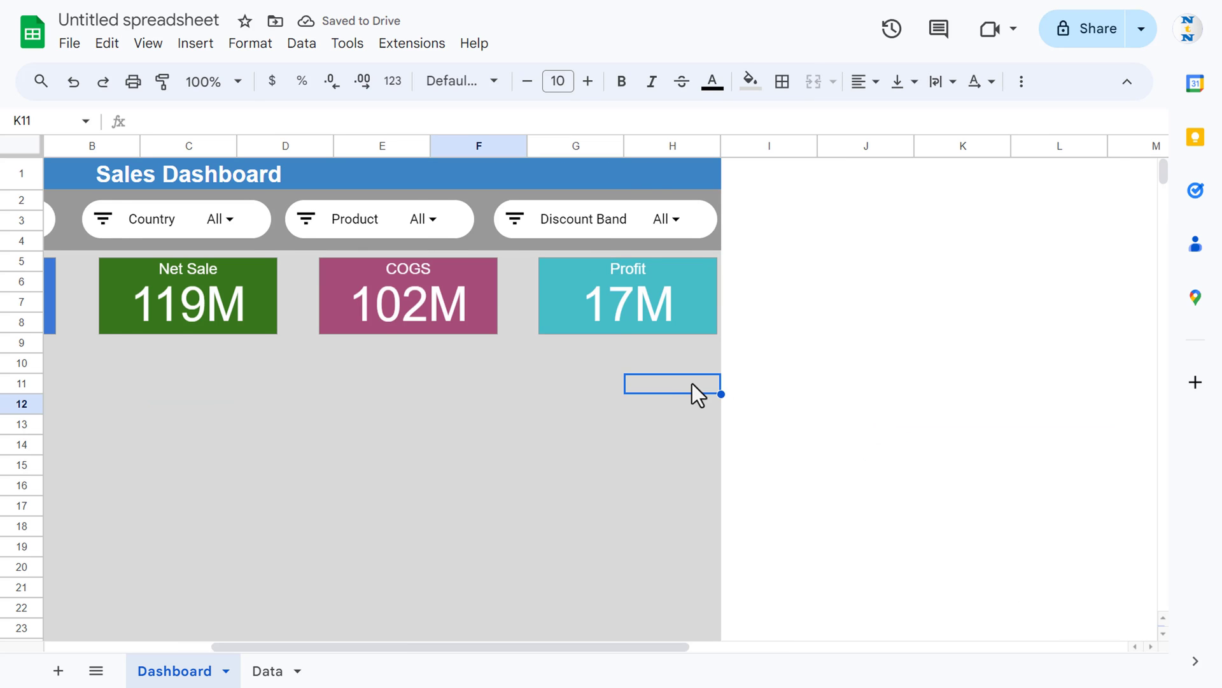
key(Home)
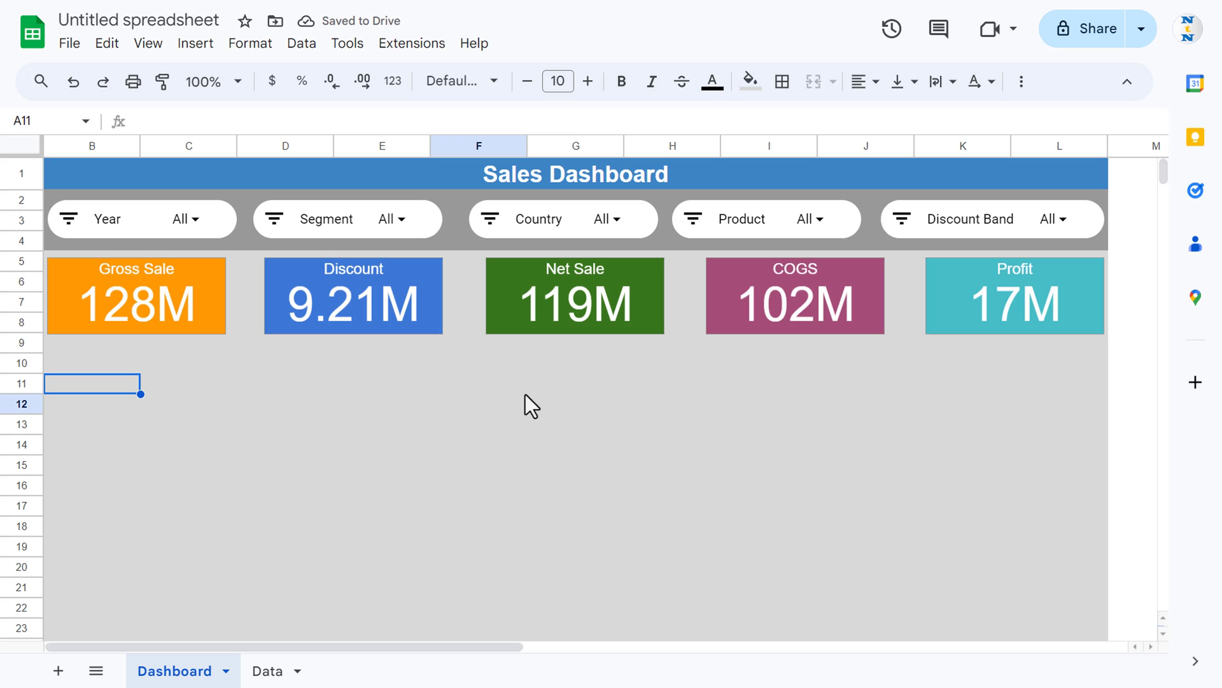
Insert a new chart from cell A10 of the dashboard and set its type to Area chart.
drag(74, 367, 559, 377)
click(118, 368)
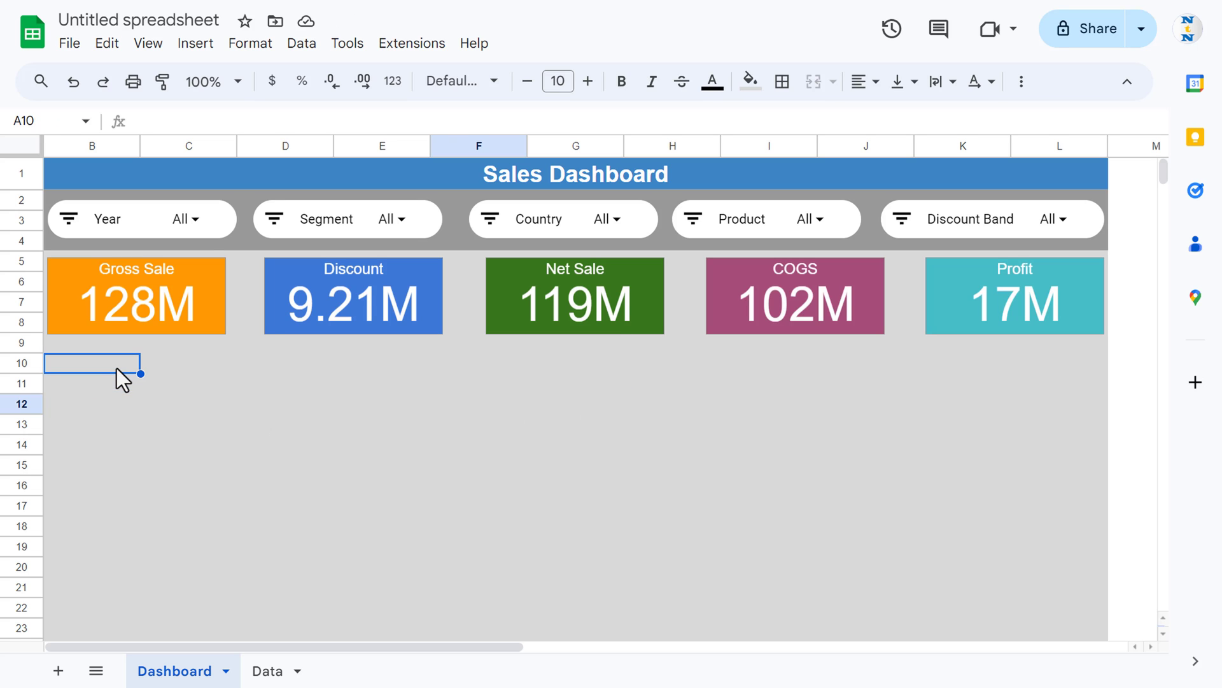
click(201, 44)
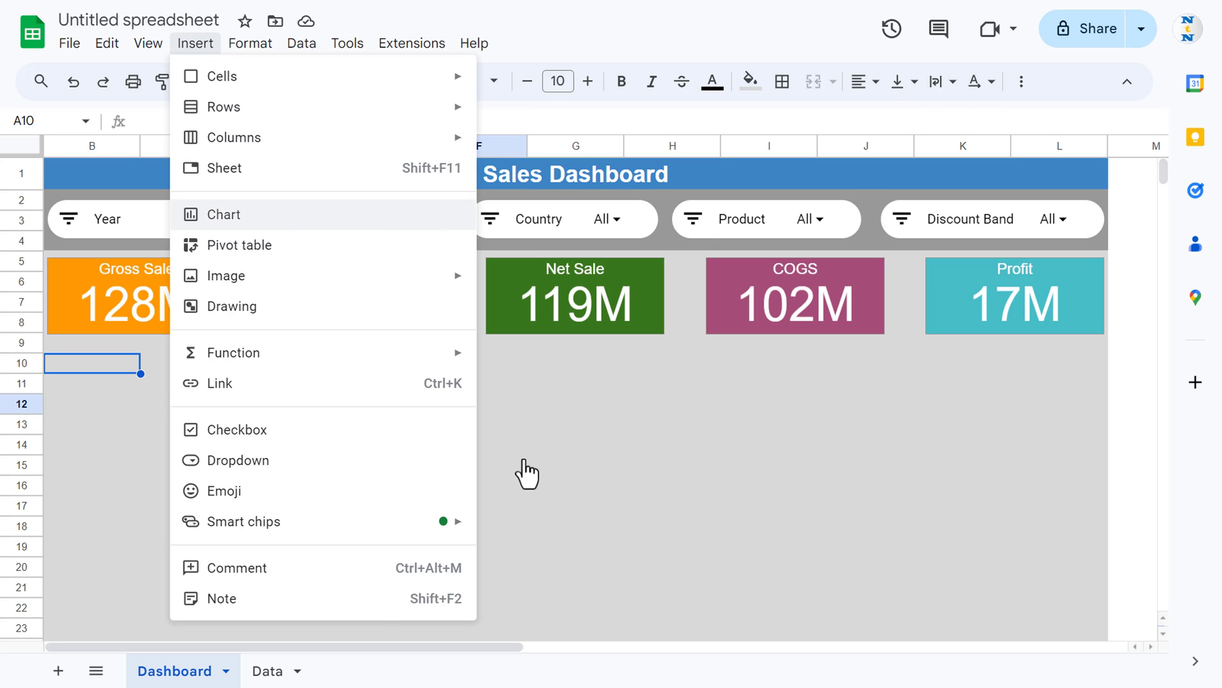
key(Return)
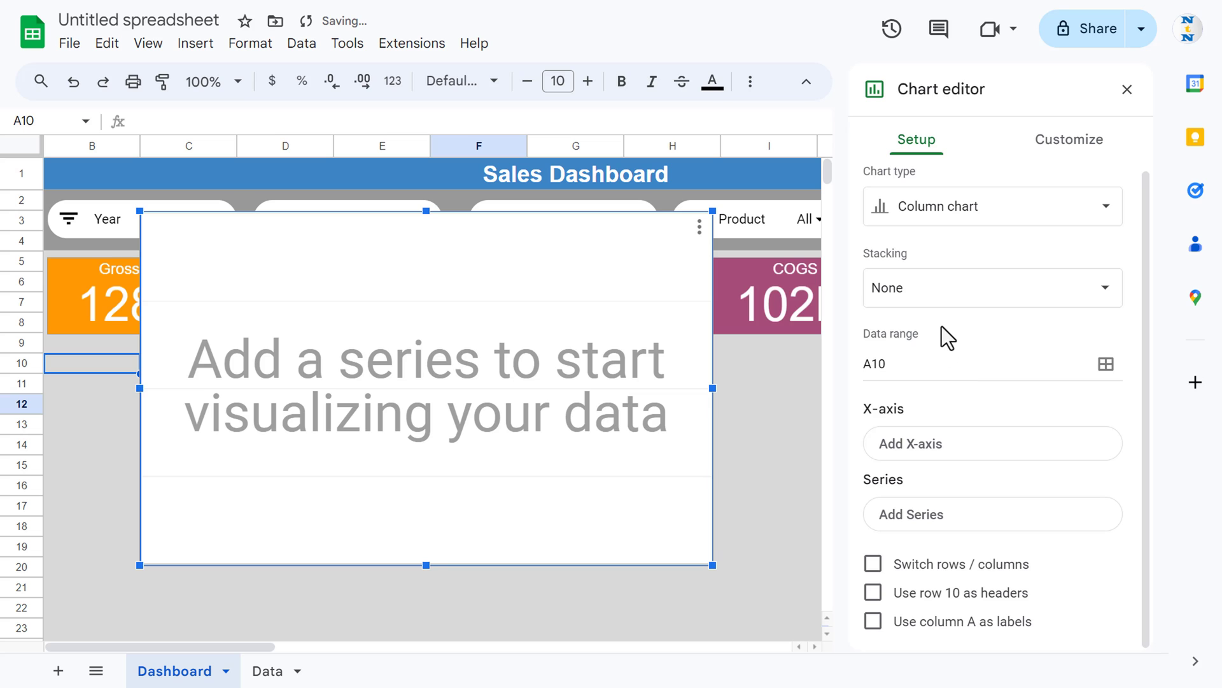
click(1098, 219)
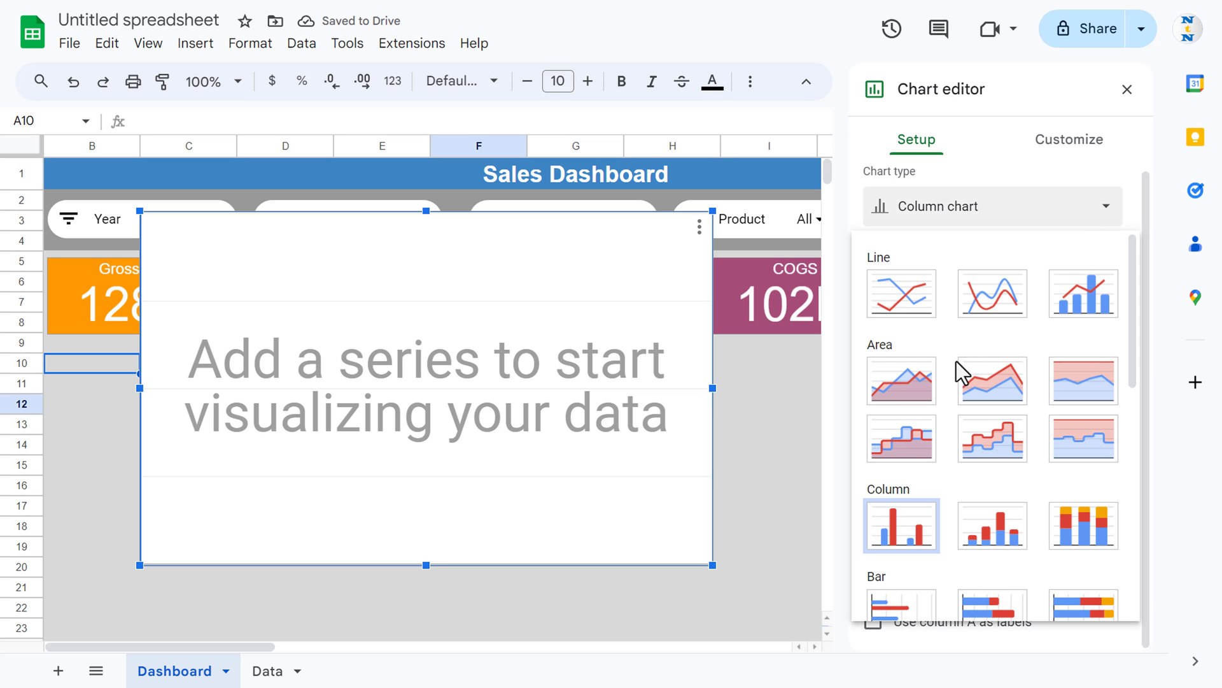
click(910, 391)
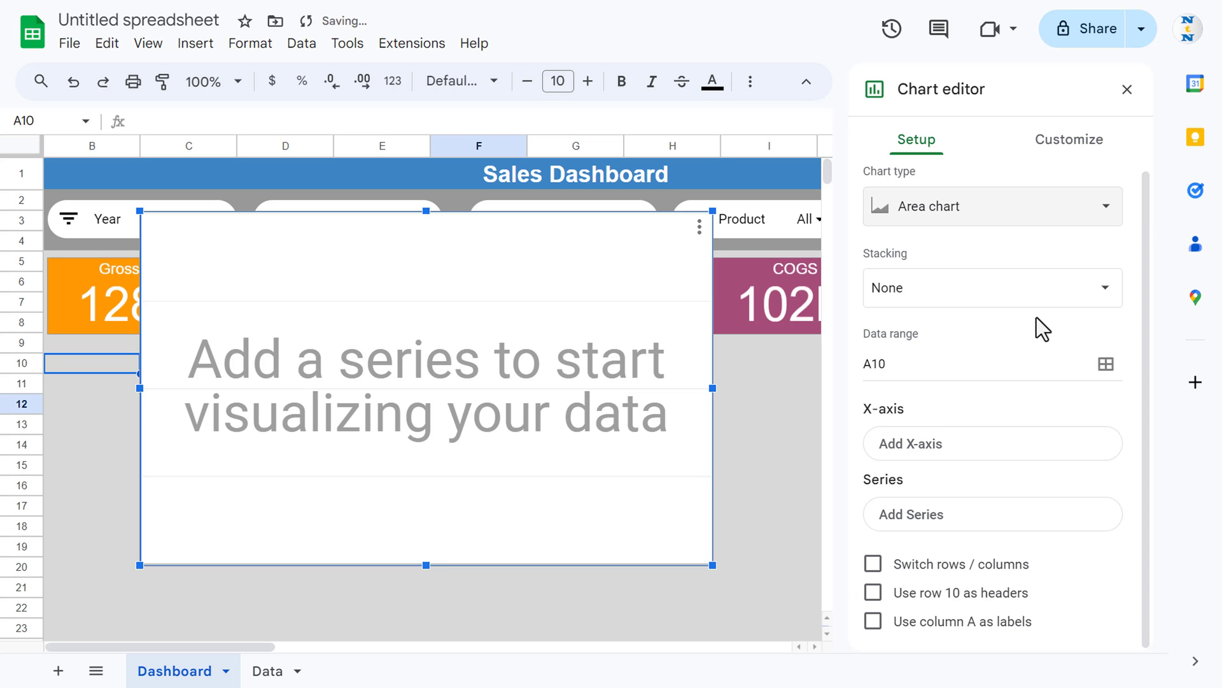
Choose the Date column of the Data sheet, Data!M1:M701, as the area chart's first data range.
click(1106, 364)
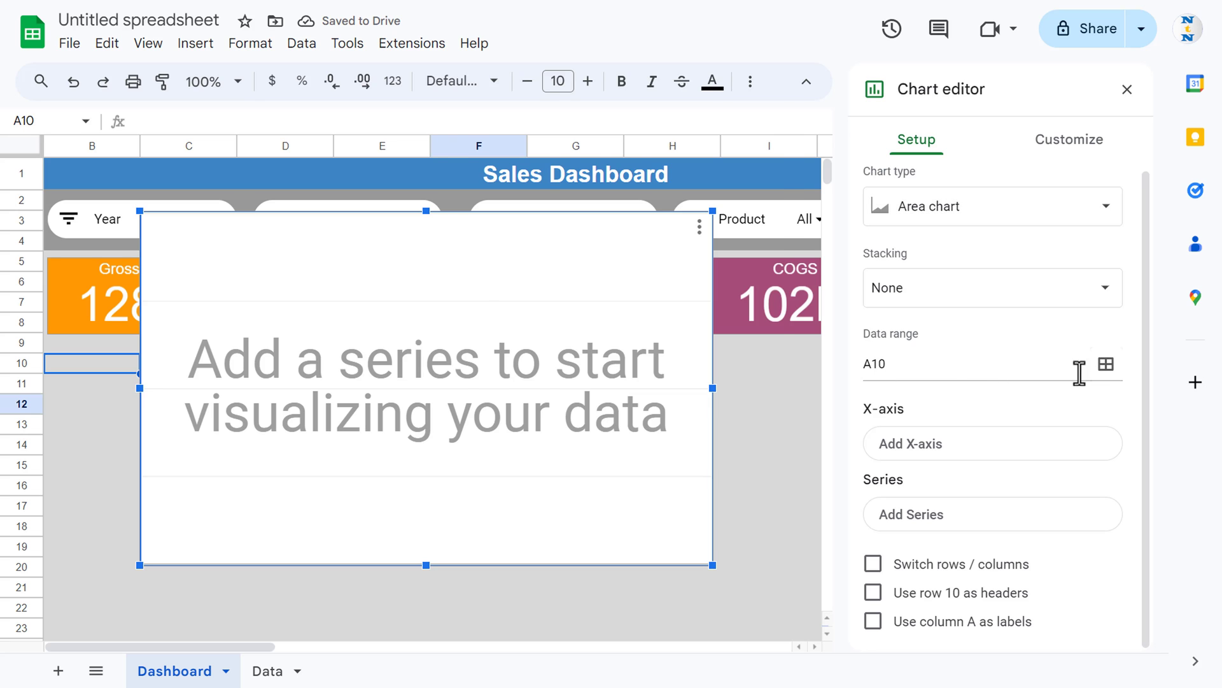
drag(525, 204, 432, 215)
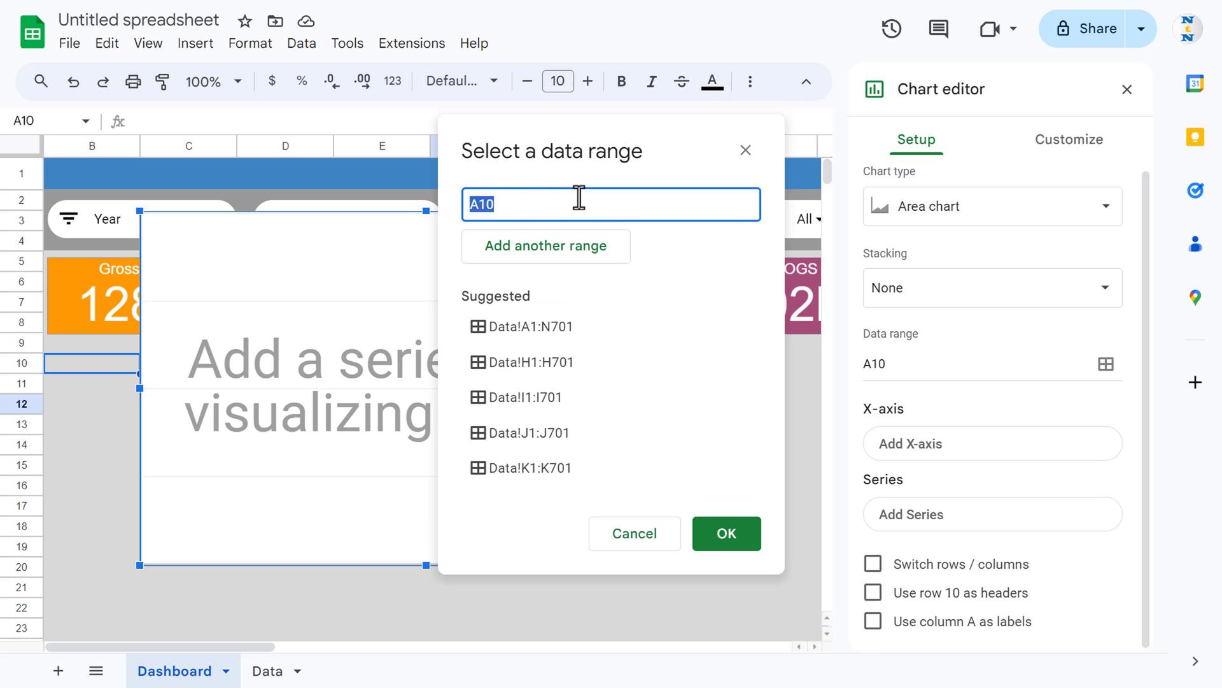
click(261, 674)
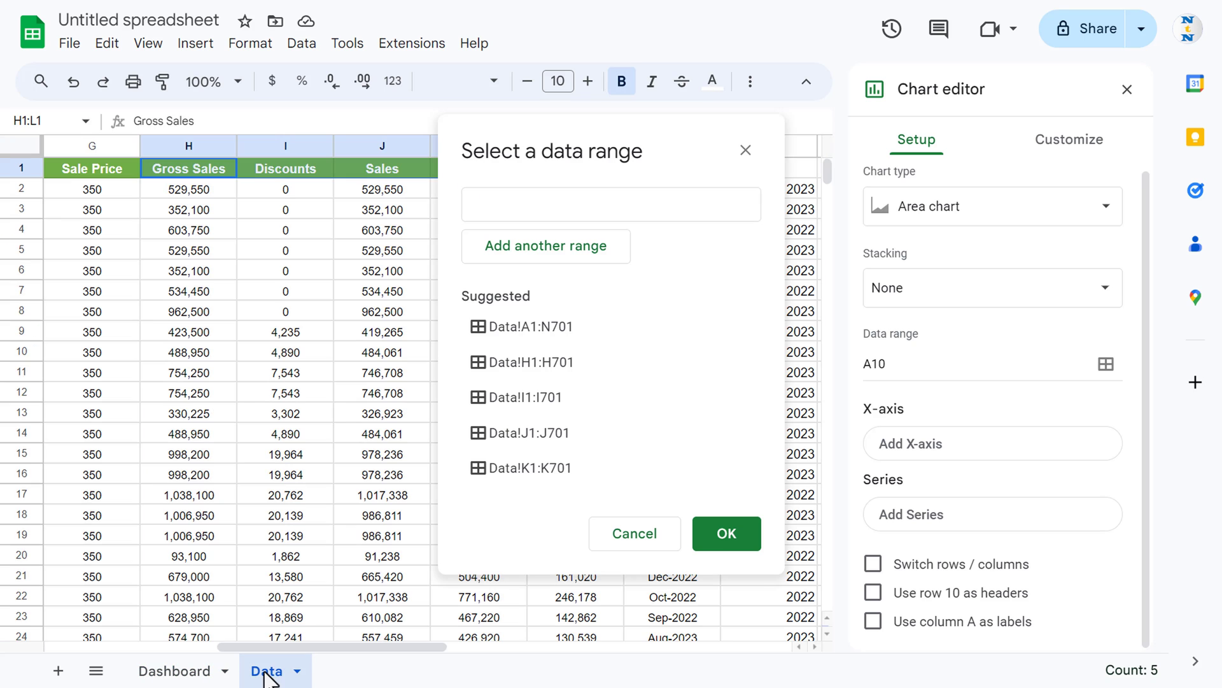
click(291, 168)
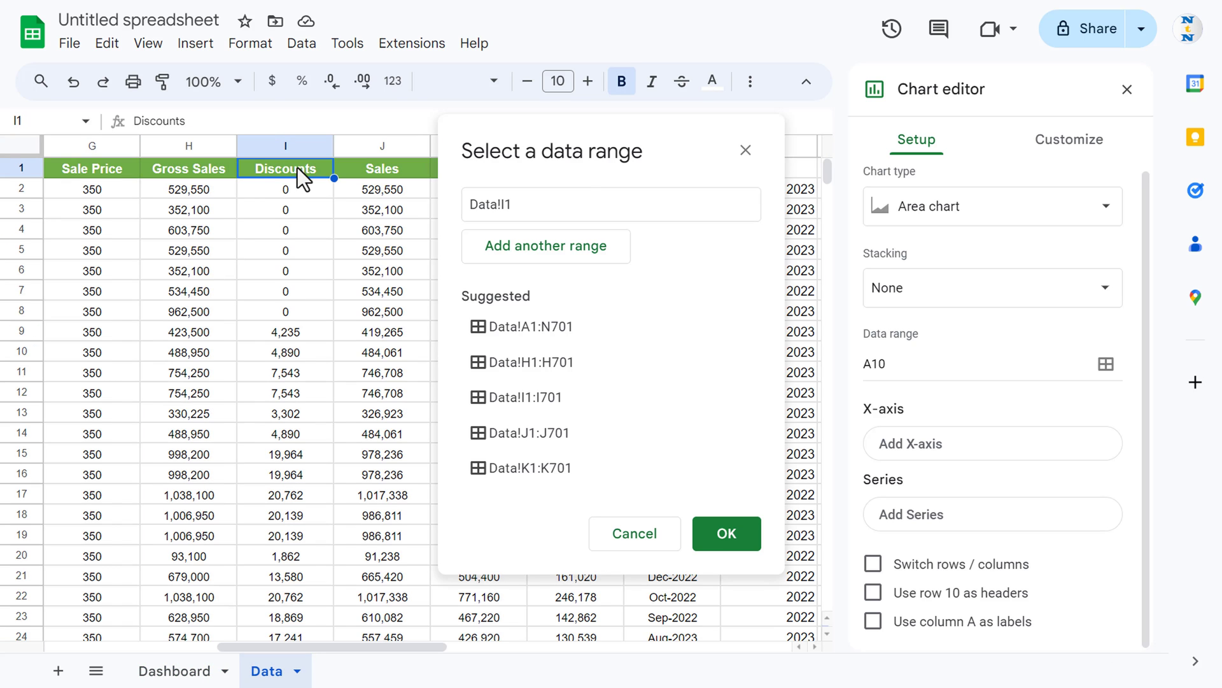
key(ctrl+Right)
click(681, 172)
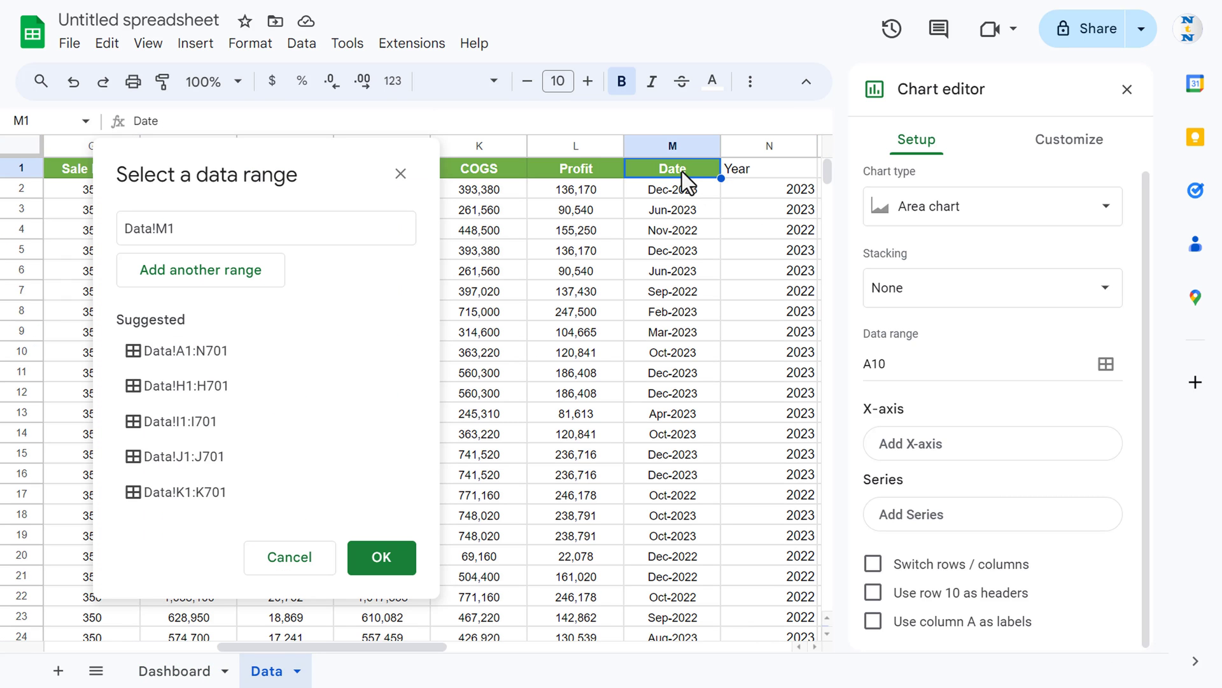
key(ctrl+shift+Down)
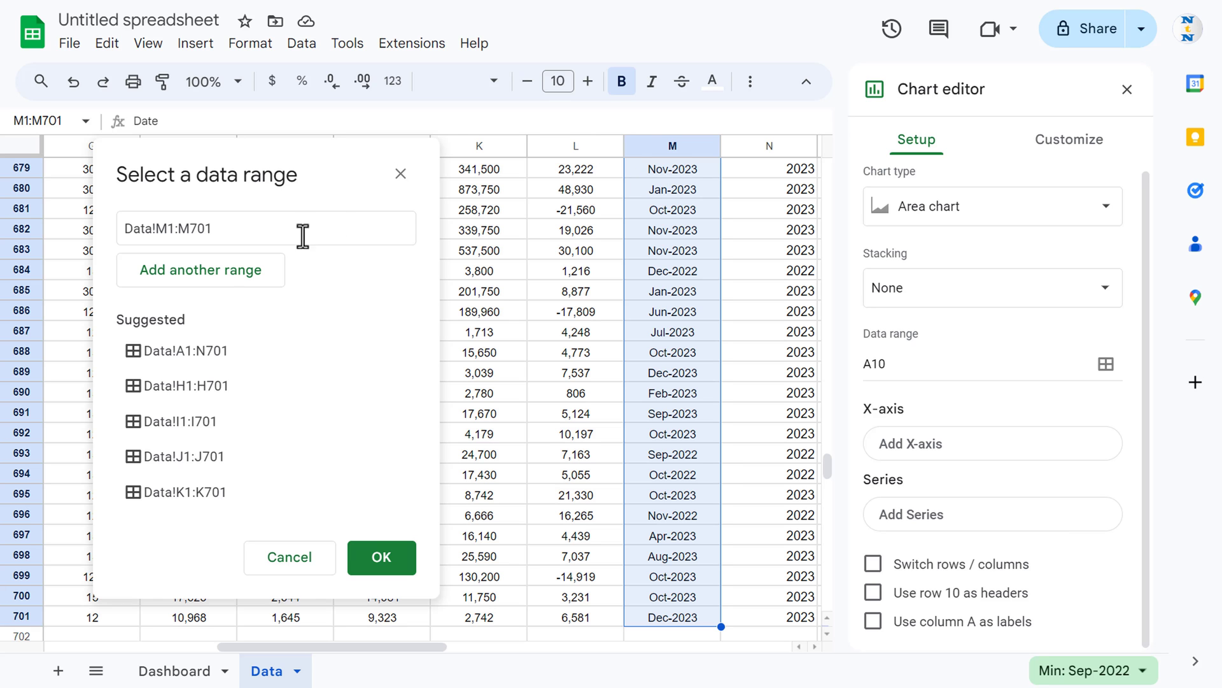
Add the Sales column, Data!J1:J701, as the area chart's second data range and apply both ranges.
click(230, 277)
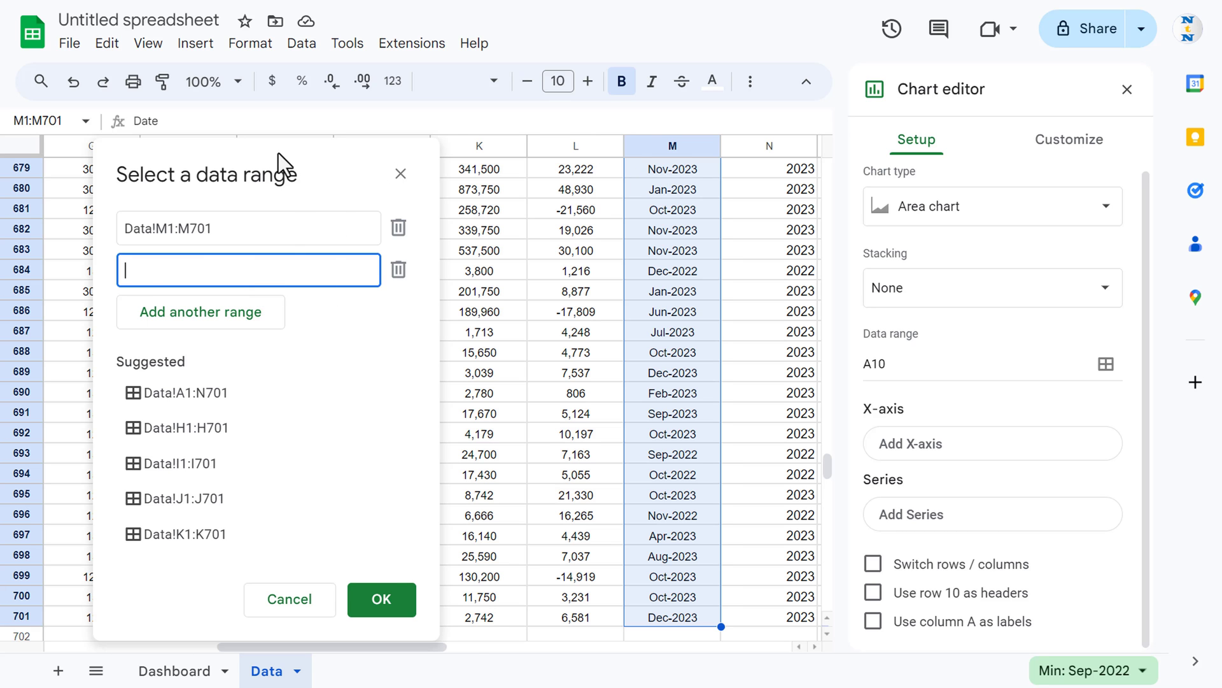
click(381, 287)
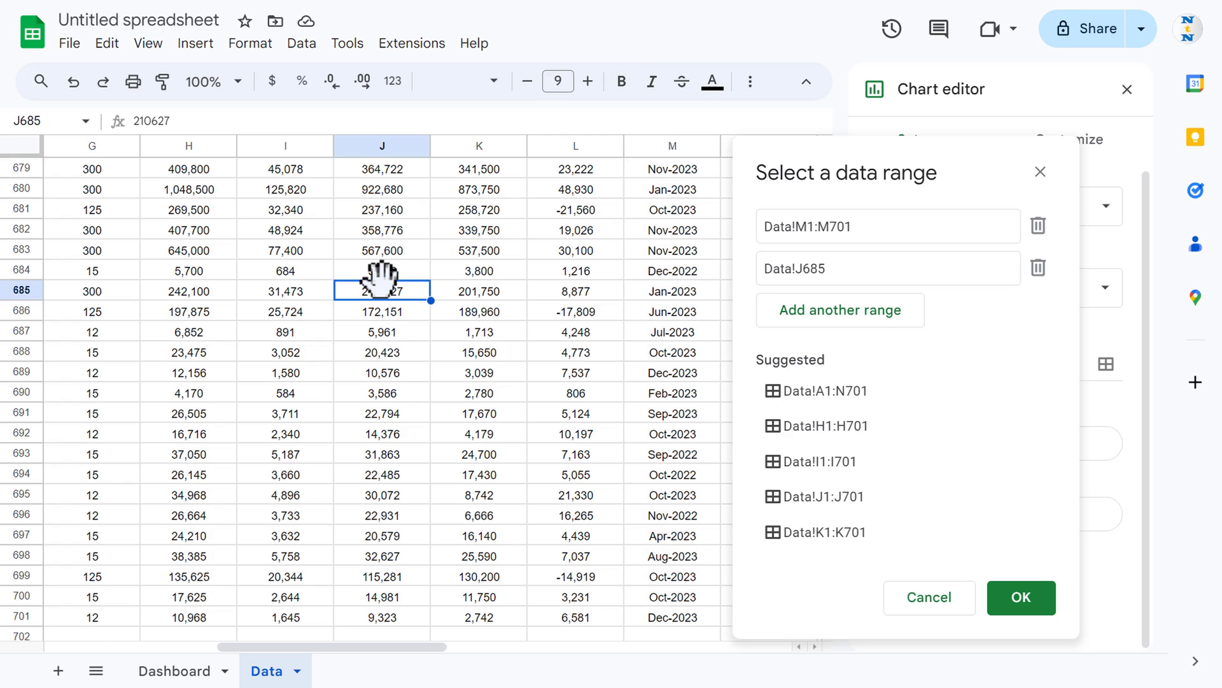
key(ctrl+Up)
key(ctrl+shift+Down)
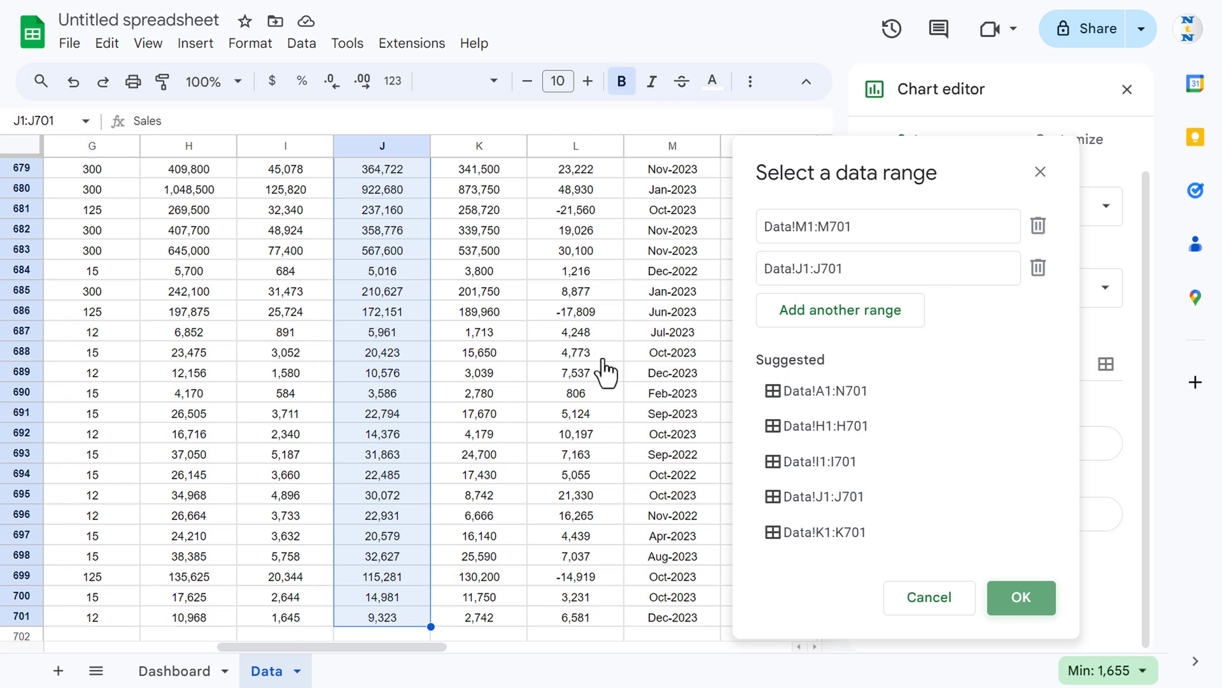
click(1023, 604)
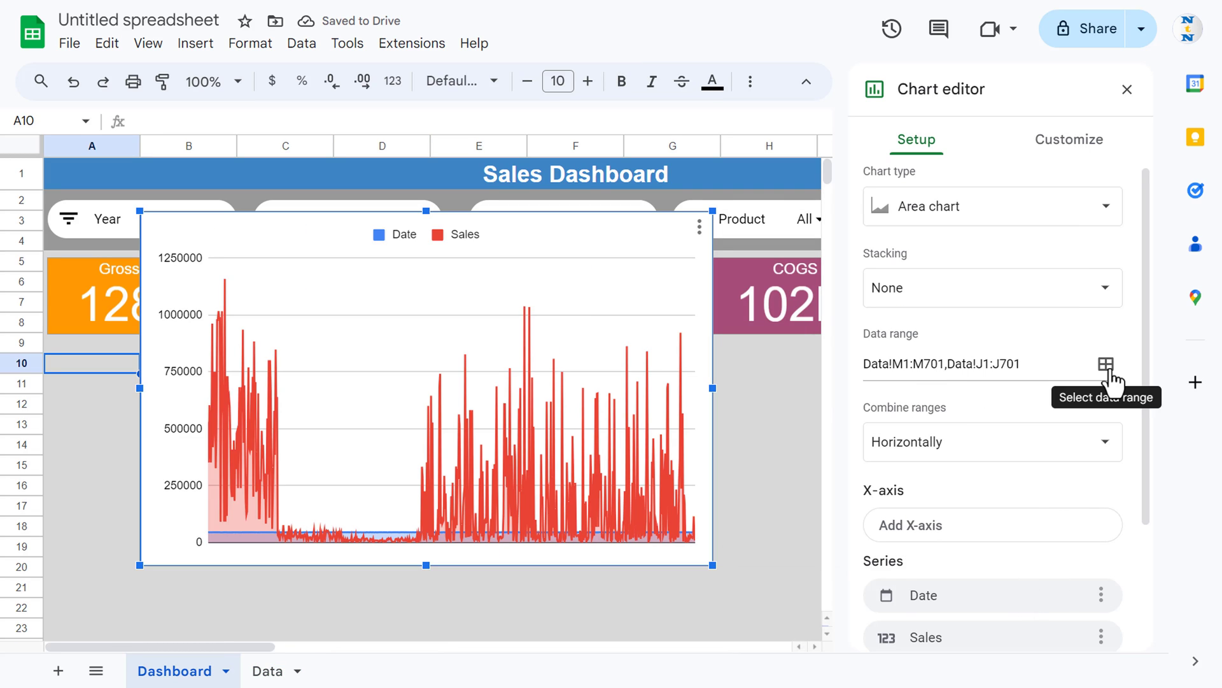
Set Date as the area chart's X-axis.
scroll(1052, 480, down, 3)
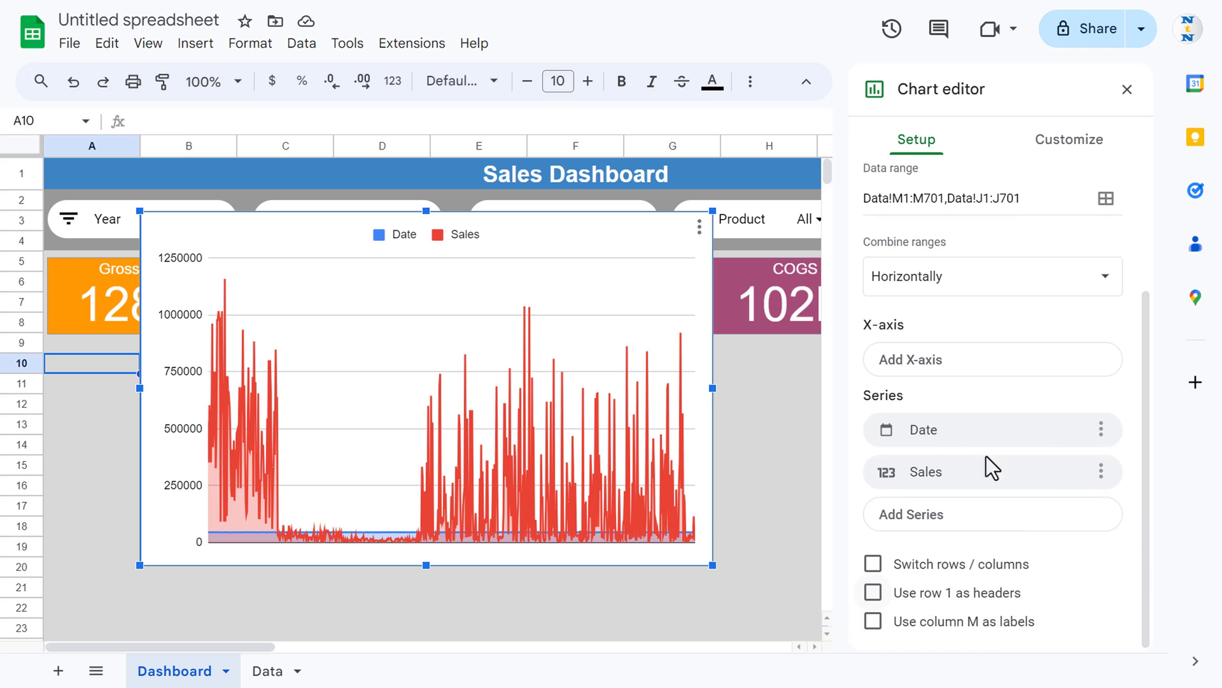
click(963, 372)
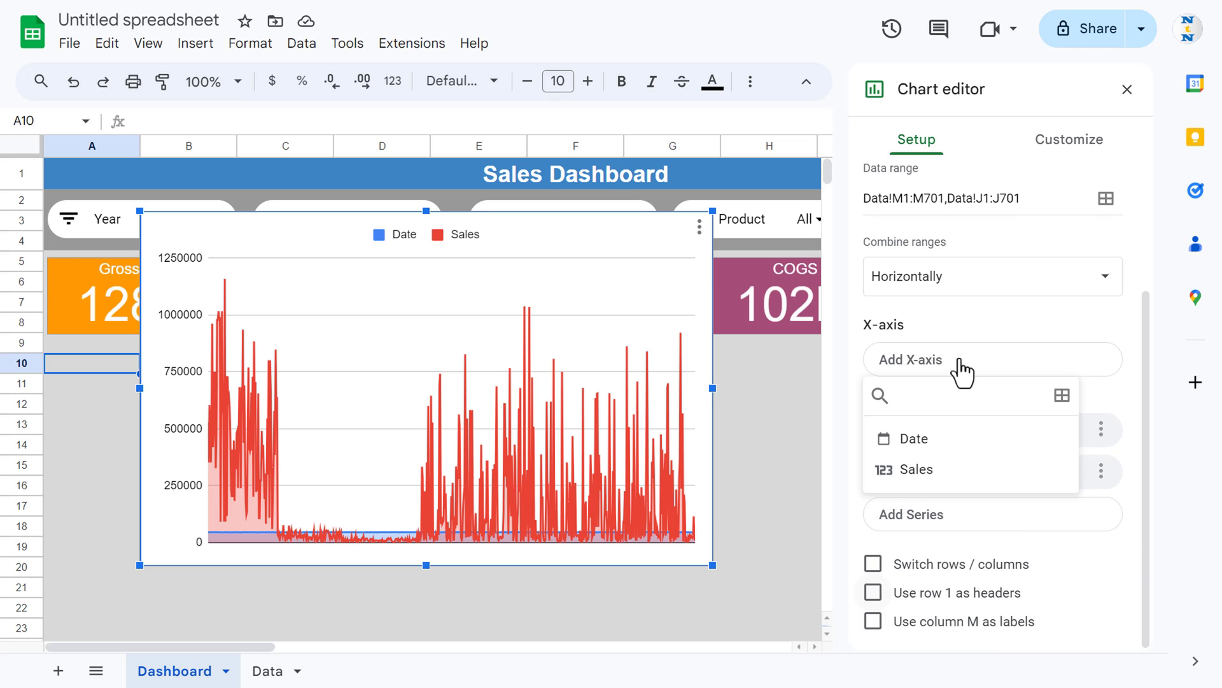
click(915, 440)
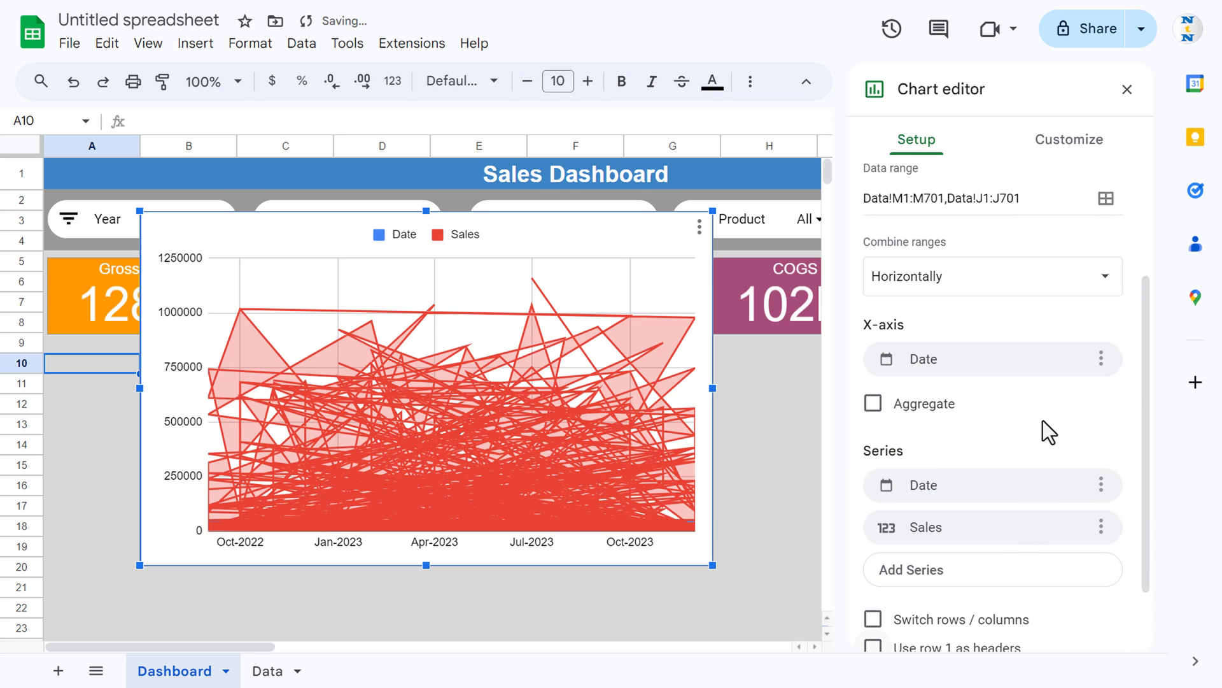
Remove the Date series from the area chart, keeping only Sales, and aggregate the data by the X-axis.
scroll(1031, 439, down, 2)
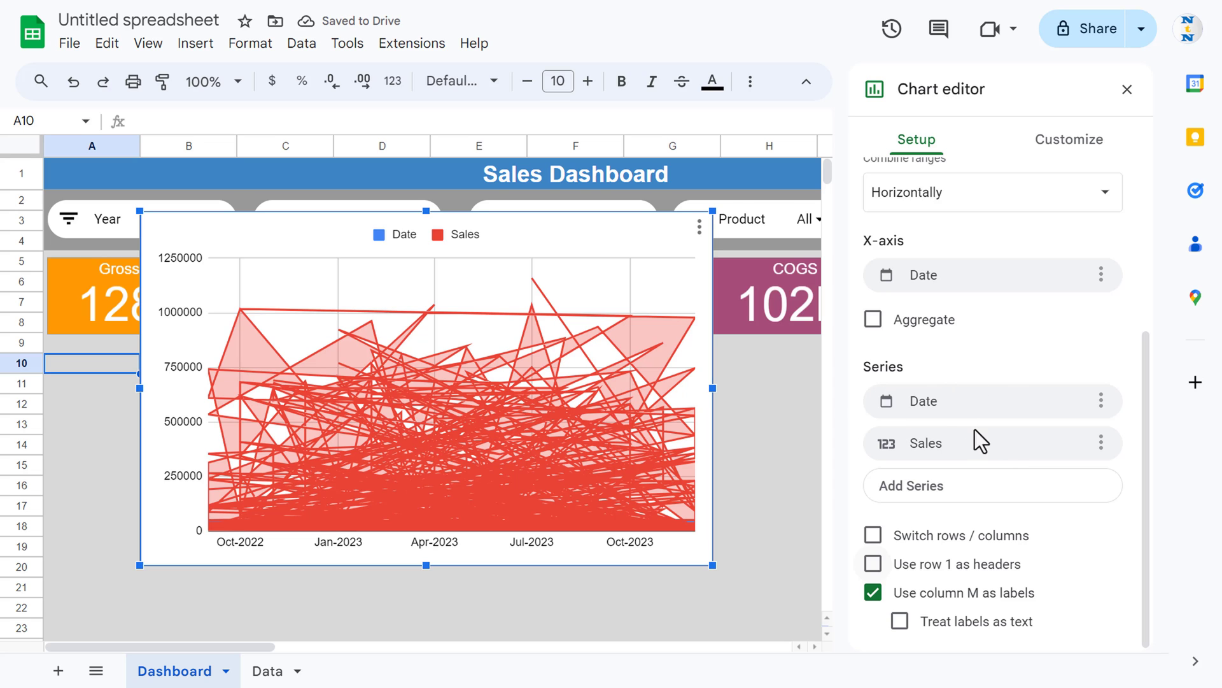
click(1101, 402)
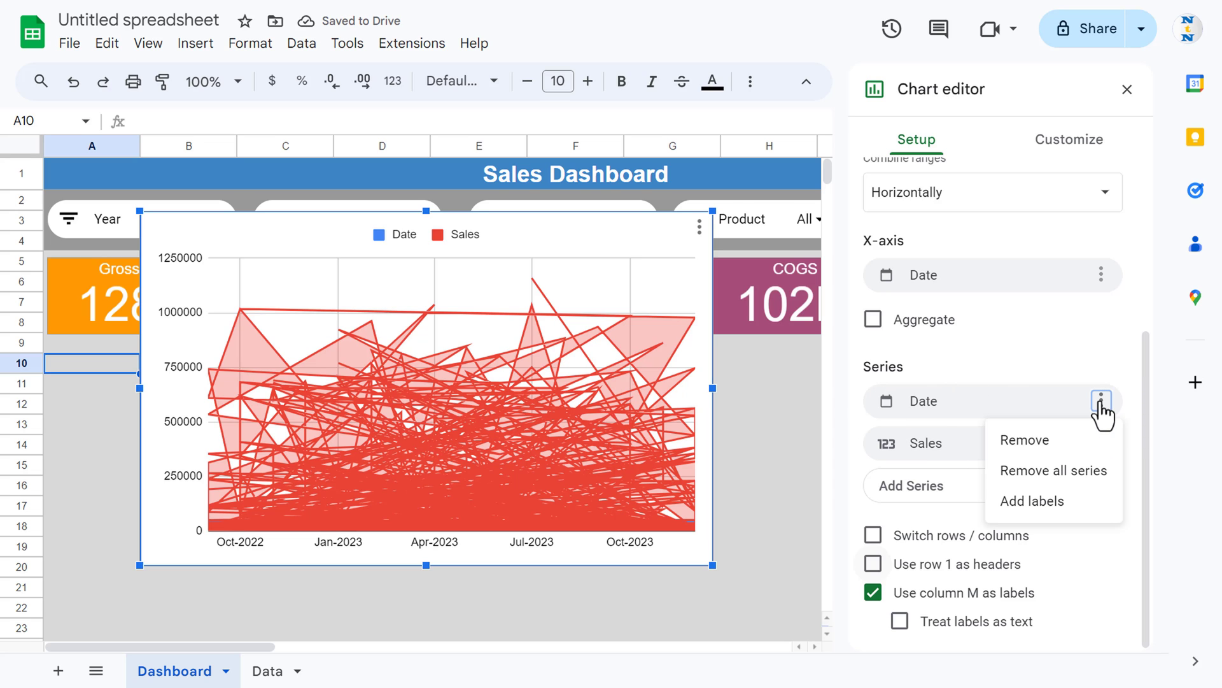
click(1051, 443)
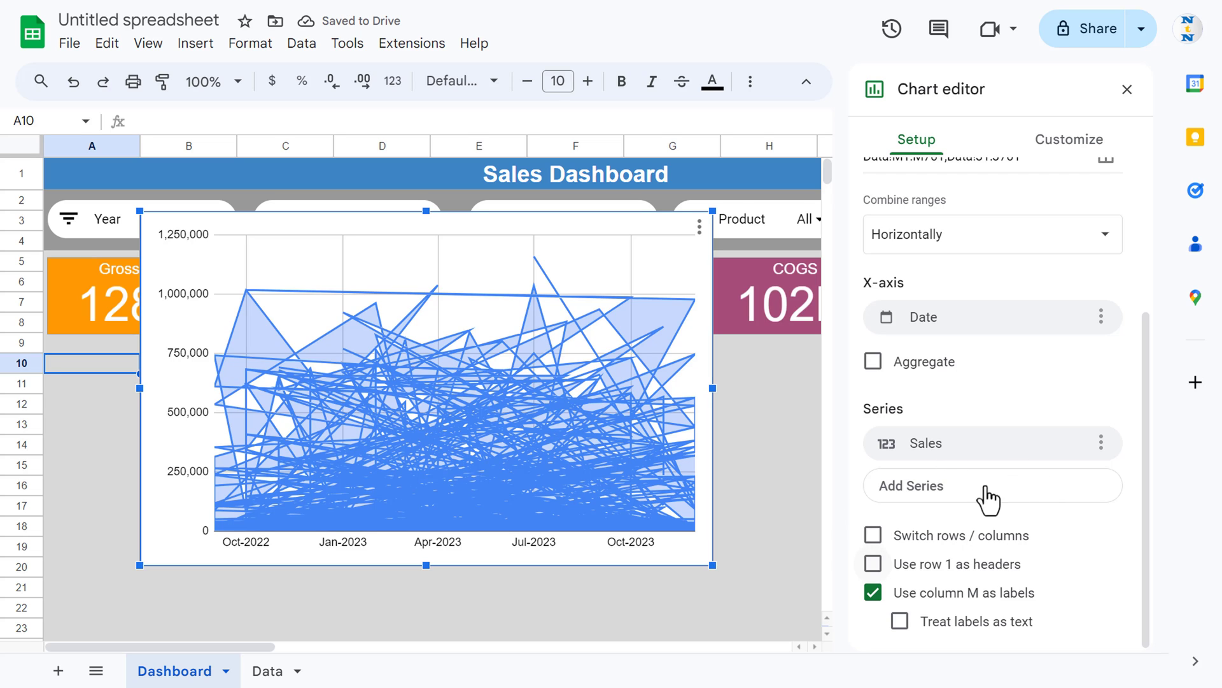
click(874, 361)
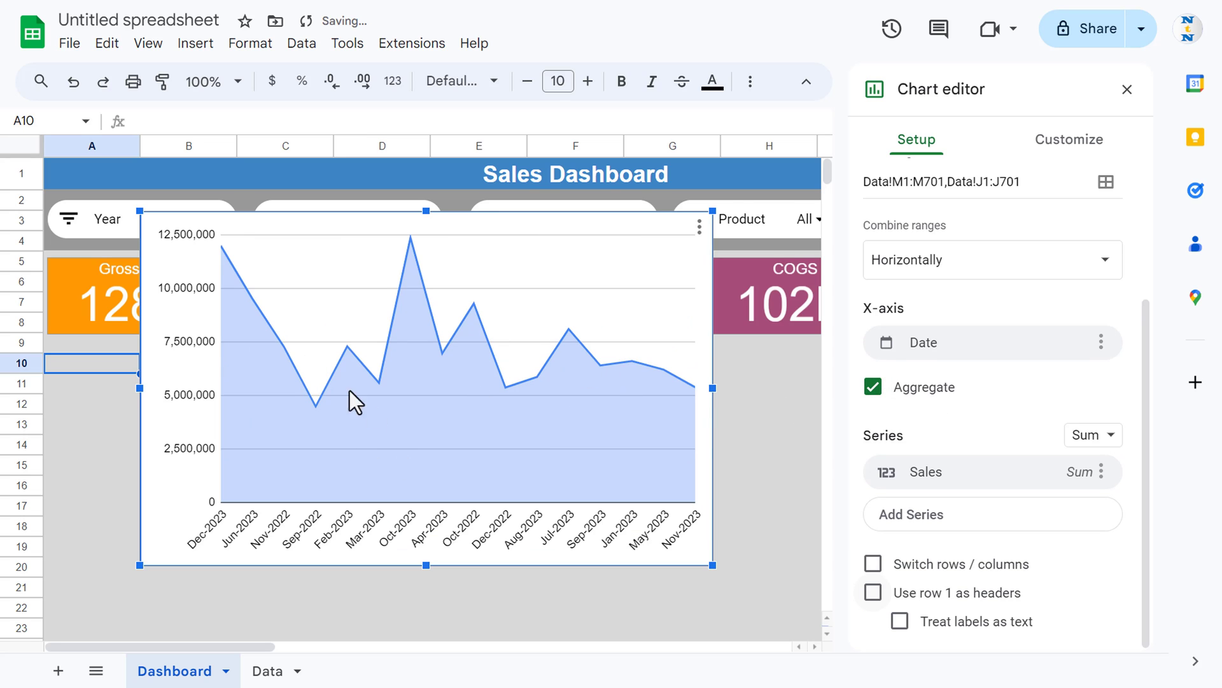
Give the area chart the title Net Sales by Month.
scroll(1044, 328, up, 3)
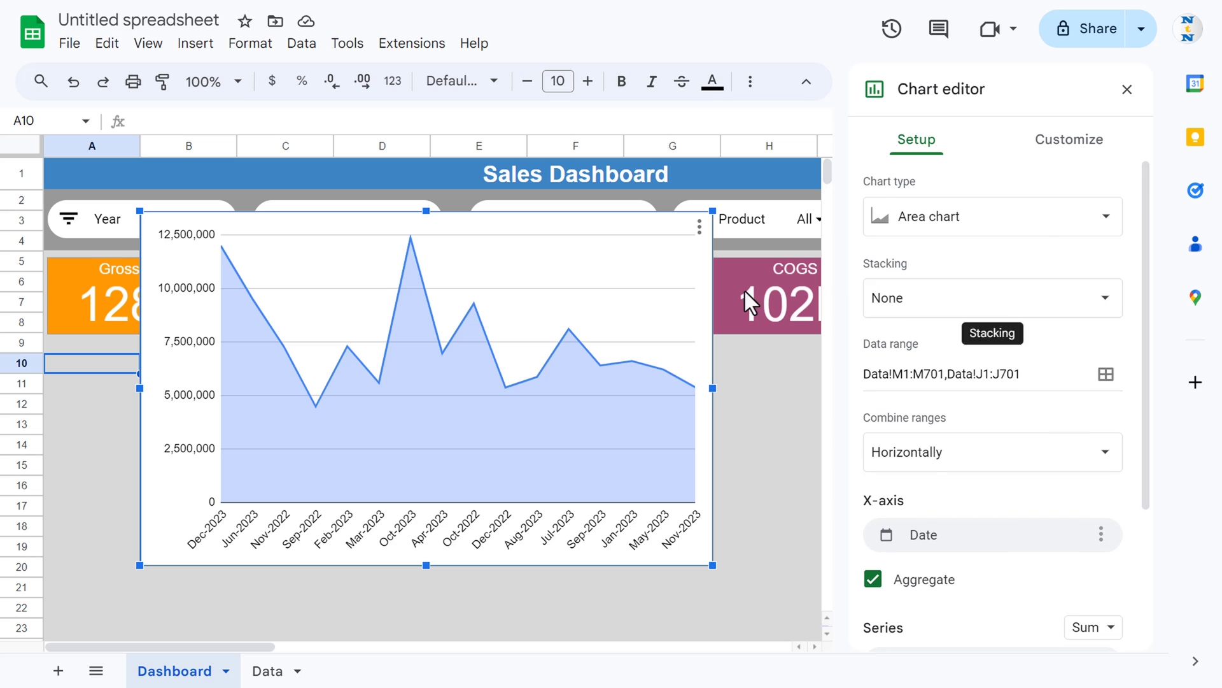
click(1063, 151)
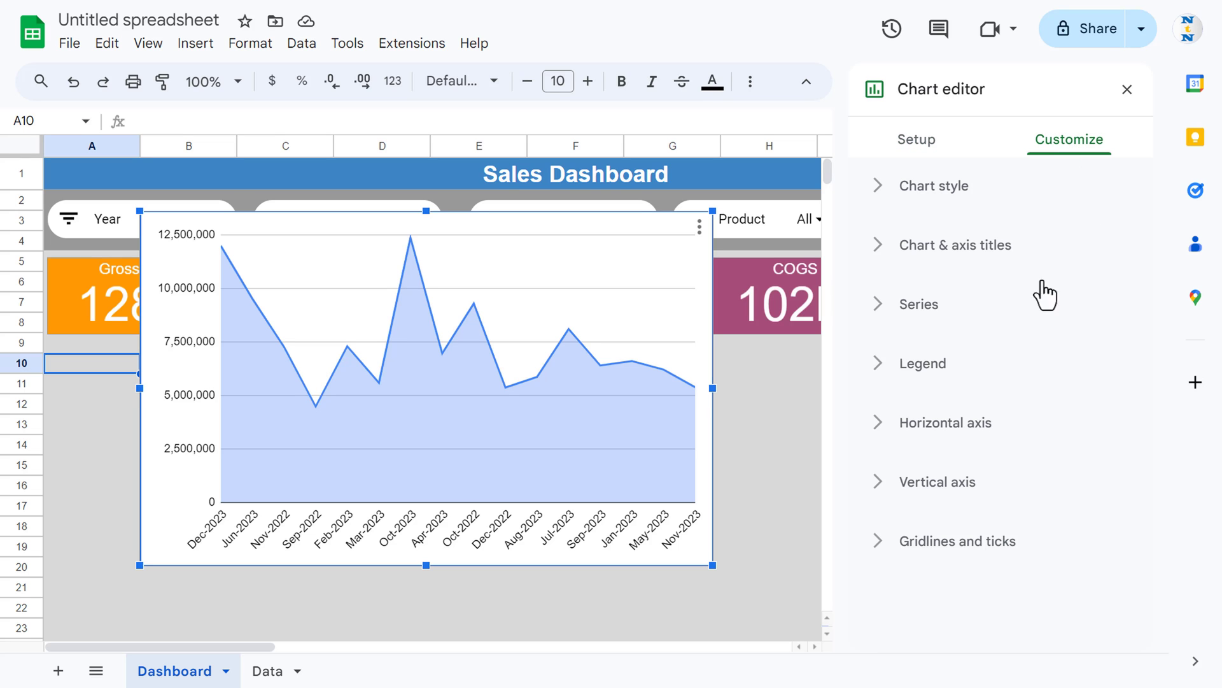
click(882, 245)
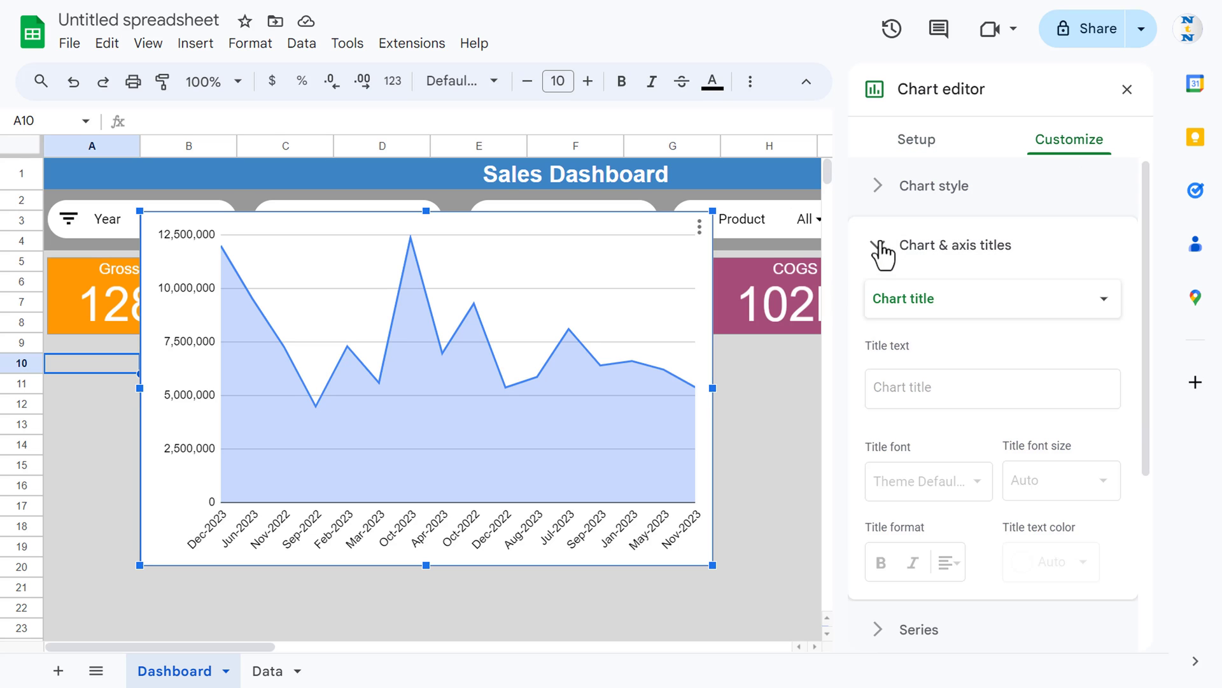
click(965, 391)
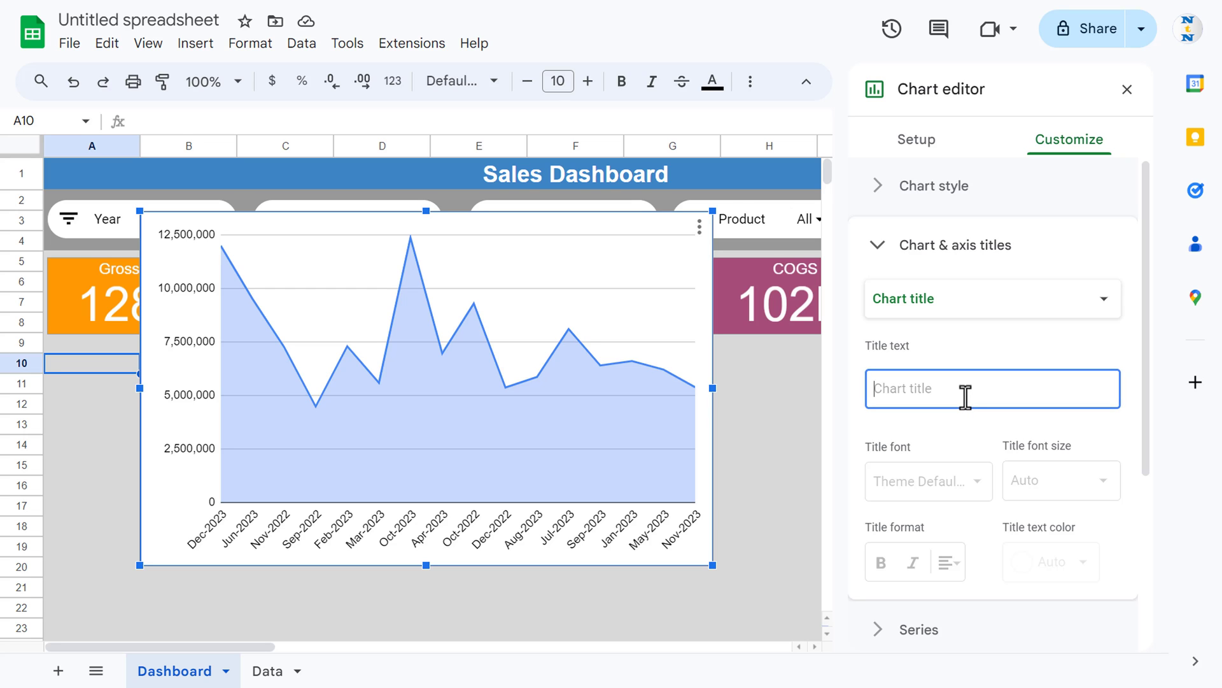
text(Net Sales)
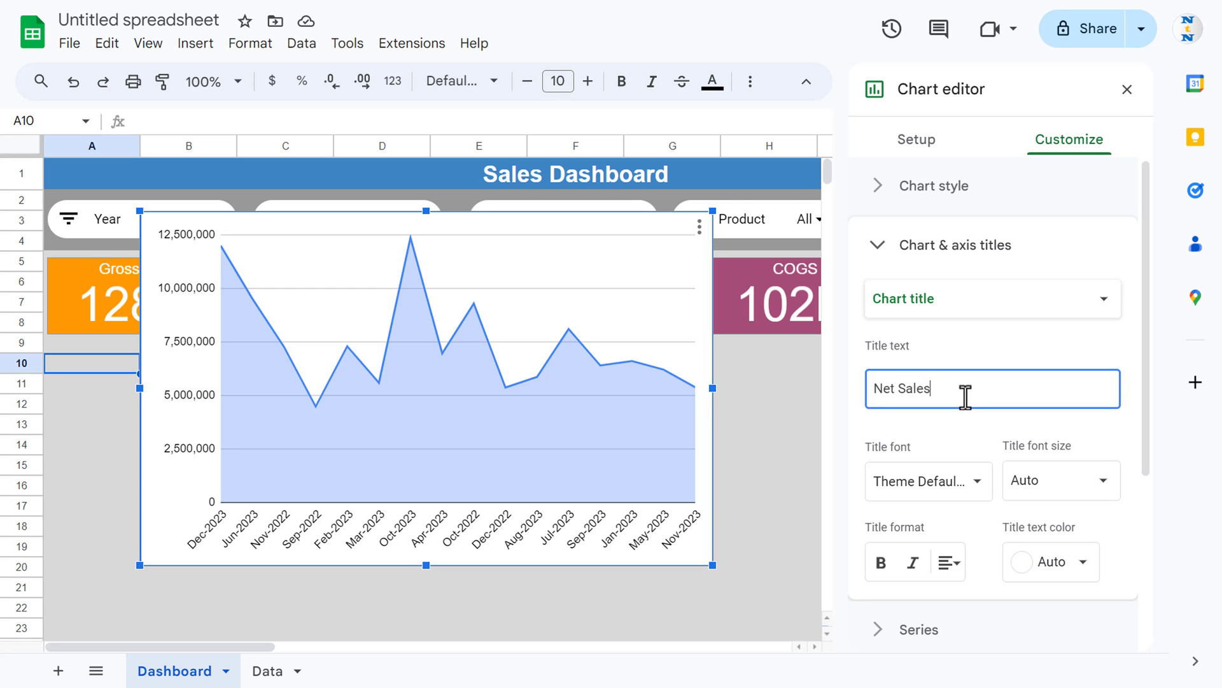
text( by)
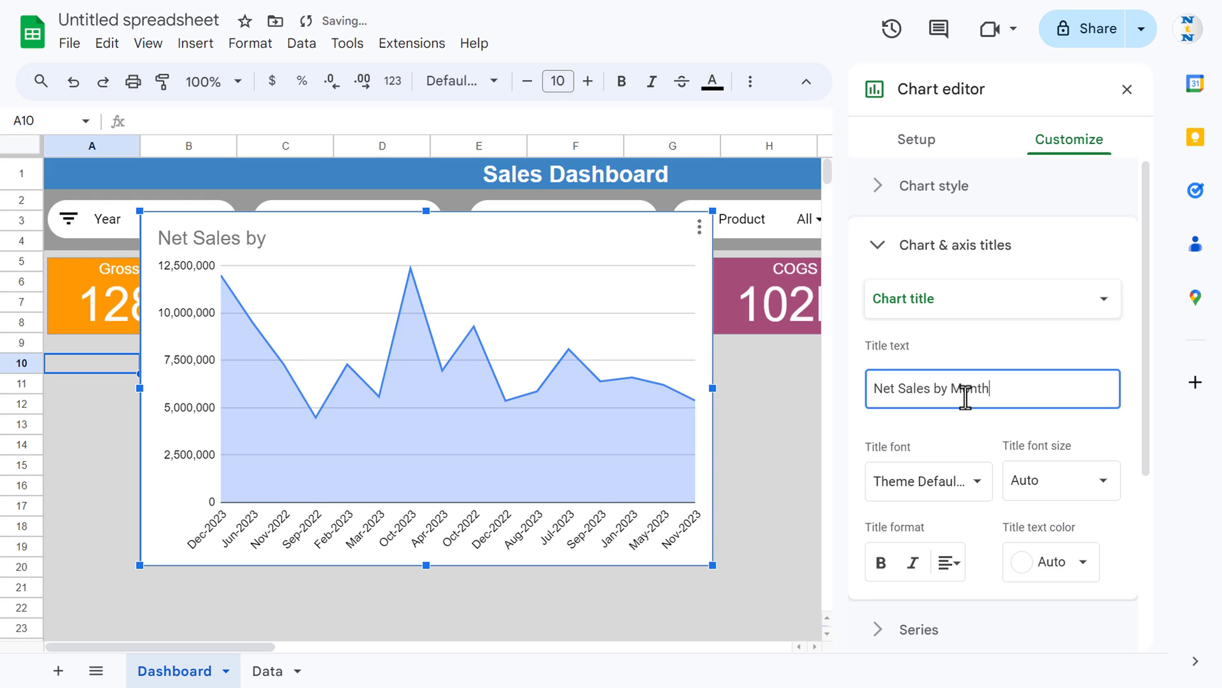
text( Month)
Center the area chart's title and color its text black.
scroll(1009, 452, down, 4)
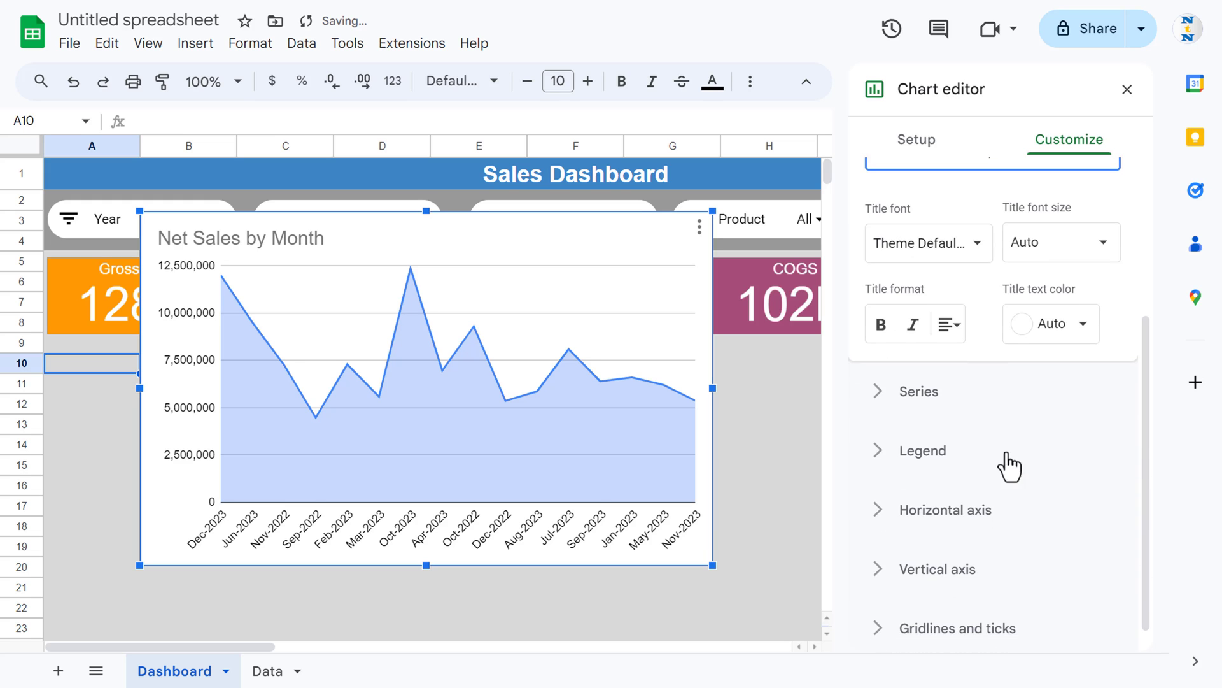
click(961, 337)
click(974, 358)
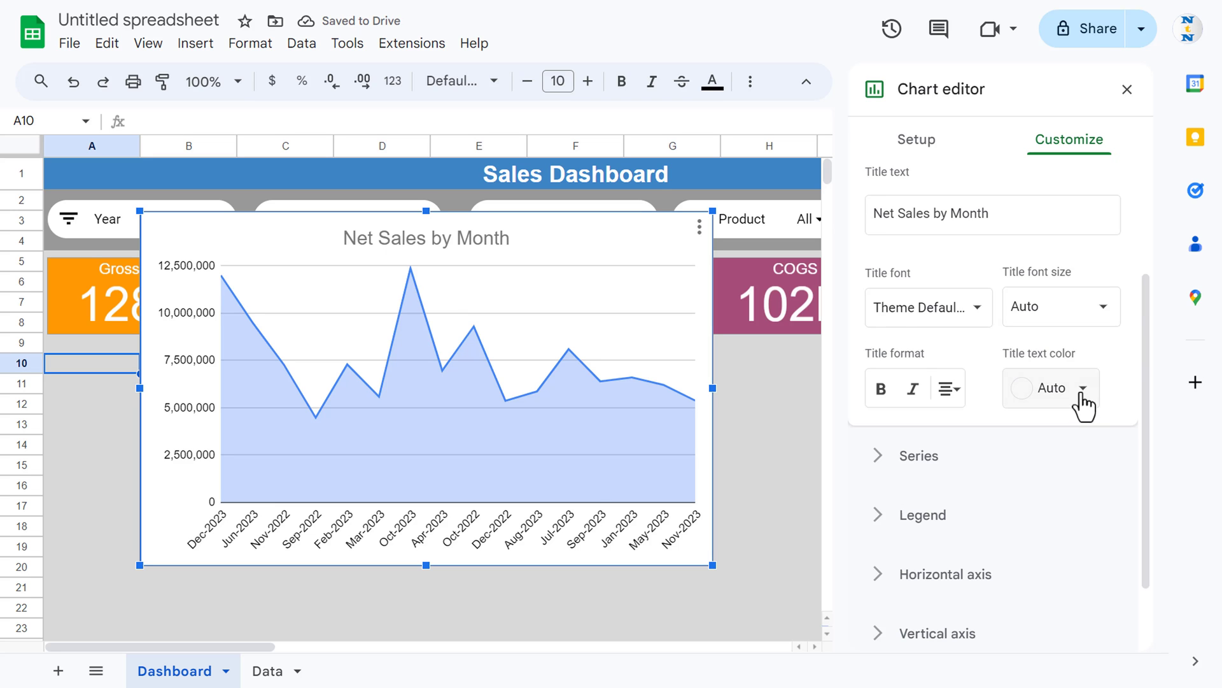
click(1082, 390)
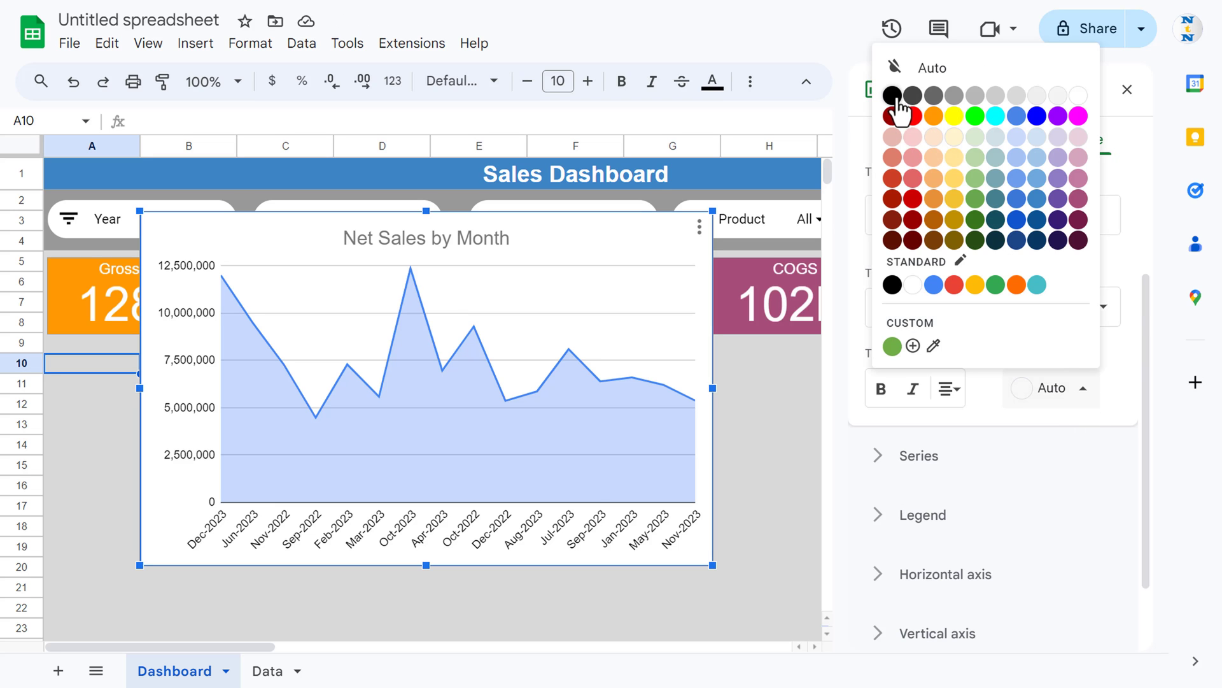
click(891, 284)
Turn off the vertical axis's major gridlines and apply the Smooth style to the area chart.
scroll(977, 466, down, 2)
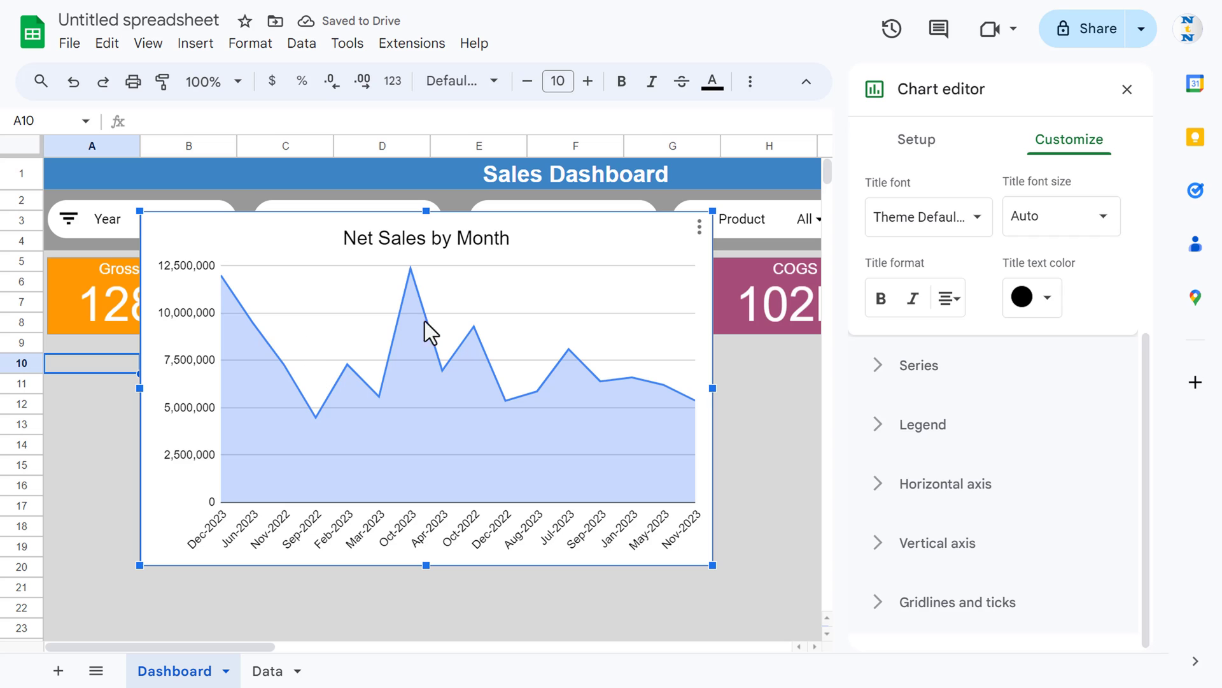
click(949, 610)
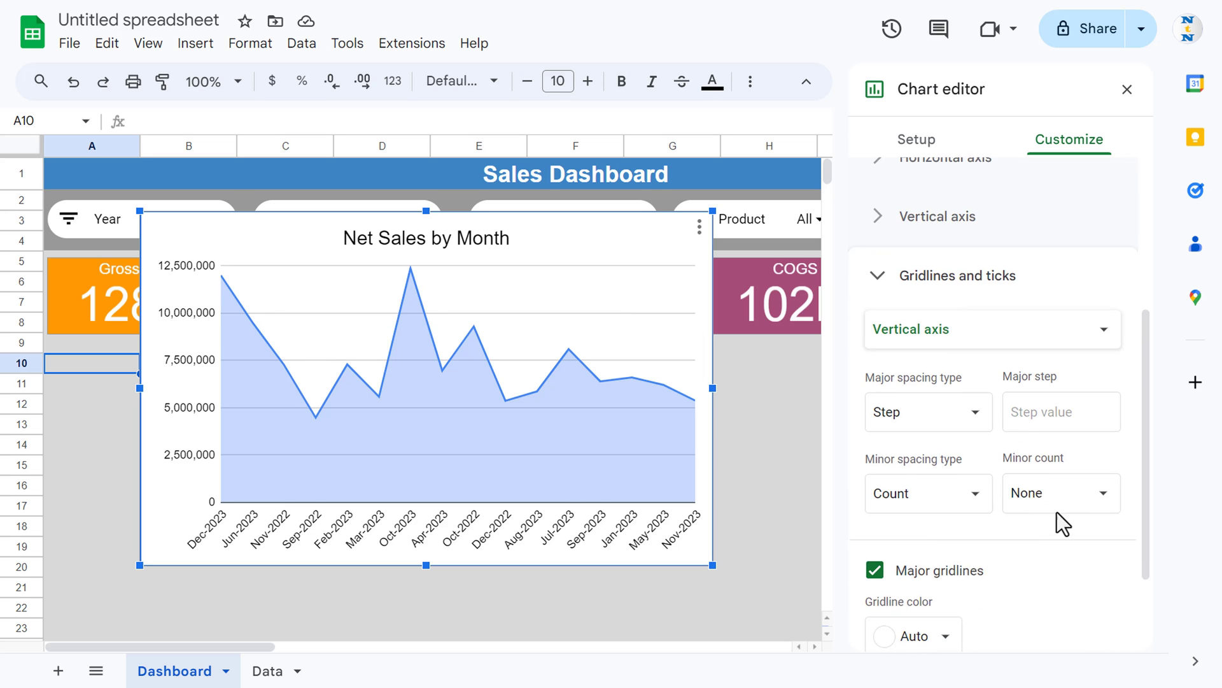
click(930, 454)
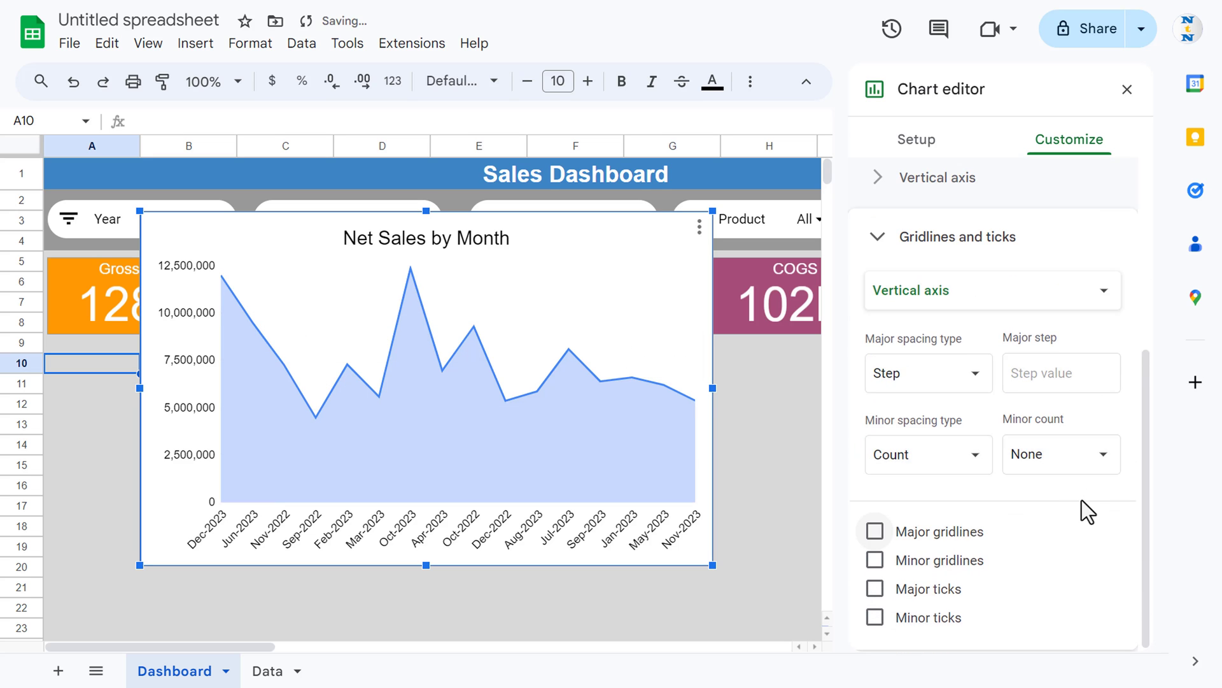
click(879, 236)
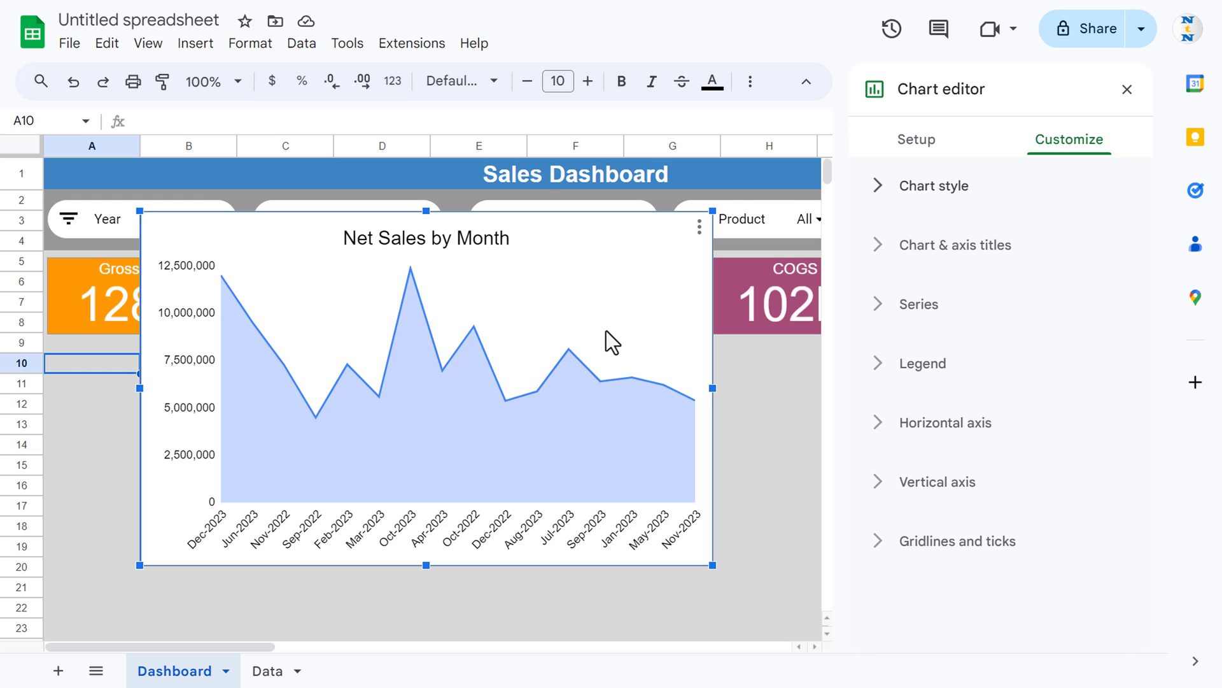
click(916, 188)
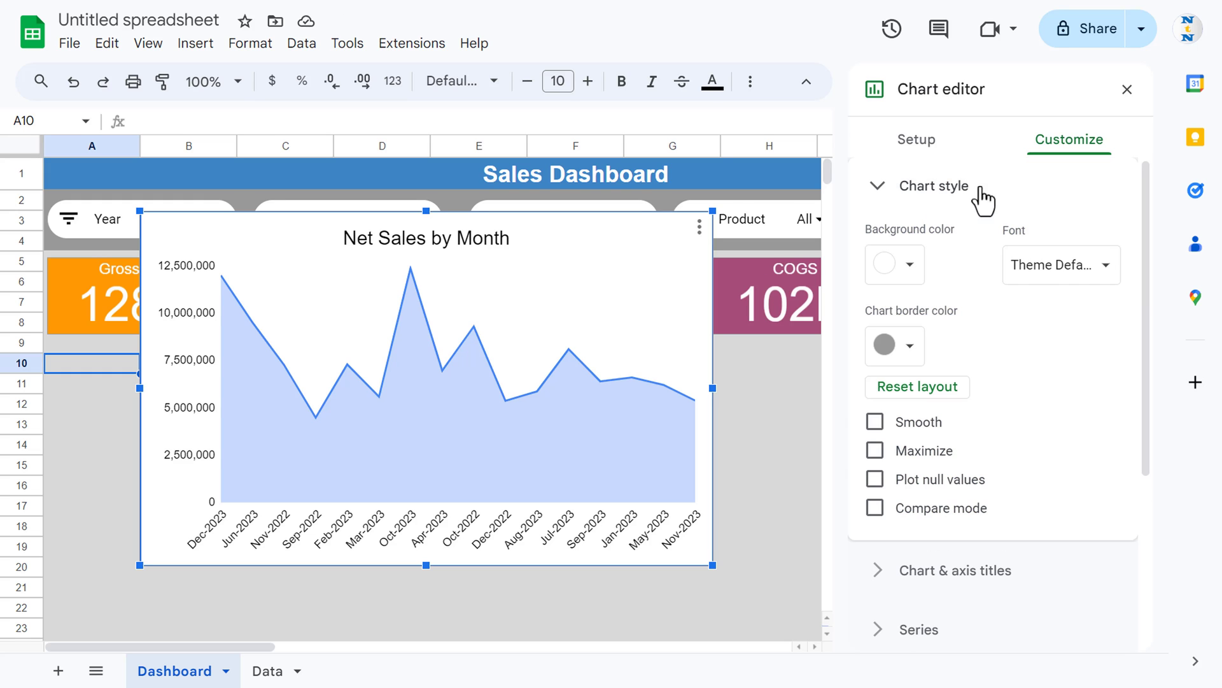
click(876, 423)
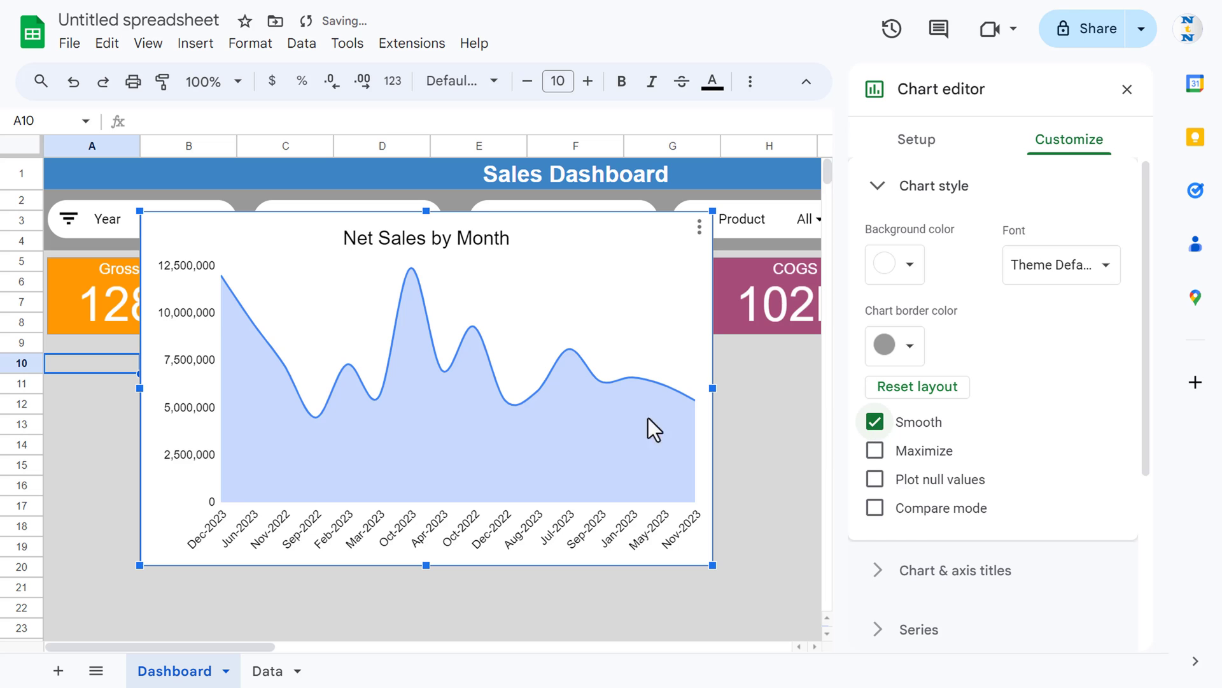
Shrink the area chart and place it directly below the scorecards starting at column A, and close the chart editor.
drag(712, 211, 486, 349)
drag(486, 457, 657, 456)
drag(581, 431, 489, 422)
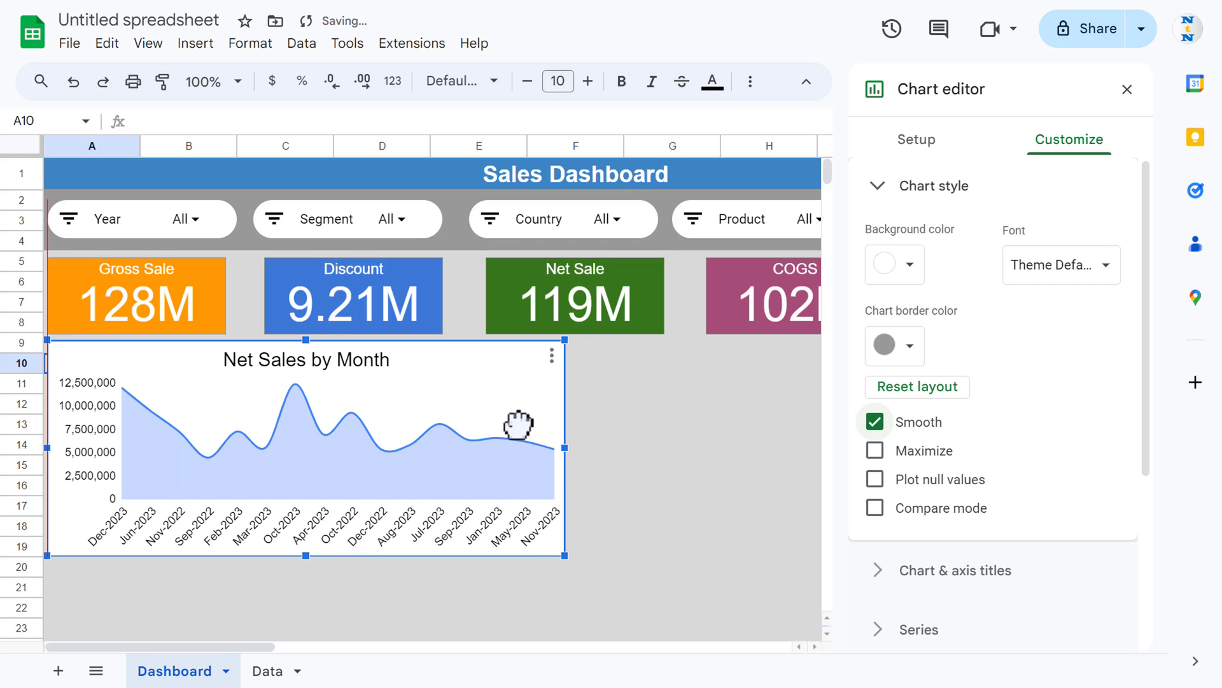
click(1126, 90)
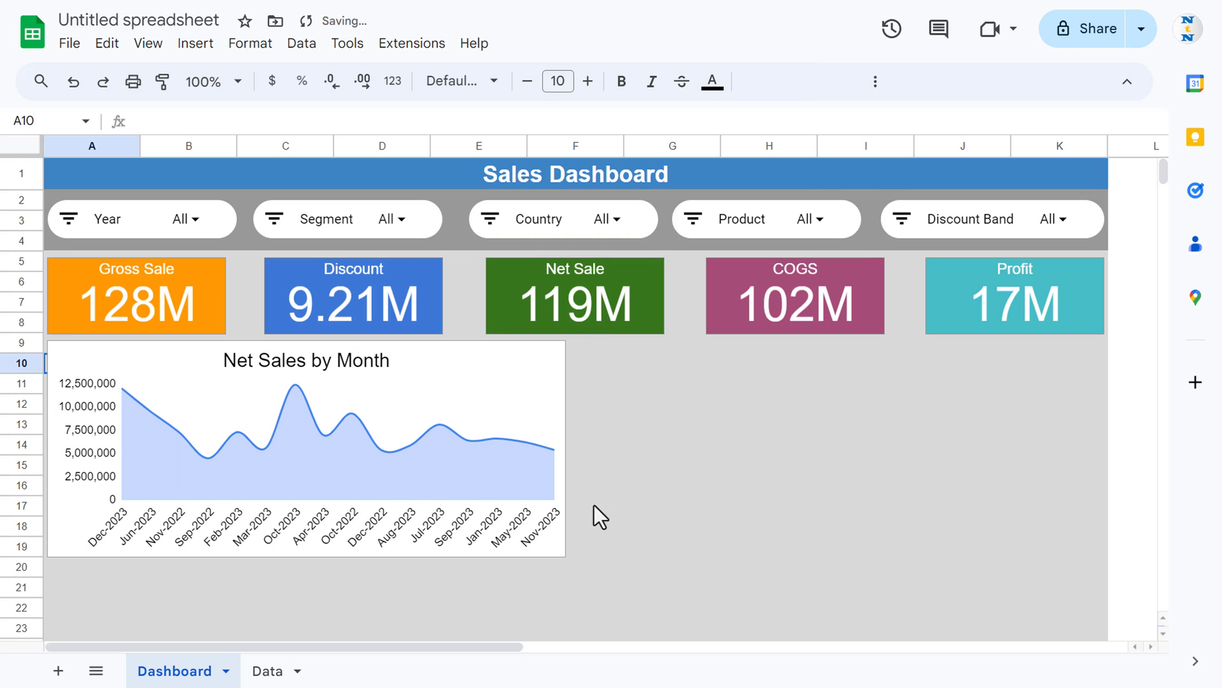
Enlarge the Net Sales by Month chart to span about columns A to F and reach row 20.
click(555, 545)
drag(561, 552, 586, 575)
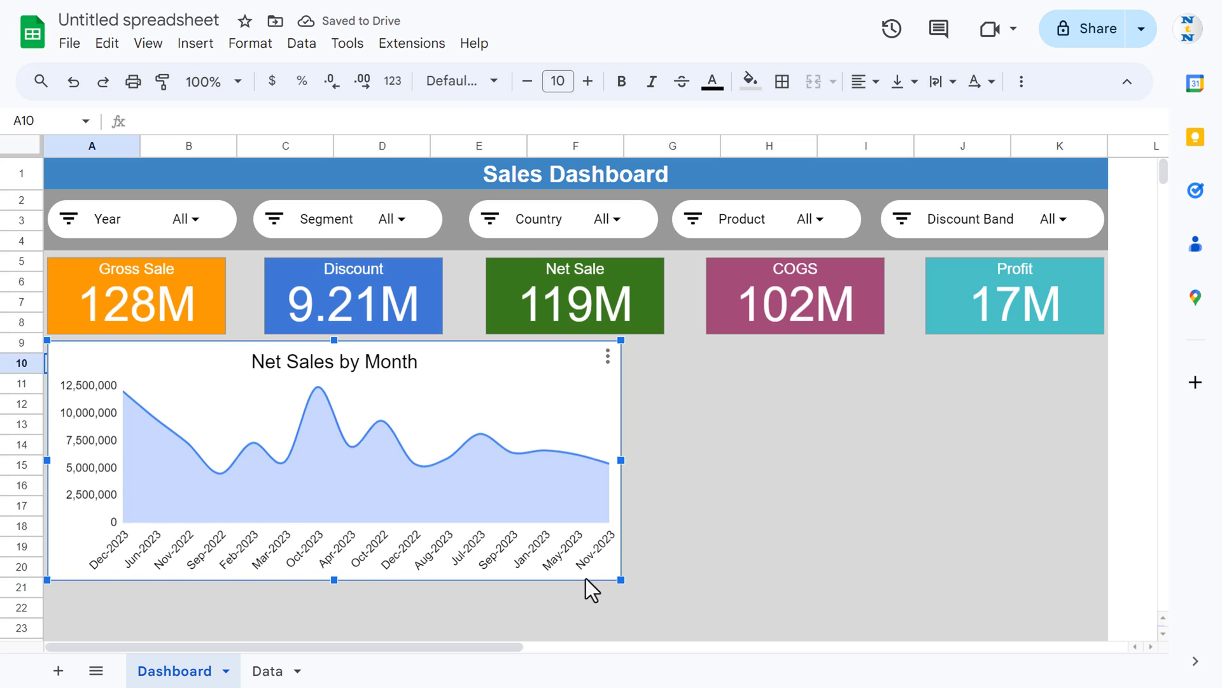
click(701, 445)
Copy the Net Sales by Month chart and paste the duplicate beside the original, starting at column G.
click(572, 379)
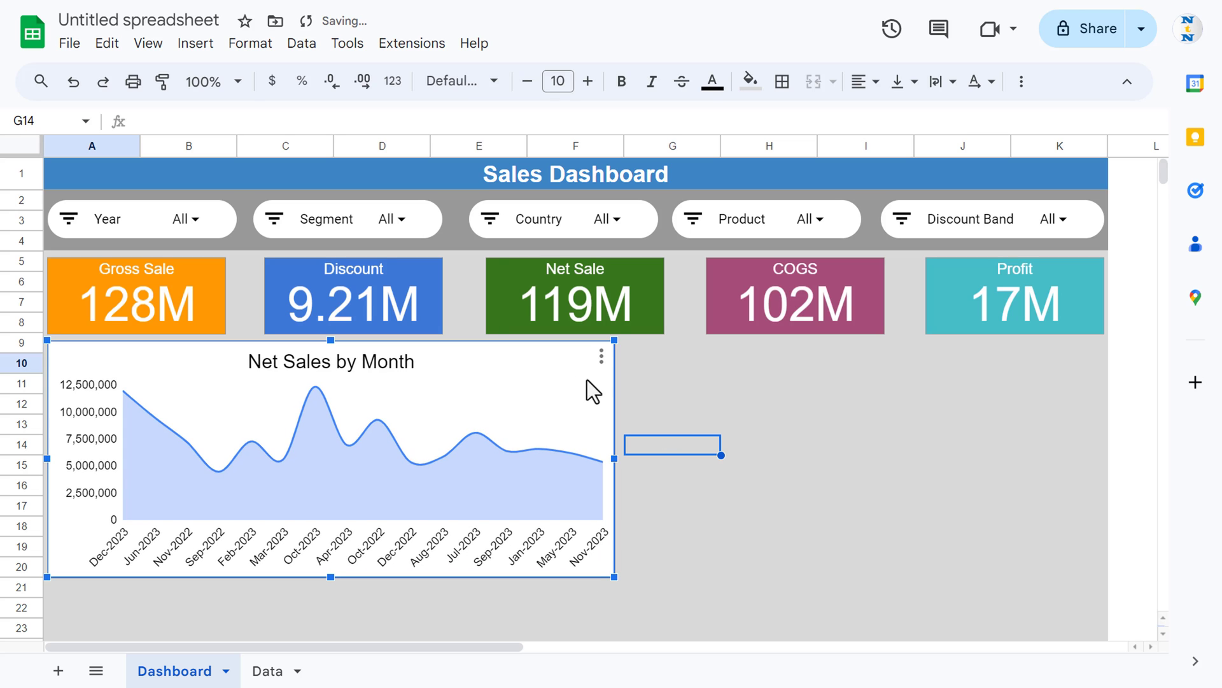
ctrl+click(694, 347)
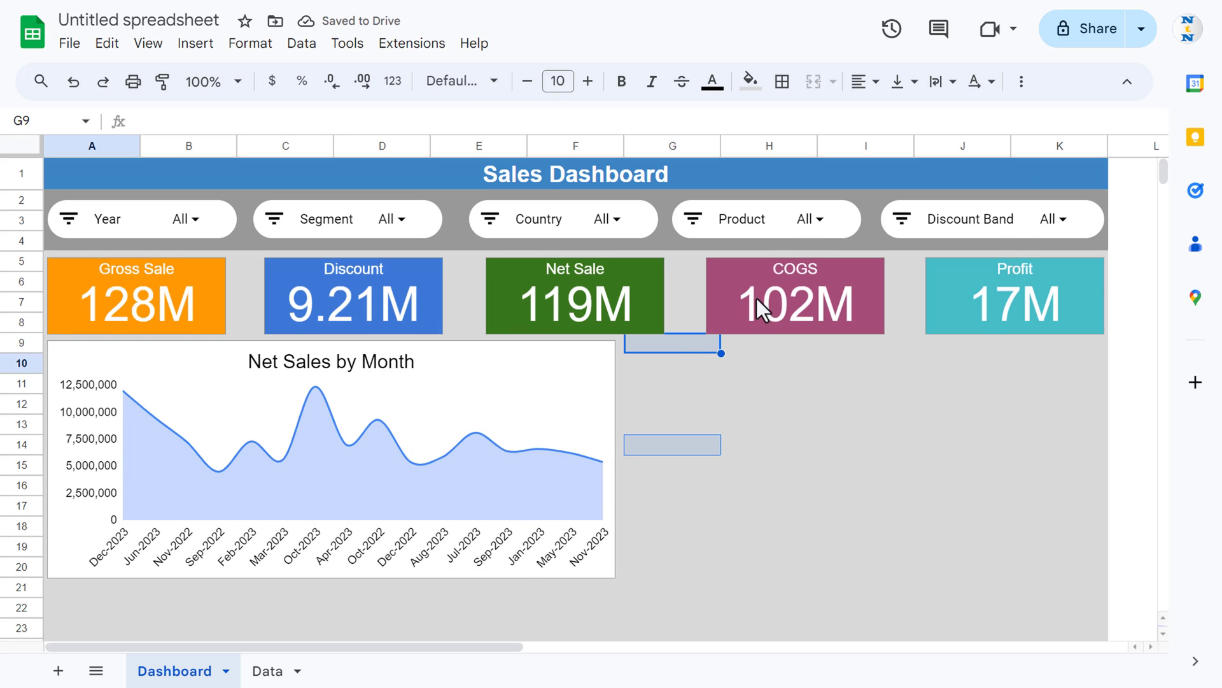
key(ctrl+v)
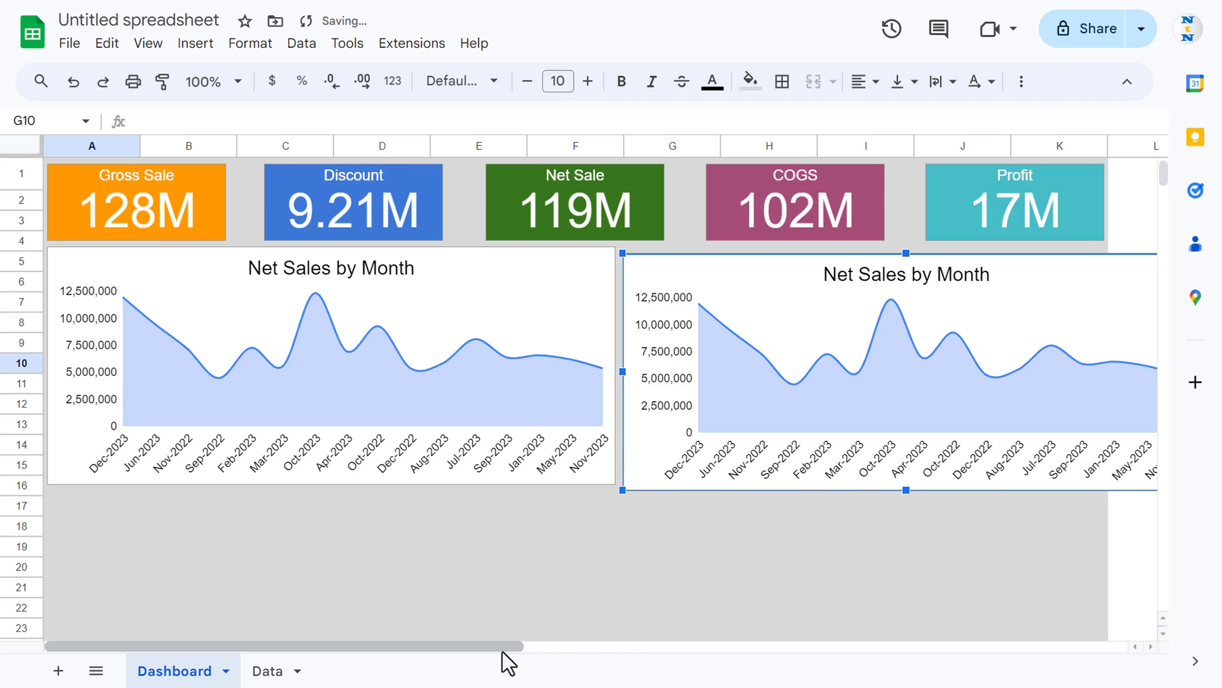
Align the duplicate chart with the original's top edge and narrow it to fit the remaining width below the scorecards.
drag(502, 648, 604, 647)
drag(995, 372, 882, 369)
drag(768, 294, 778, 276)
drag(887, 364, 908, 363)
Change the duplicate chart's type to Doughnut chart.
double_click(826, 304)
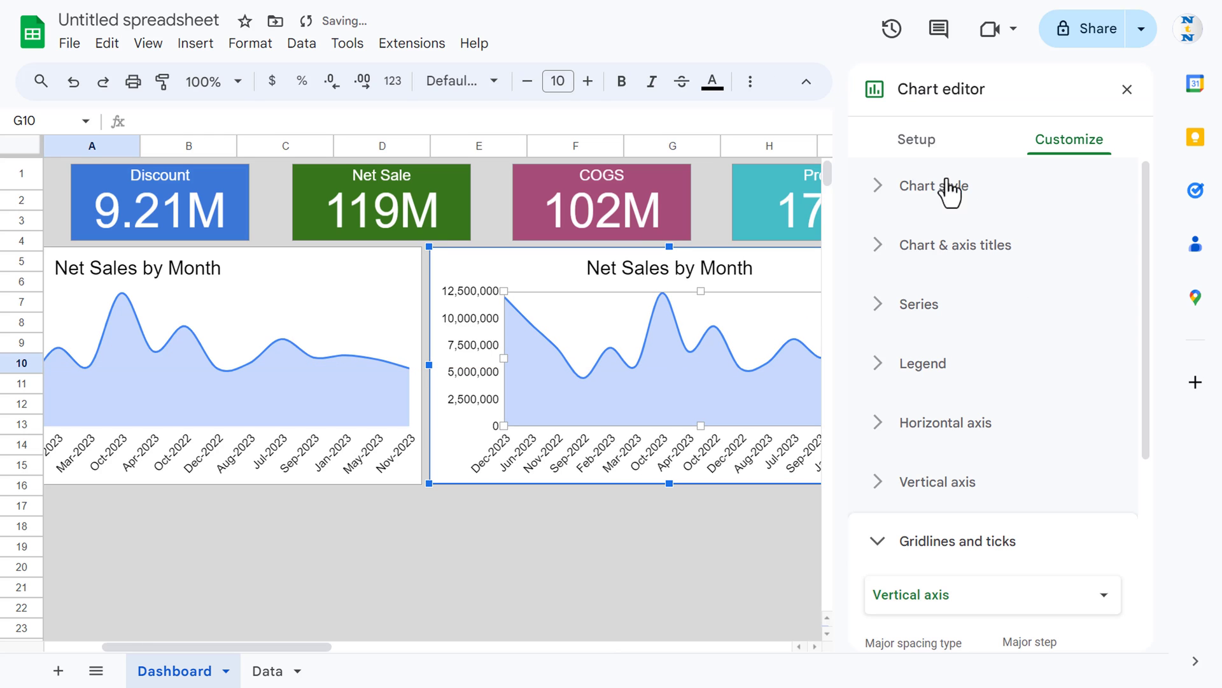
click(916, 137)
click(1010, 230)
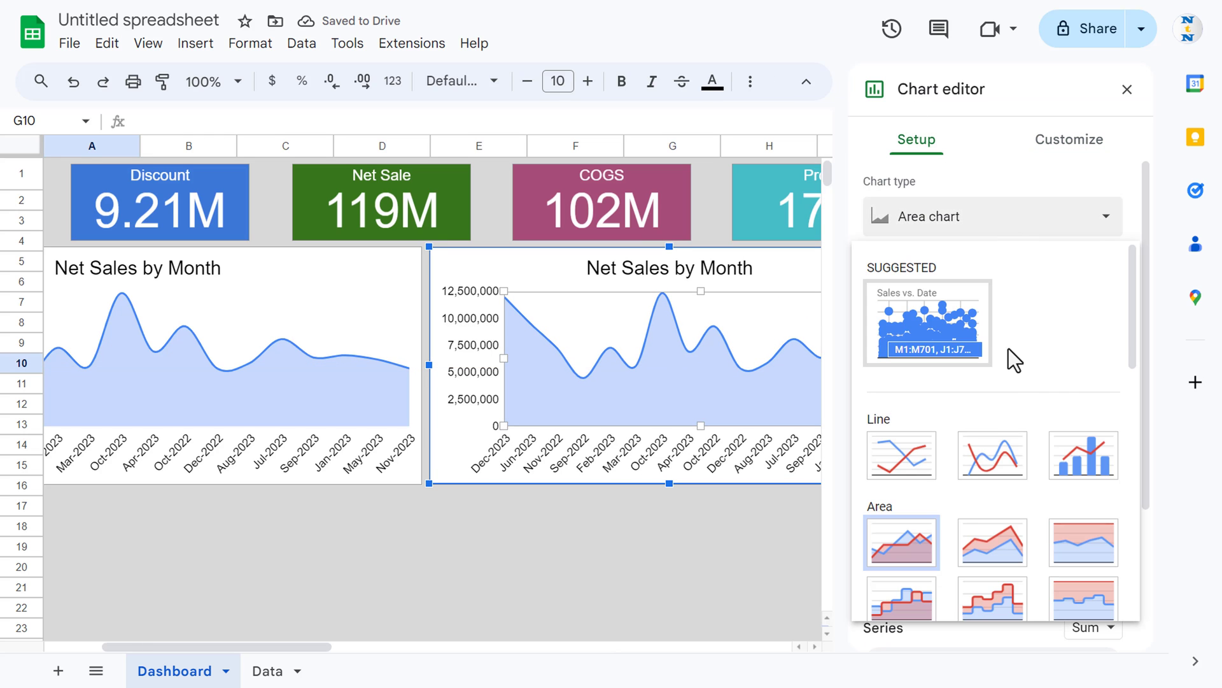
scroll(1070, 369, down, 4)
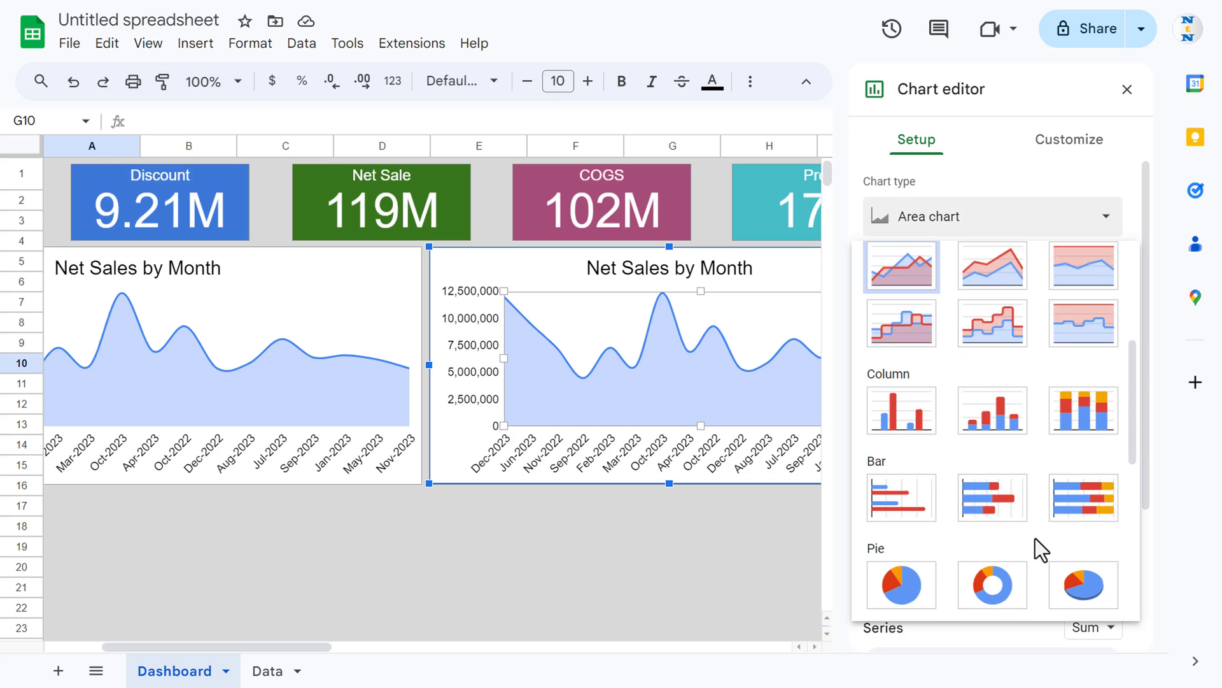
scroll(960, 503, down, 2)
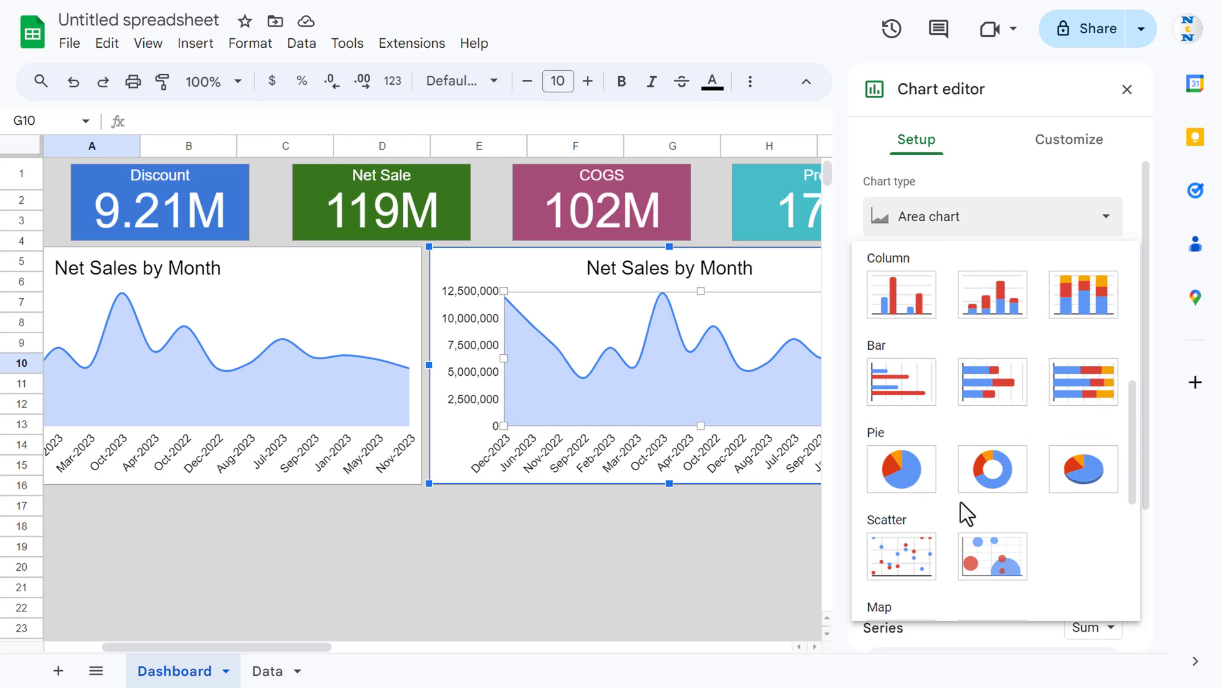
click(996, 476)
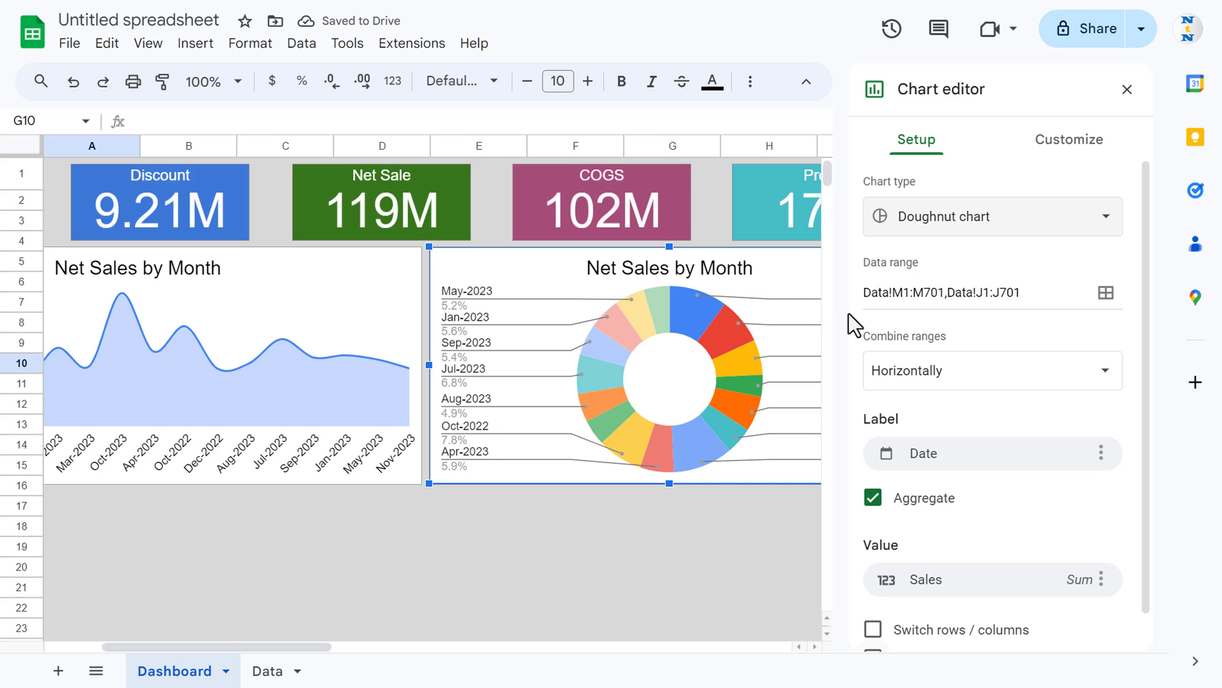
Replace the doughnut chart's existing data ranges with the Country column, Data!B1:B701.
click(1104, 296)
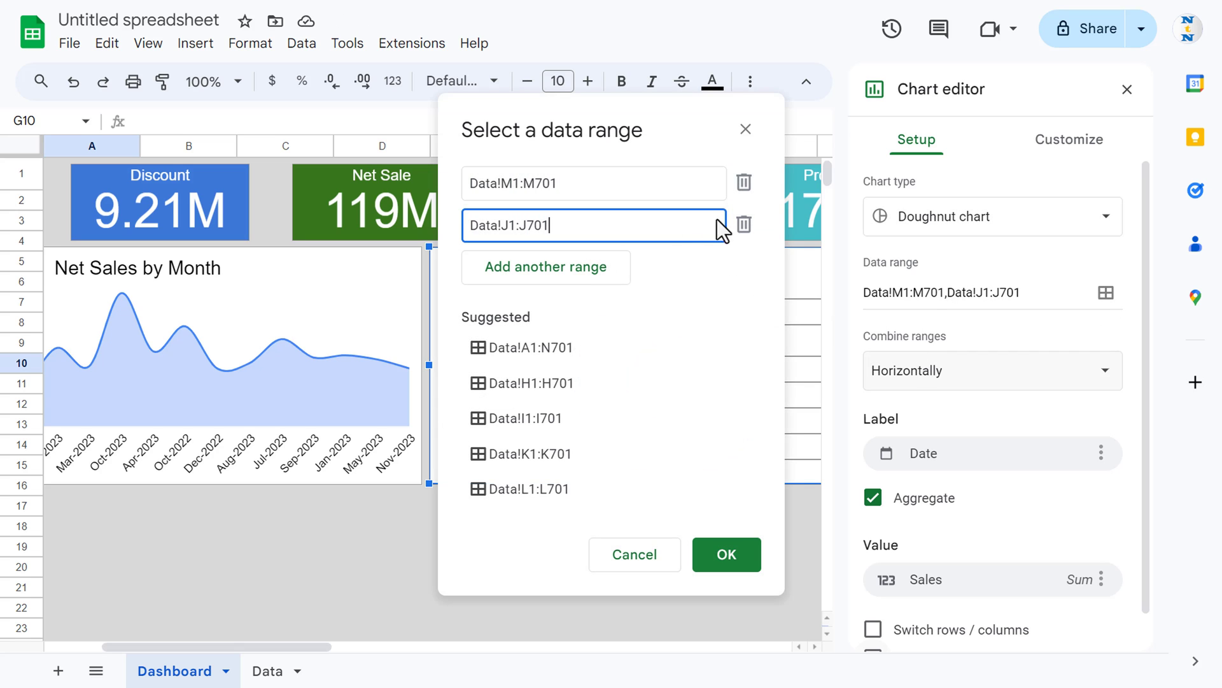
click(744, 186)
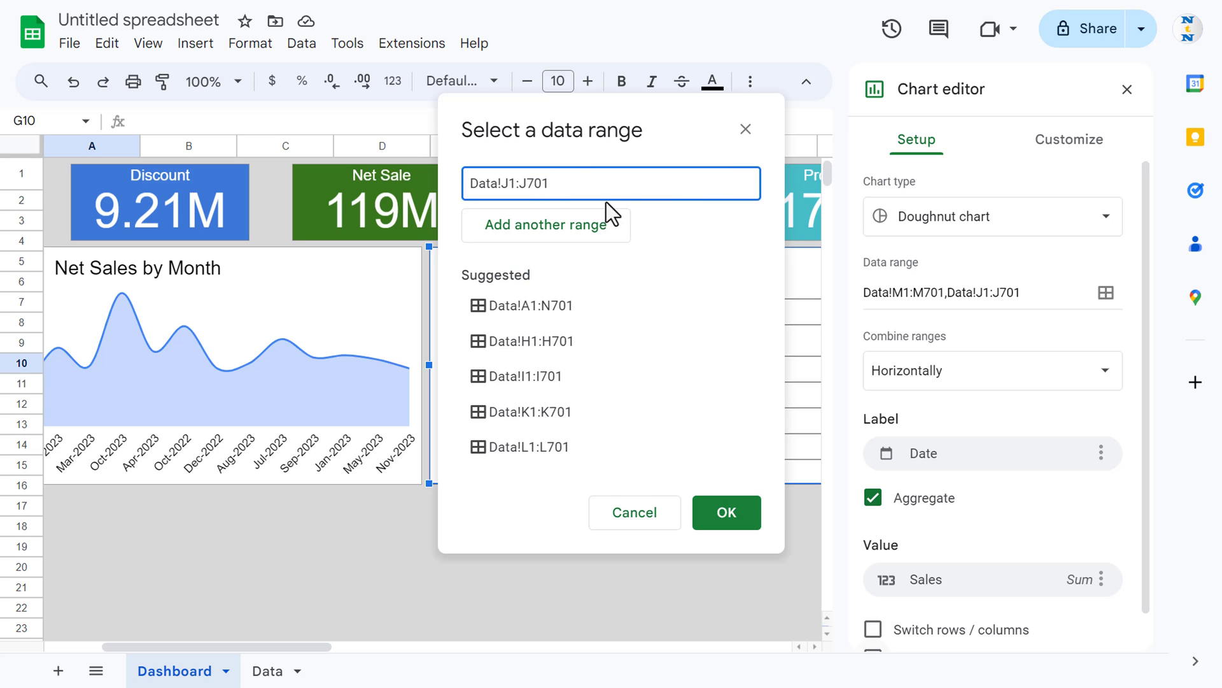
key(ctrl+a)
key(BackSpace)
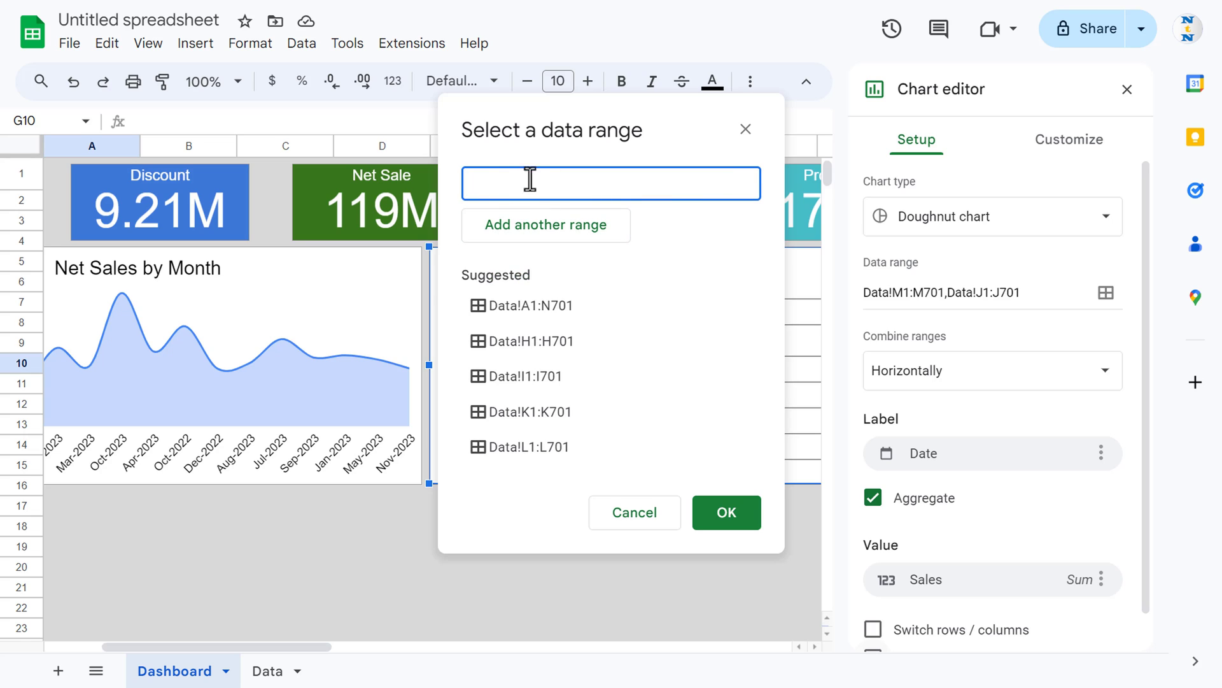
click(267, 671)
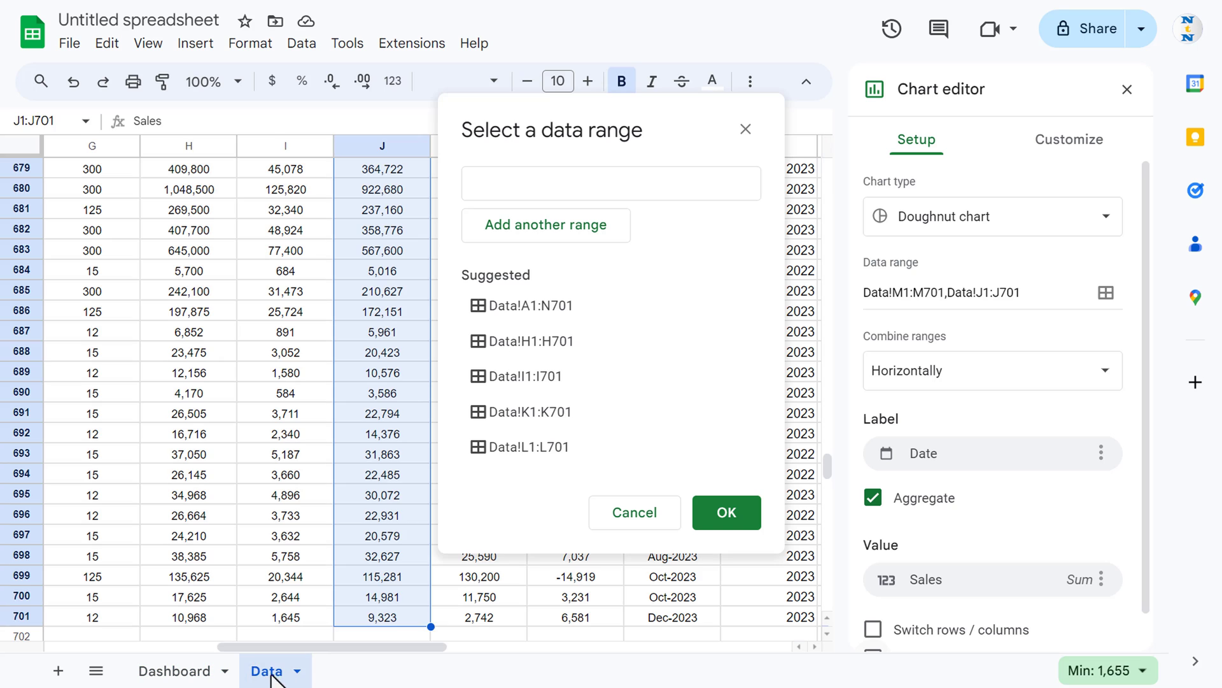
click(190, 369)
key(ctrl+Home)
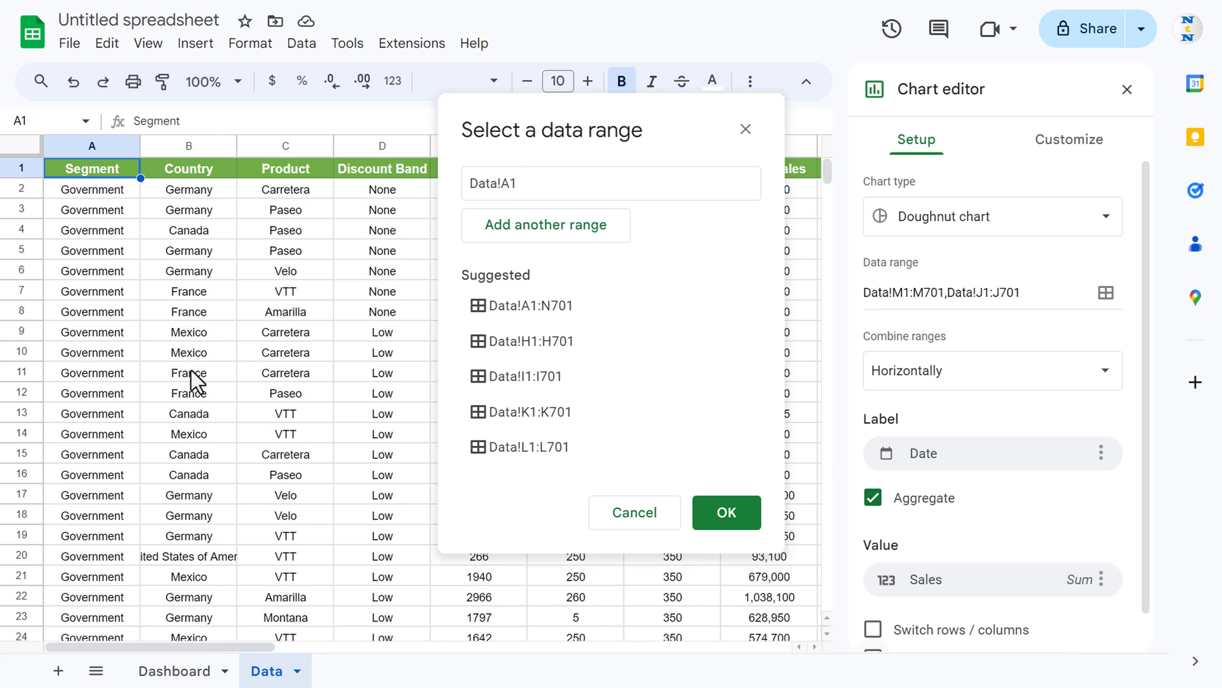
key(Right)
key(Right)
key(Left)
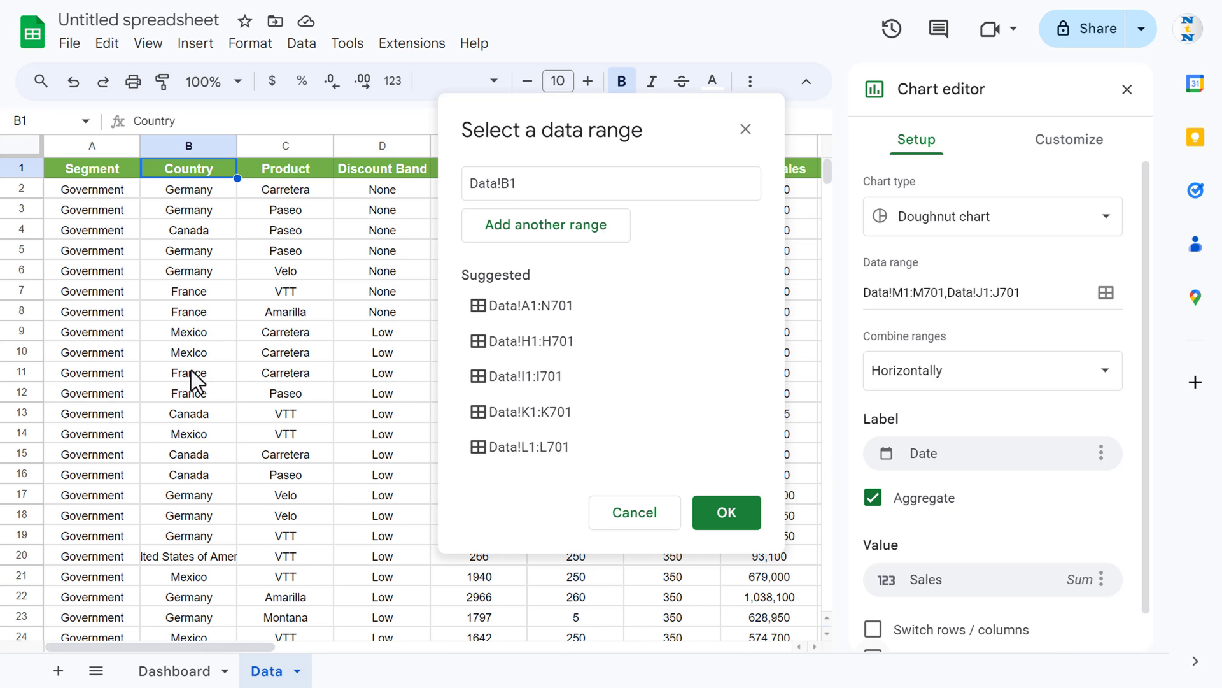
key(ctrl+shift+Down)
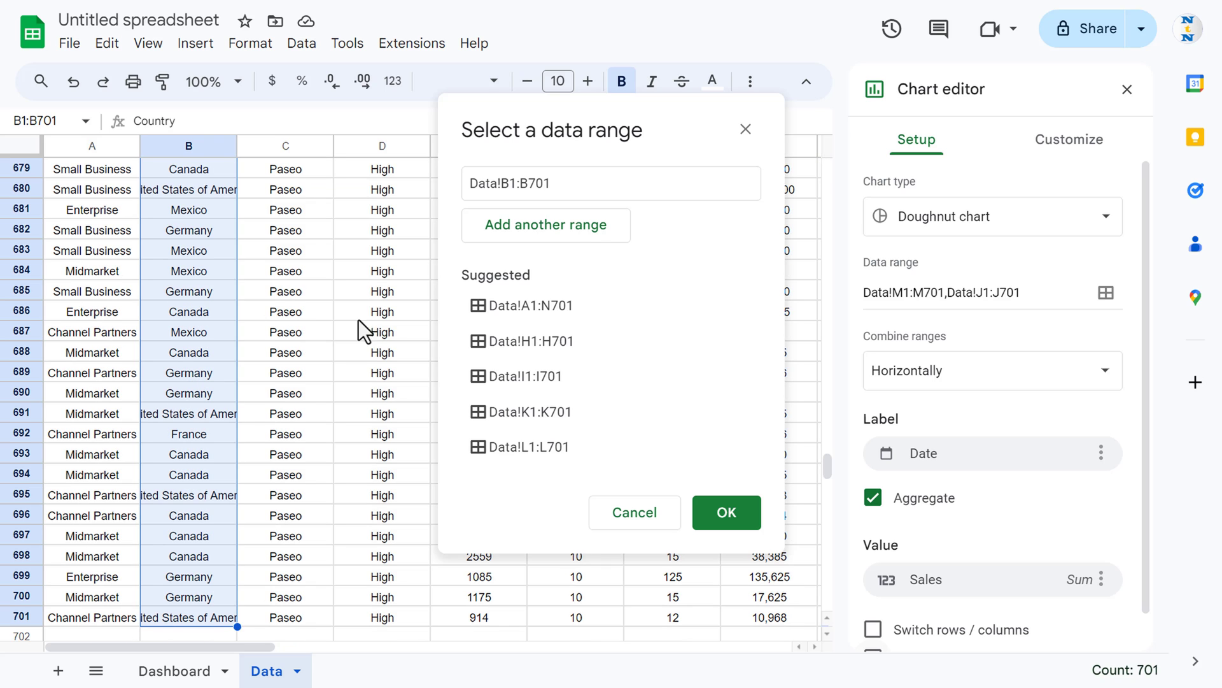
Add the Profit column, Data!L1:L701, as the doughnut chart's second data range and apply both ranges.
click(577, 234)
click(347, 297)
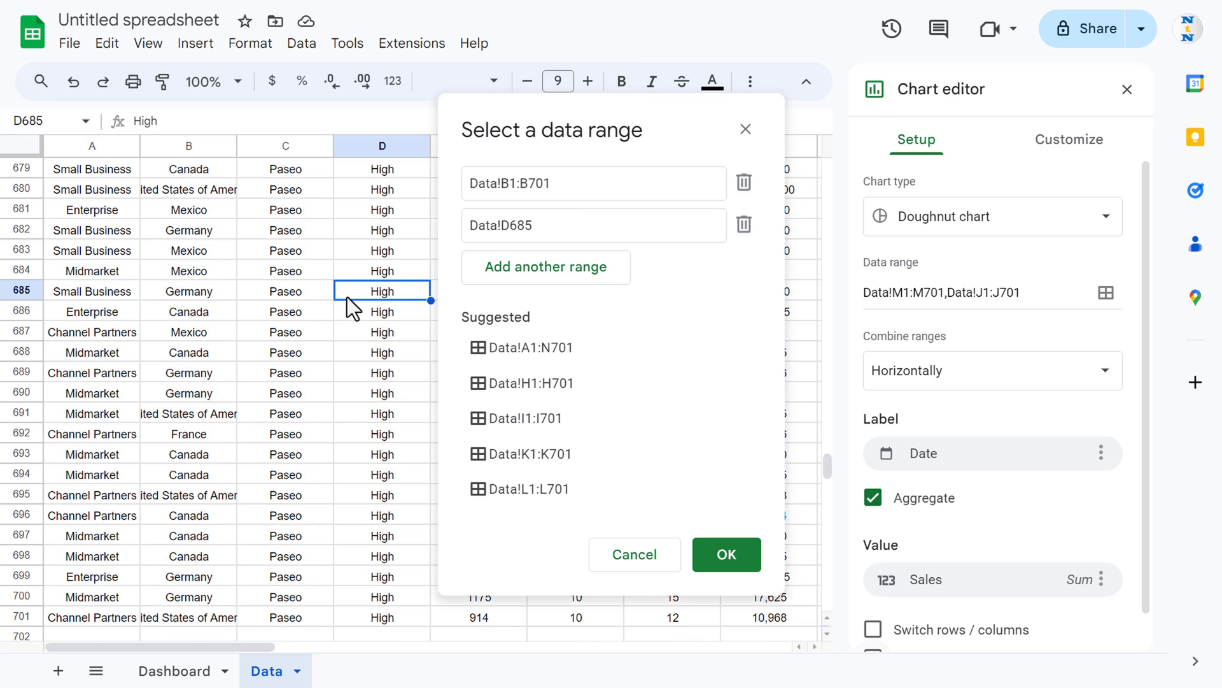
key(ctrl+Up)
key(ctrl+Right)
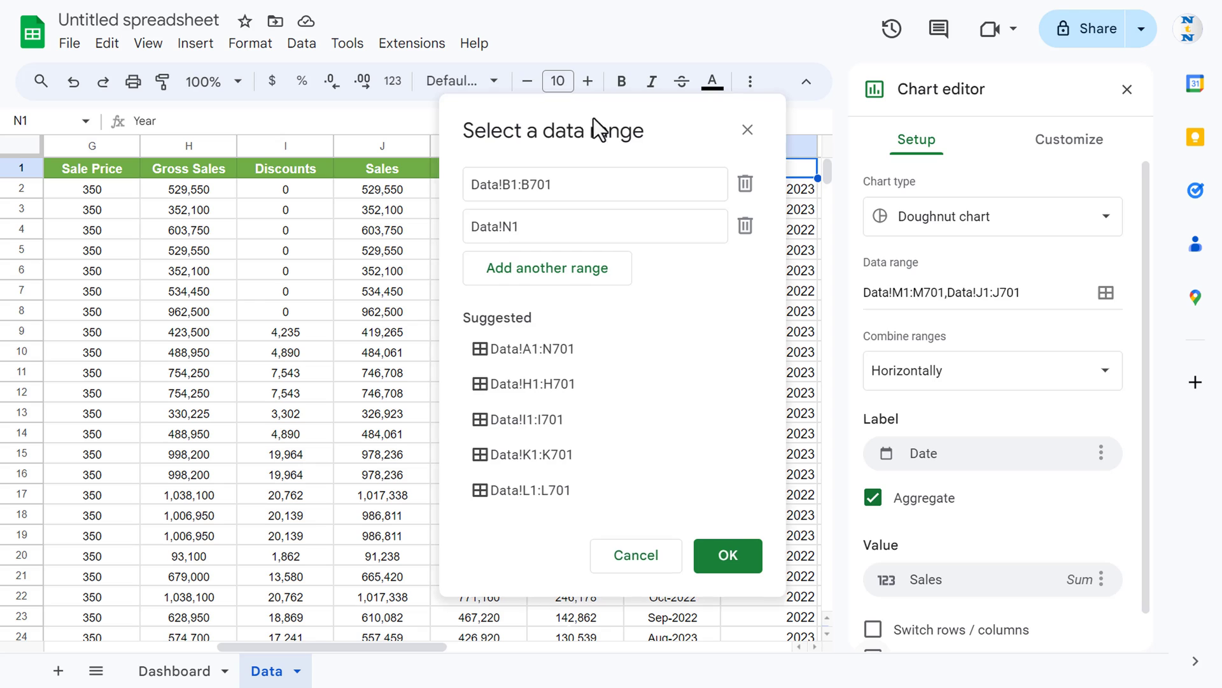
drag(593, 117, 948, 119)
click(588, 168)
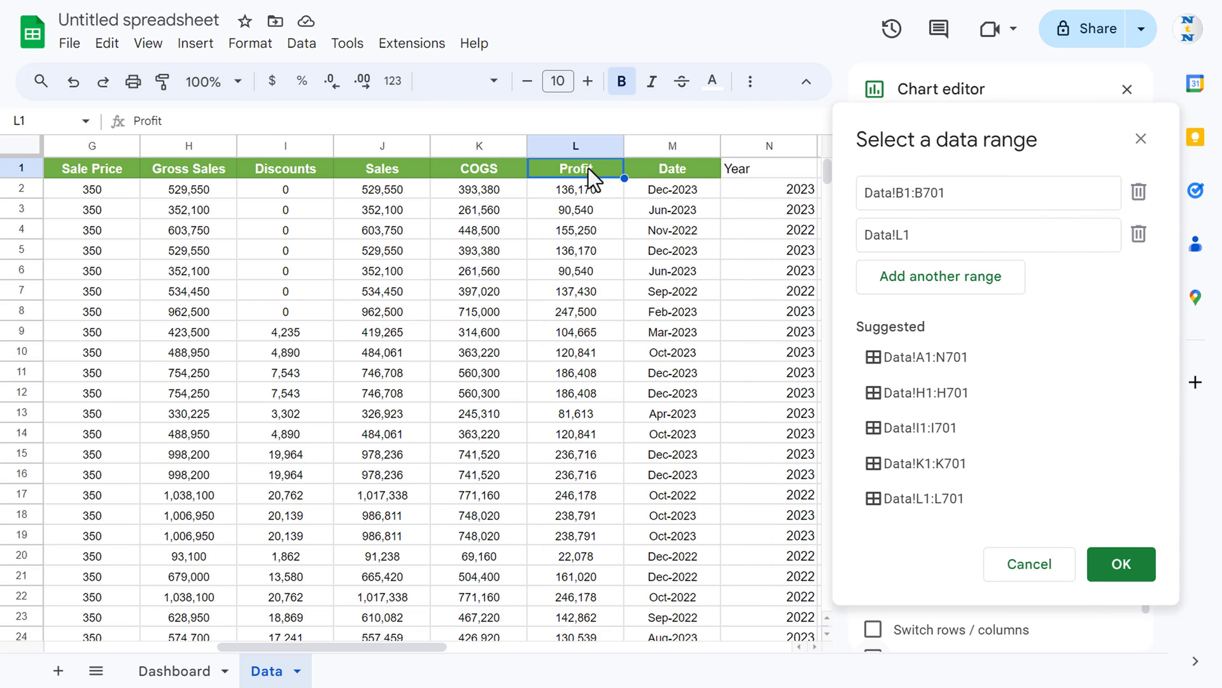
key(ctrl+shift+Down)
click(1121, 572)
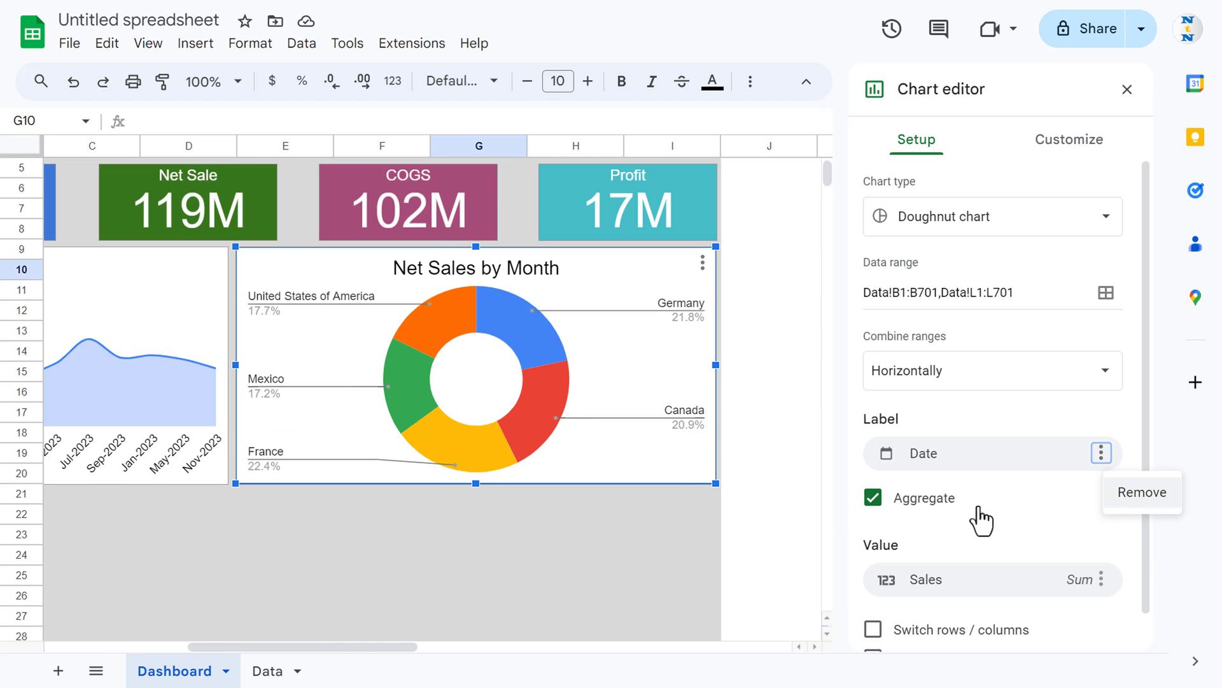
Set the doughnut chart's label to Country and its value to Profit.
click(1124, 493)
click(968, 456)
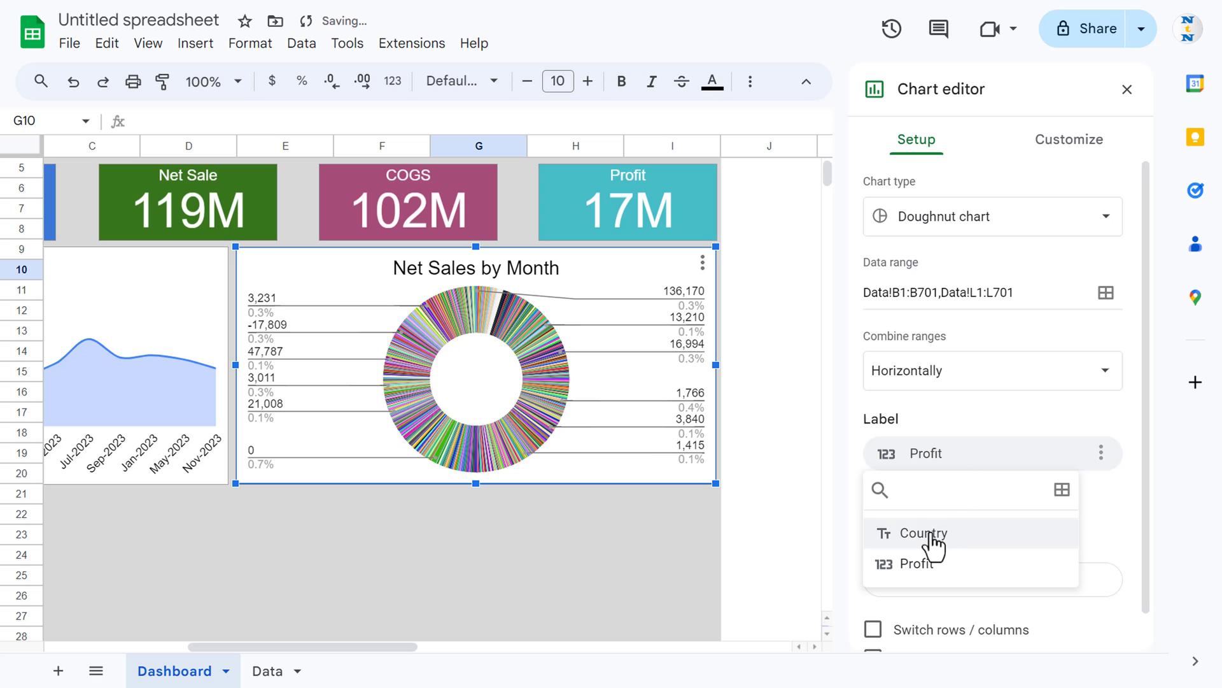
click(964, 541)
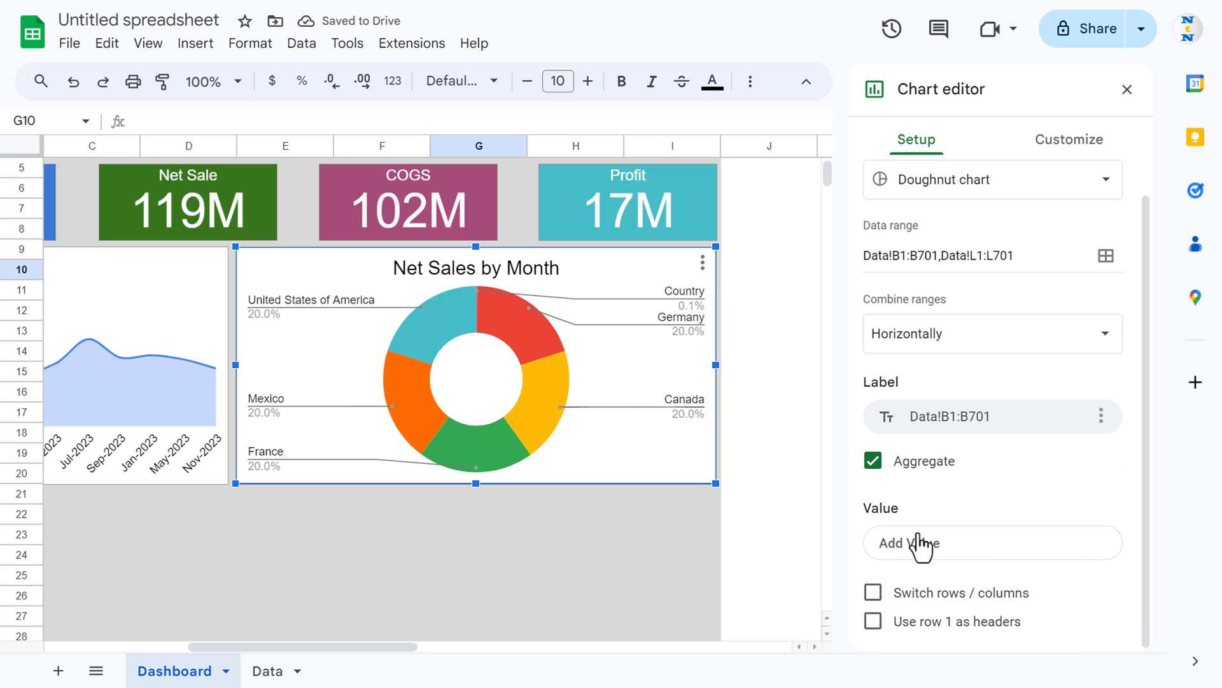
click(953, 555)
click(919, 624)
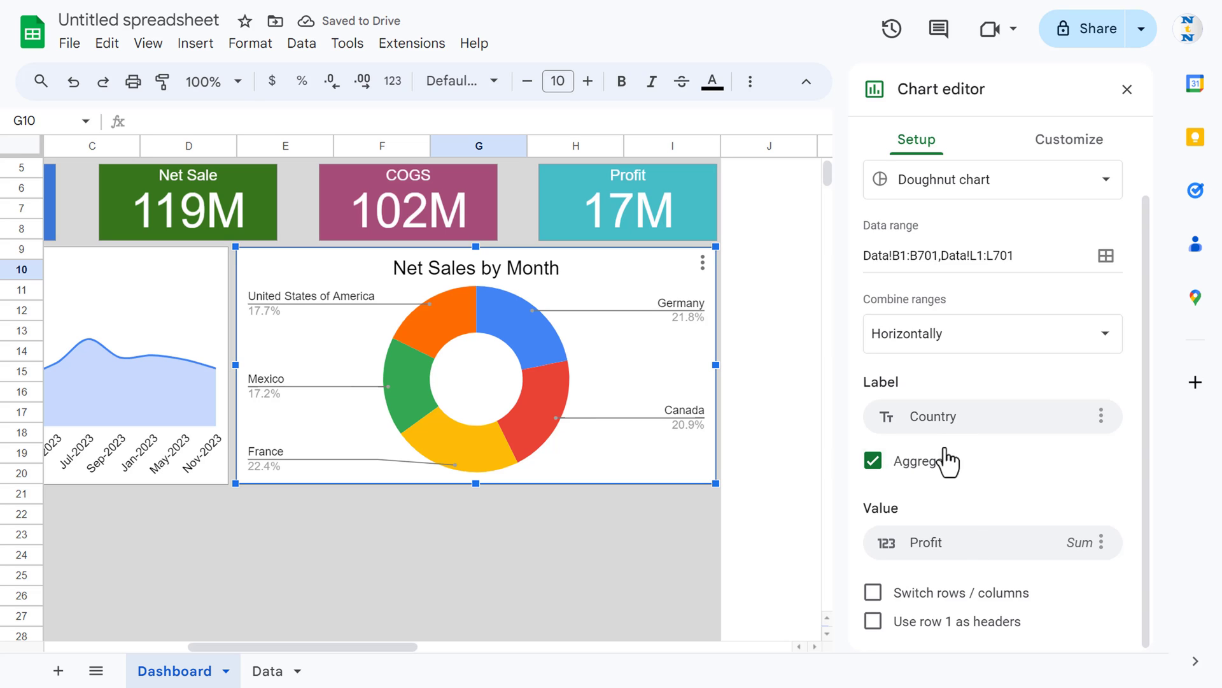
Turn on the 3D style for the doughnut chart.
scroll(993, 347, up, 1)
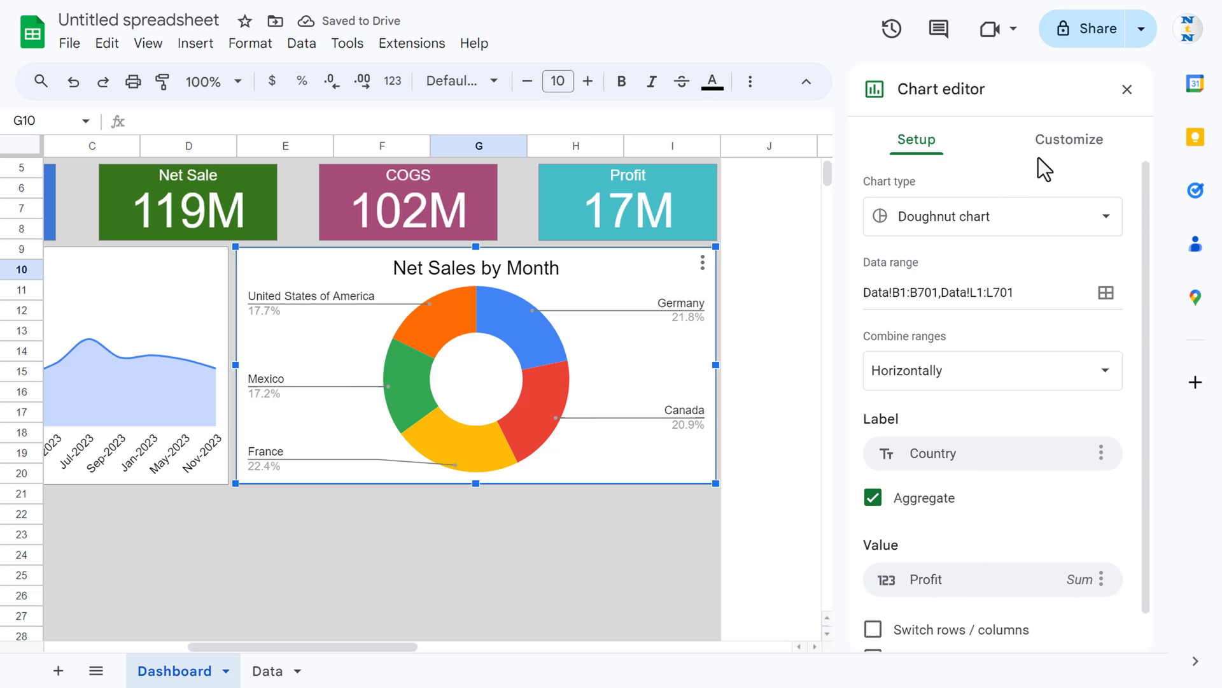
click(1060, 158)
click(936, 189)
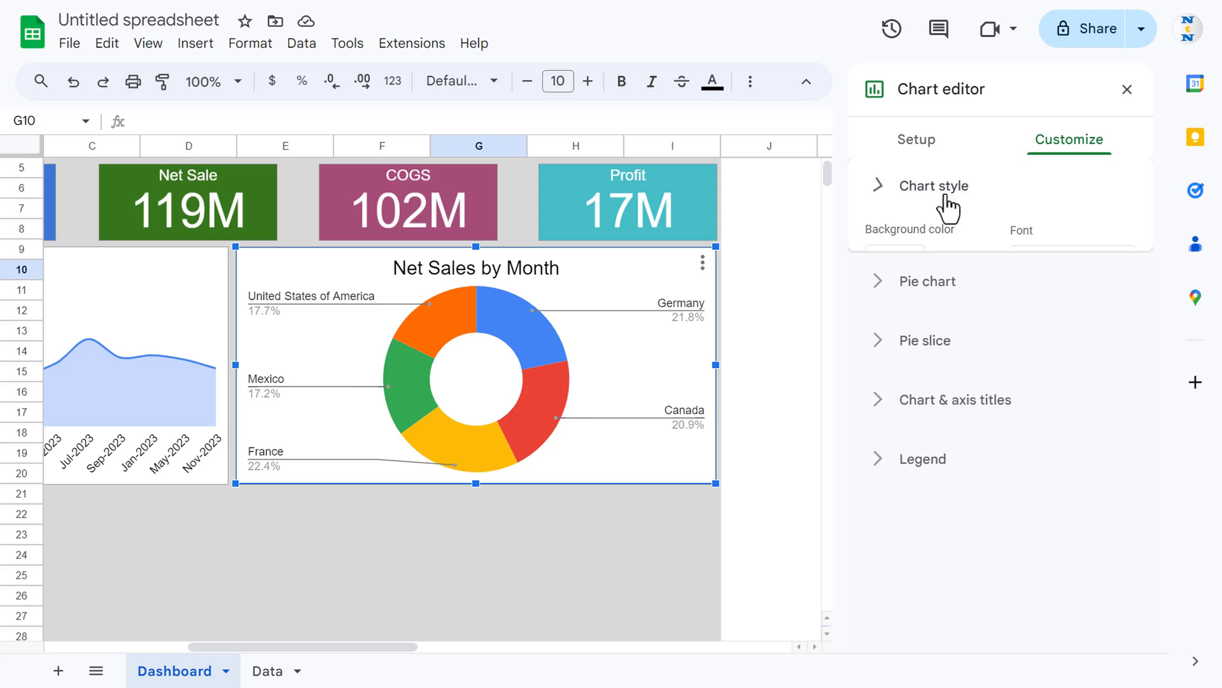
click(890, 451)
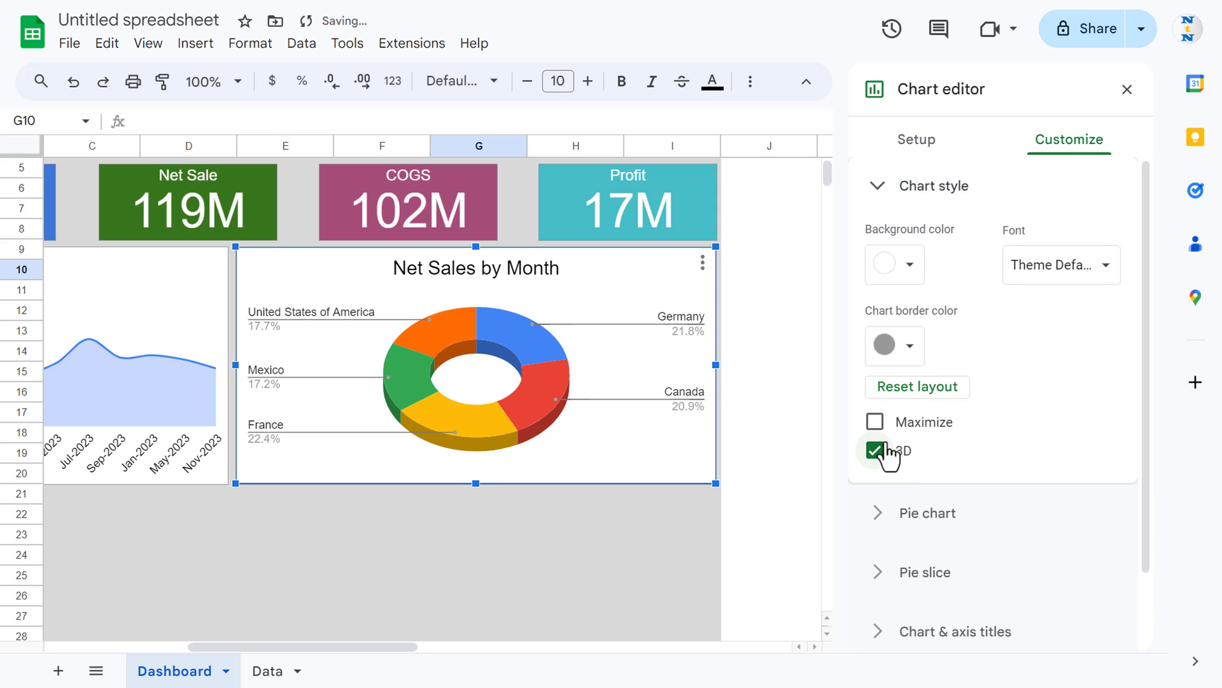
click(917, 191)
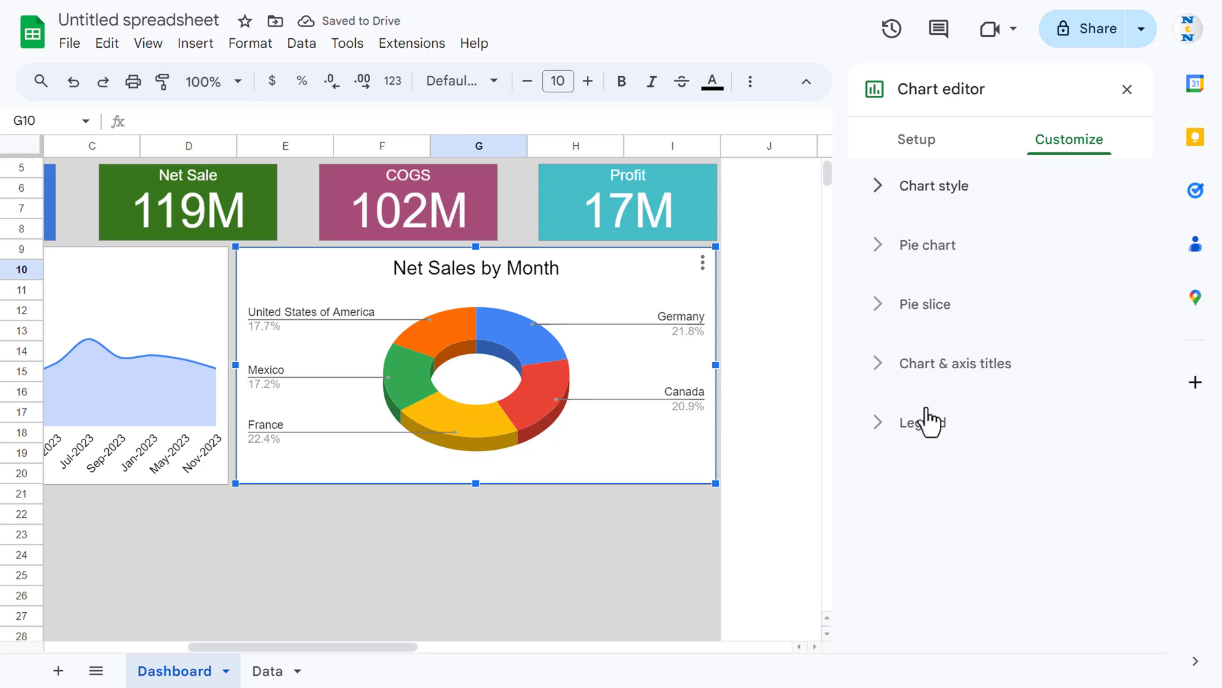
Change the doughnut chart's title to "Profit by Country".
click(941, 370)
triple_click(1028, 505)
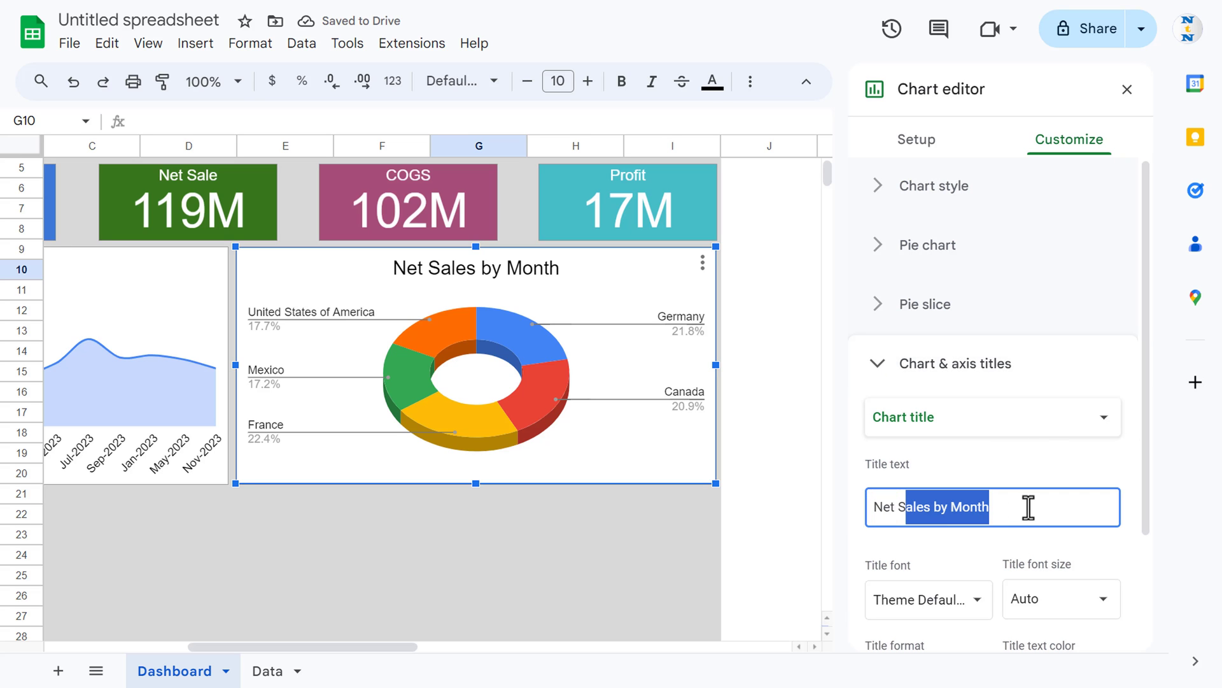
text(Profit)
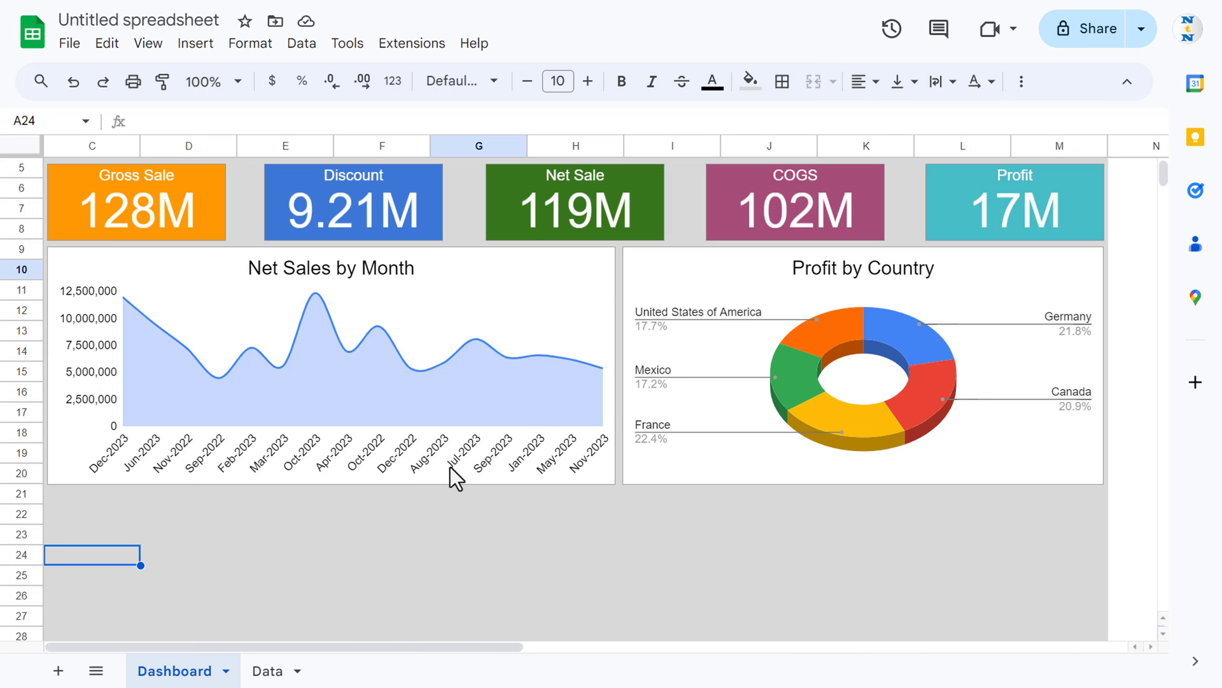
Paste another copy of the Net Sales by Month chart and place it directly below the original.
key(ctrl+v)
drag(500, 408, 499, 365)
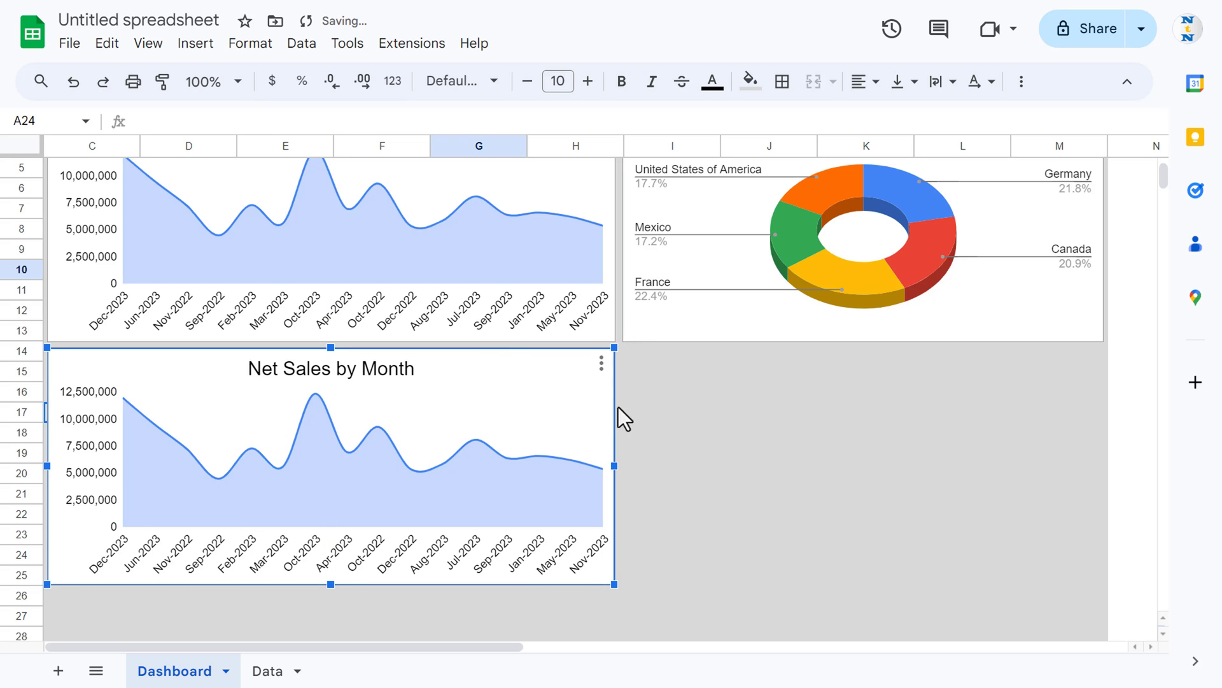
Replace the lower Net Sales by Month copy's data ranges with the Segment column, Data!A1:A701.
double_click(522, 375)
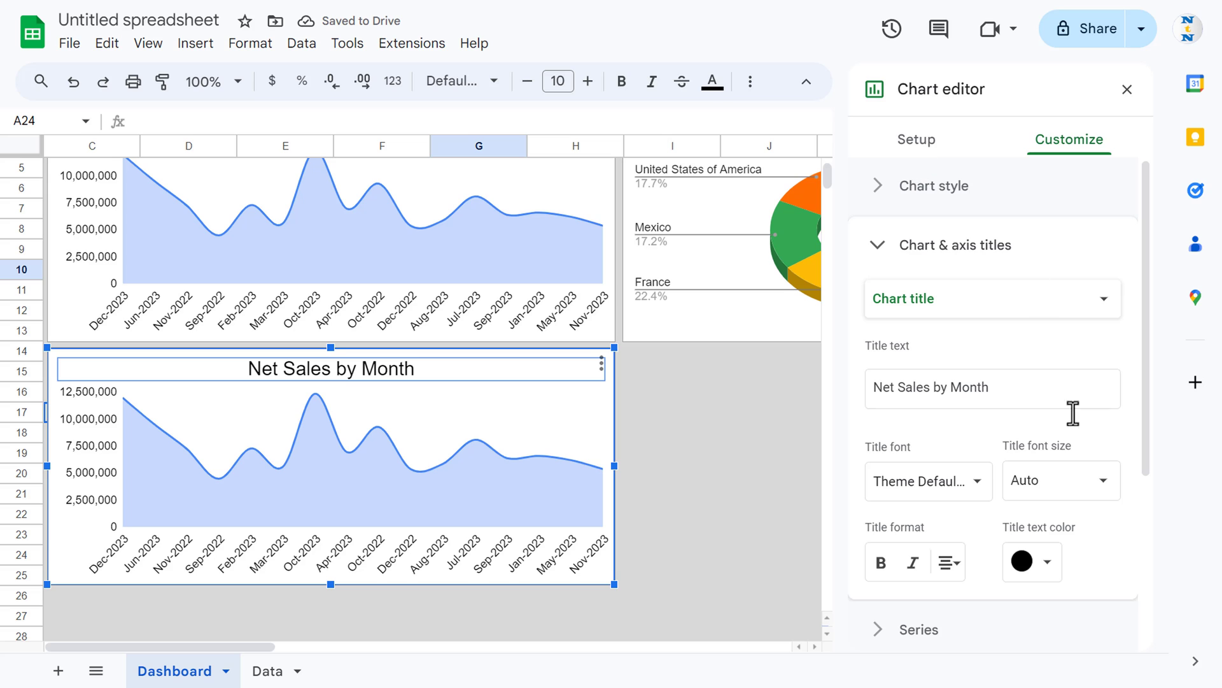
click(918, 141)
click(1019, 377)
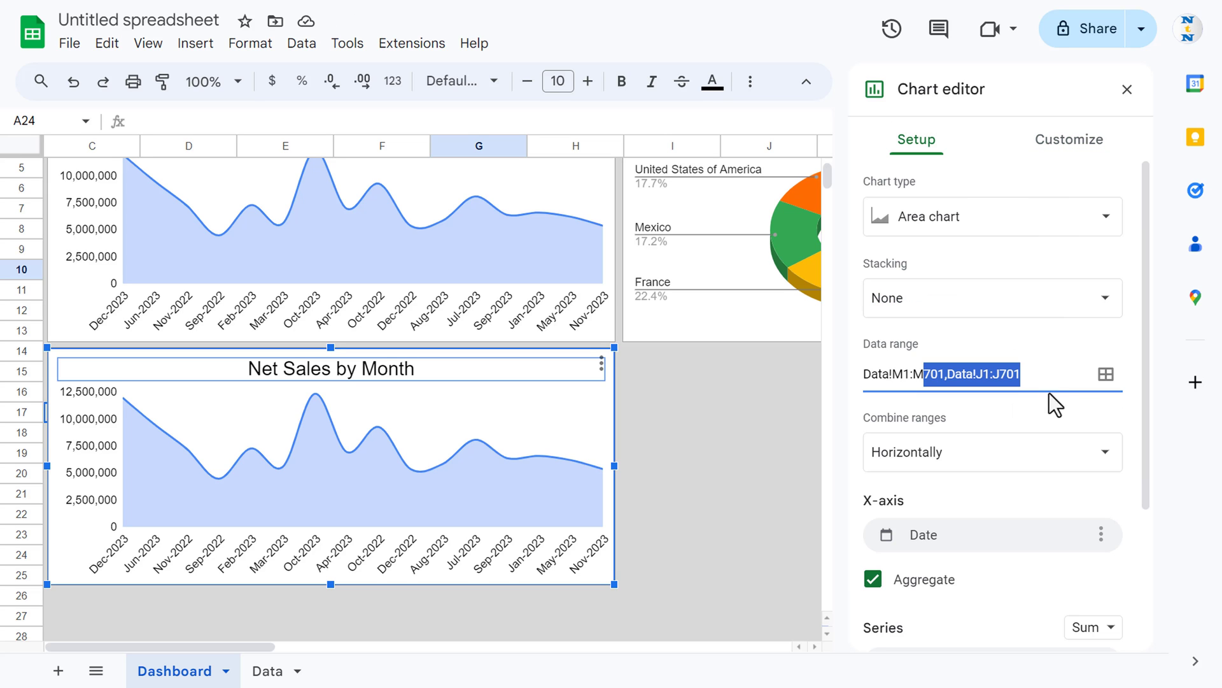
click(1106, 374)
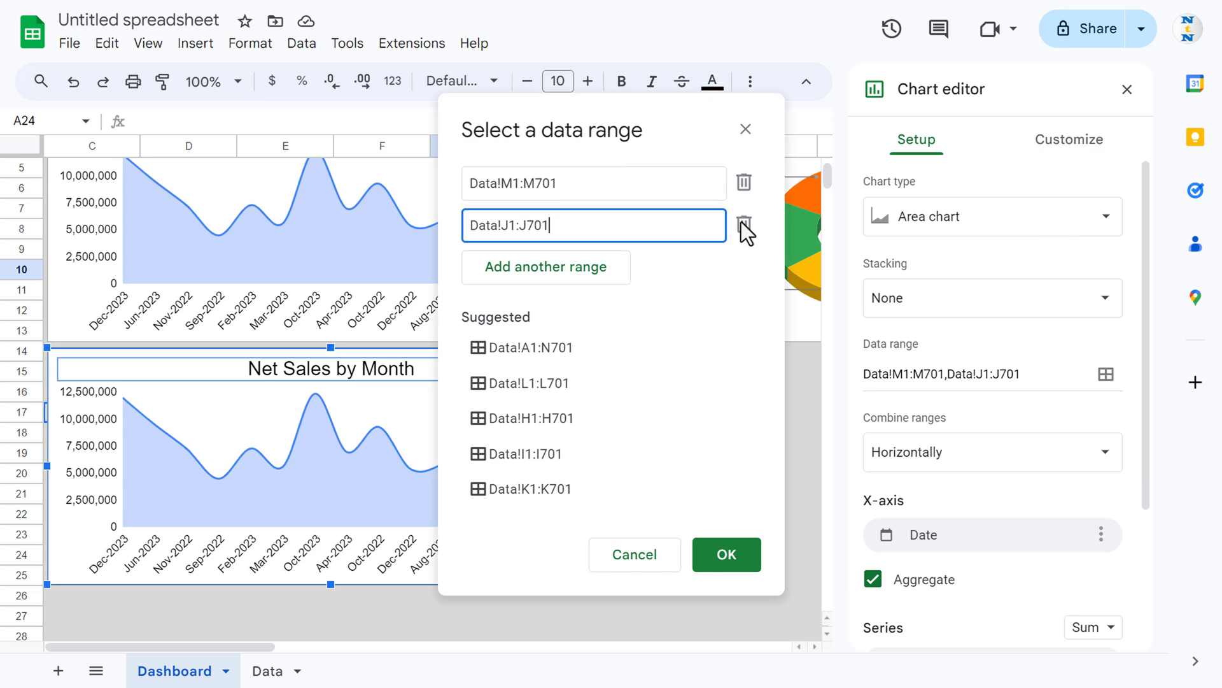
click(743, 224)
click(743, 183)
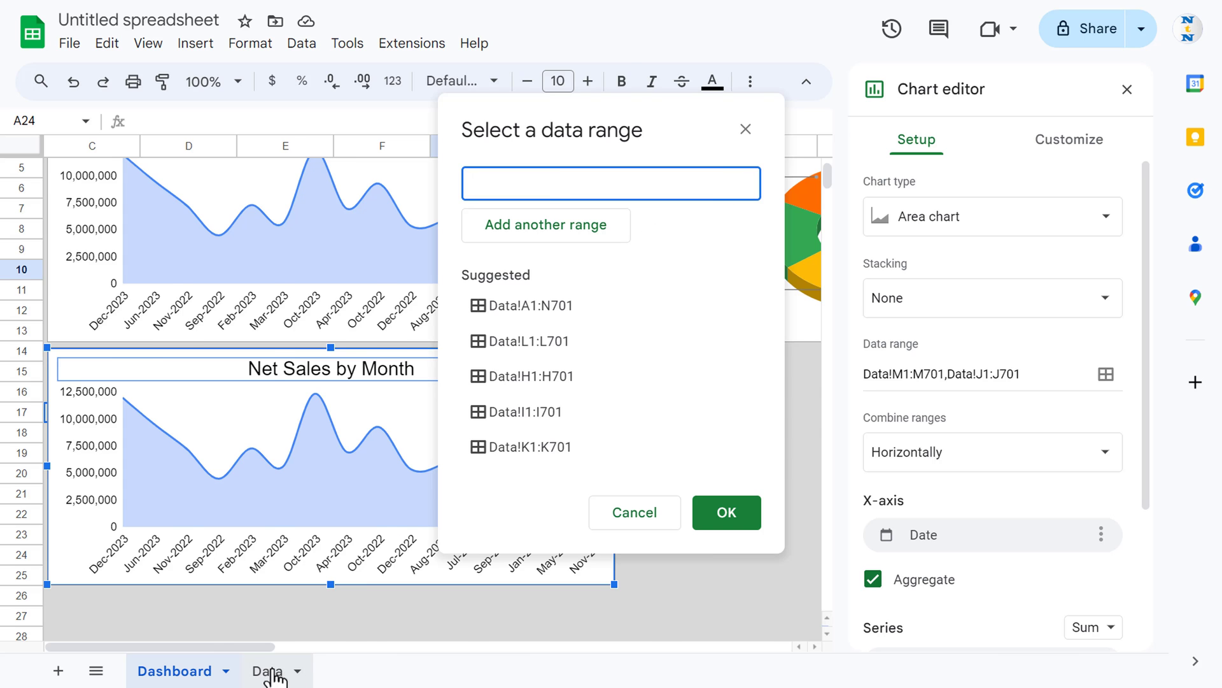
click(267, 671)
click(166, 268)
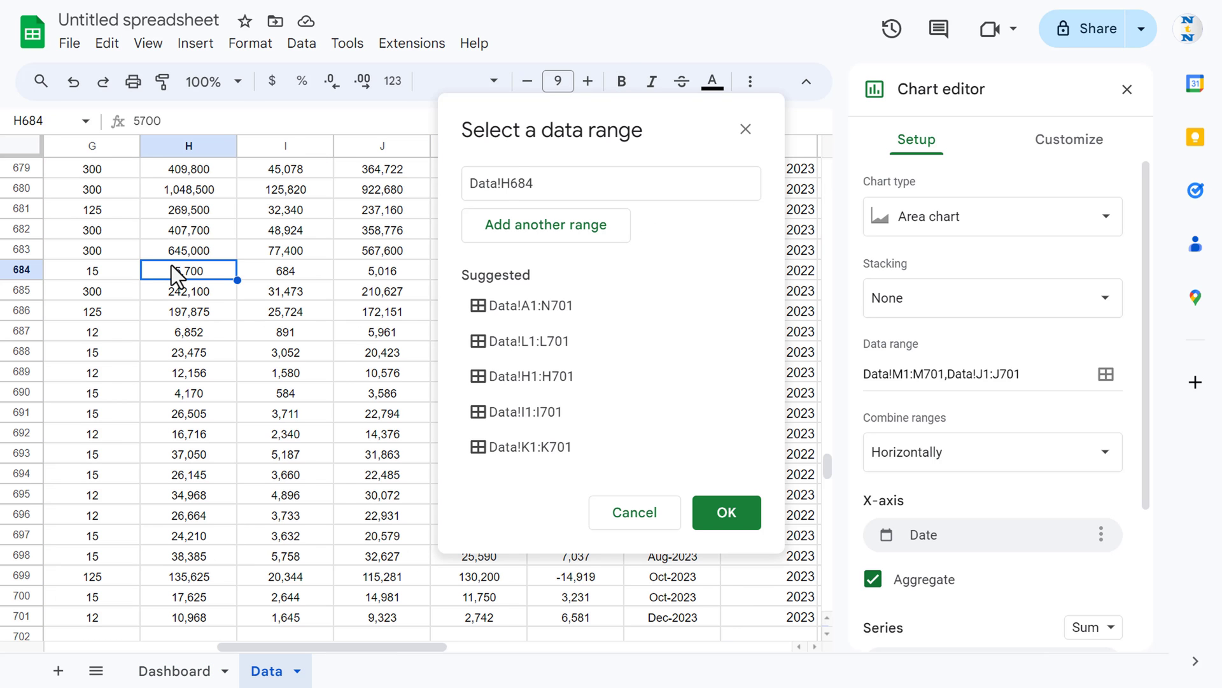
key(ctrl+Home)
key(Right)
key(Left)
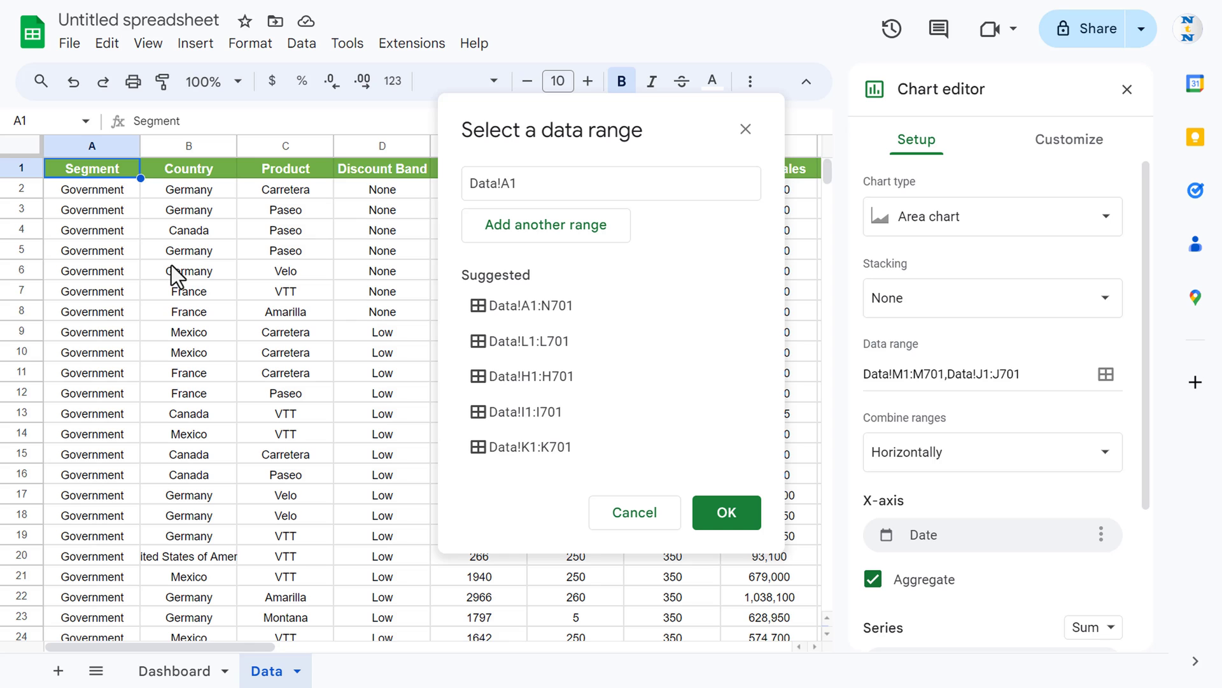
key(ctrl+shift+Down)
Add the Sales column, Data!J1:J701, as the copied chart's second data range and apply both ranges.
click(583, 237)
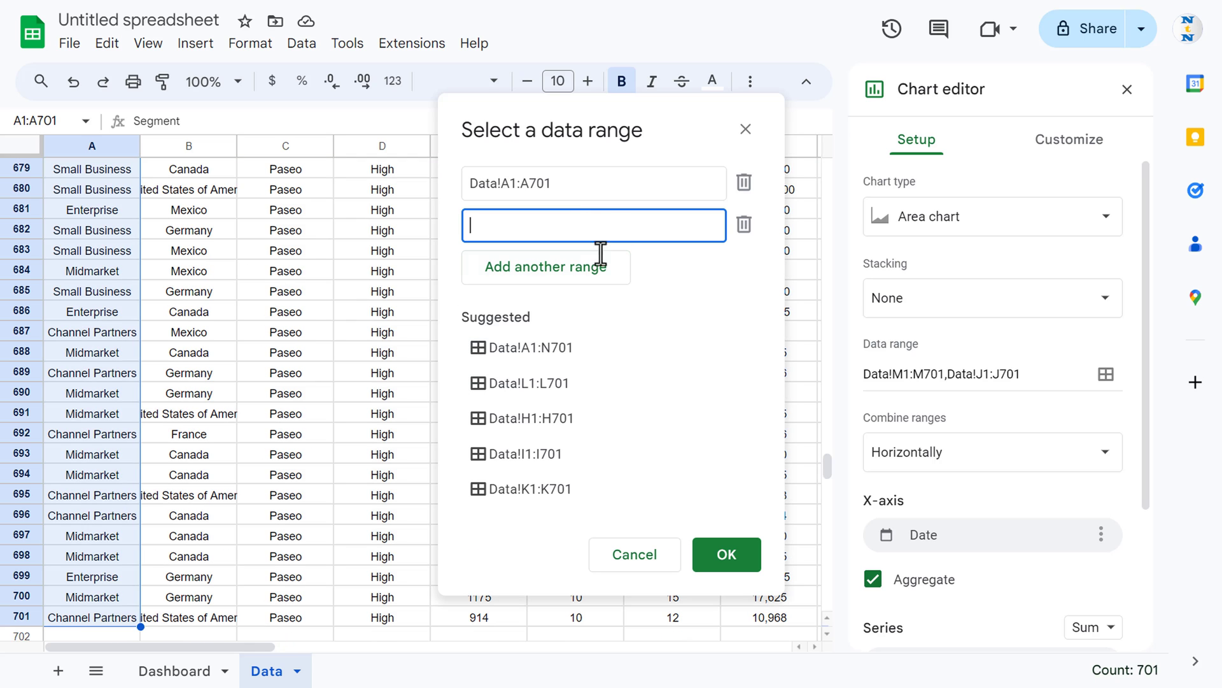
key(ctrl+Home)
drag(658, 137, 1026, 229)
click(677, 174)
key(Right)
key(Right)
key(Right)
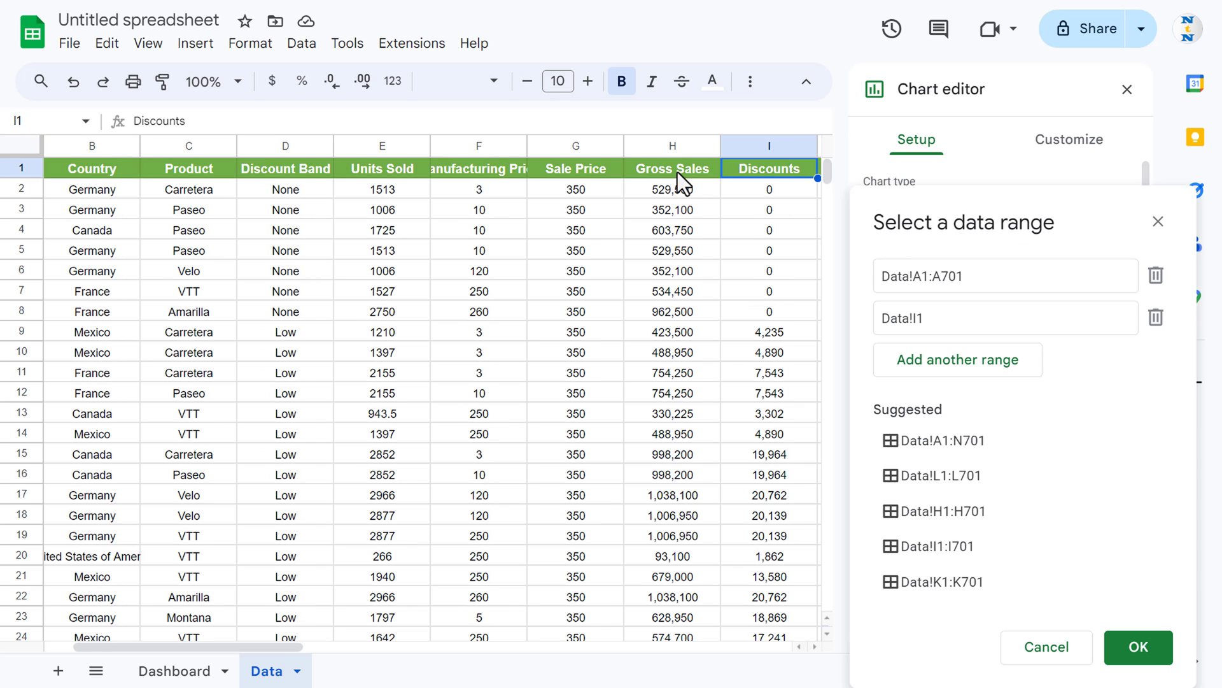
key(ctrl+shift+Down)
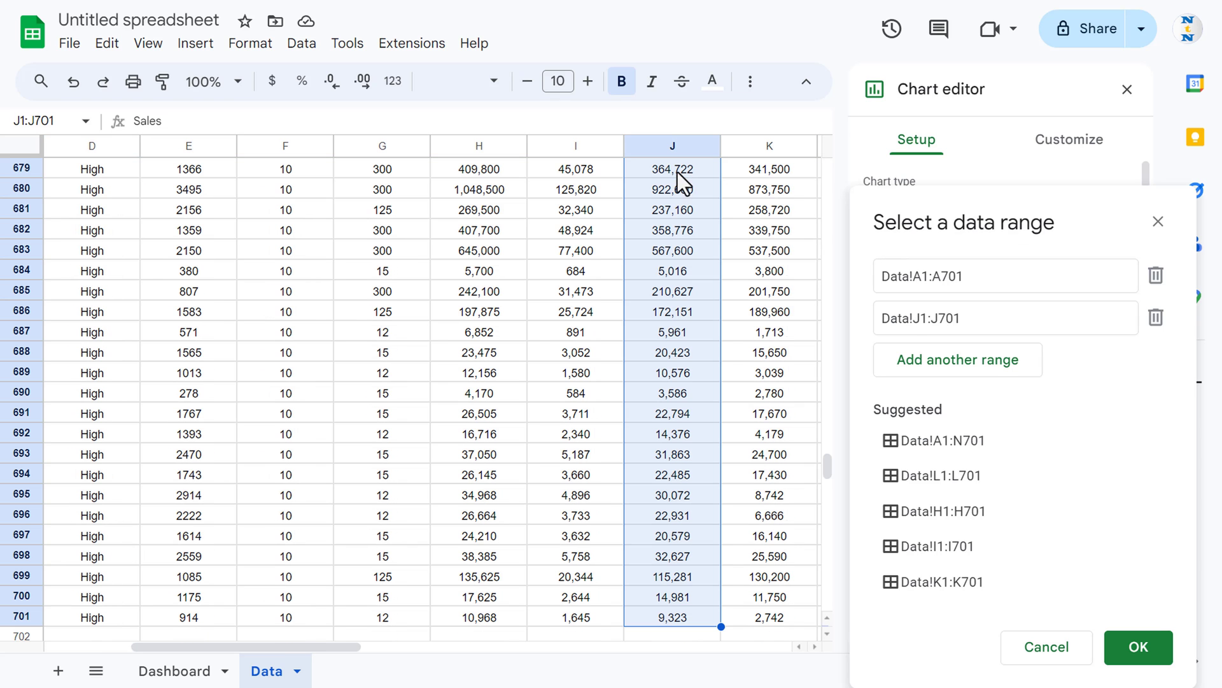
click(1165, 652)
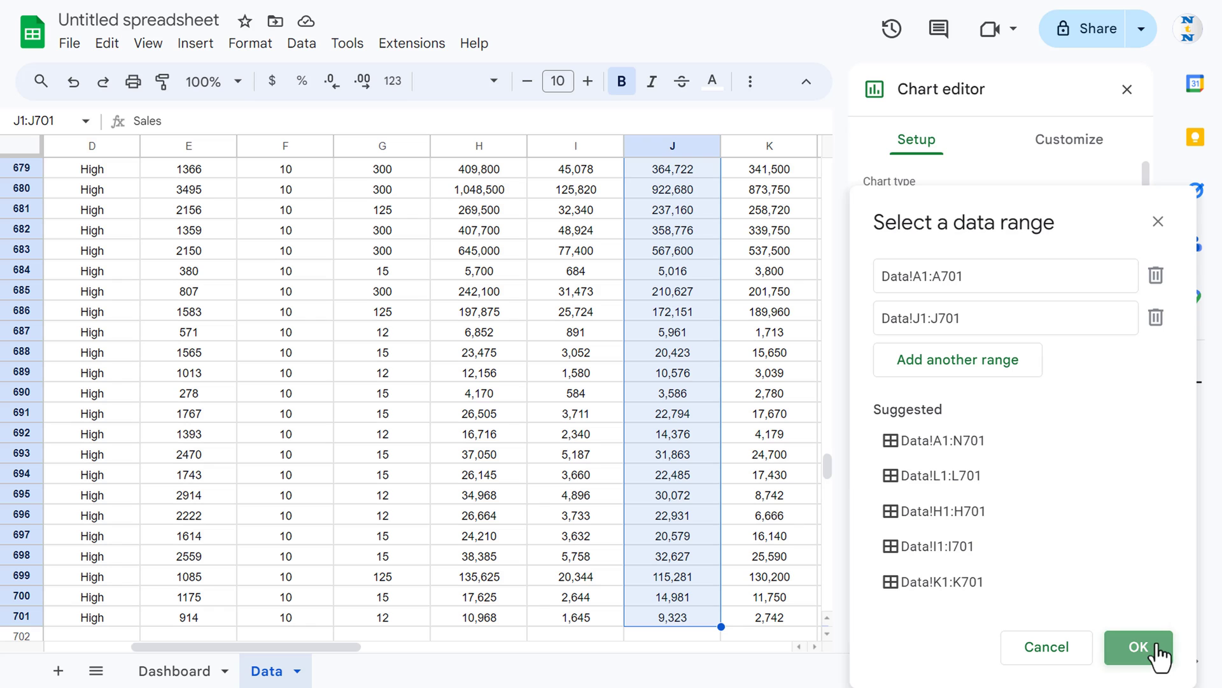
click(1158, 655)
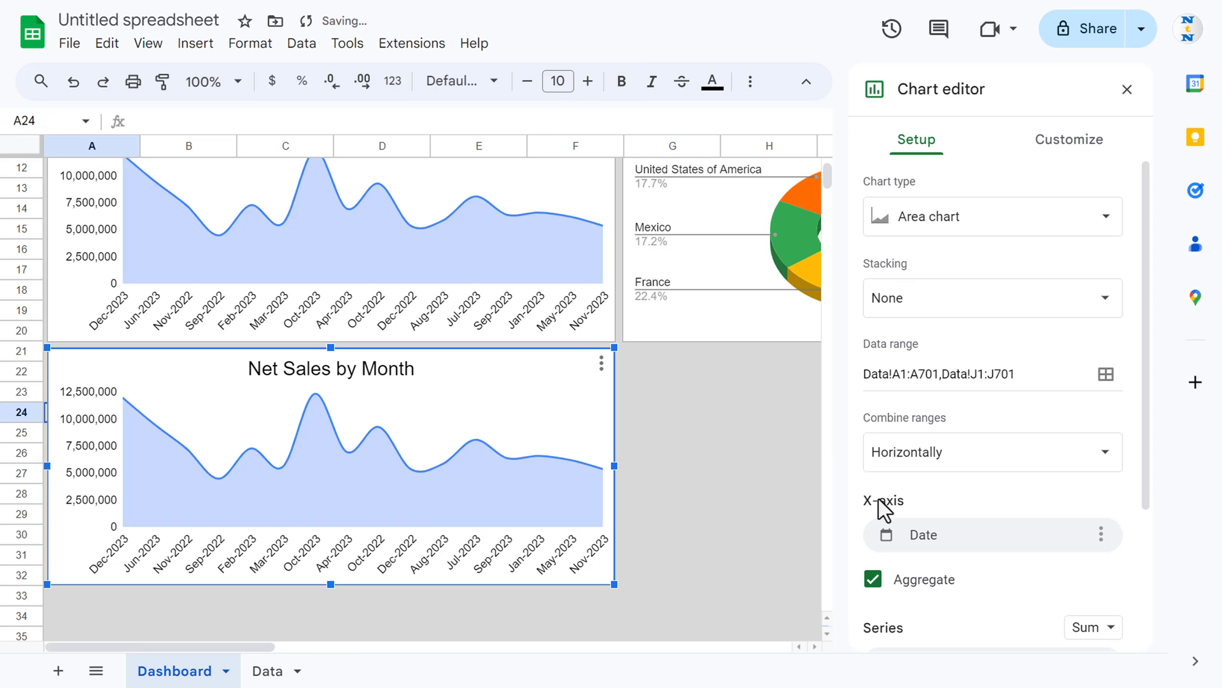
Change the lower copied chart's type from area to Bar chart.
click(980, 226)
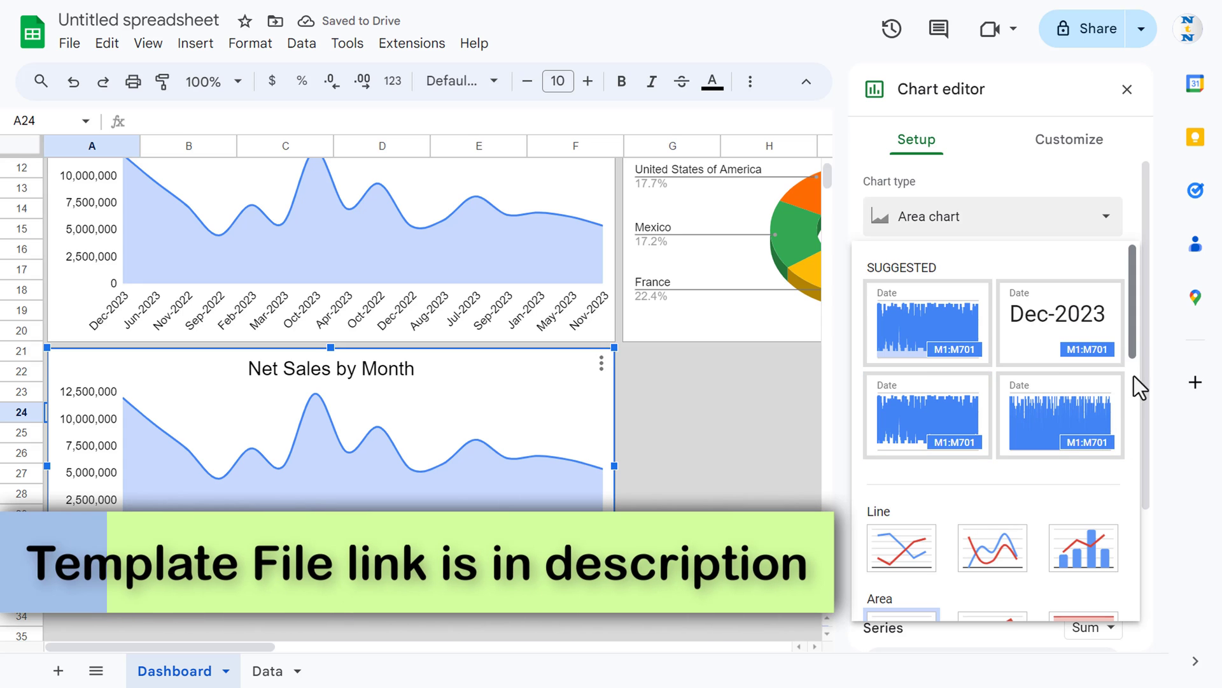
scroll(1133, 376, down, 3)
drag(1134, 360, 1132, 443)
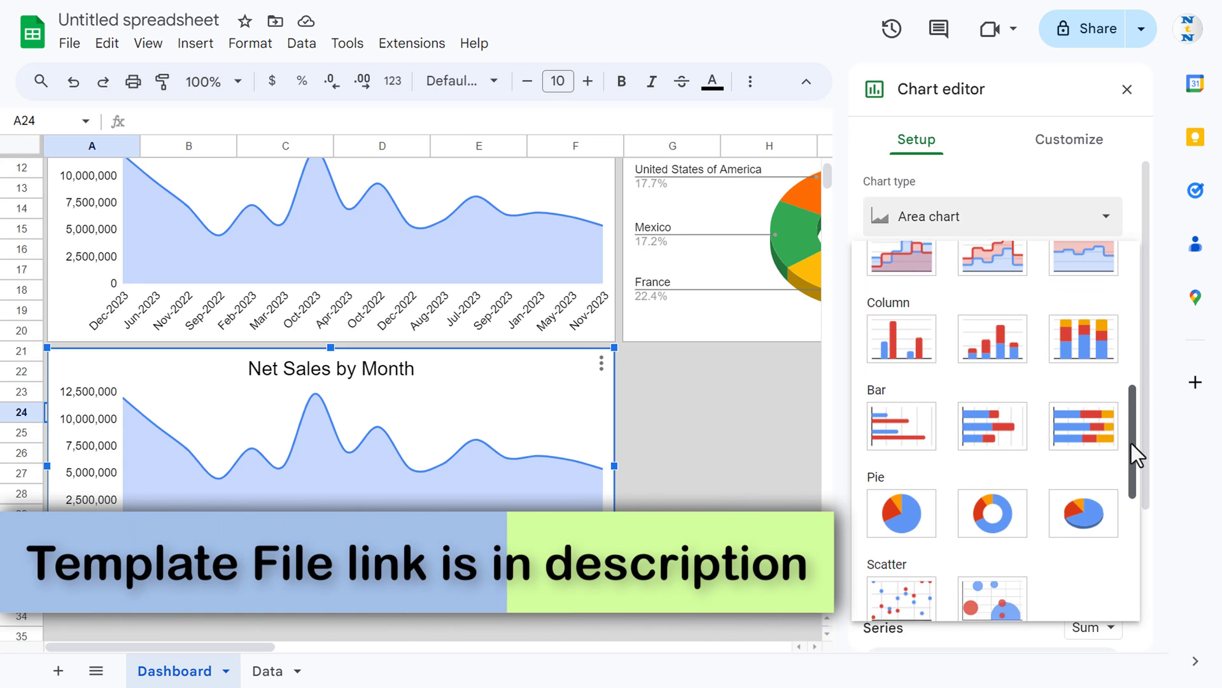
click(909, 420)
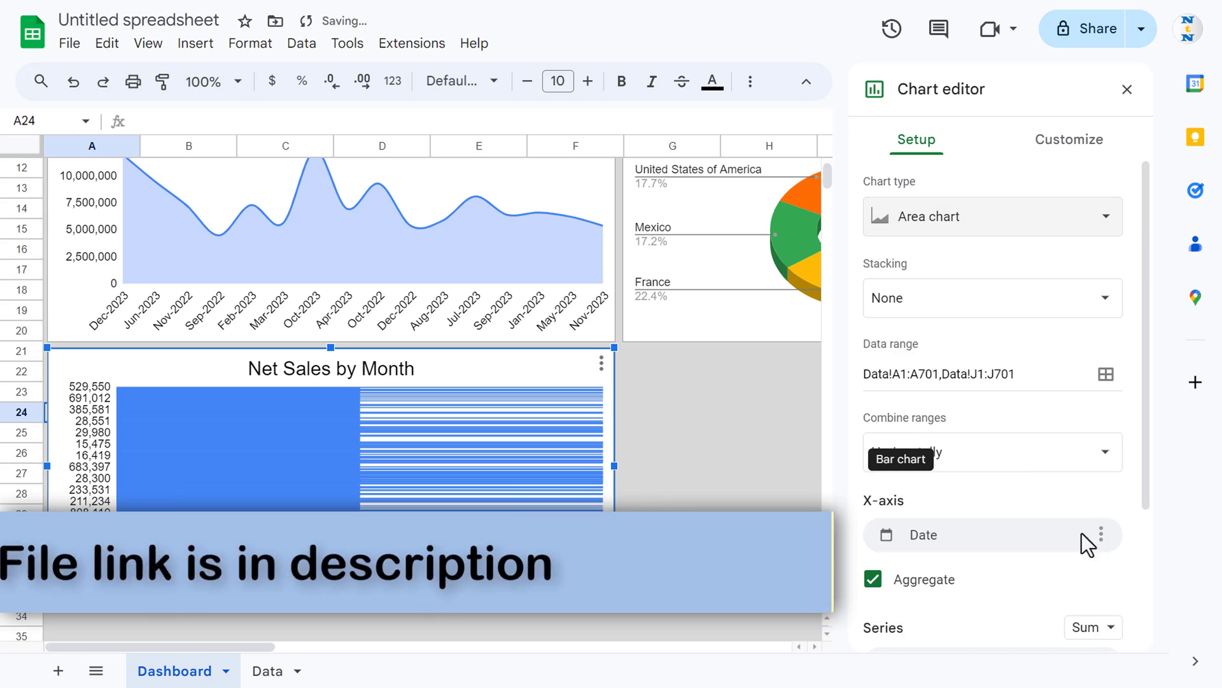
Set the bar chart's Y-axis to Segment and add Sales as its series.
scroll(1018, 471, down, 2)
click(978, 393)
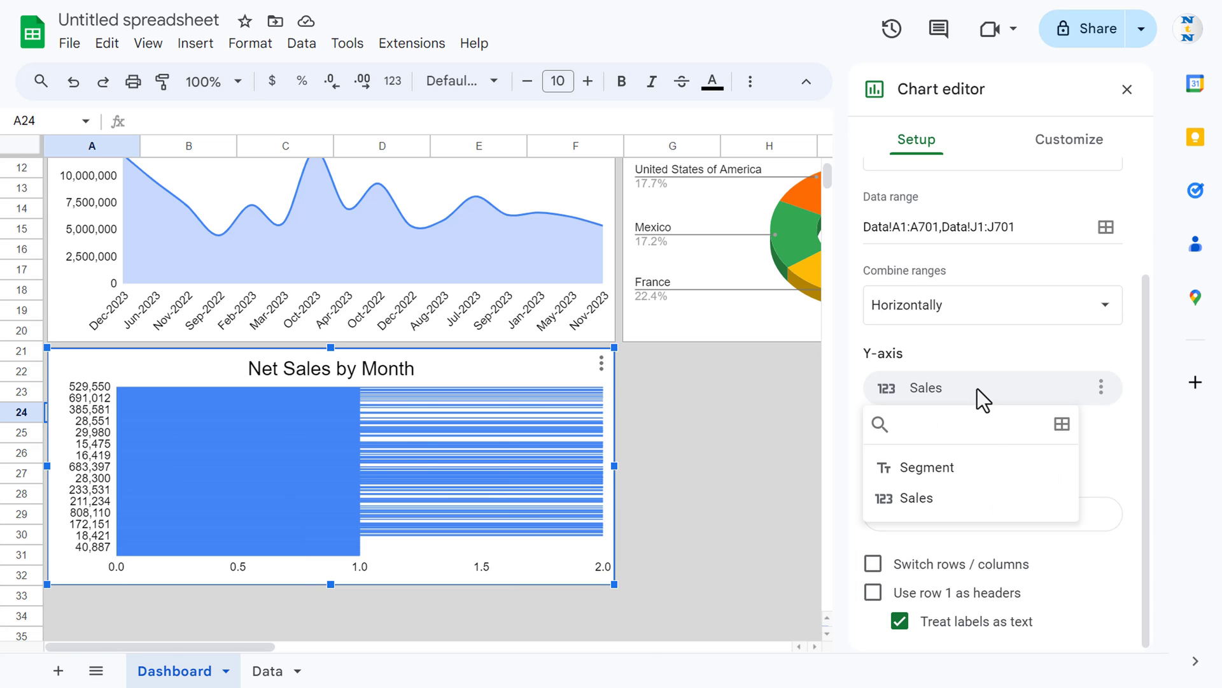
click(939, 472)
click(960, 547)
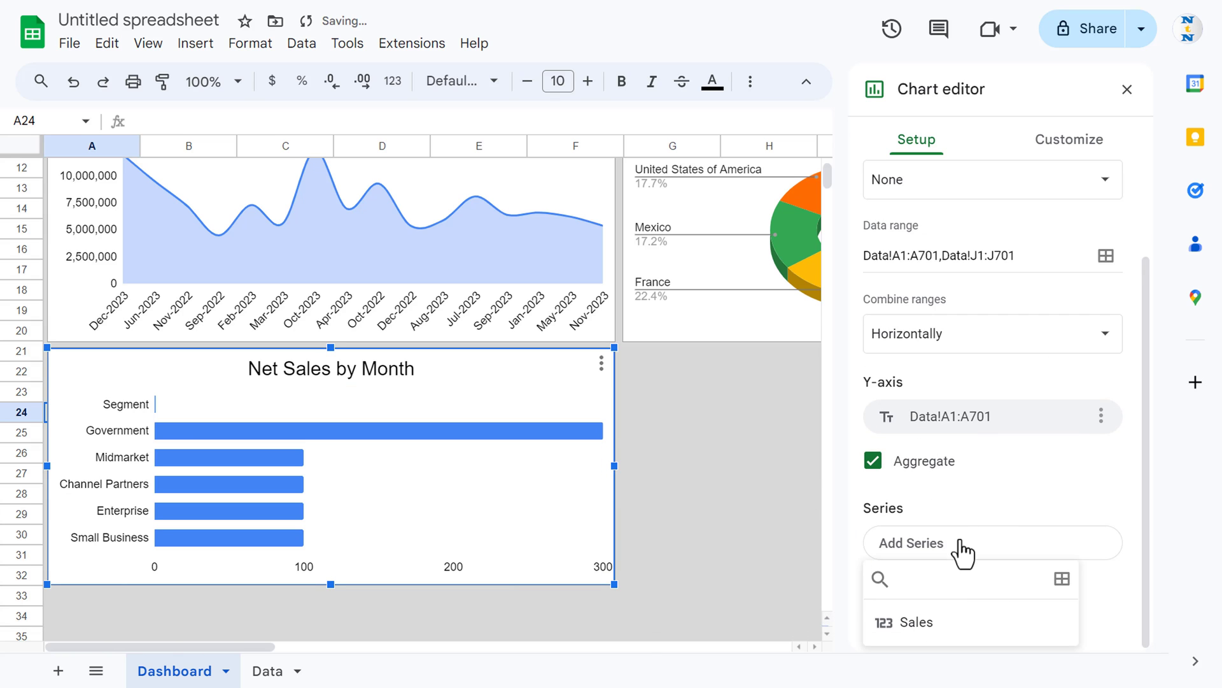
click(938, 630)
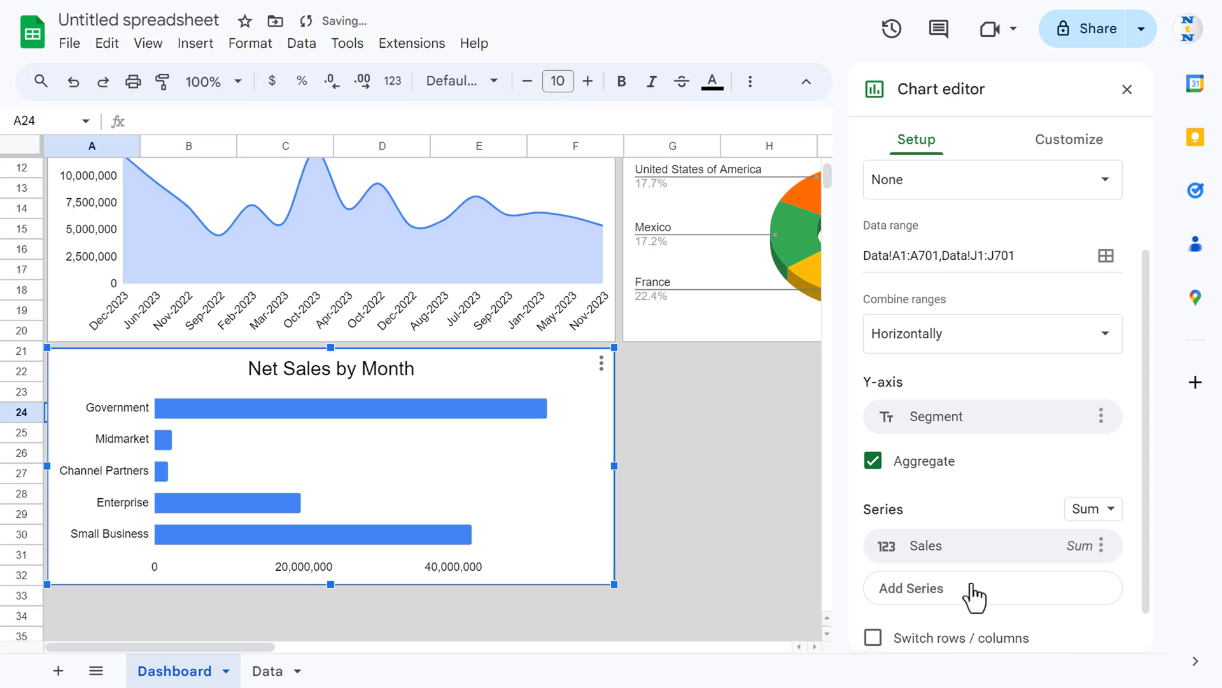
scroll(1030, 480, down, 1)
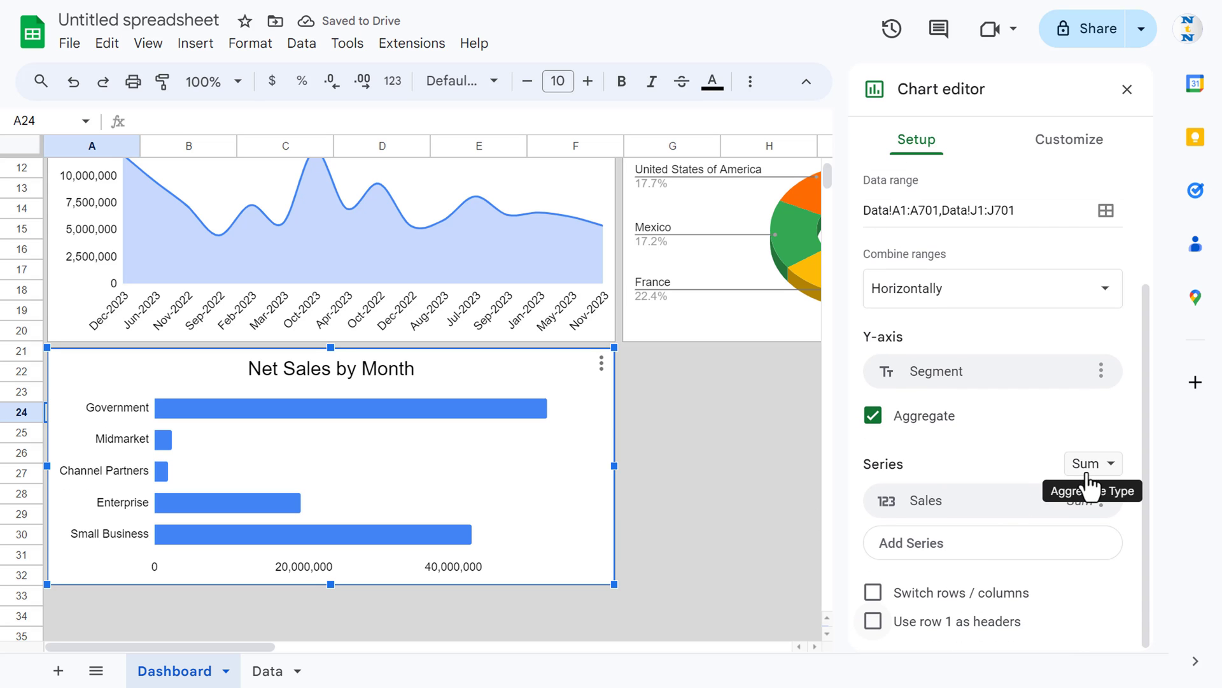
scroll(1051, 463, up, 3)
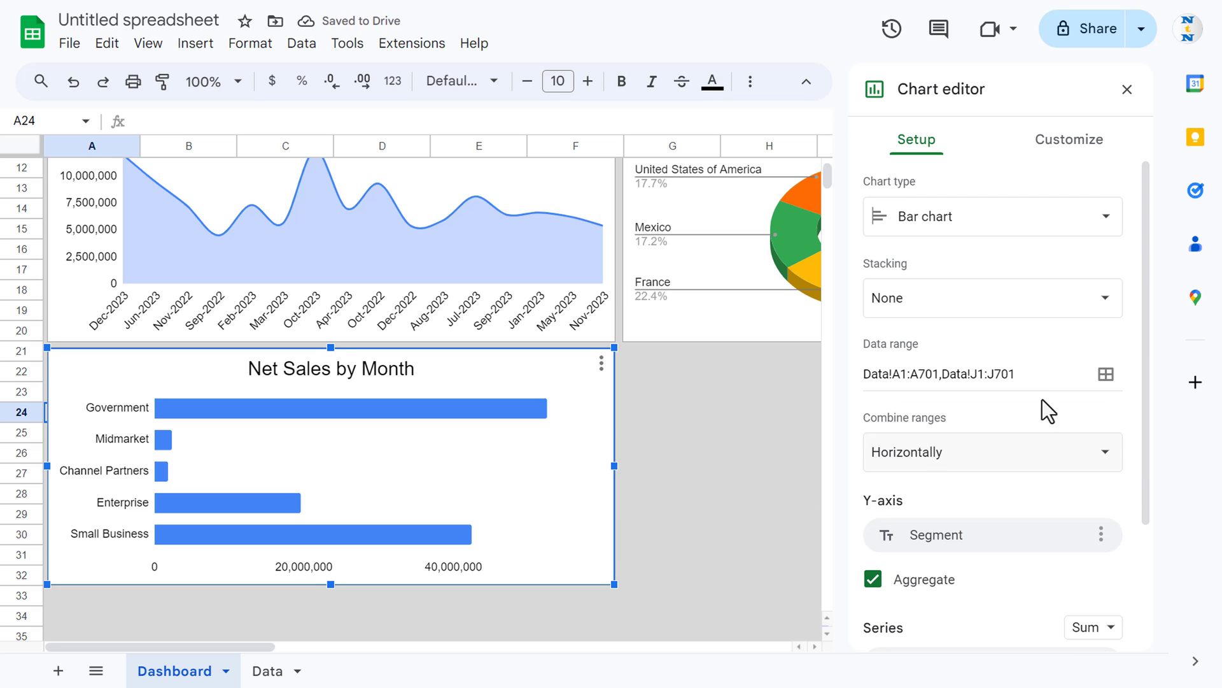
Turn on the 3D style for the segment bar chart.
click(1060, 151)
click(933, 188)
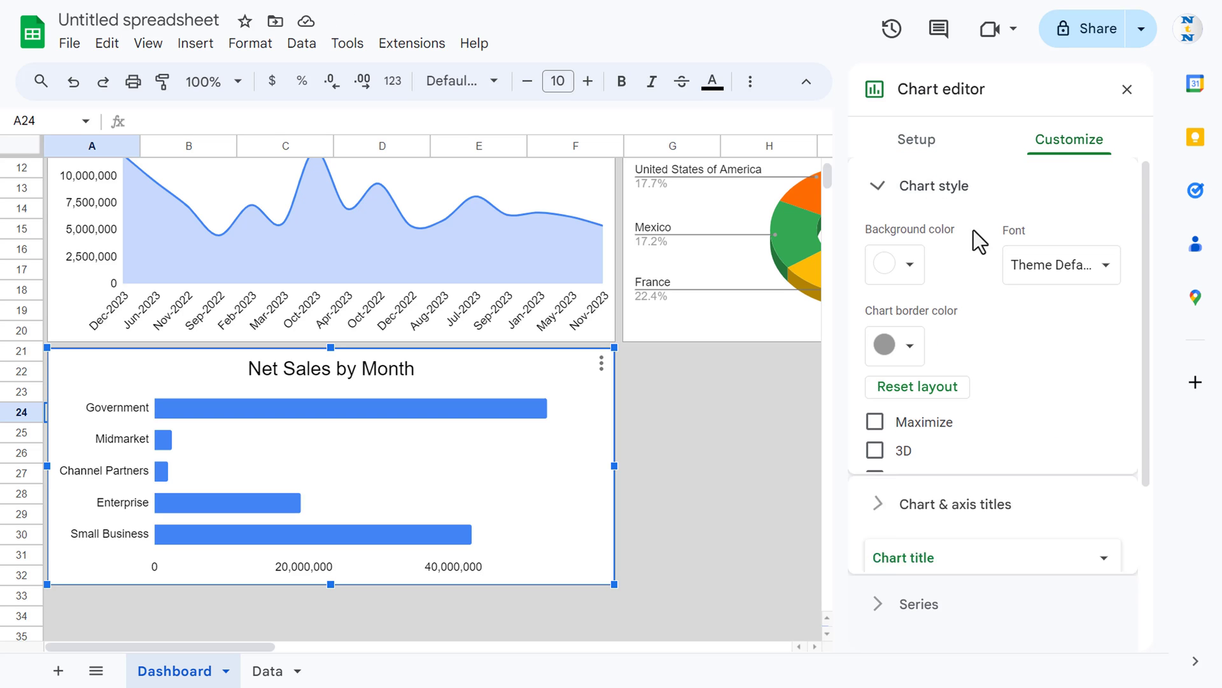
click(877, 451)
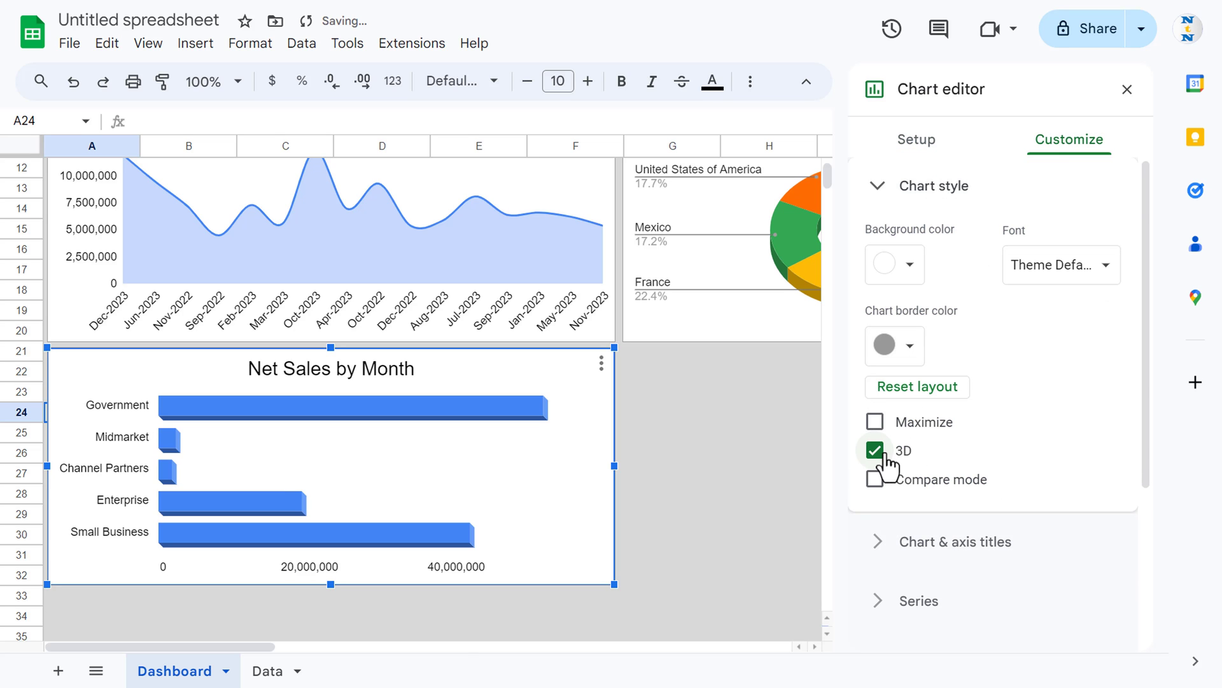
click(931, 188)
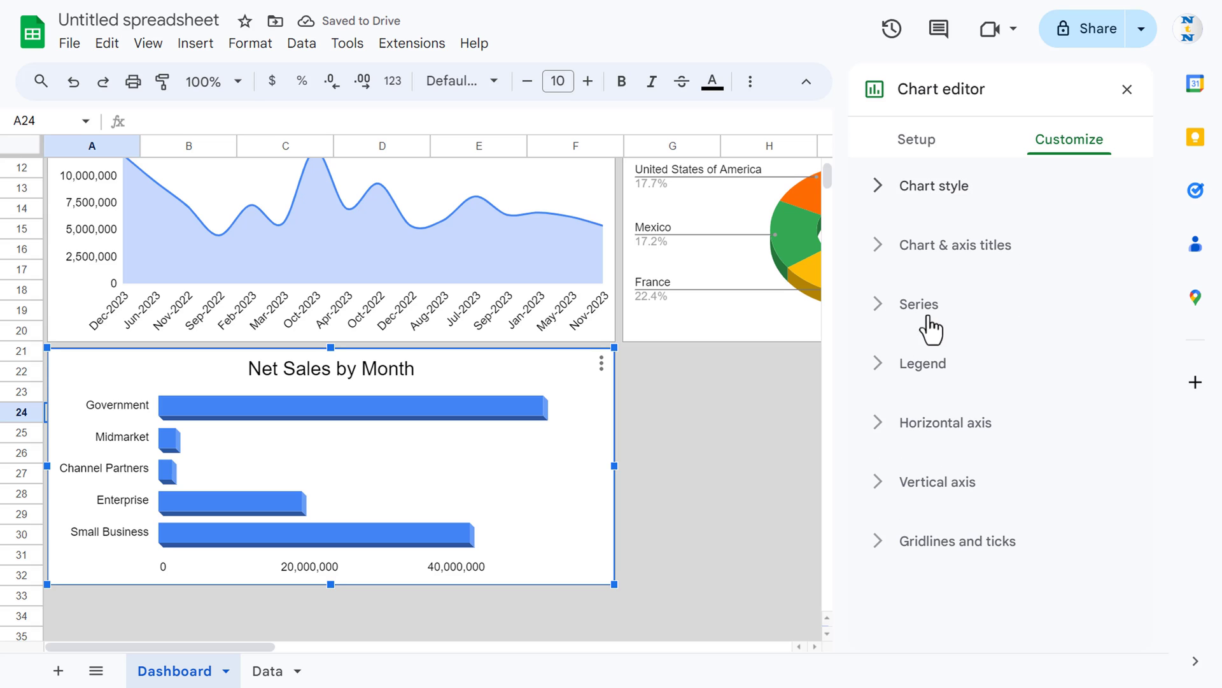
Change the bar chart's title to "Net Sales by Segment".
click(953, 252)
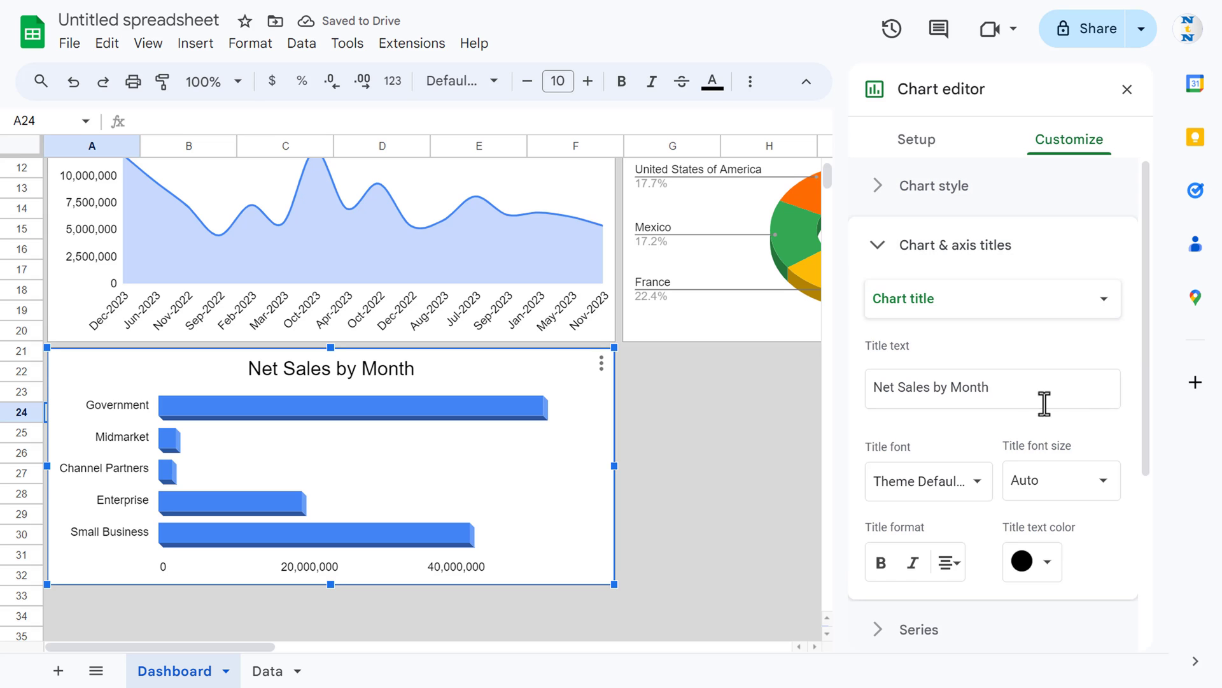
mouse_move(1012, 385)
mouse_down()
mouse_move(881, 386)
mouse_move(1014, 389)
mouse_up()
text(Se)
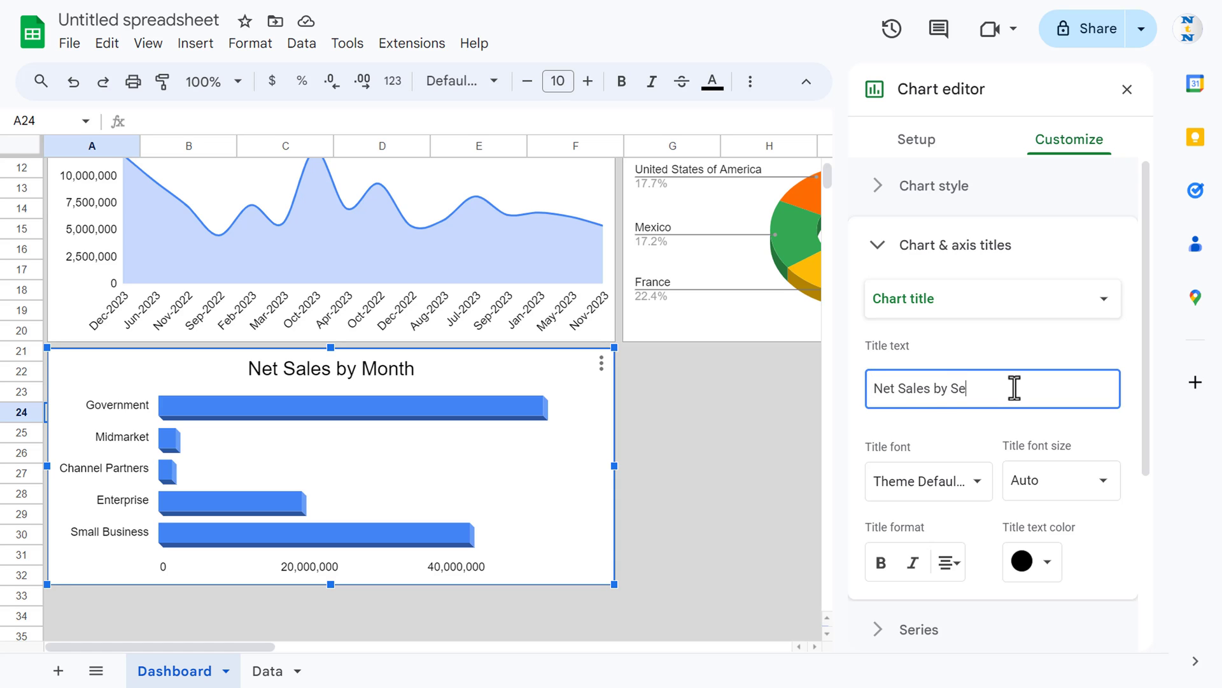
text(gment)
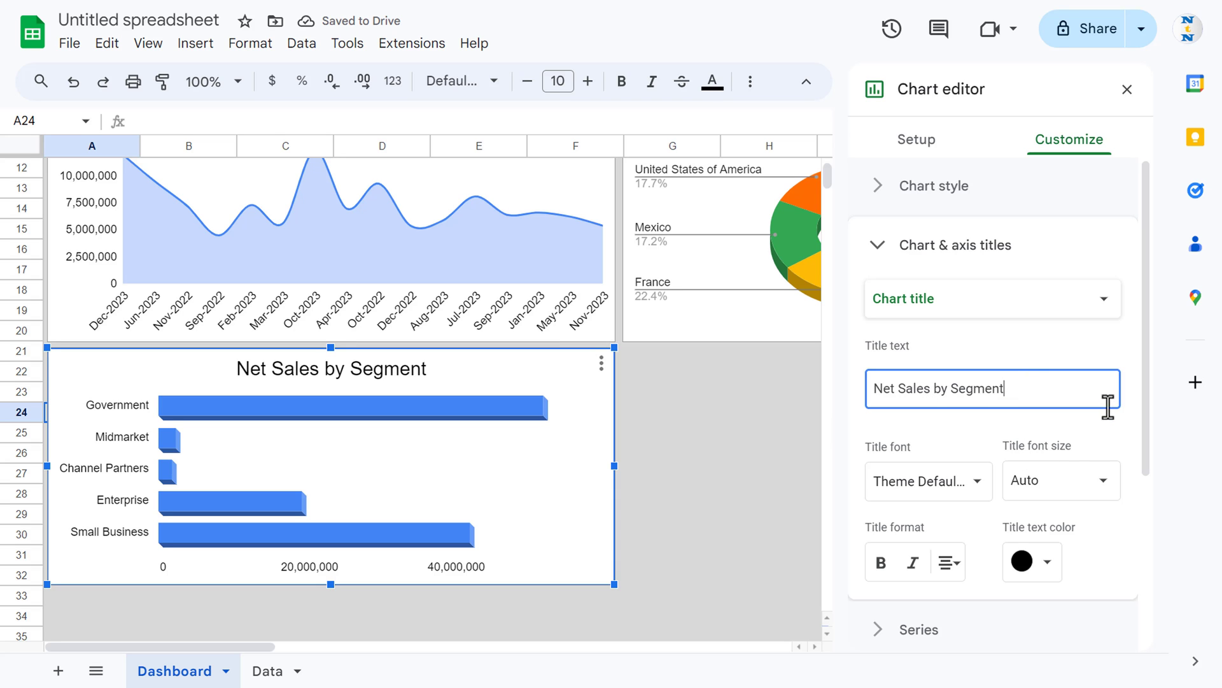
click(919, 254)
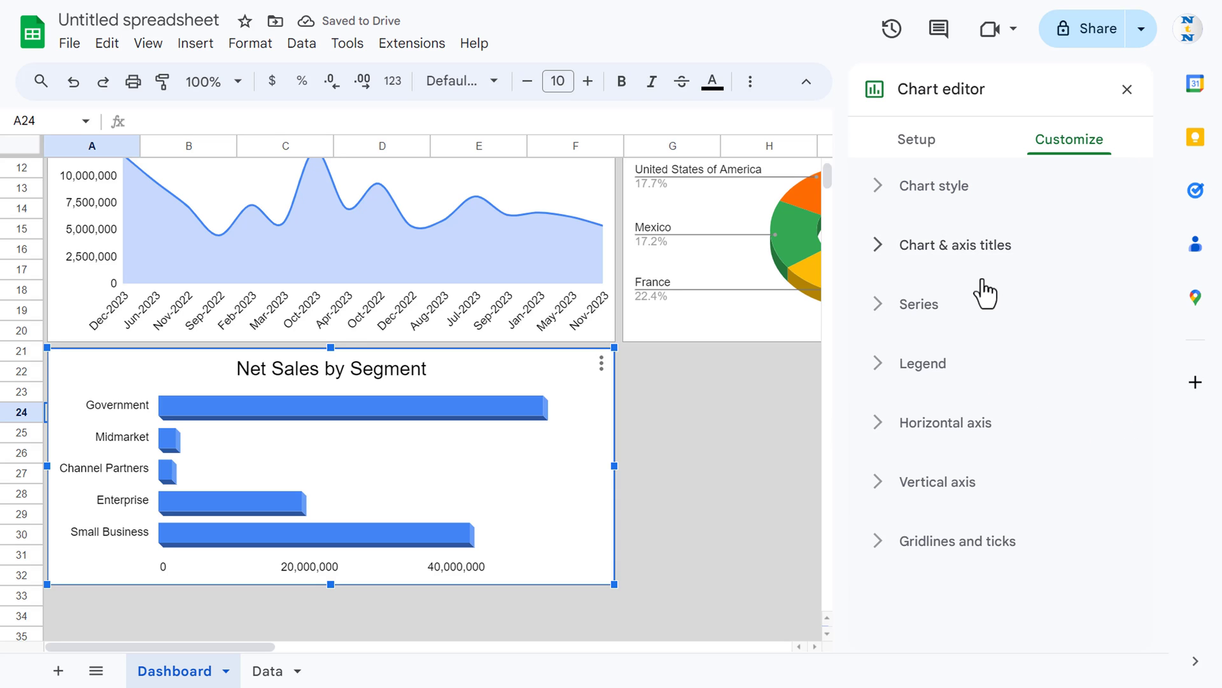
Add data labels to the Net Sales by Segment bars and close the chart editor.
click(944, 308)
scroll(1045, 428, down, 5)
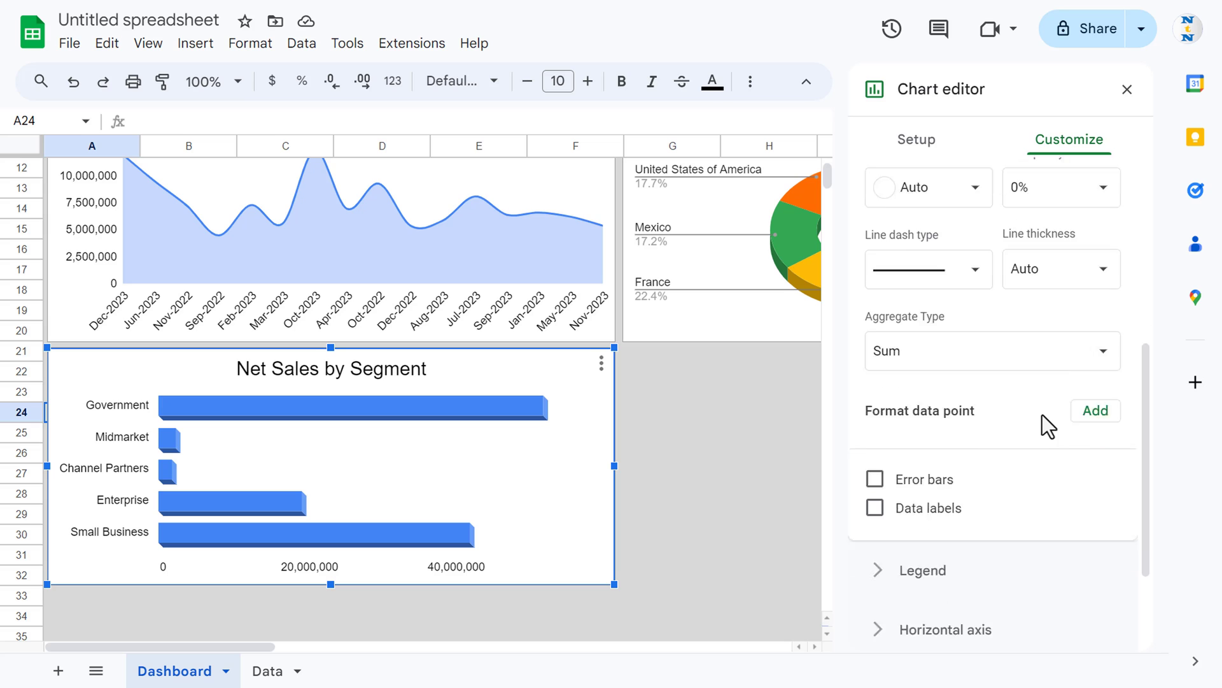
click(875, 453)
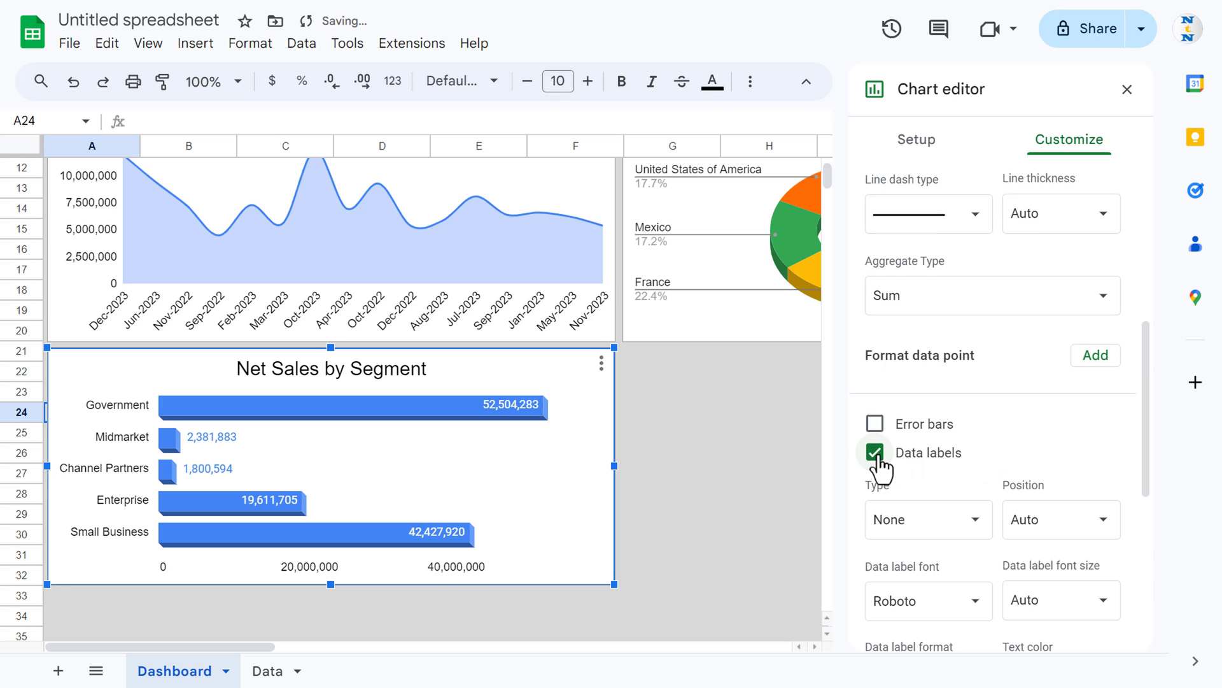
click(1127, 89)
click(788, 419)
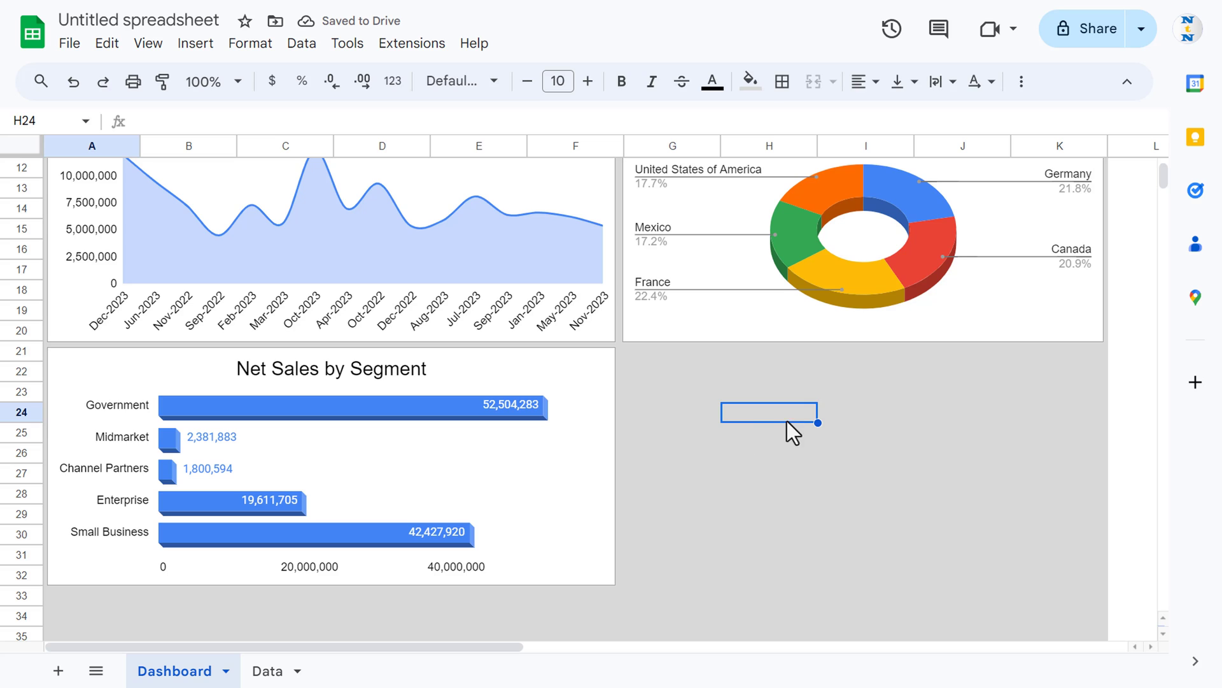
Copy the Net Sales by Segment chart and paste the duplicate at cell G23.
click(610, 451)
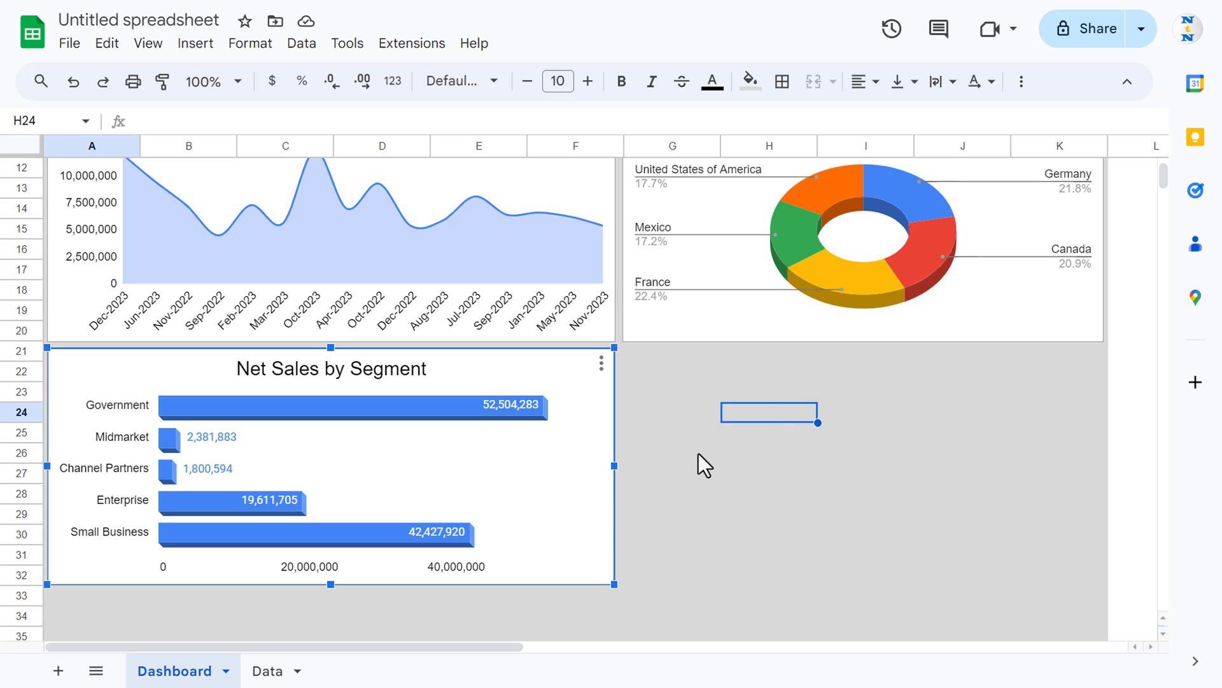
click(678, 426)
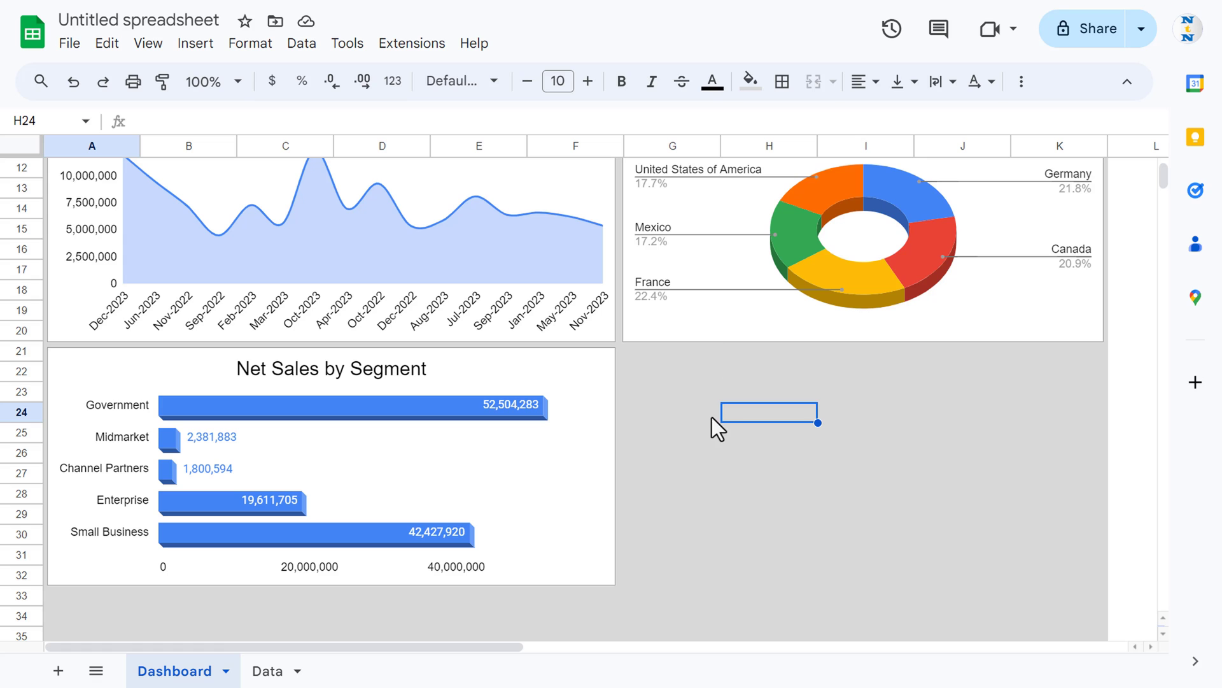
click(688, 389)
key(ctrl+v)
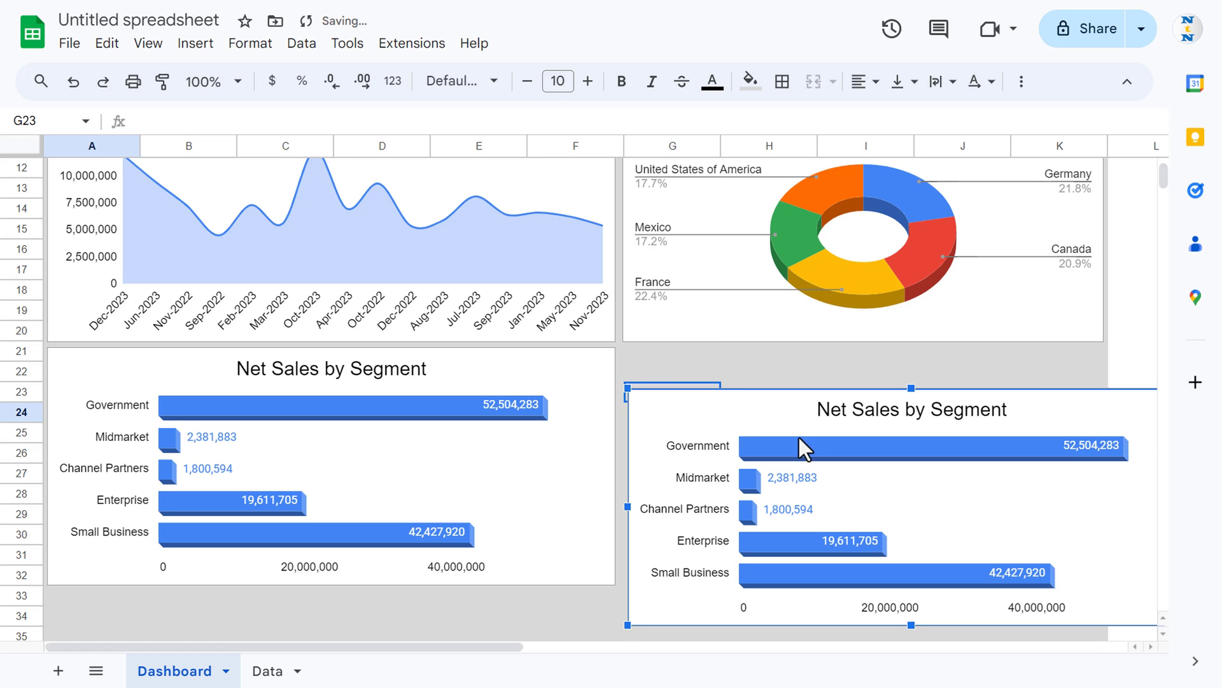
Resize the pasted chart to the doughnut chart's width and align it directly below the doughnut, beside the original bar chart.
drag(627, 506, 815, 506)
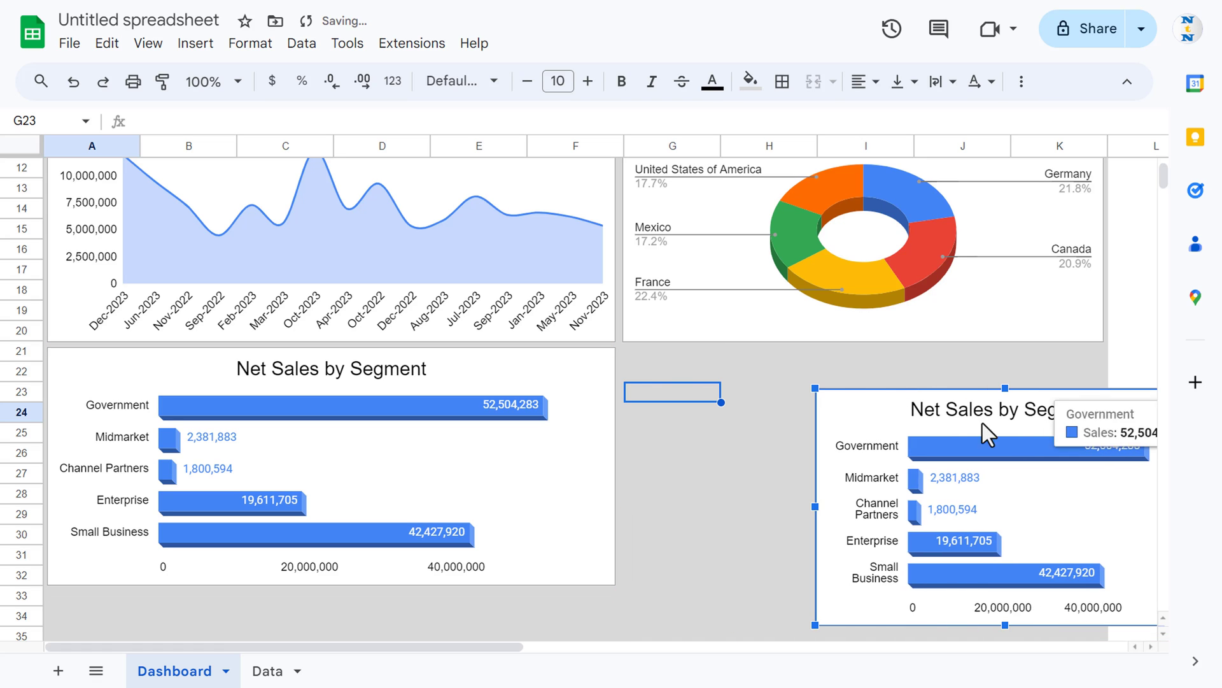
drag(1037, 409, 813, 350)
drag(1002, 464, 1103, 464)
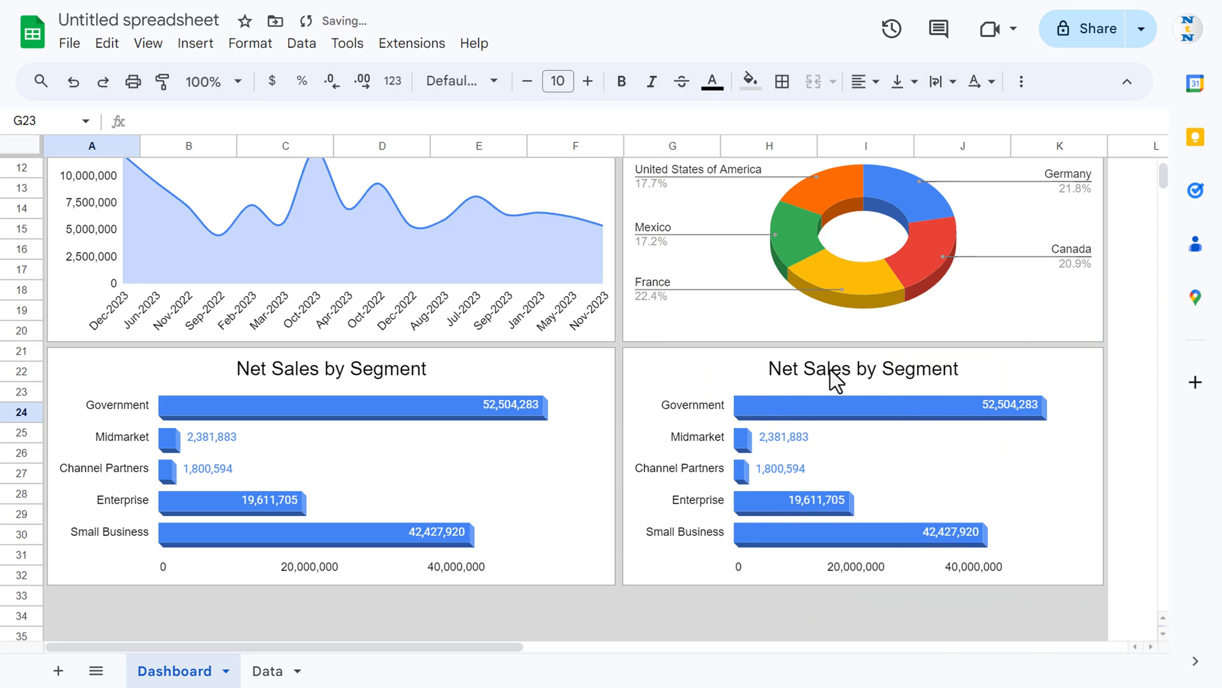
Change the copied Net Sales by Segment chart's type from bar to Waterfall chart.
click(727, 374)
double_click(931, 356)
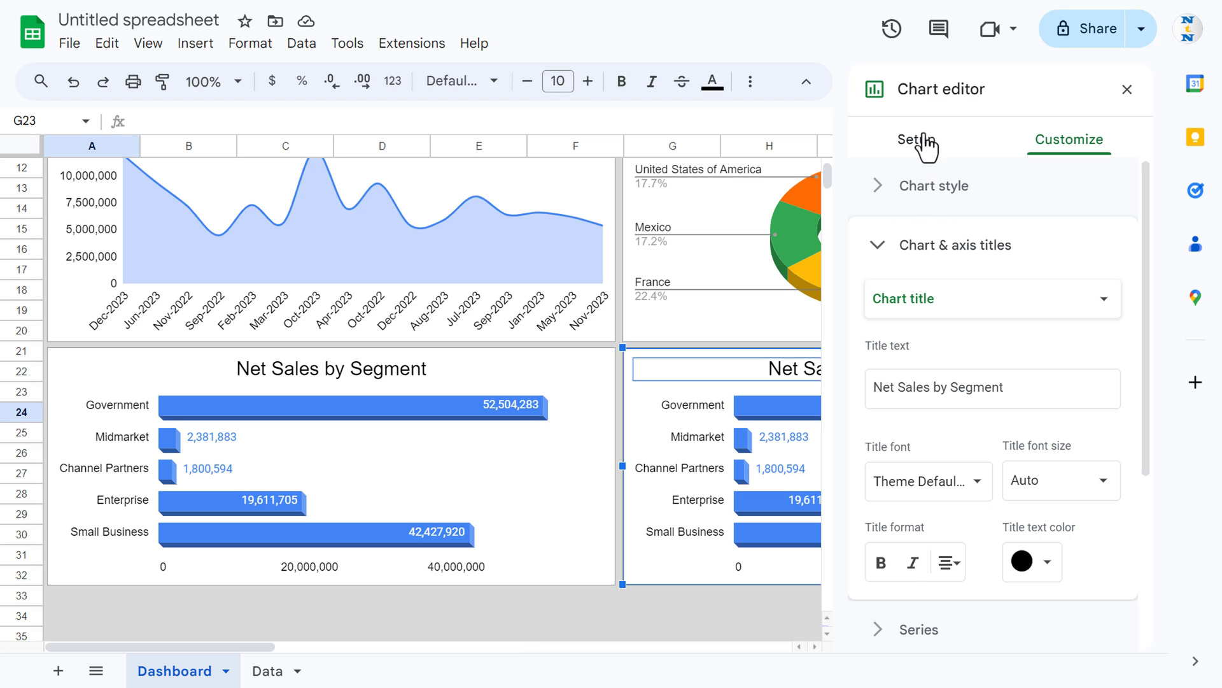
click(917, 139)
click(956, 230)
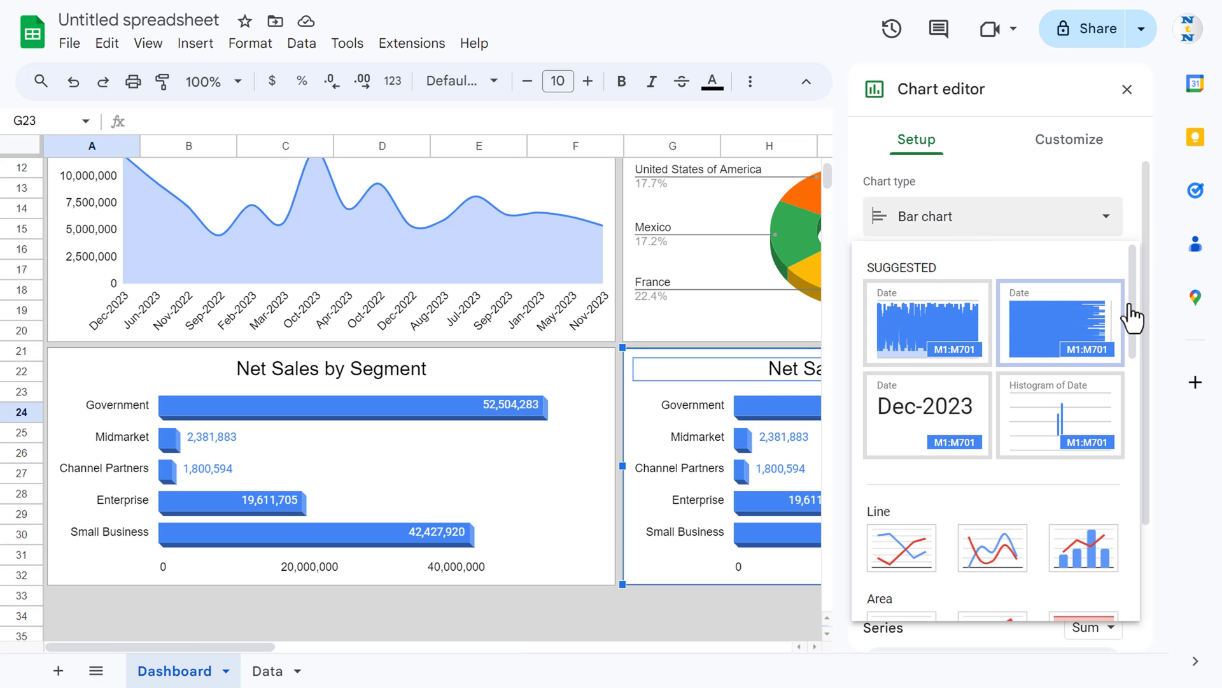
drag(1132, 303, 1137, 548)
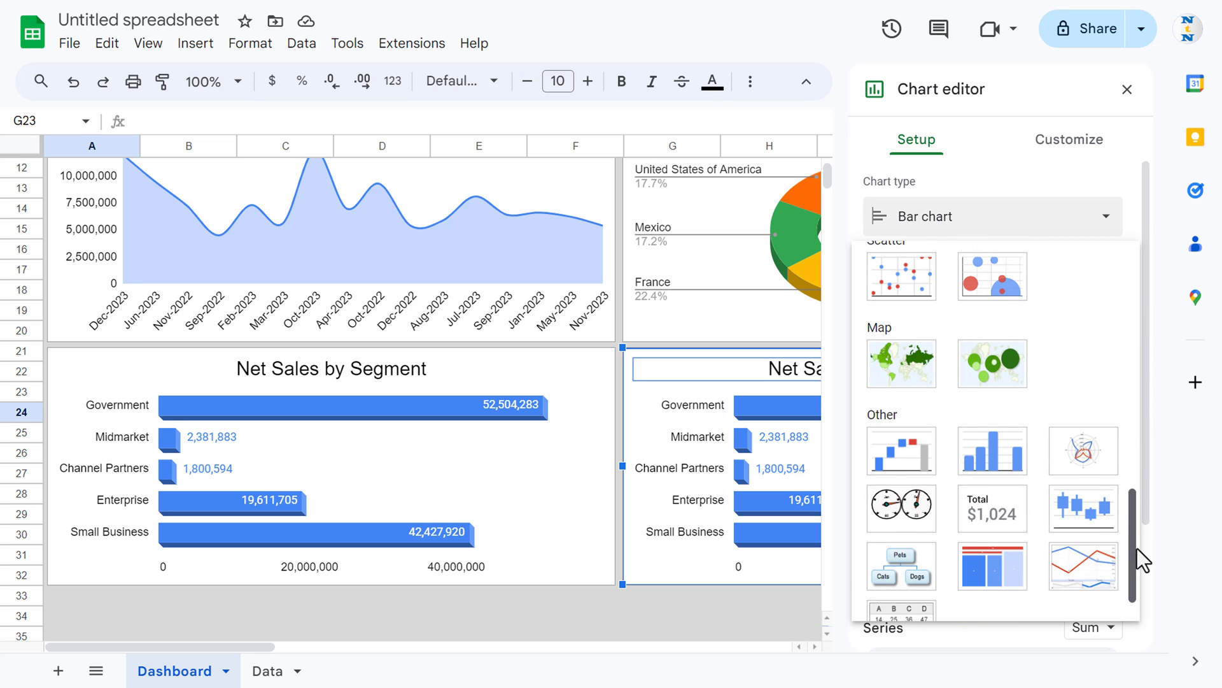
click(905, 463)
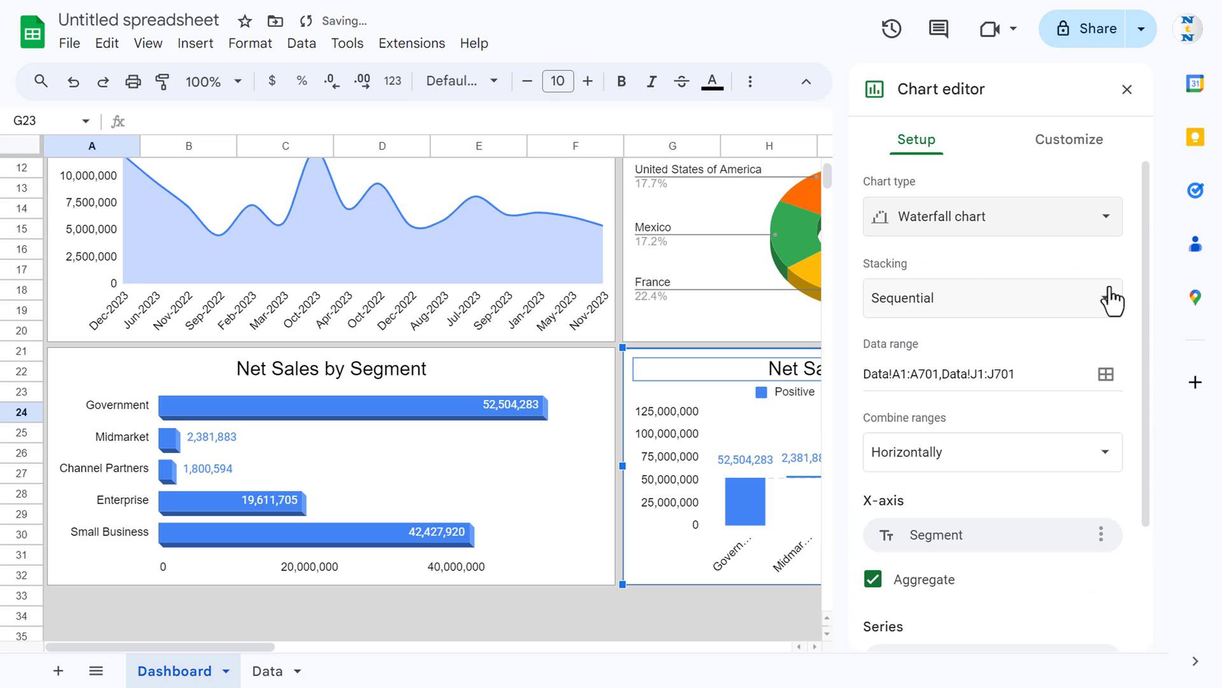
Replace the waterfall chart's data ranges with the Product column, Data!C1:C701.
click(1106, 375)
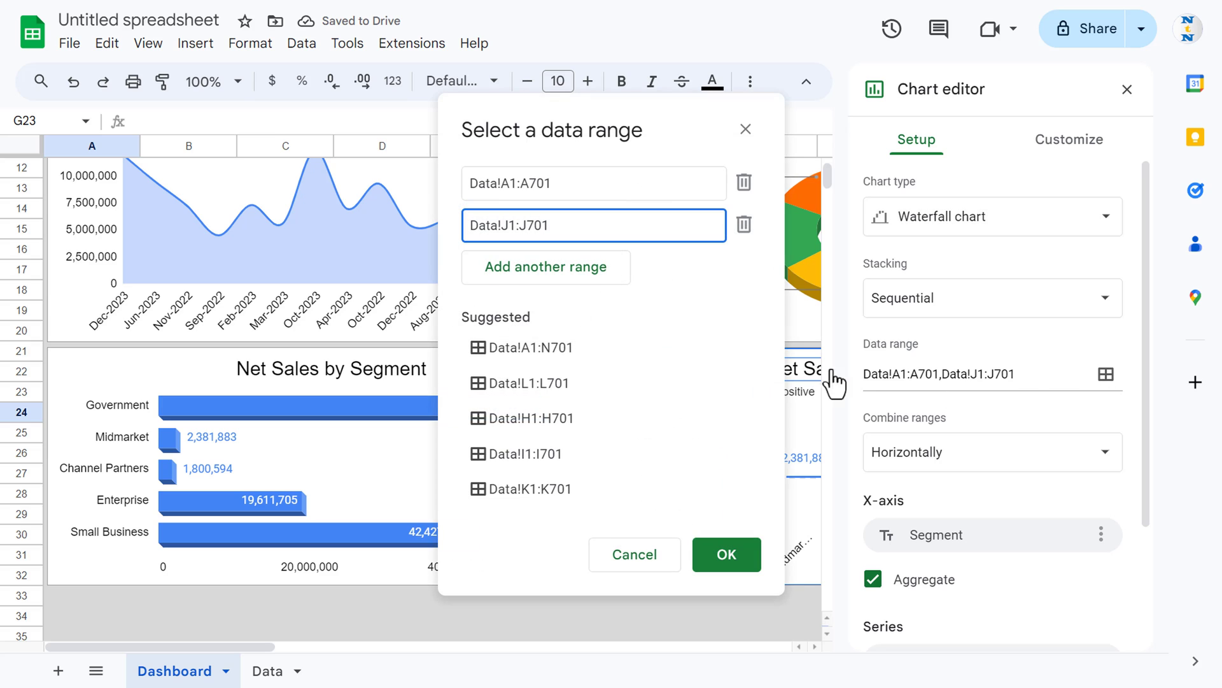
click(743, 224)
key(ctrl+a)
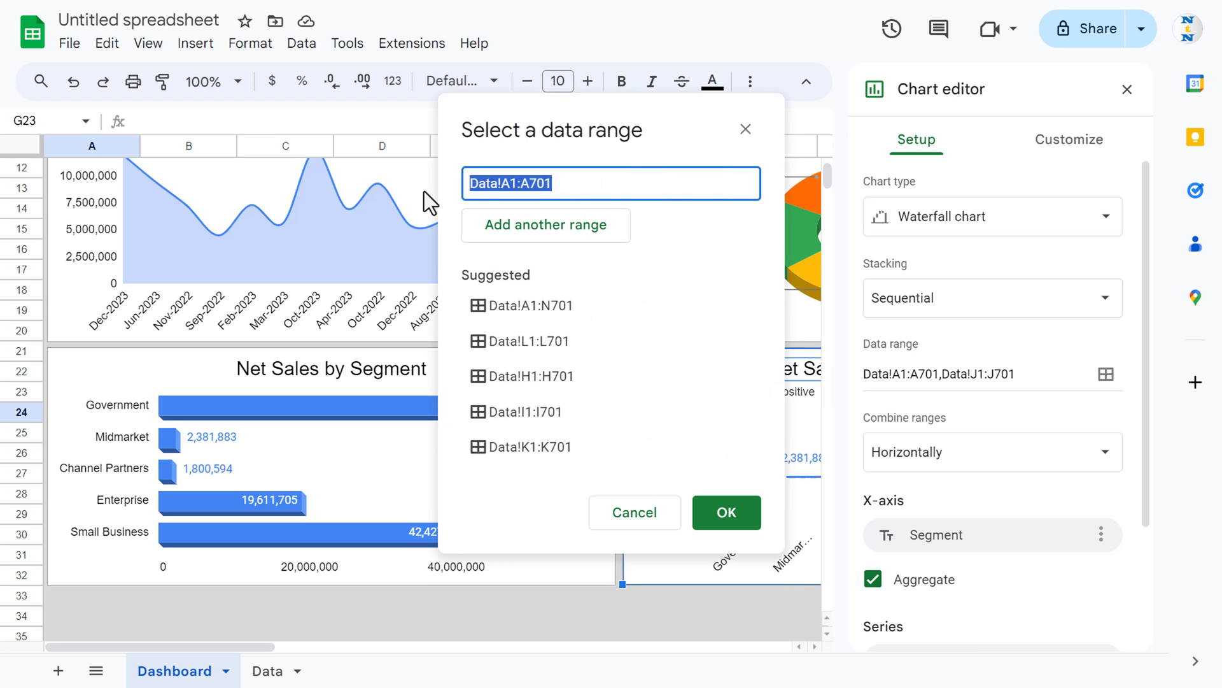
key(BackSpace)
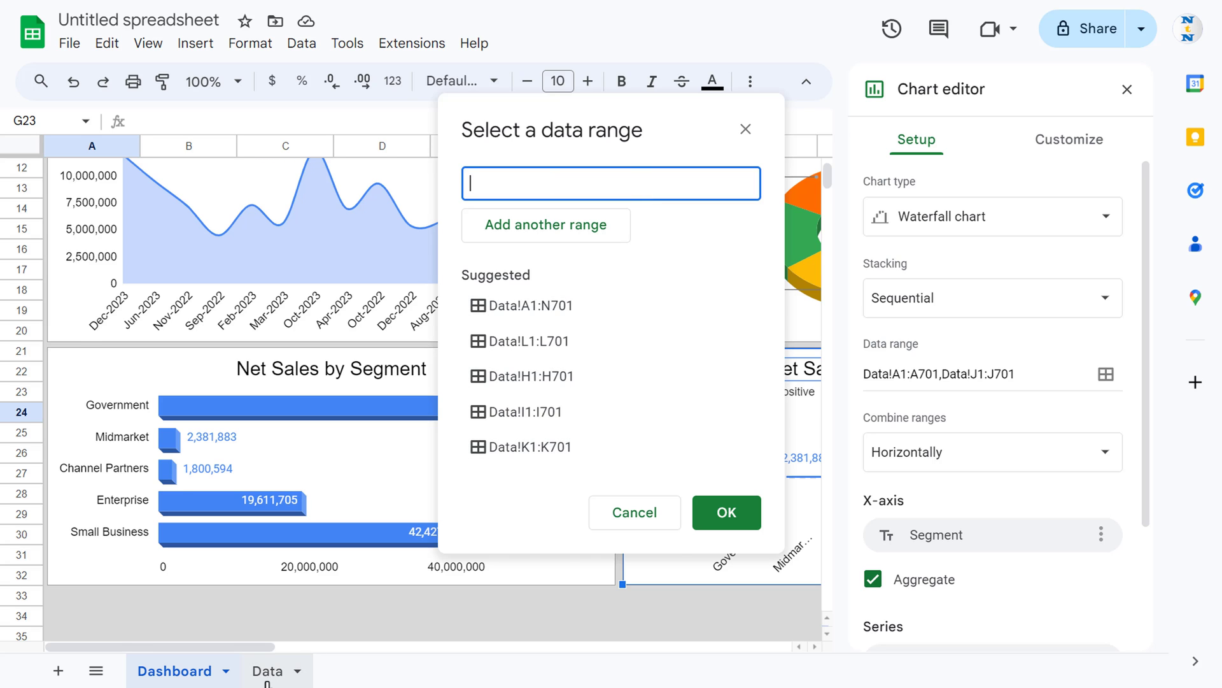
click(266, 670)
click(194, 375)
key(ctrl+Home)
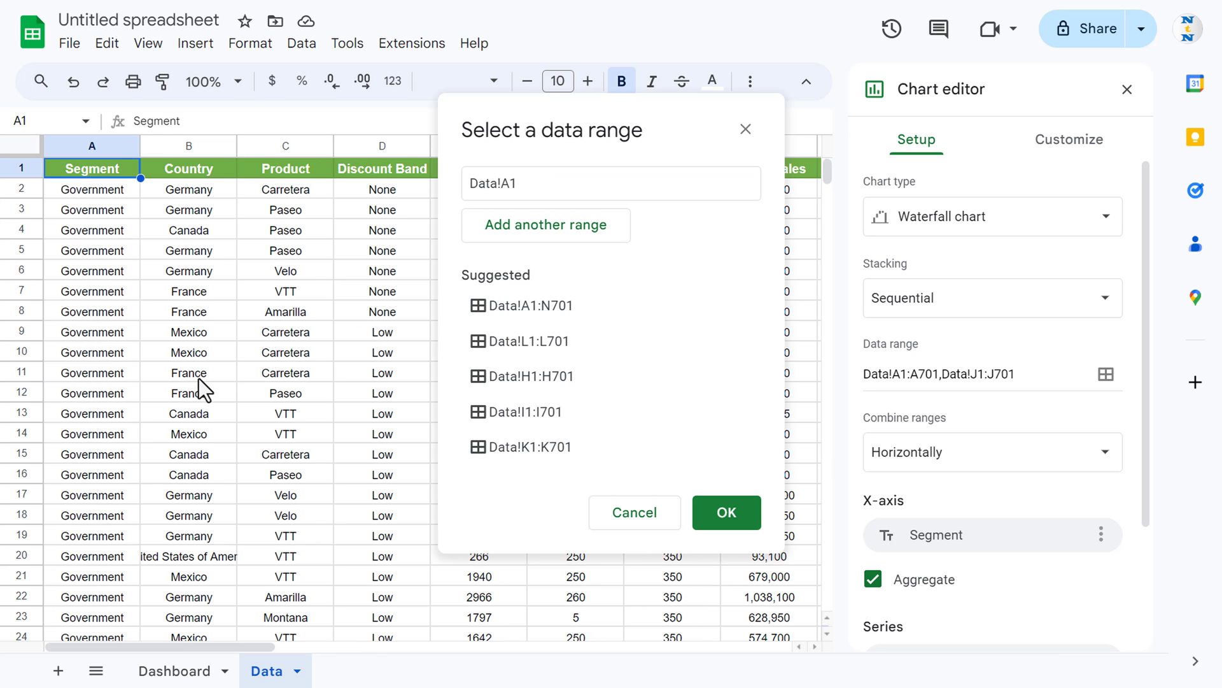
key(Right)
key(Right)
key(ctrl+shift+Down)
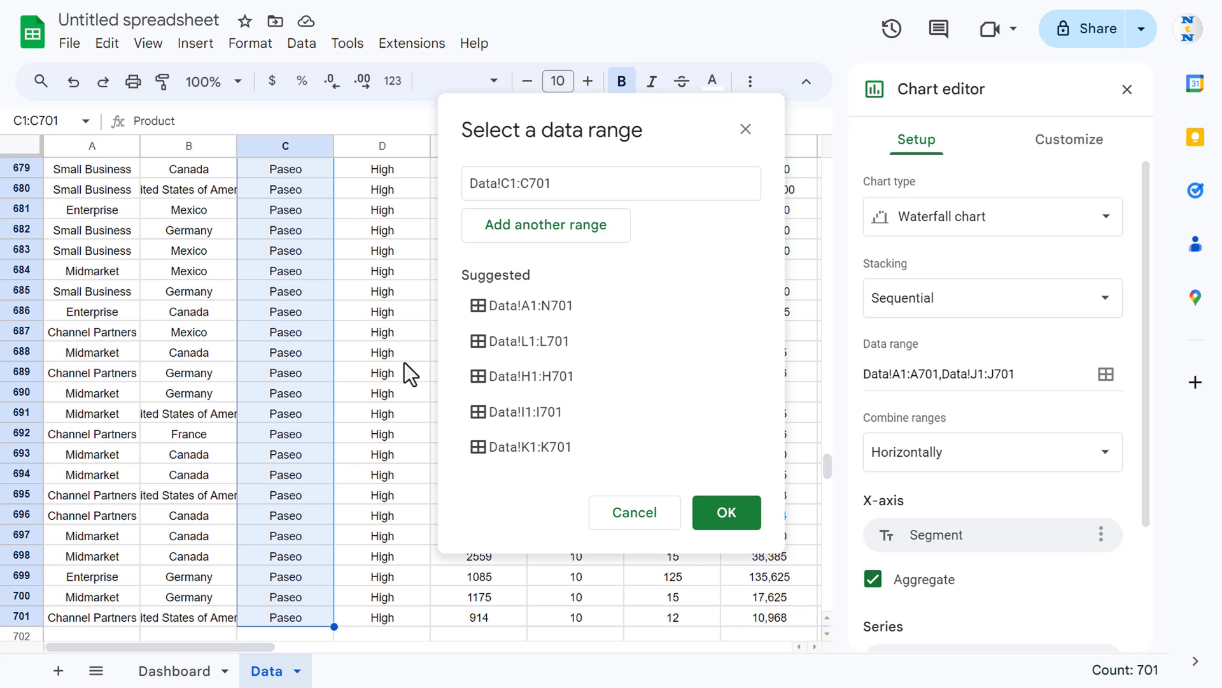
Add the Profit column, Data!L1:L701, as the waterfall chart's second data range and apply both ranges.
click(597, 245)
click(385, 253)
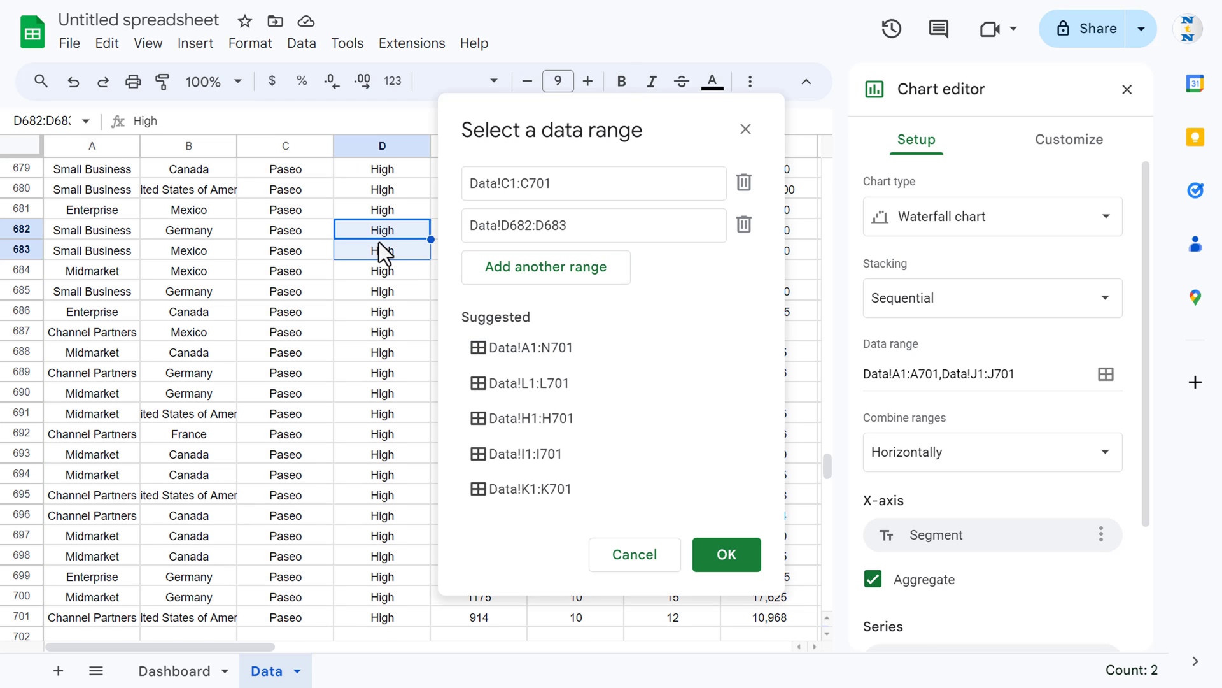
key(ctrl+Up)
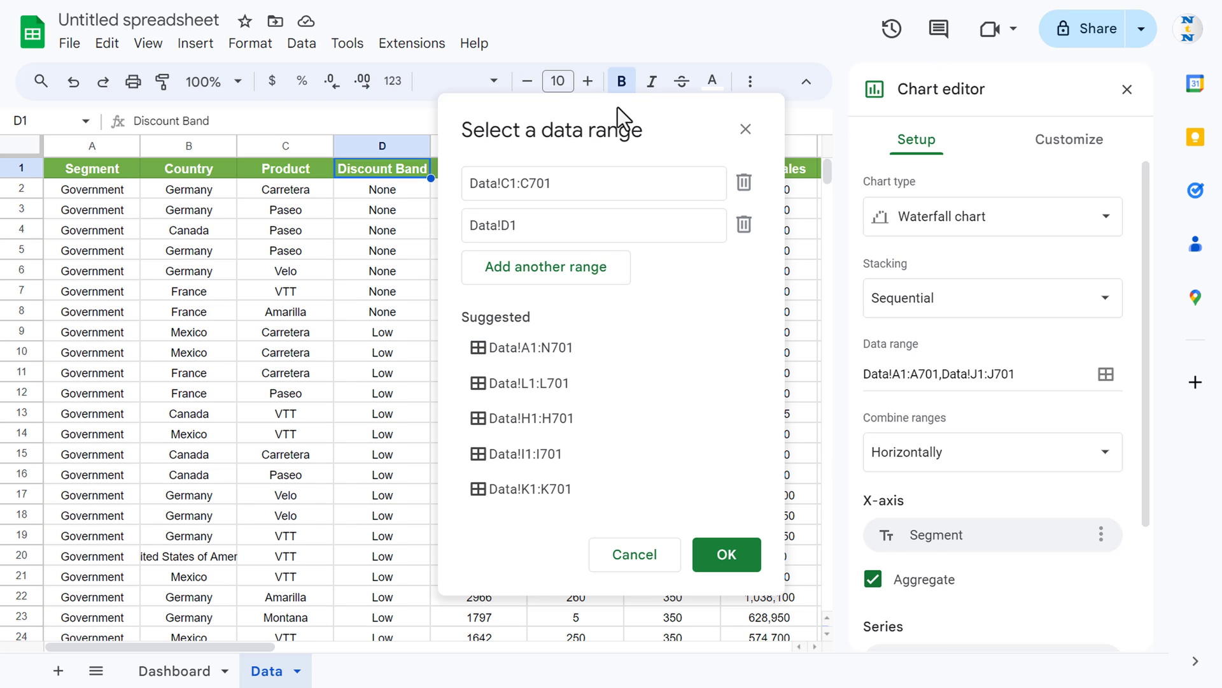
drag(617, 107, 994, 198)
click(671, 170)
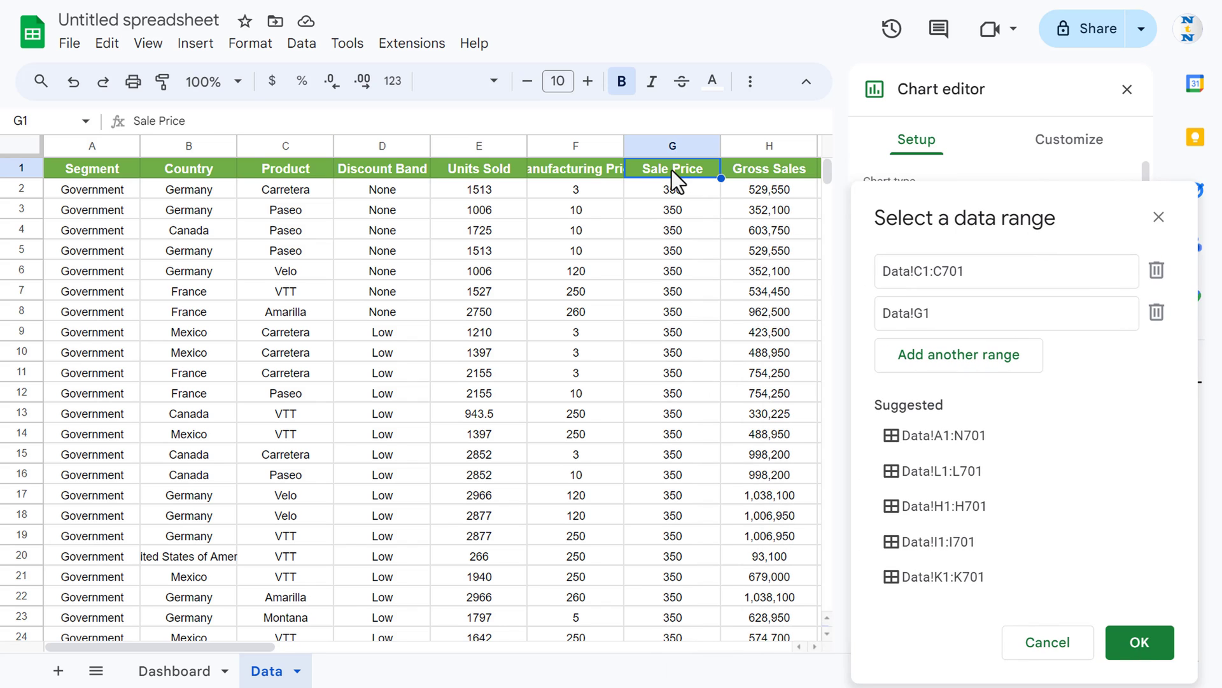
key(ctrl+Right)
key(Left)
key(Left)
key(ctrl+shift+Down)
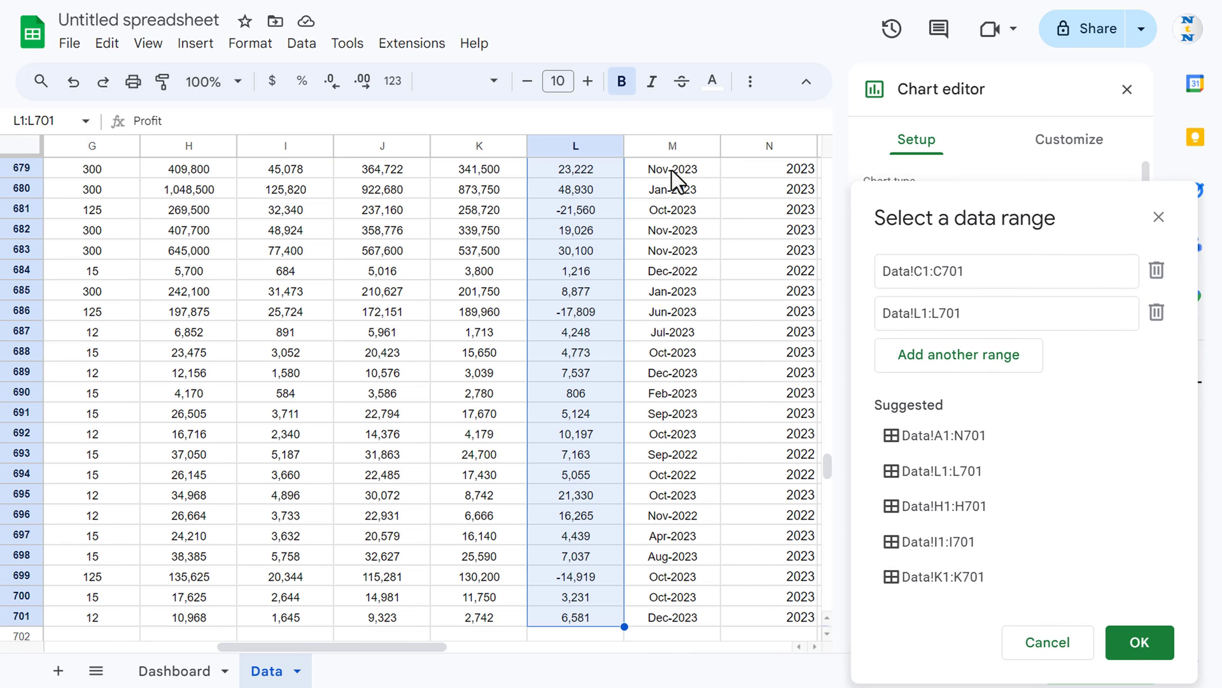
click(1139, 642)
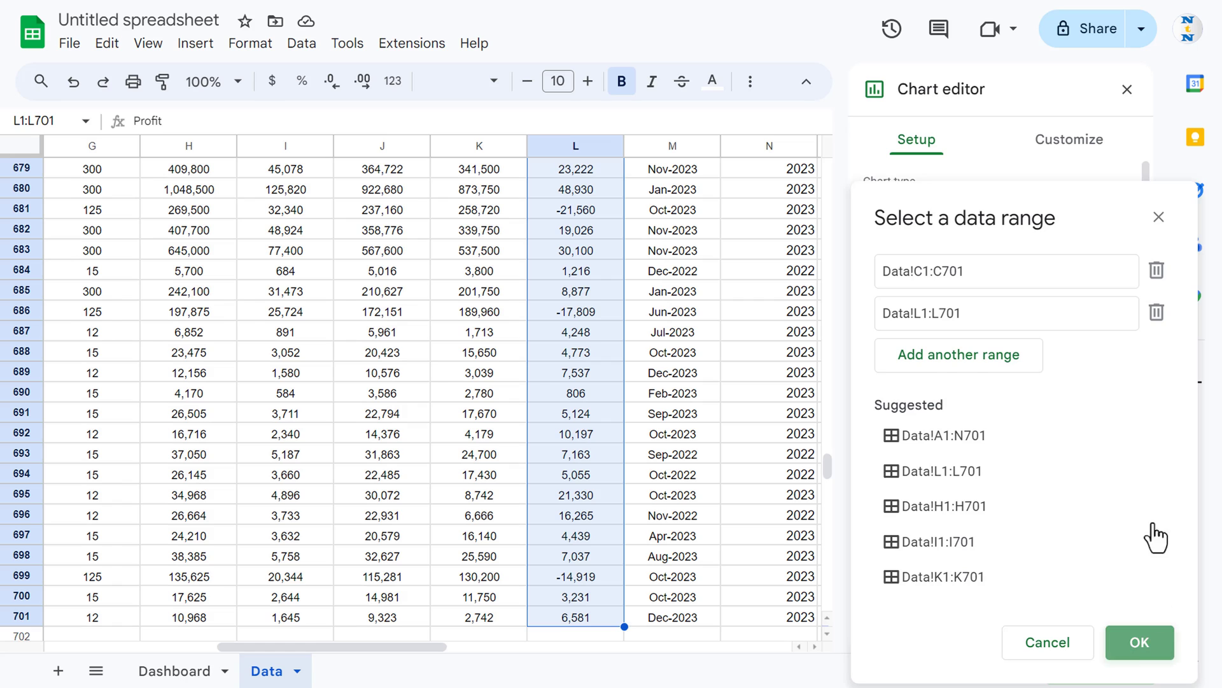
Remove the existing series from the waterfall chart's setup.
drag(1147, 396, 1148, 490)
click(1101, 499)
click(1128, 540)
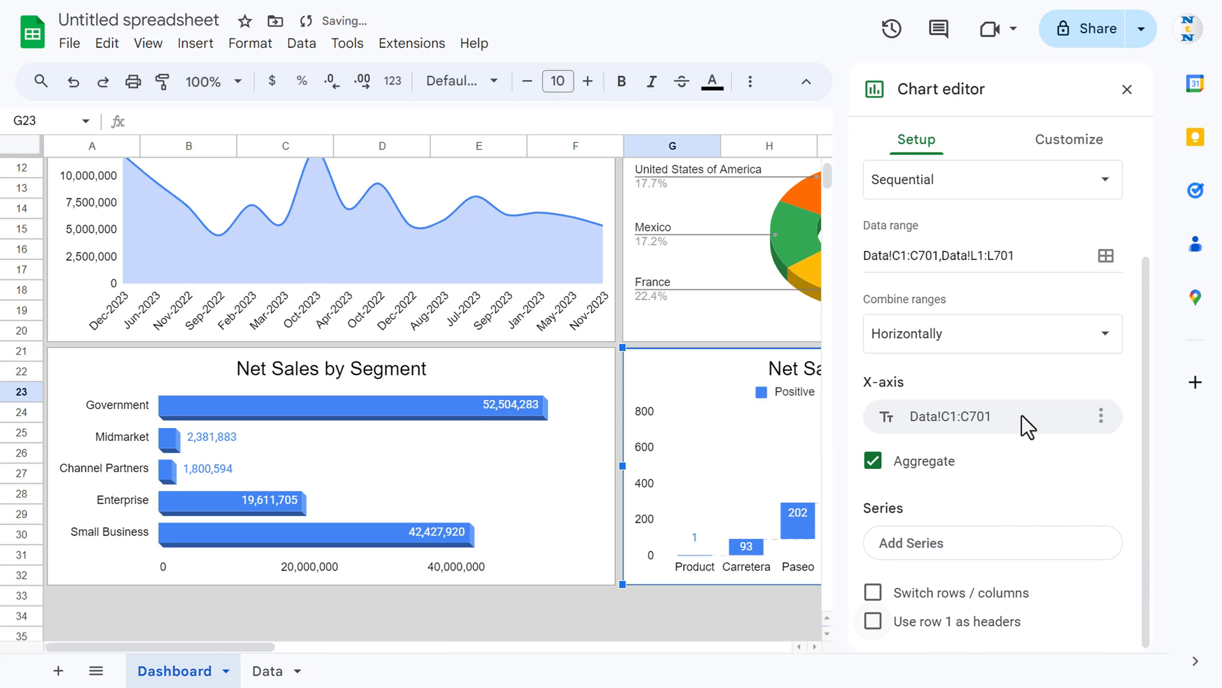
Add Profit as the series of the product waterfall chart.
click(978, 546)
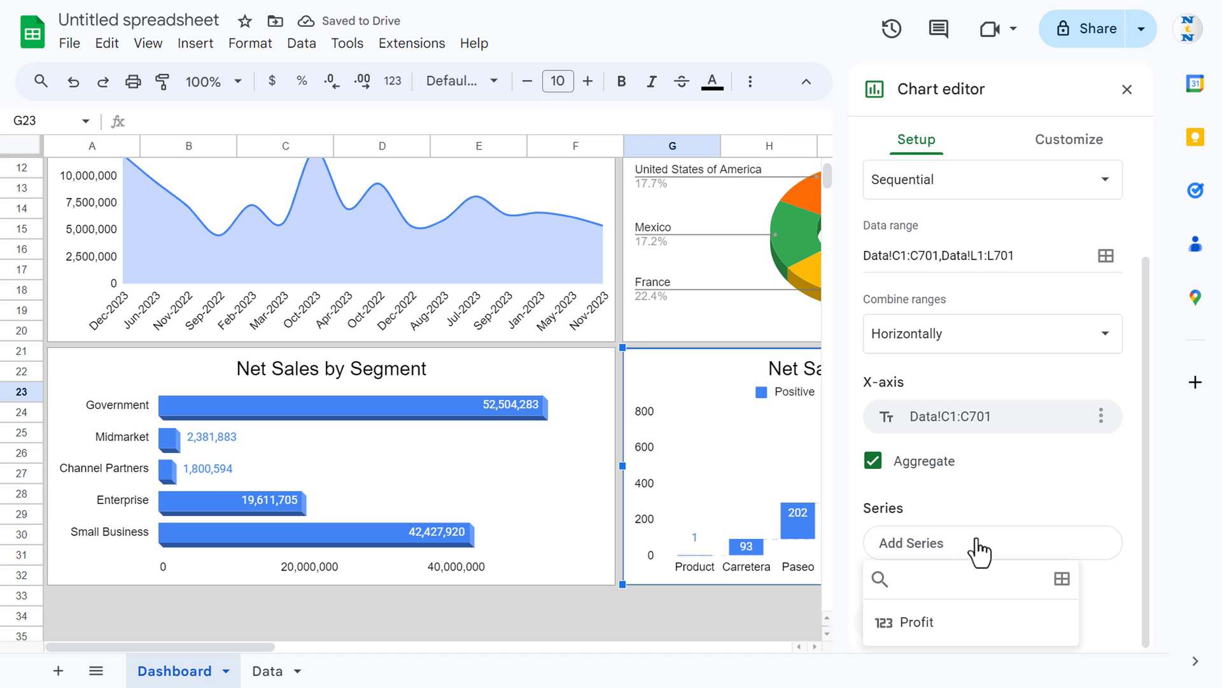
click(936, 623)
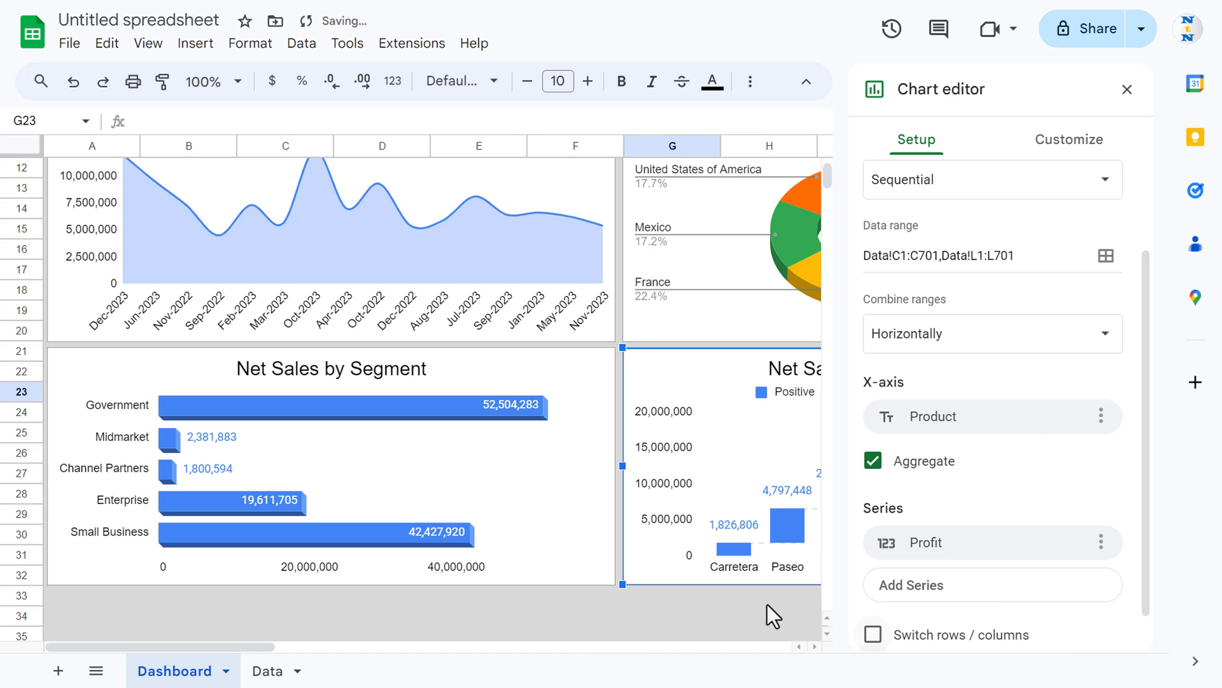
drag(267, 646, 387, 648)
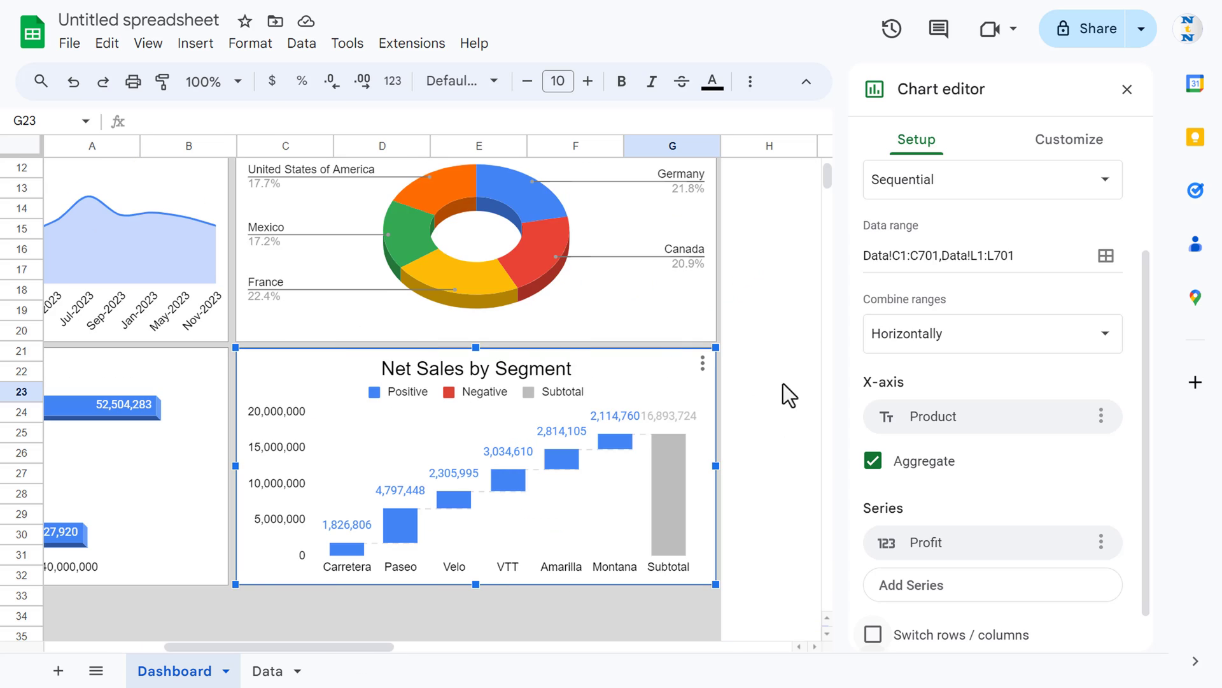
Change the waterfall chart's title to "Profit by Products".
scroll(1086, 312, down, 1)
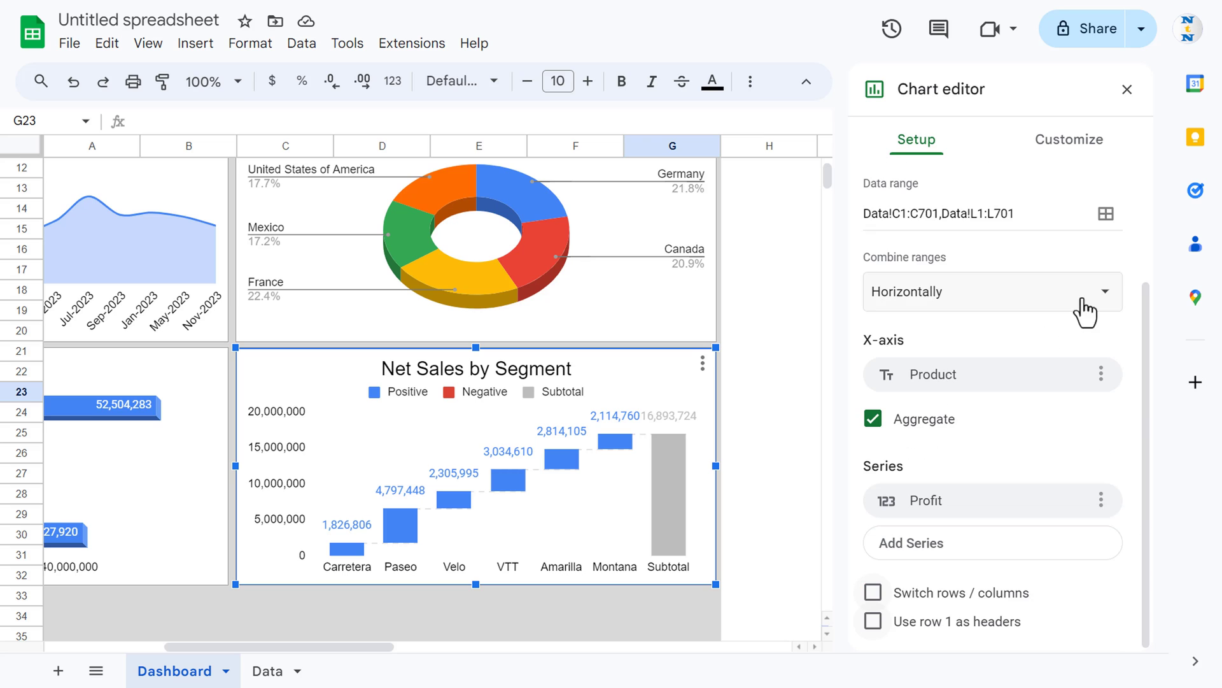
click(1072, 150)
scroll(1025, 322, up, 3)
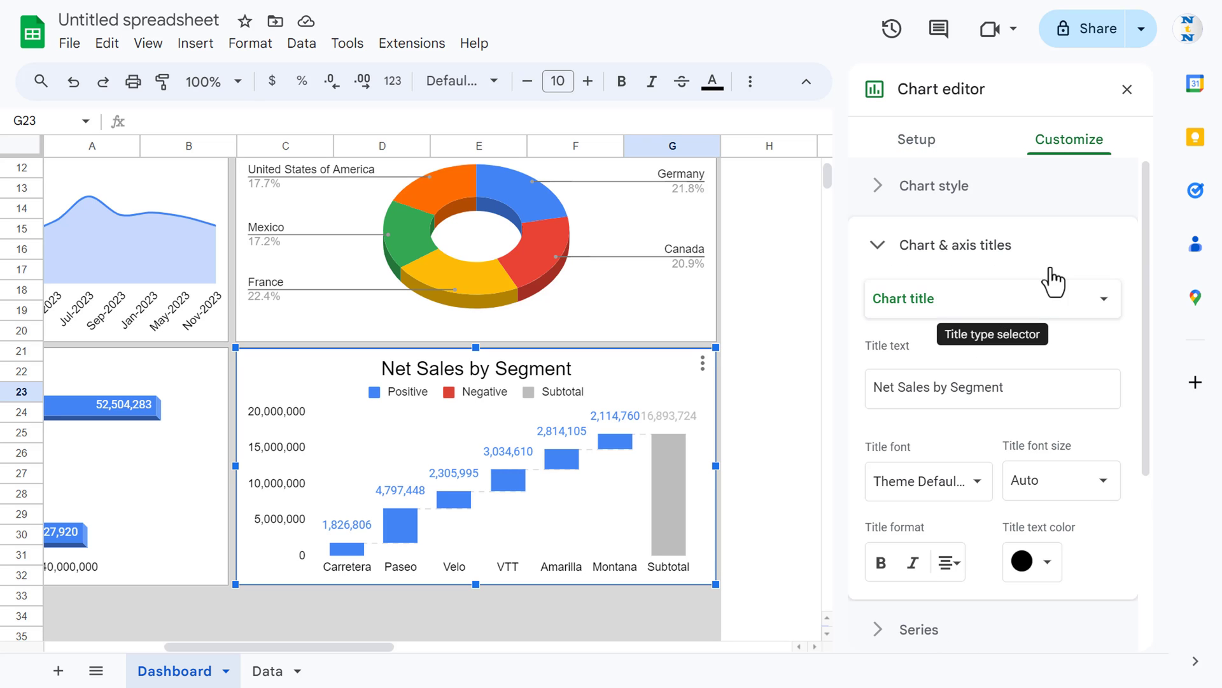
drag(1025, 375, 834, 414)
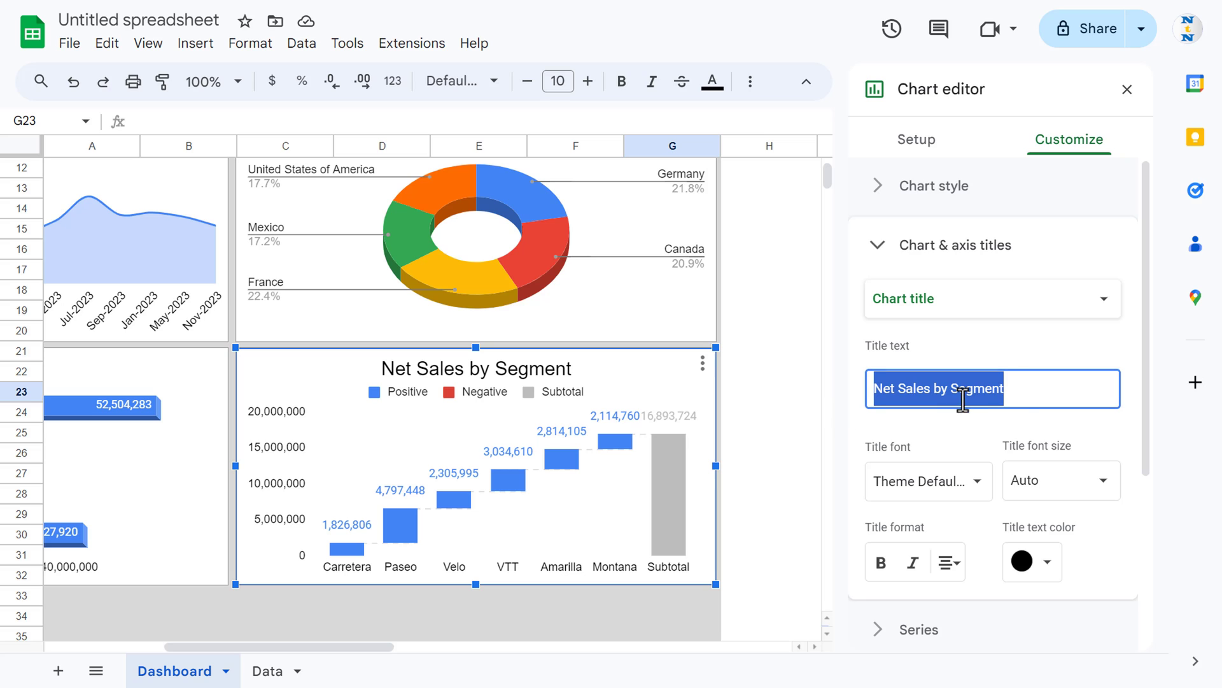
text(Profit by Products)
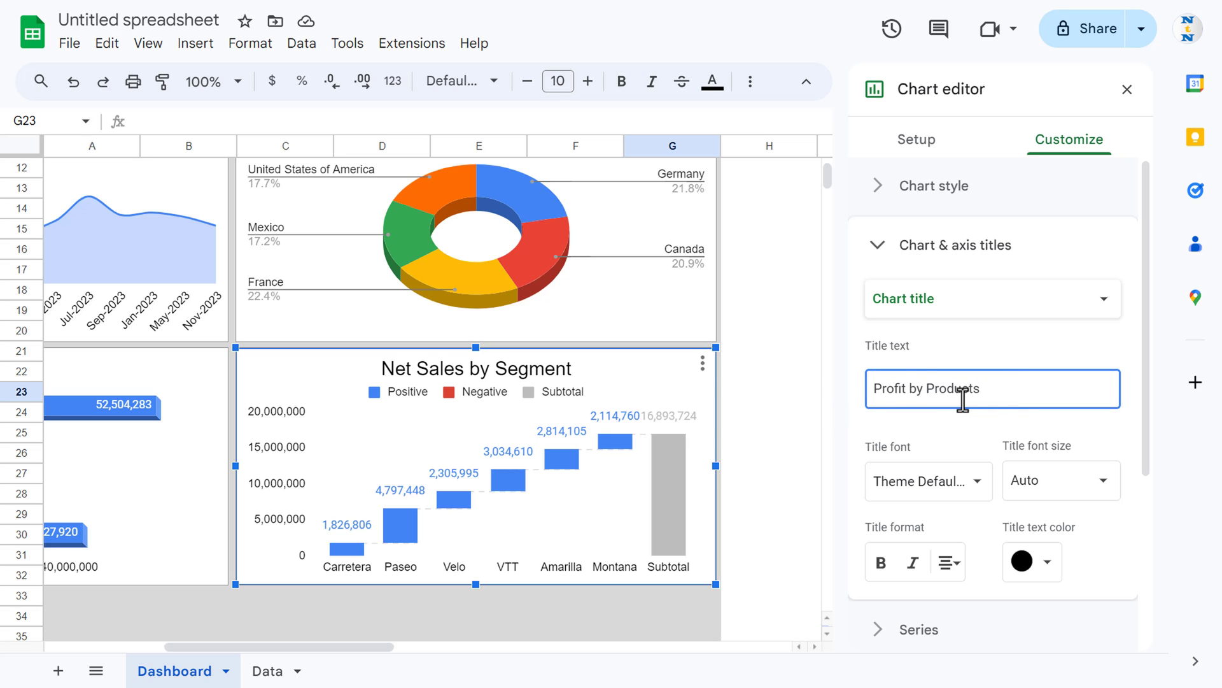
Set the legend position of the Profit by Products chart to None.
scroll(1018, 395, down, 5)
click(987, 414)
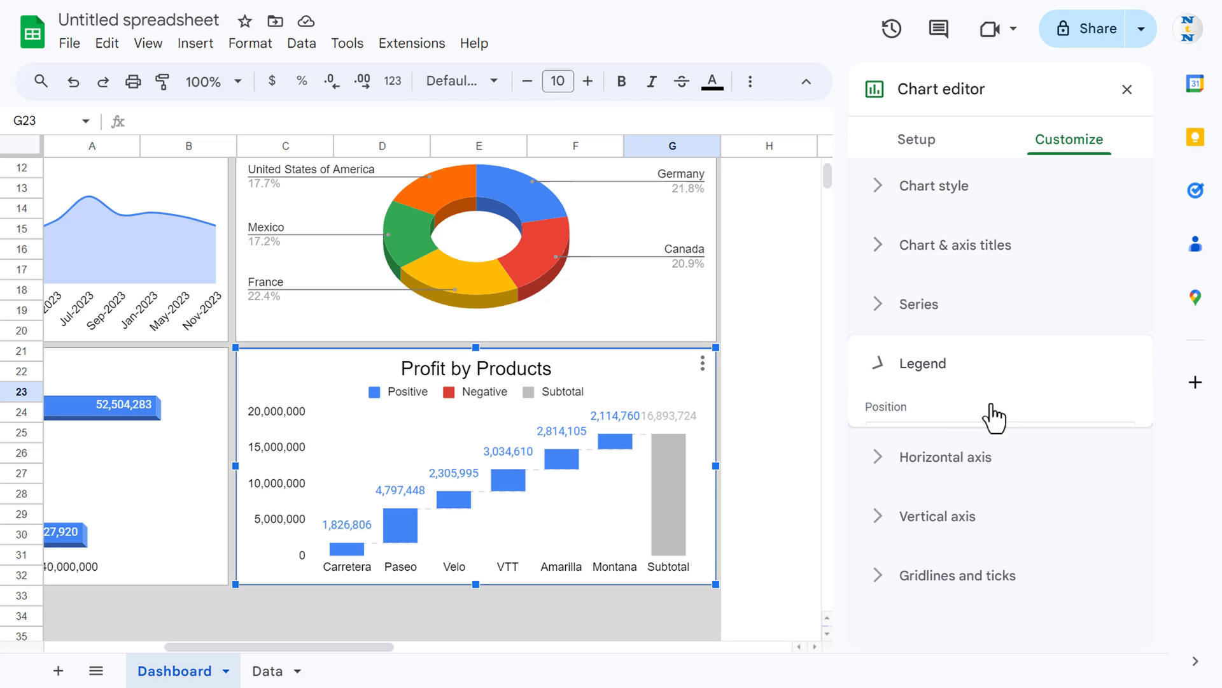
scroll(1116, 481, down, 3)
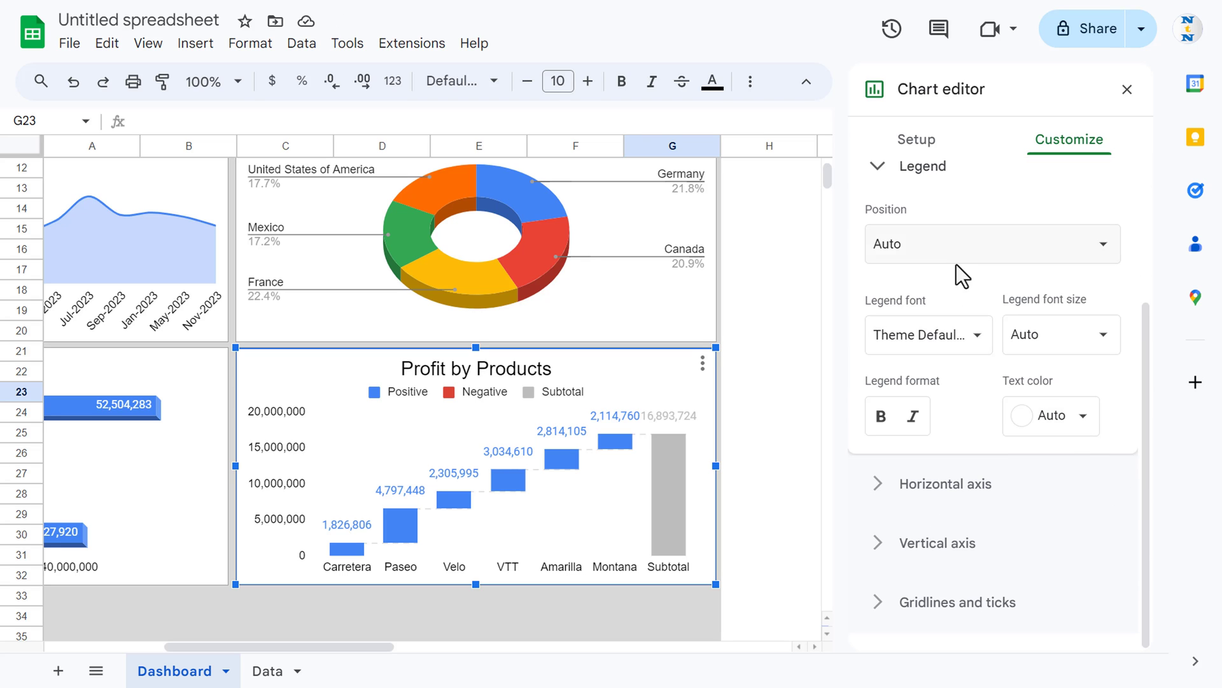
click(919, 240)
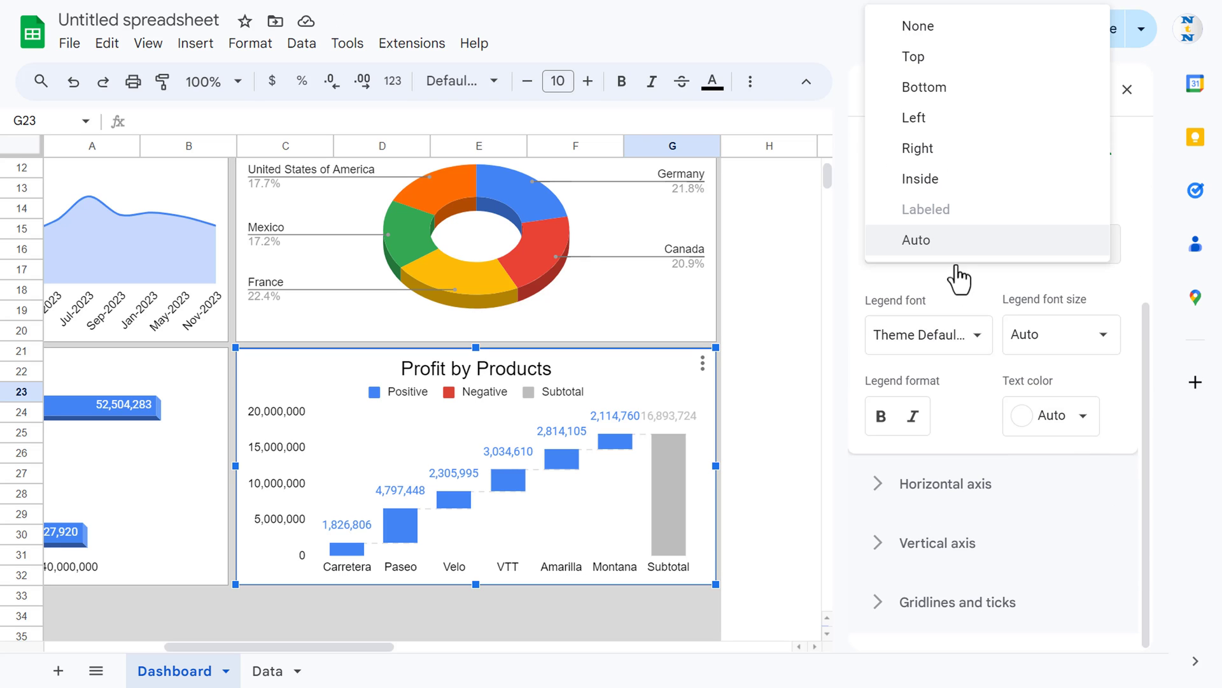
click(928, 31)
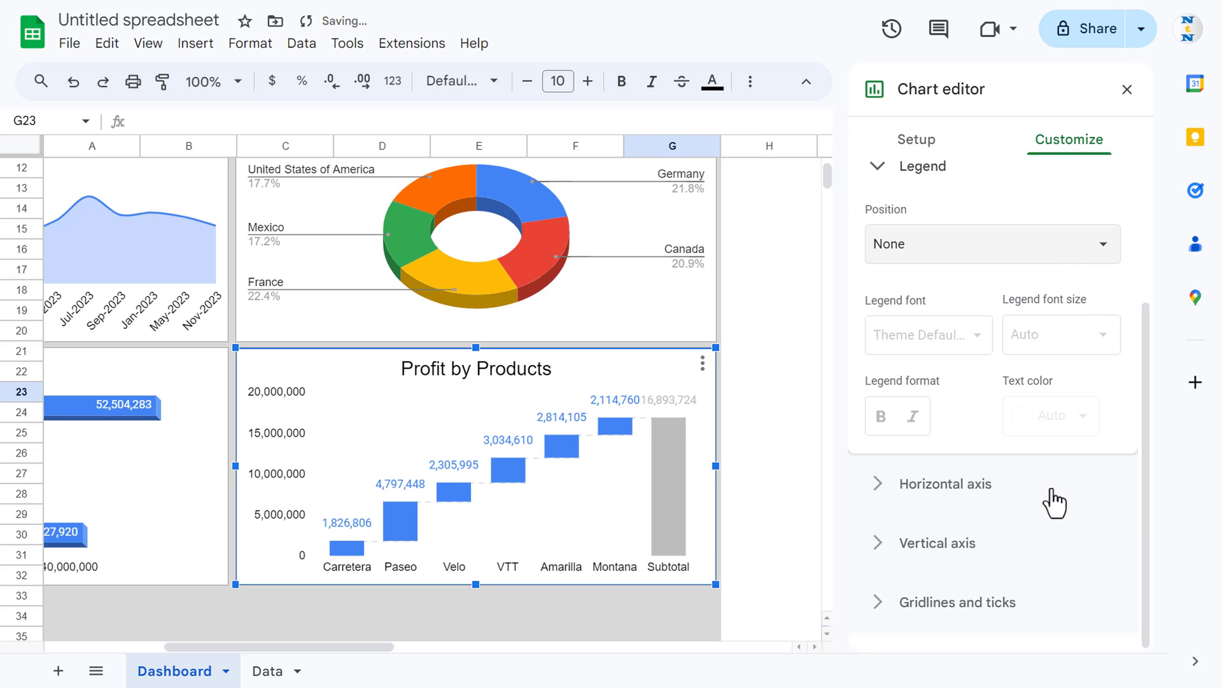
Paste a copy of the Net Sales by Segment chart at cell A34 and widen it to span the full dashboard width.
click(574, 613)
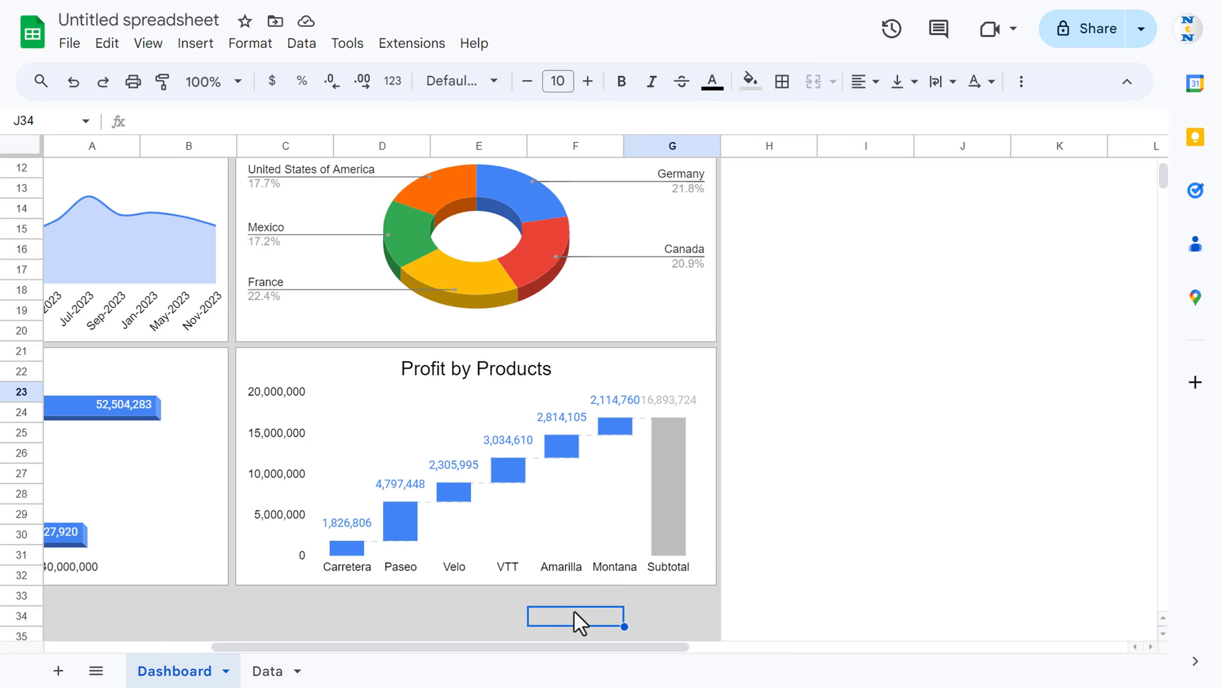
key(Left)
key(Left)
key(Left)
key(Left)
key(Left)
key(Left)
key(Left)
key(Left)
key(Left)
scroll(574, 611, down, 2)
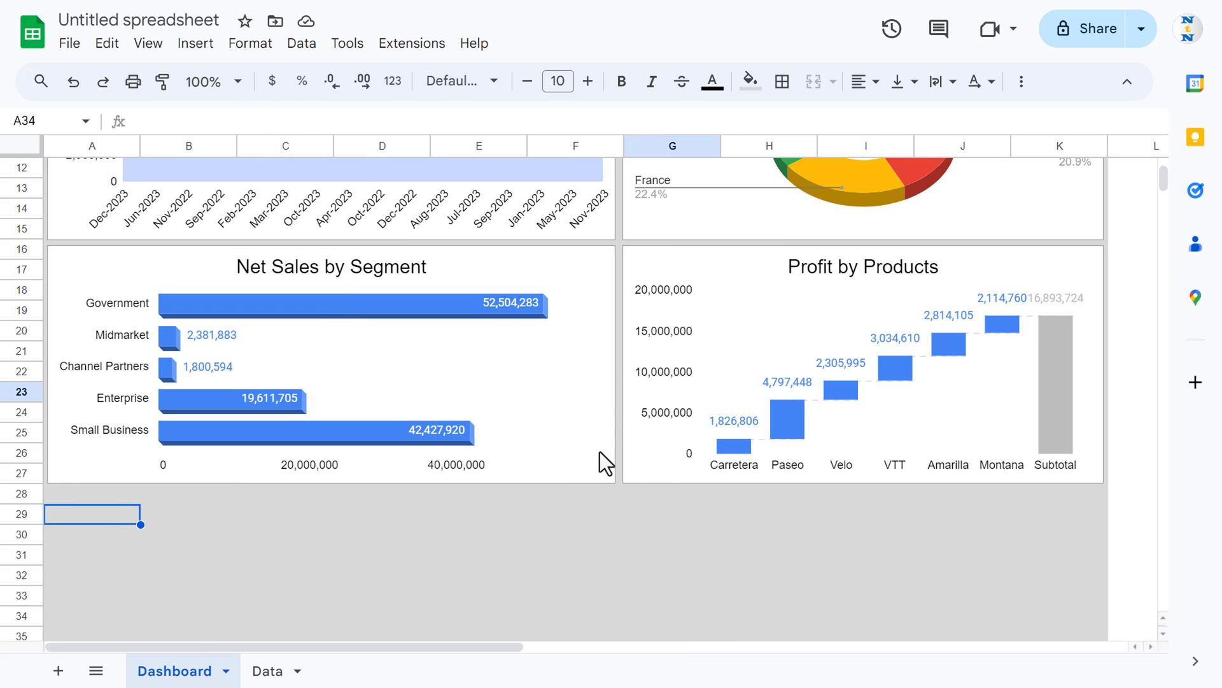
key(ctrl+v)
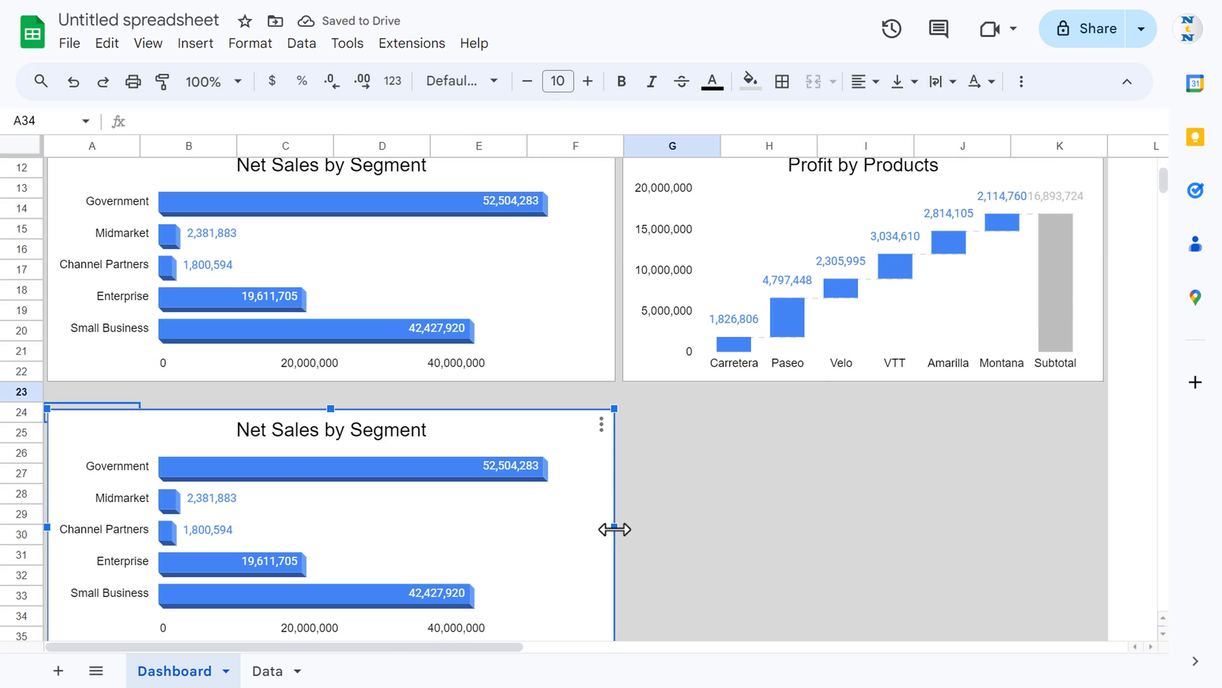
drag(612, 529, 1102, 529)
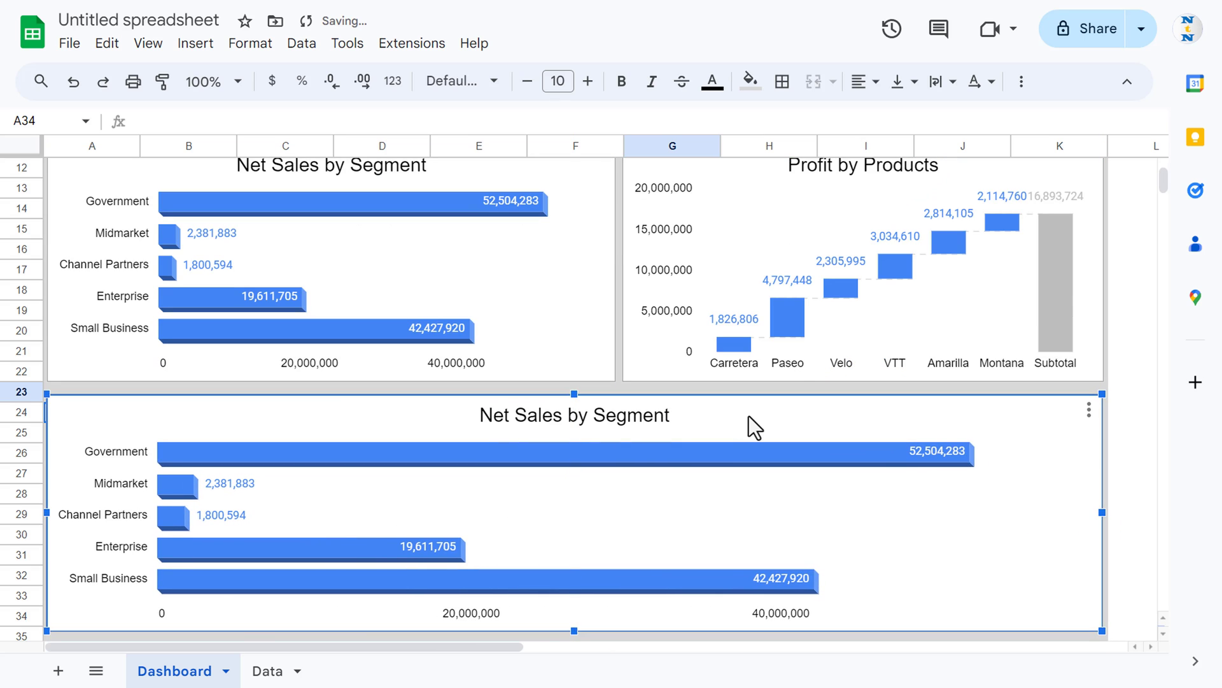
Change the widened Net Sales by Segment copy from a bar chart to a Table chart.
double_click(748, 415)
click(929, 140)
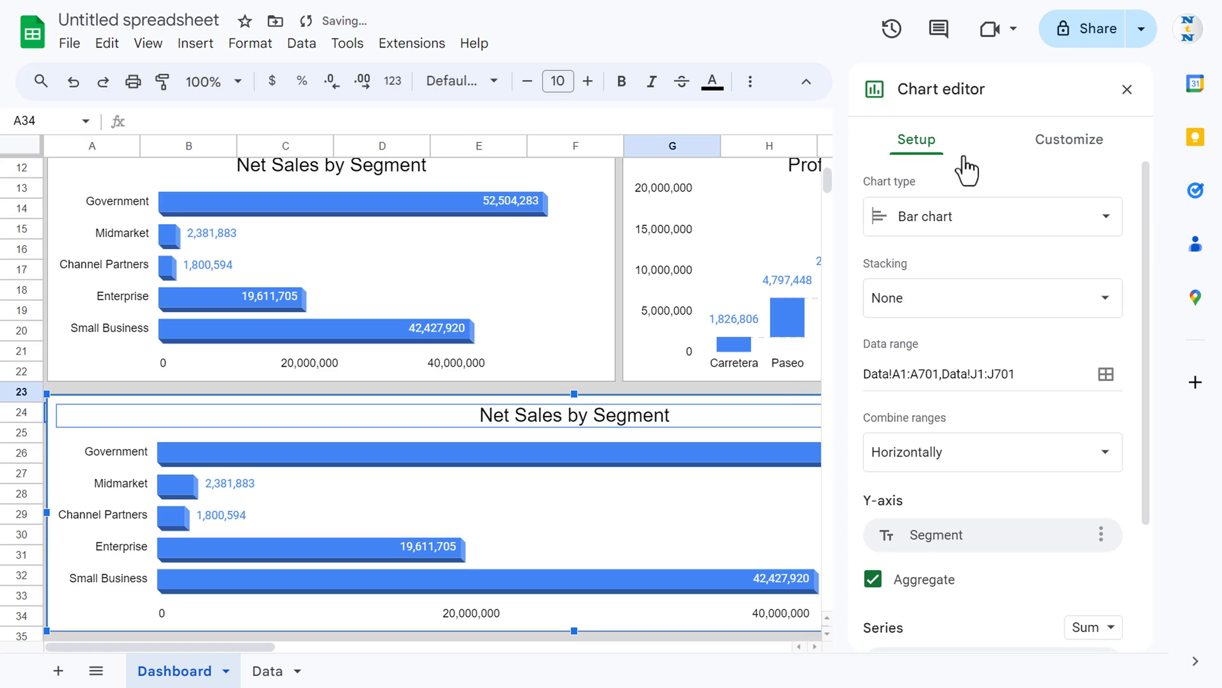
click(972, 228)
drag(1132, 332, 1125, 588)
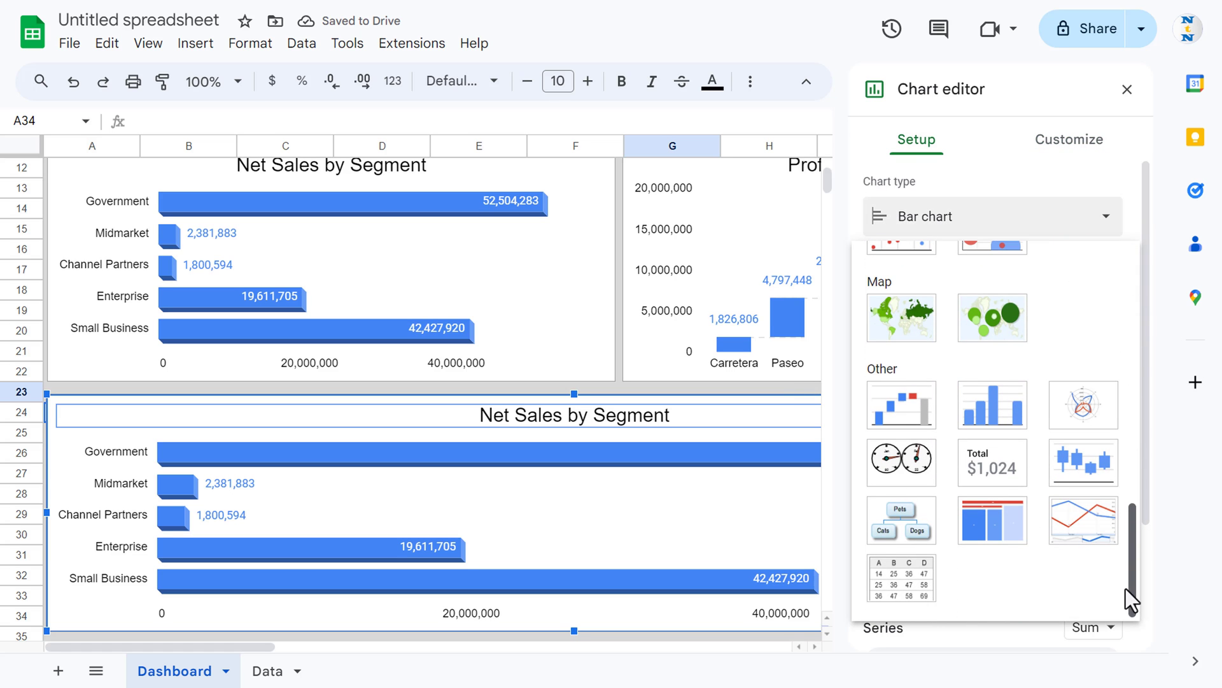
click(891, 589)
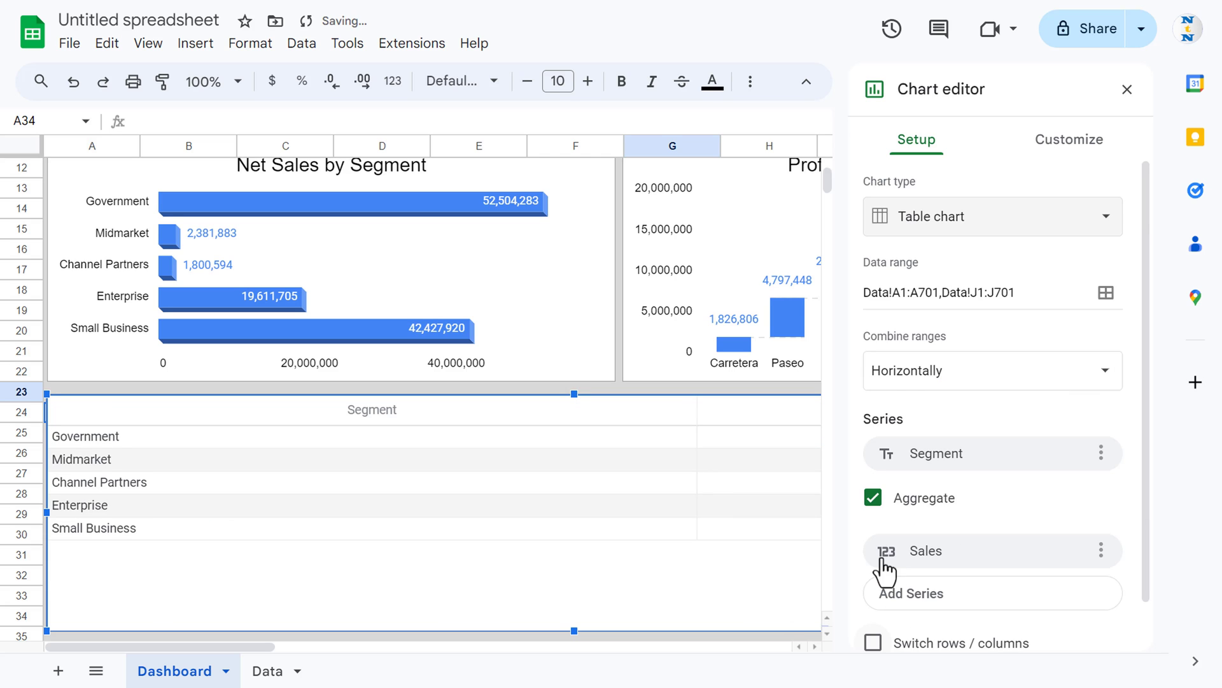
Replace the table chart's data ranges with Data!A1:N701 and remove its Sales series.
click(1106, 292)
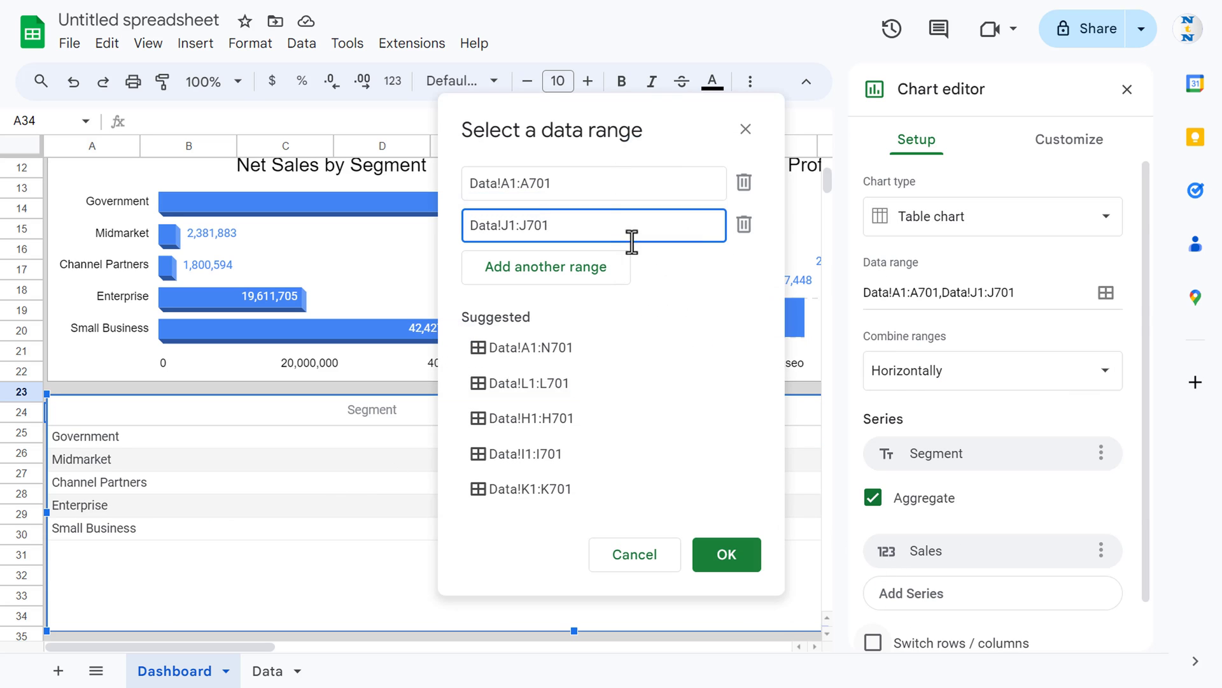
click(746, 235)
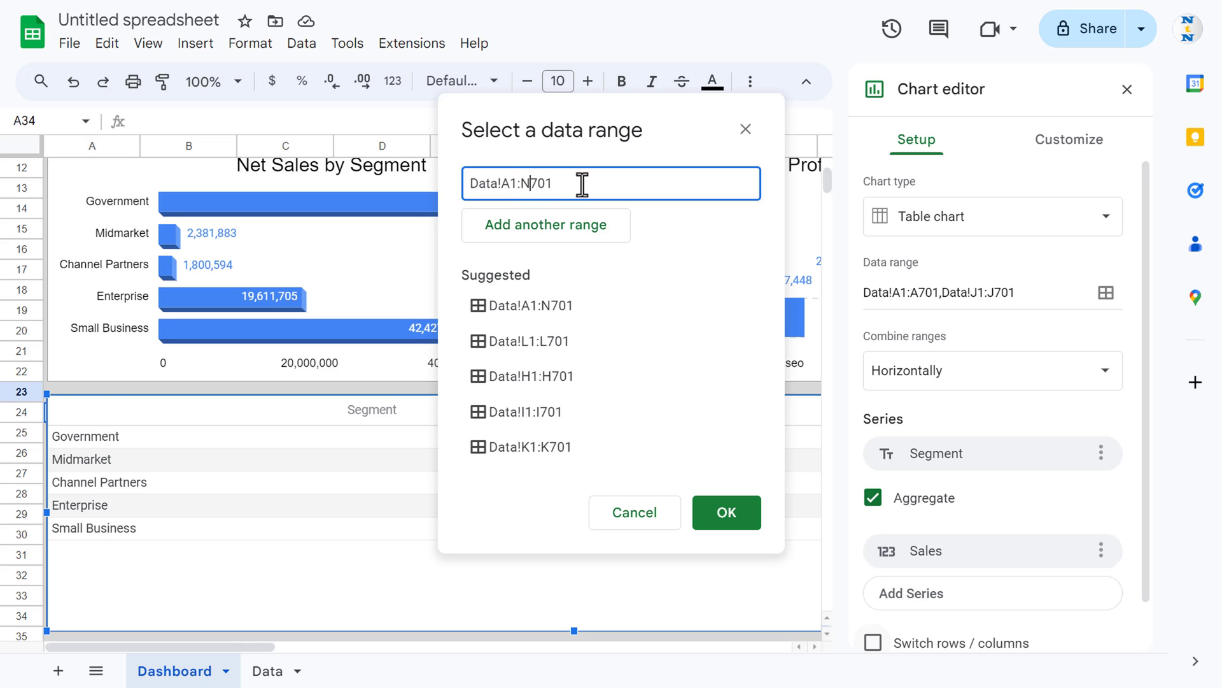
click(735, 506)
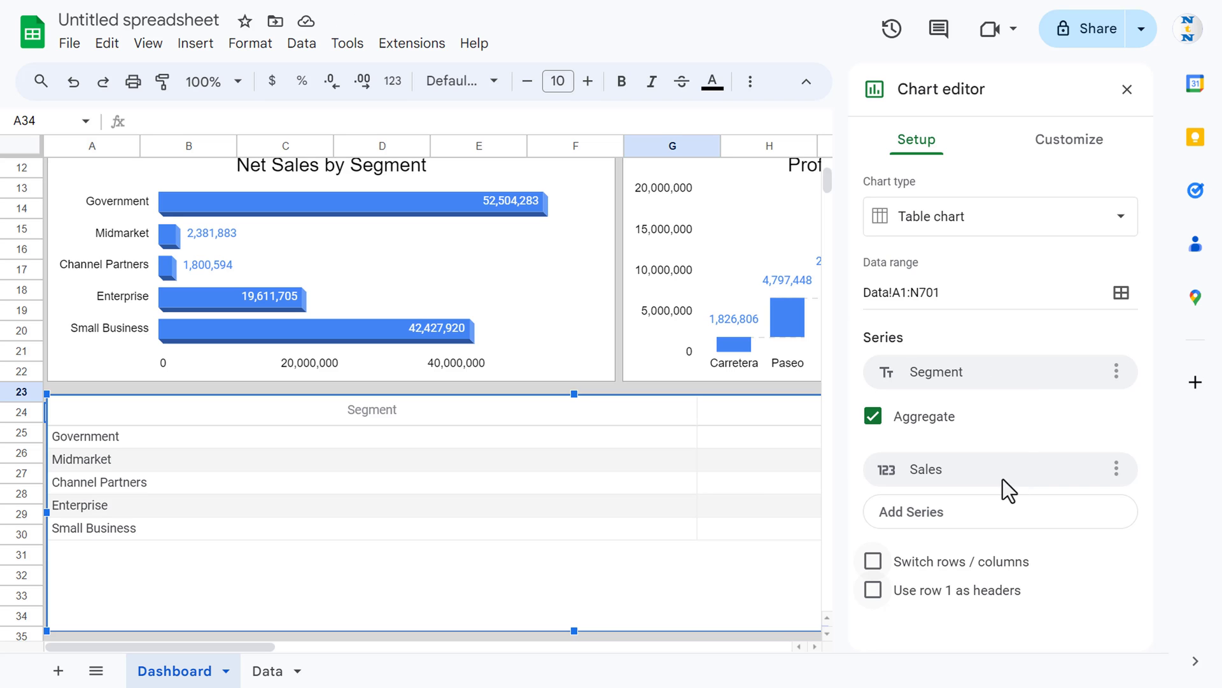
click(1116, 468)
click(1151, 507)
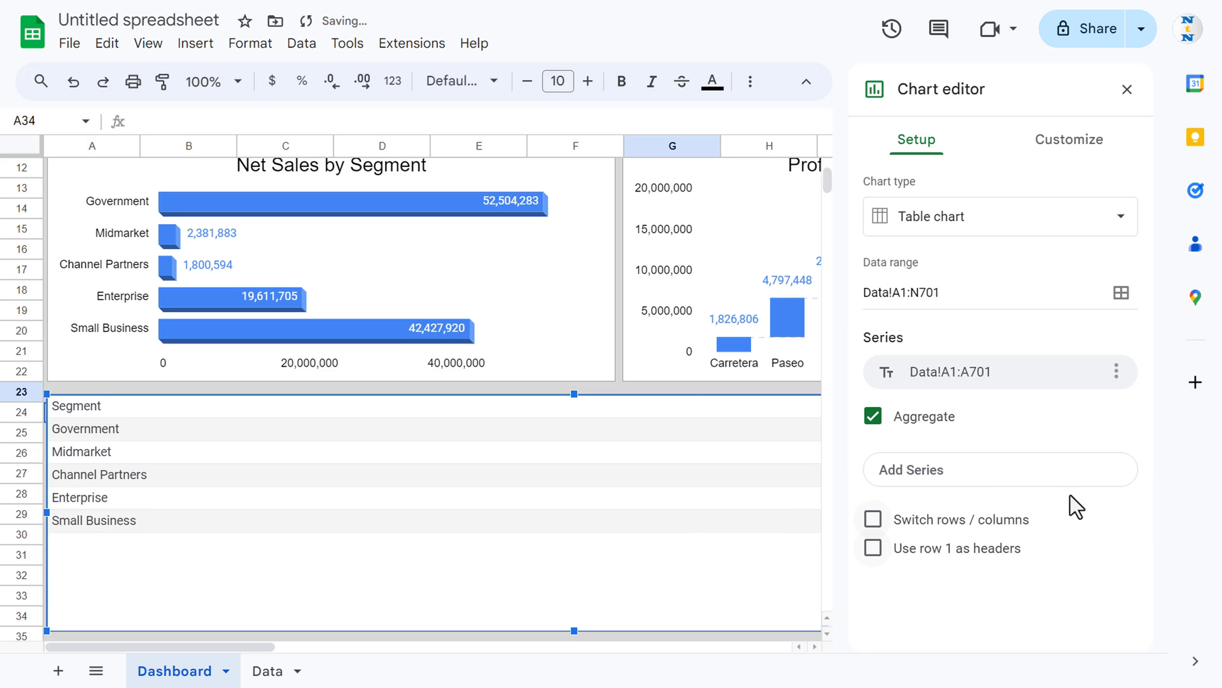
Add Gross Sales, Discounts, Sales, COGS and Profit as series of the segment table chart and close the chart editor.
click(983, 487)
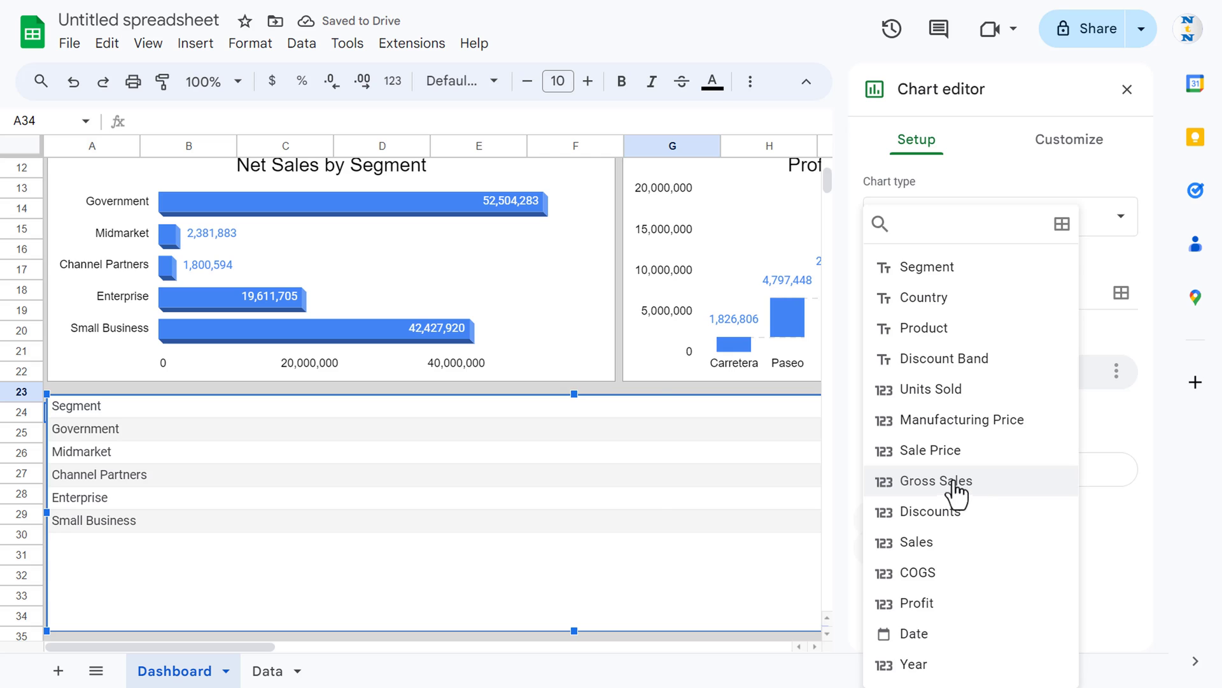
click(955, 484)
click(962, 513)
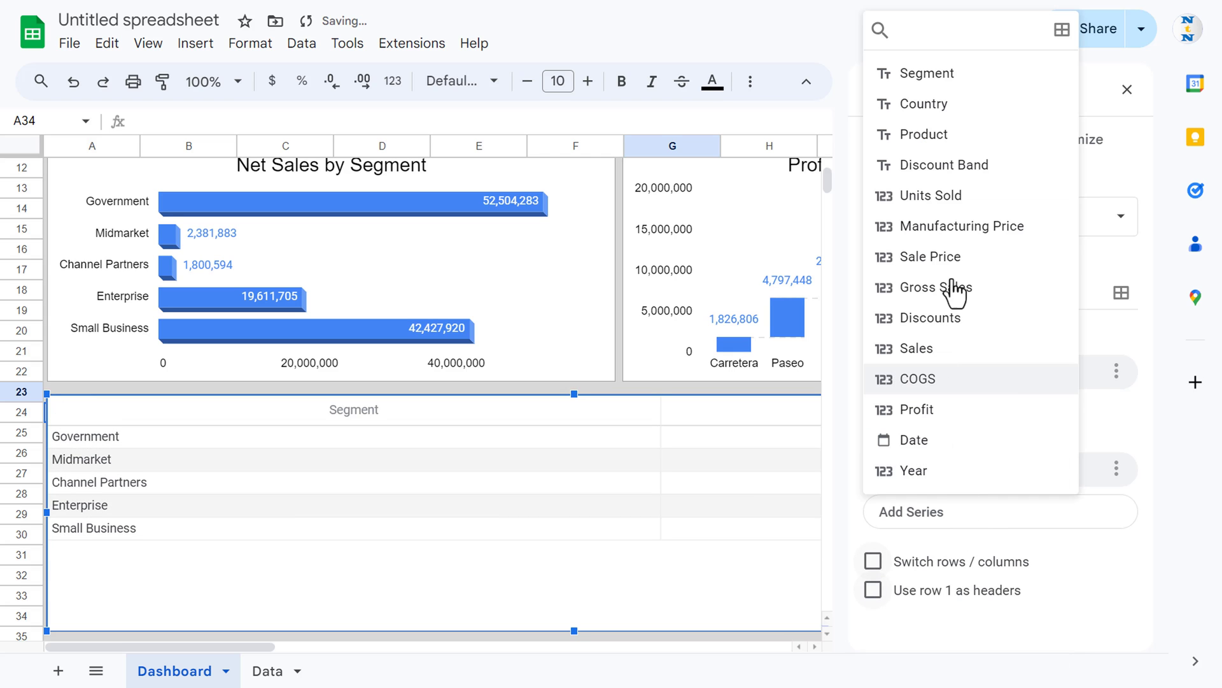
click(953, 323)
click(966, 560)
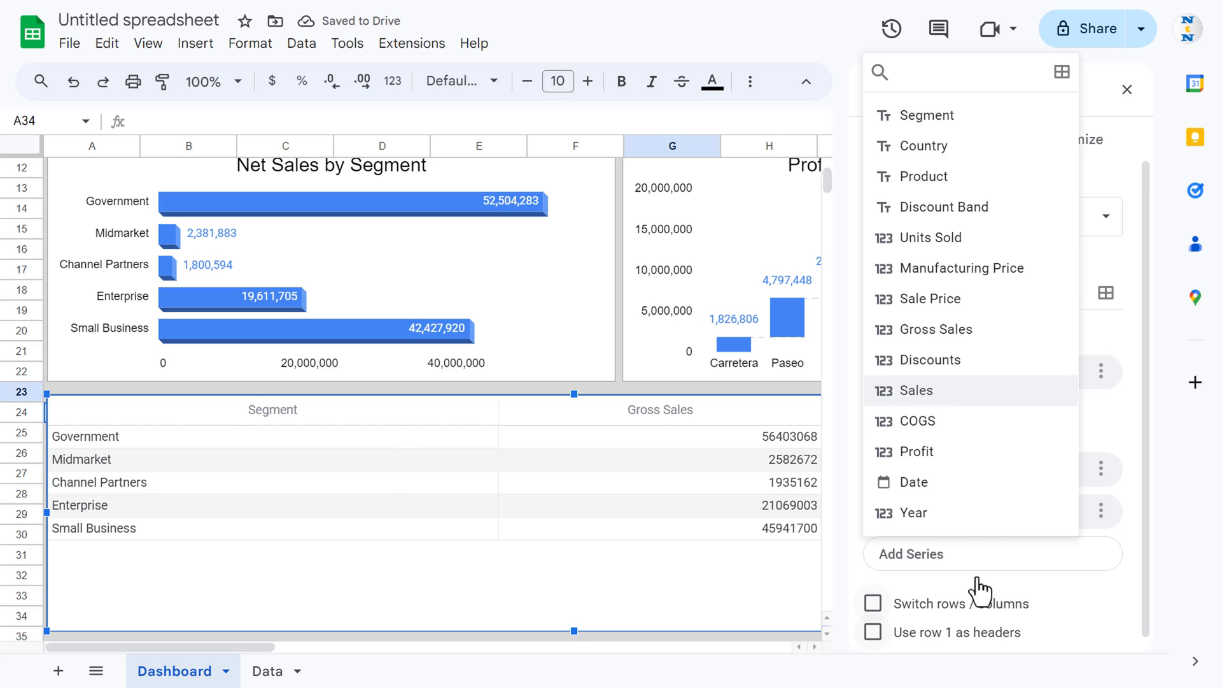
key(Return)
click(974, 601)
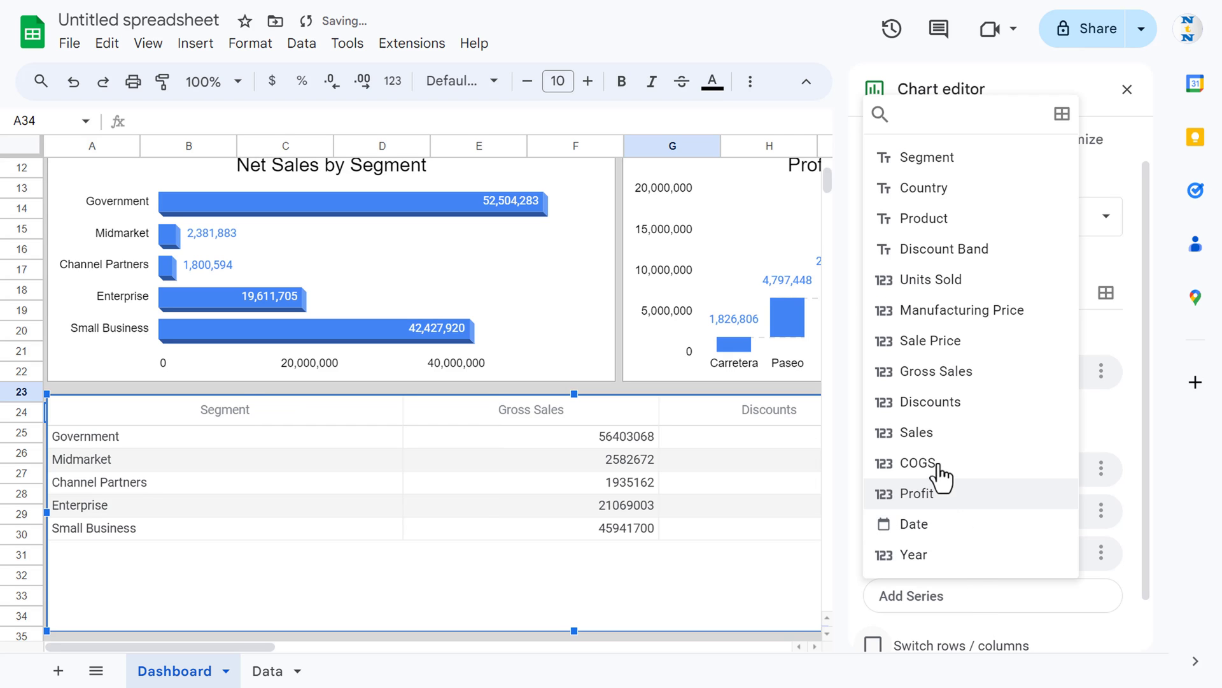
click(960, 474)
click(977, 638)
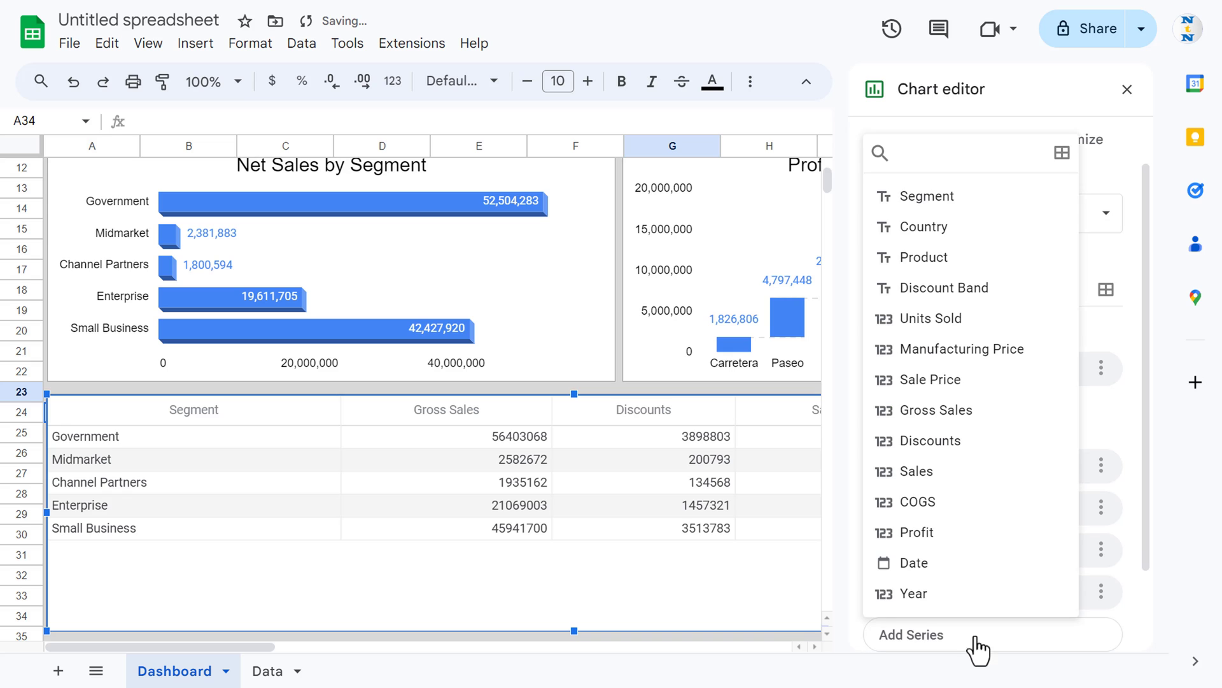
click(941, 541)
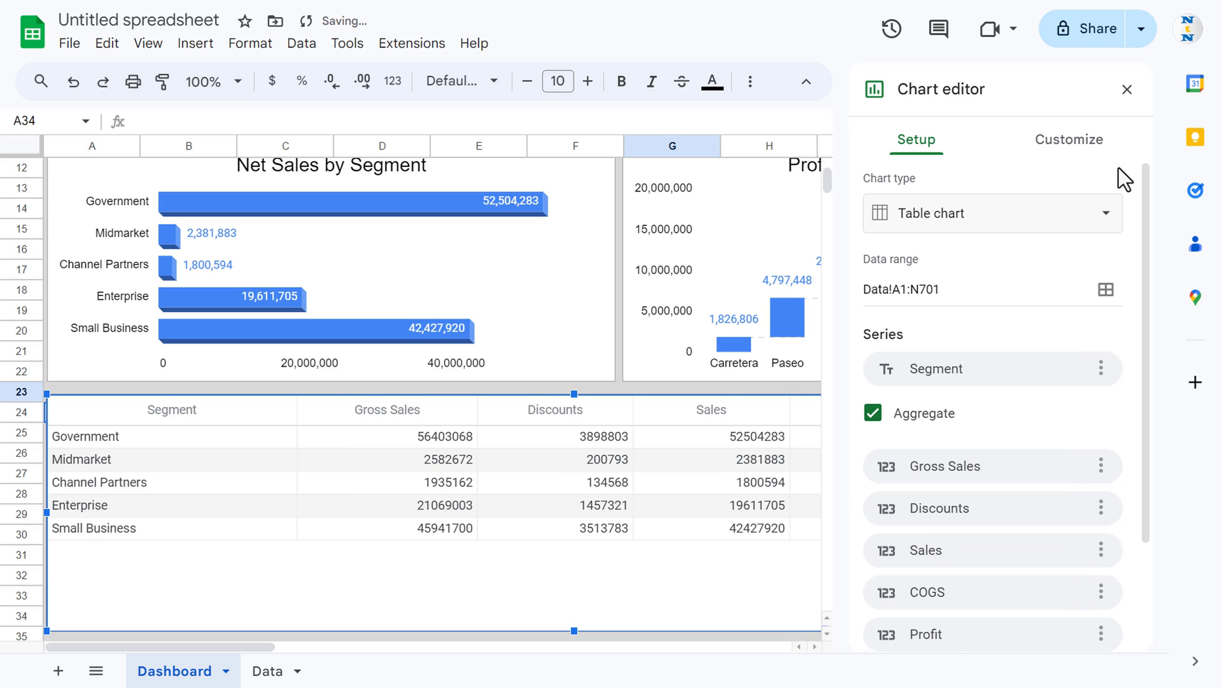
click(1127, 89)
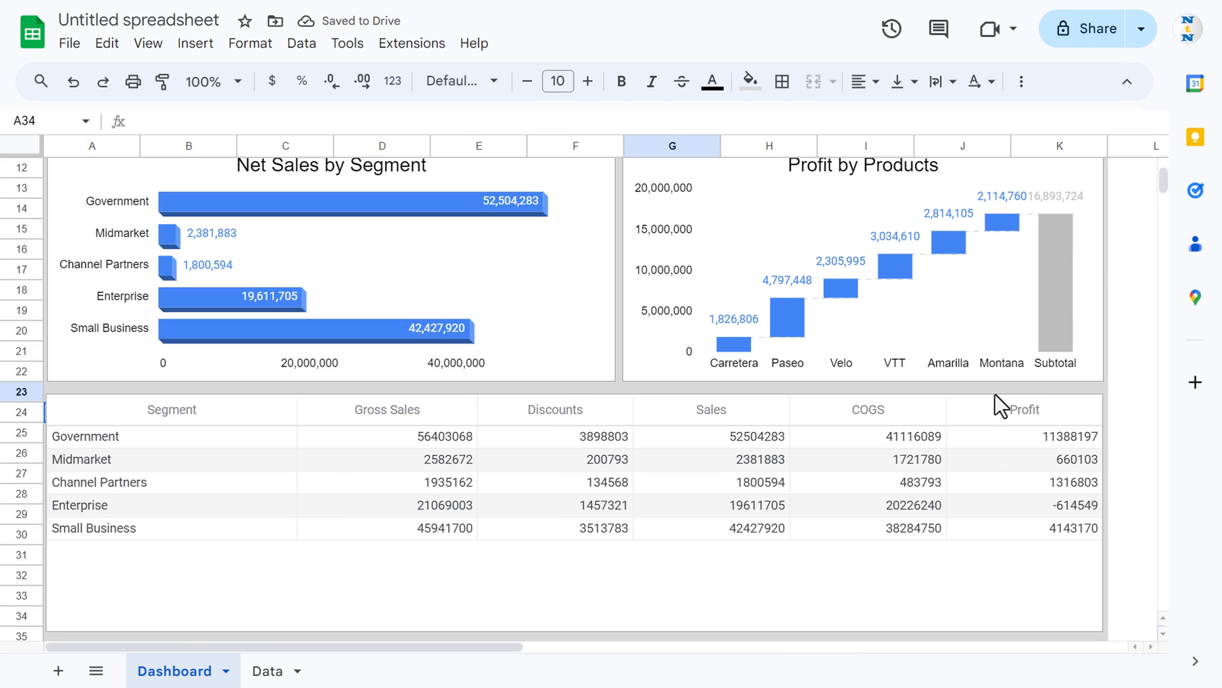
Review the dashboard from the slicers and scorecards down through the charts to the segment table.
scroll(573, 318, up, 4)
click(300, 242)
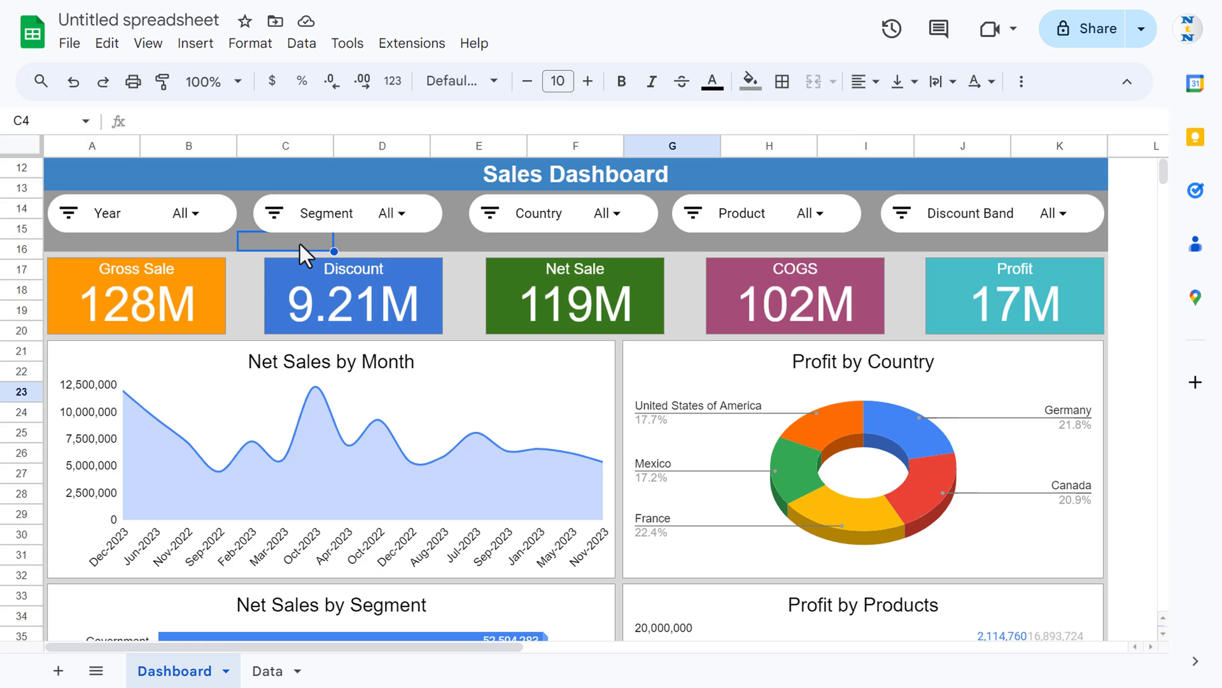
scroll(305, 255, down, 5)
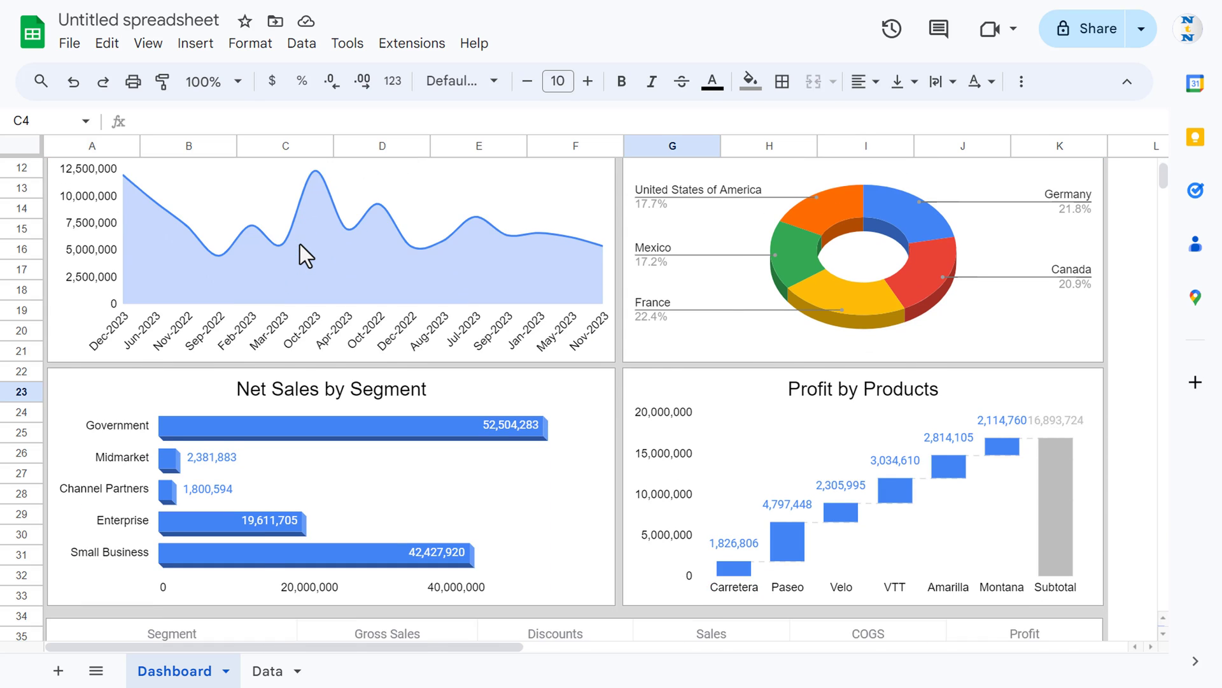
scroll(305, 254, down, 4)
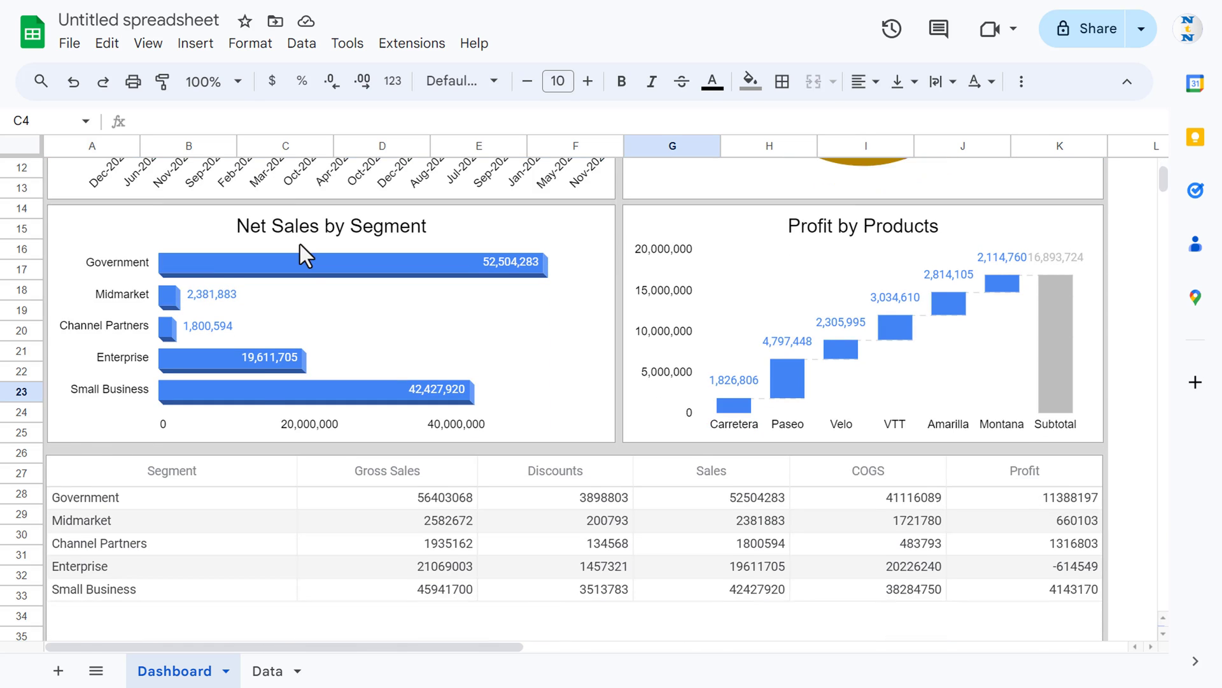
scroll(305, 254, down, 1)
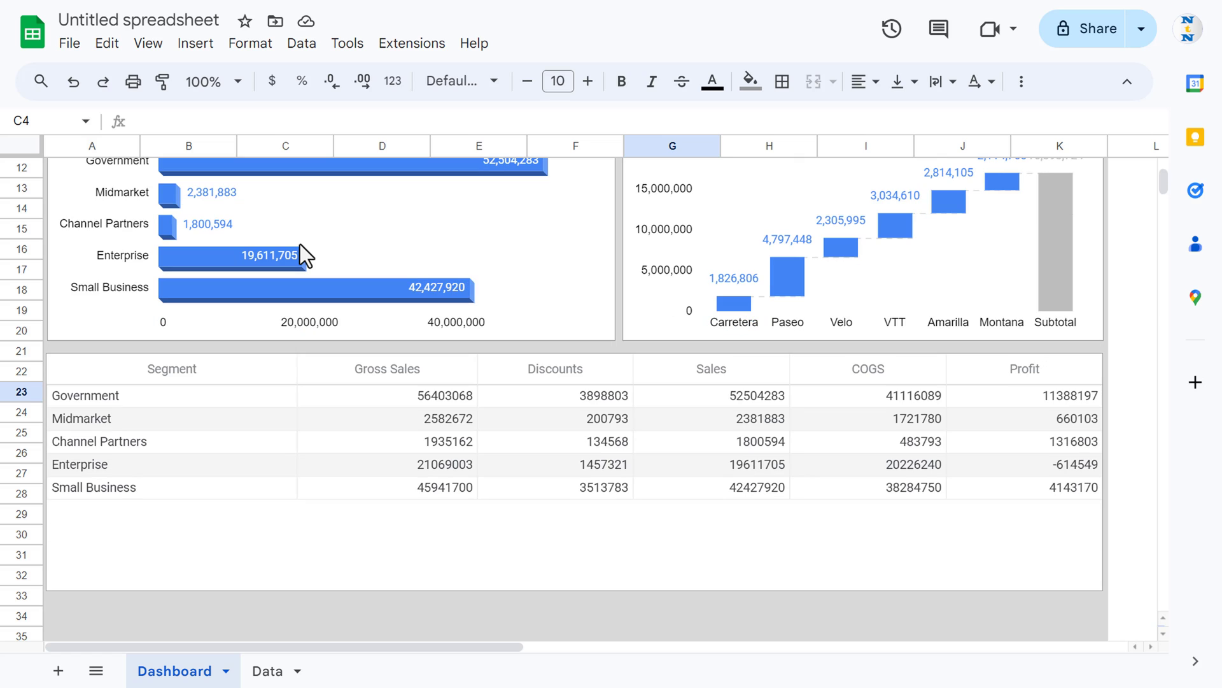